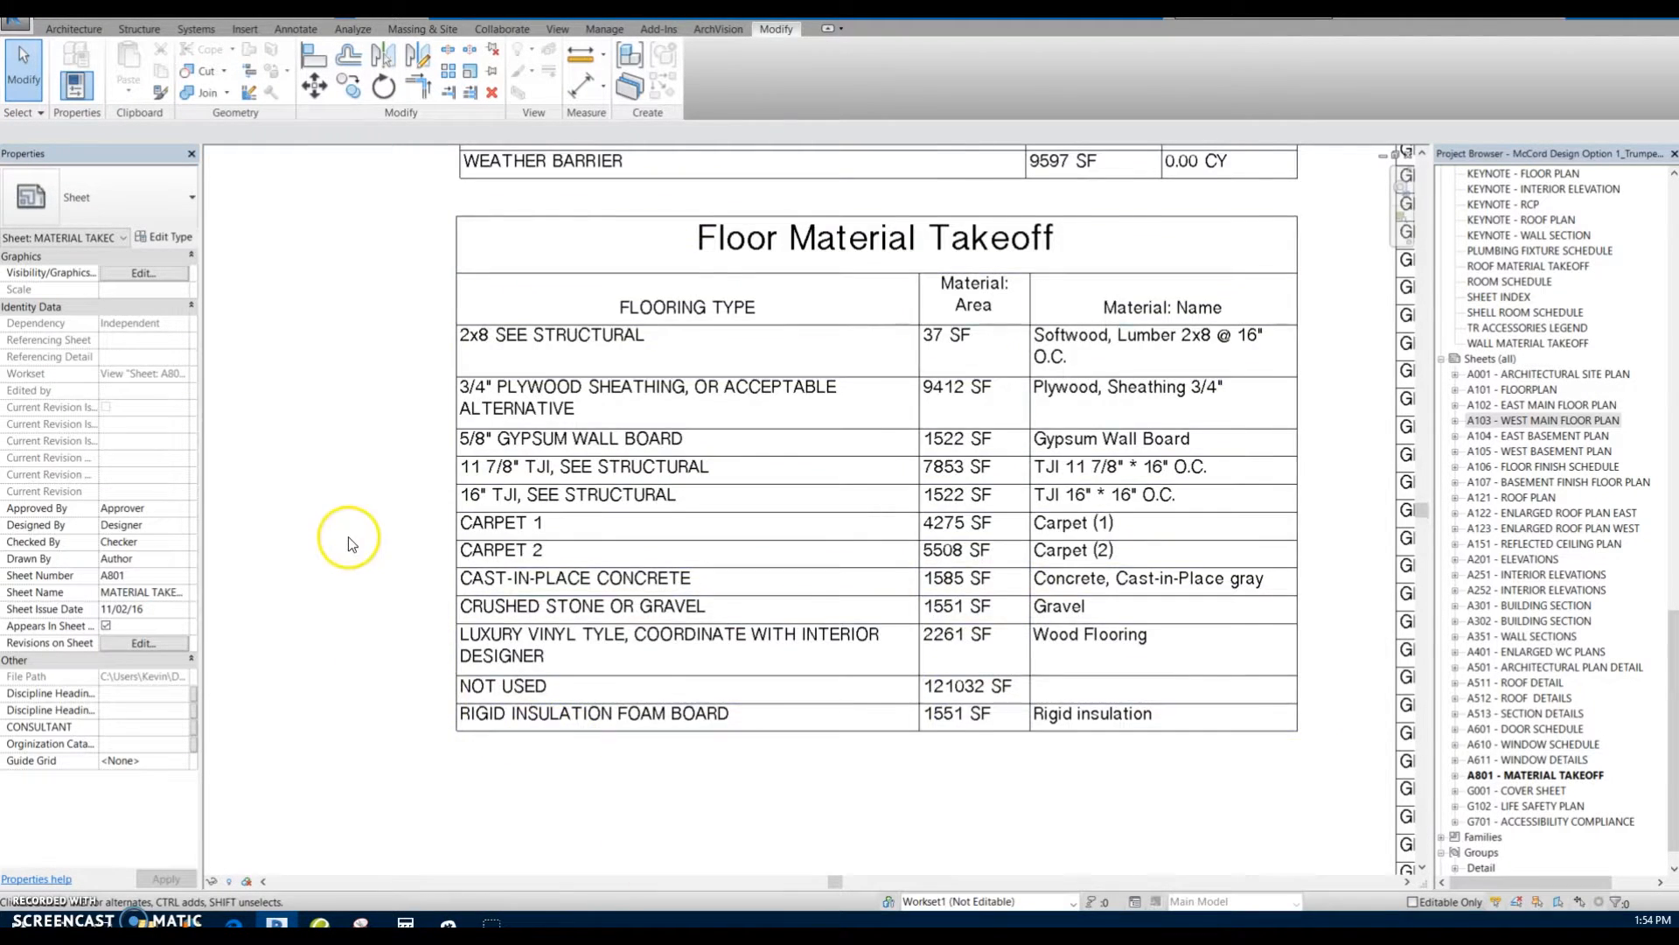
Step: Examine the Floor Material Takeoff on sheet A801 and switch to the first floor plan on floor finish sheet A106
scroll(560, 524, down, 2)
scroll(739, 425, up, 2)
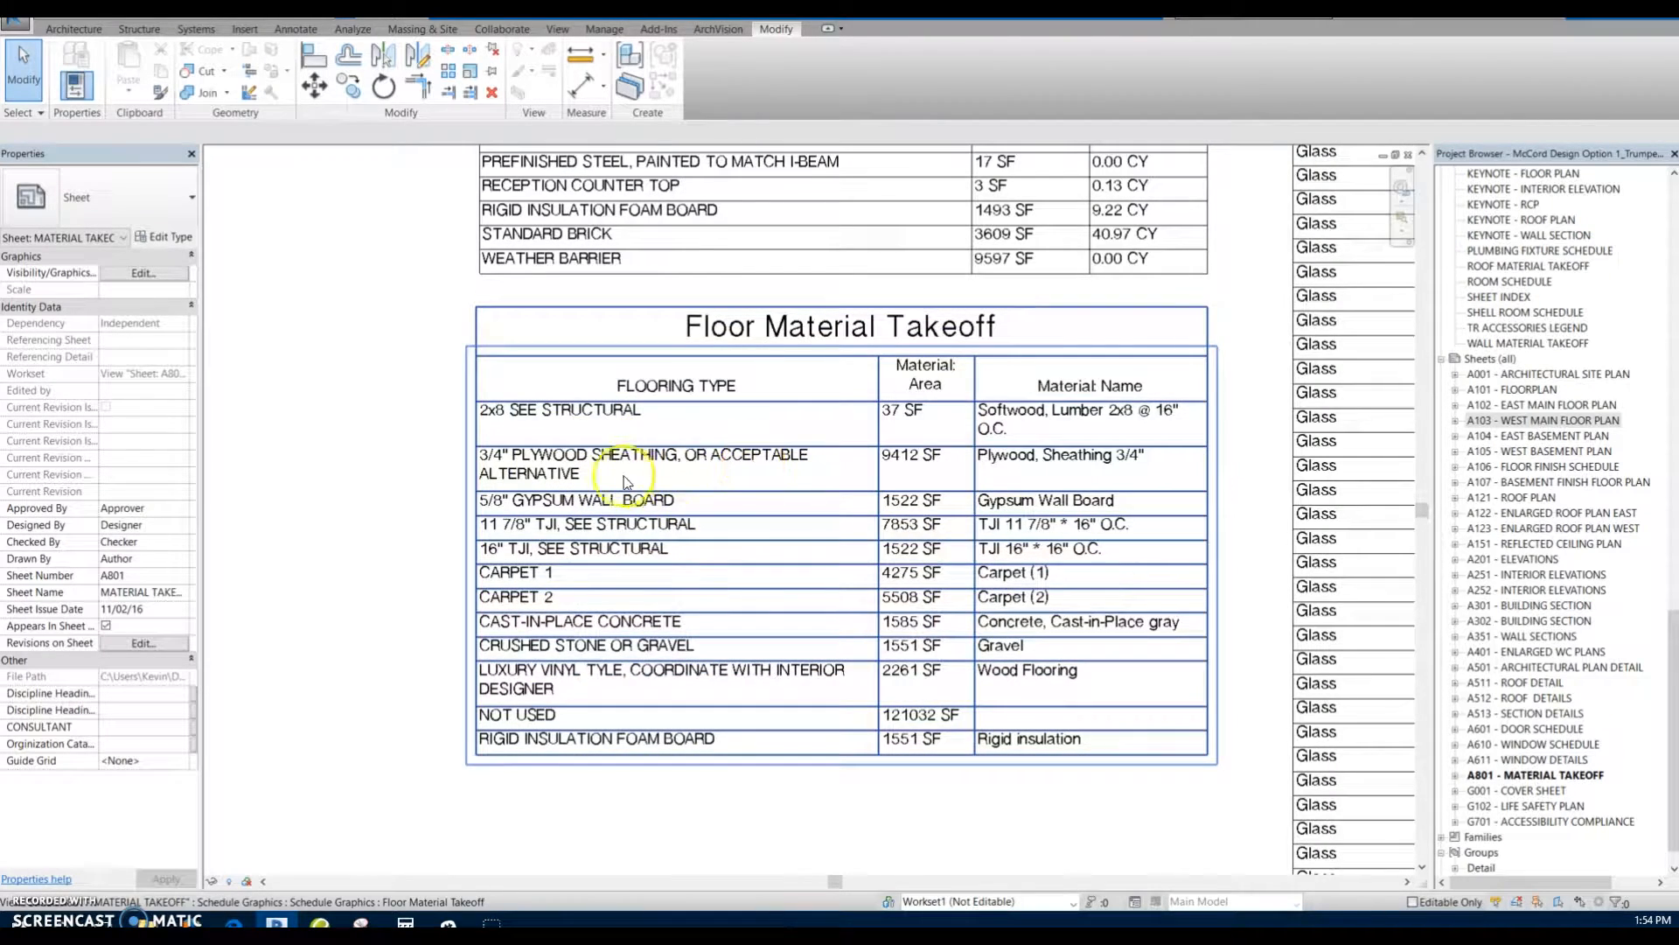
scroll(655, 484, up, 1)
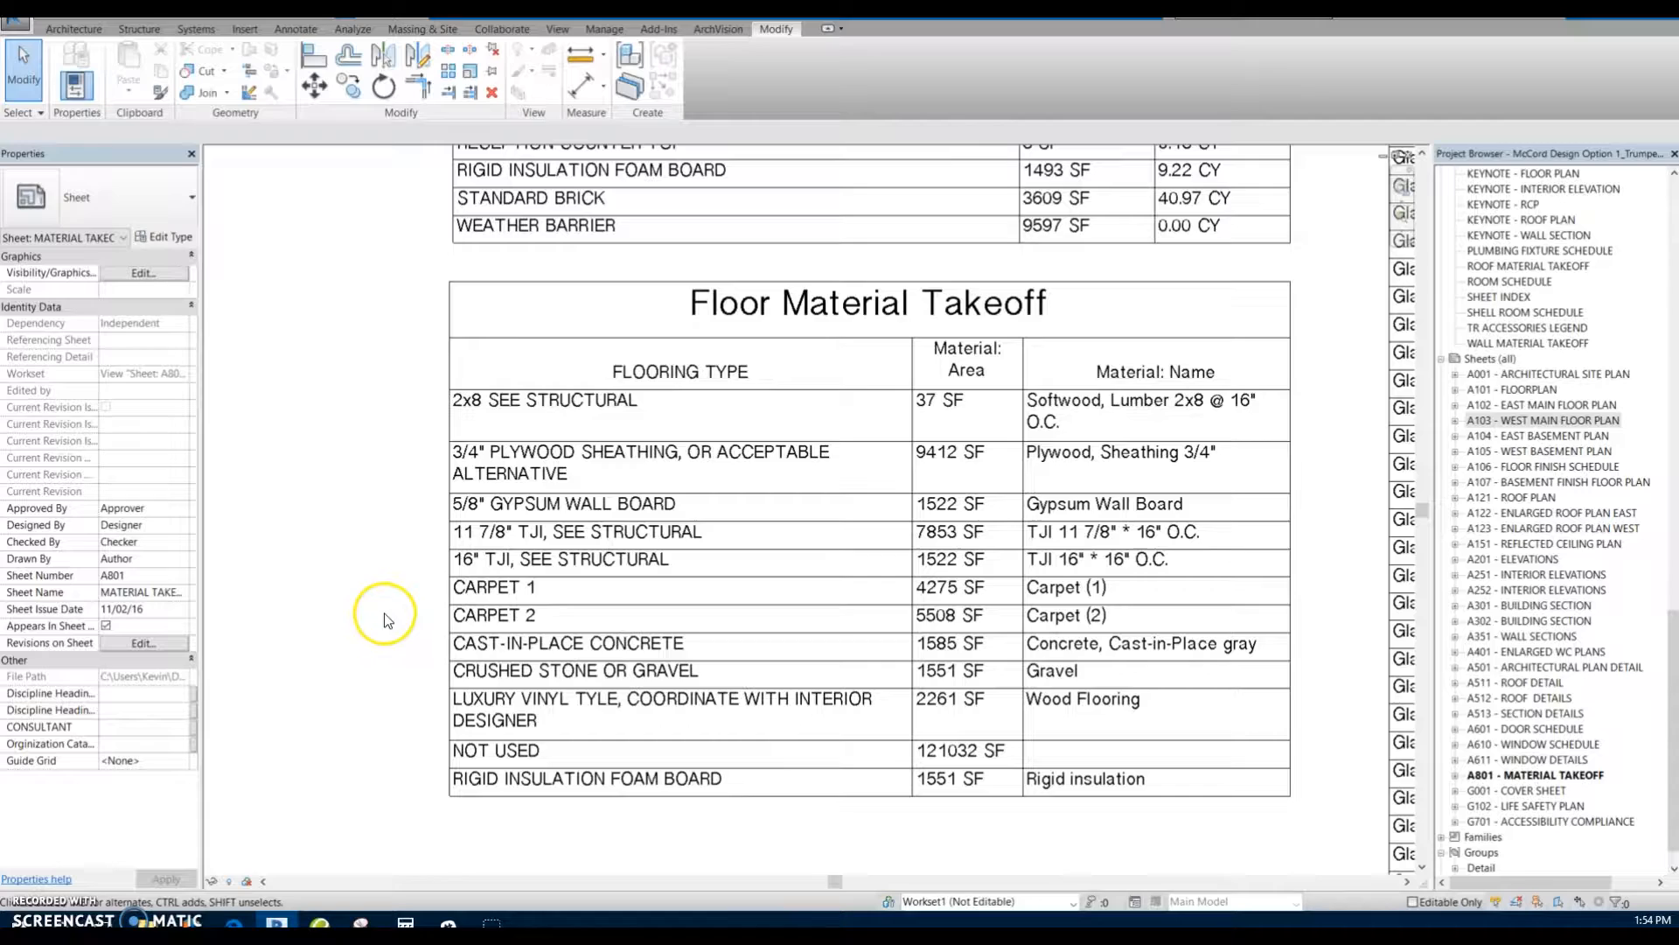
key(ctrl+Tab)
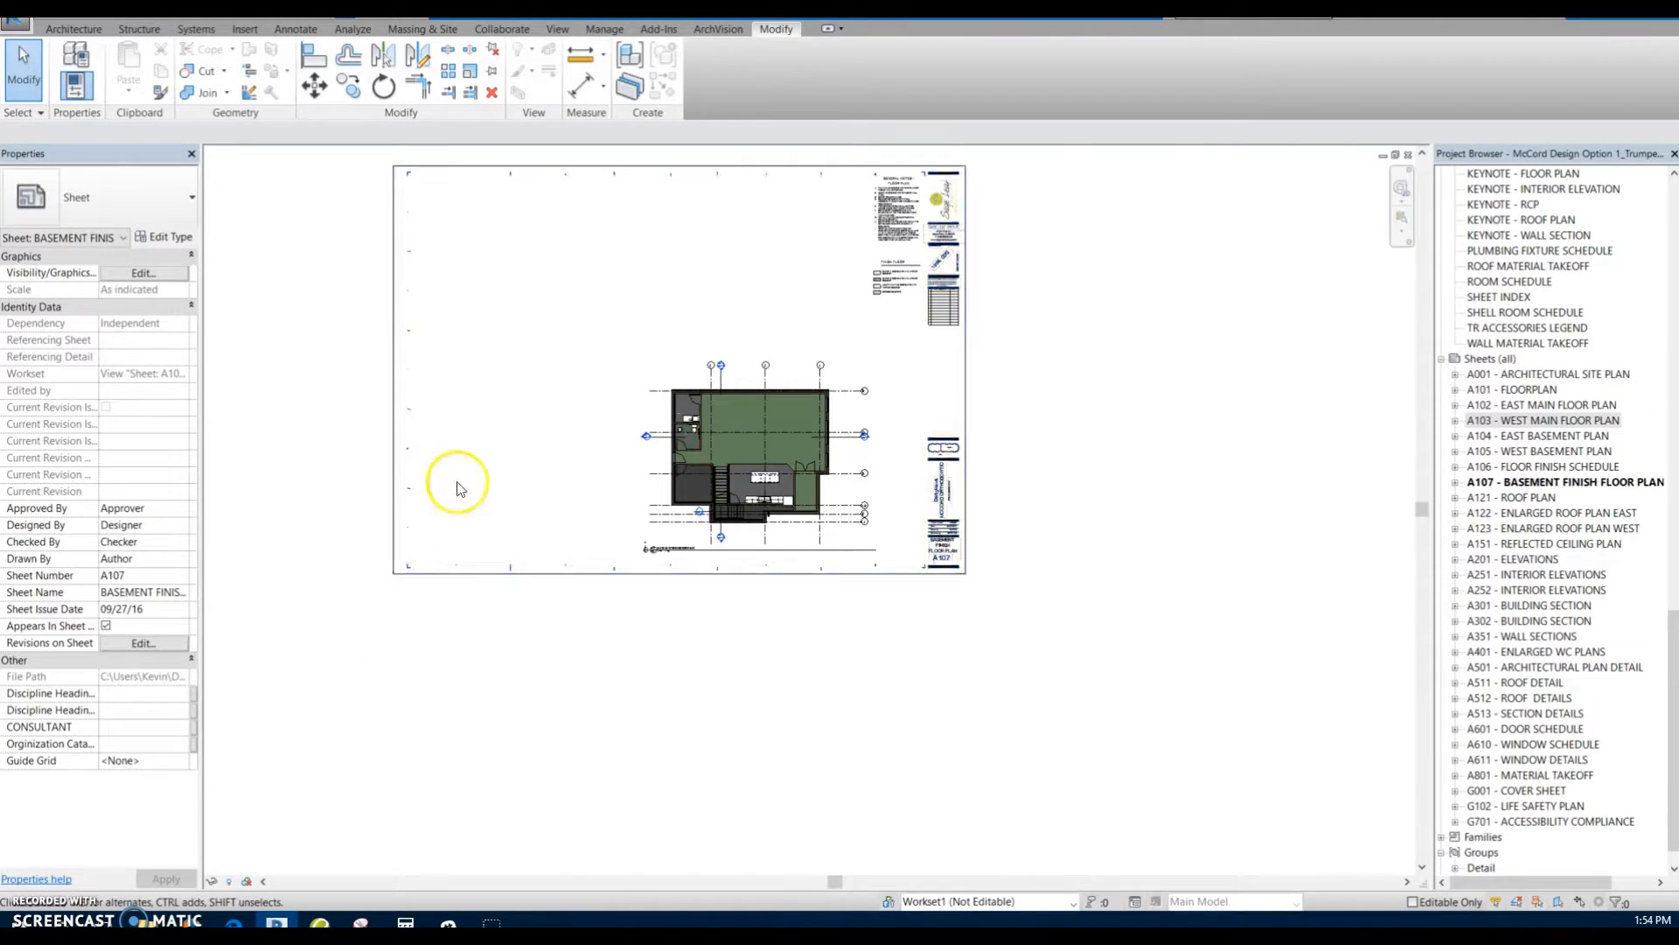
key(ctrl+Tab)
scroll(761, 544, down, 3)
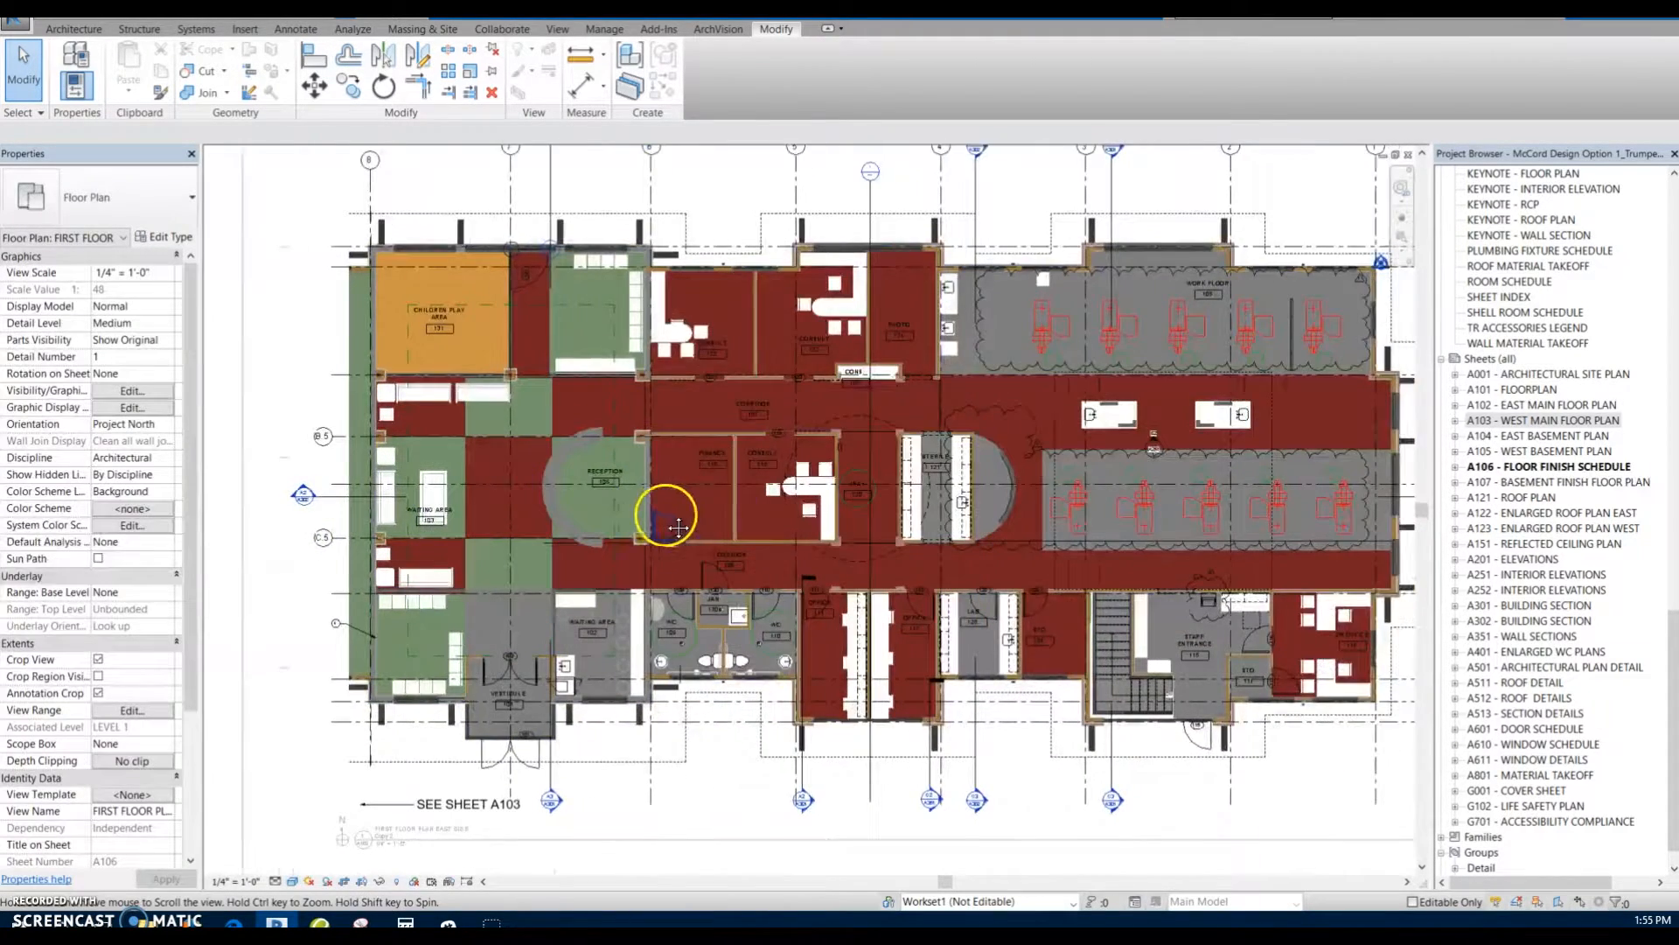
scroll(711, 523, up, 3)
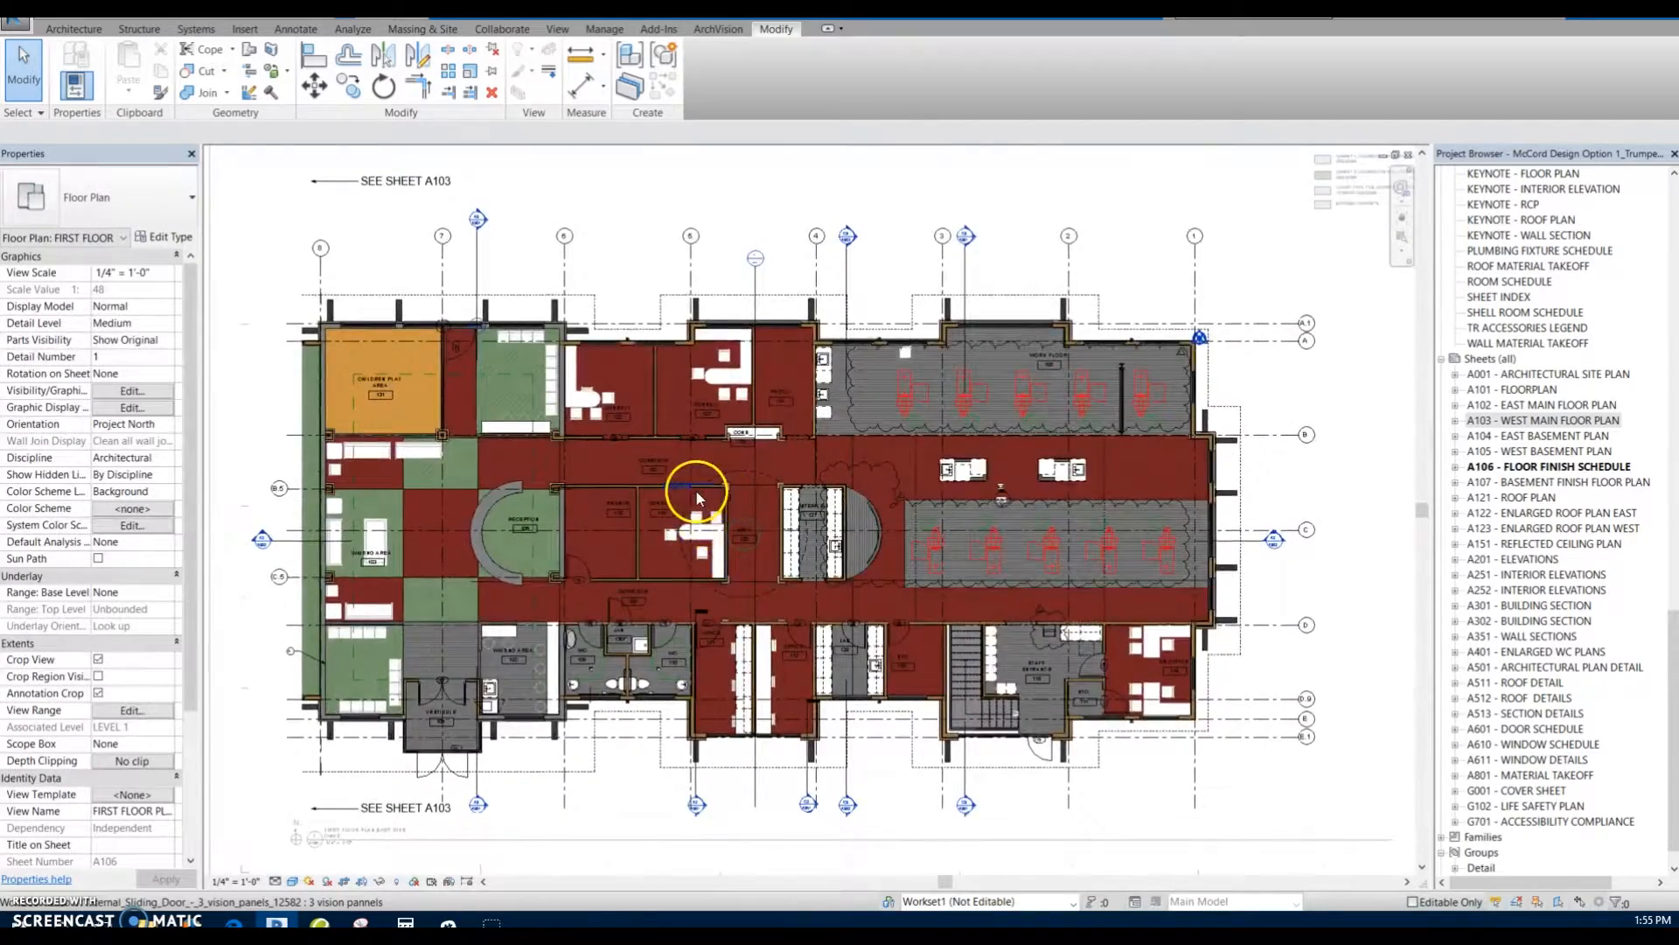
middle_drag(572, 475, 641, 462)
scroll(569, 490, up, 3)
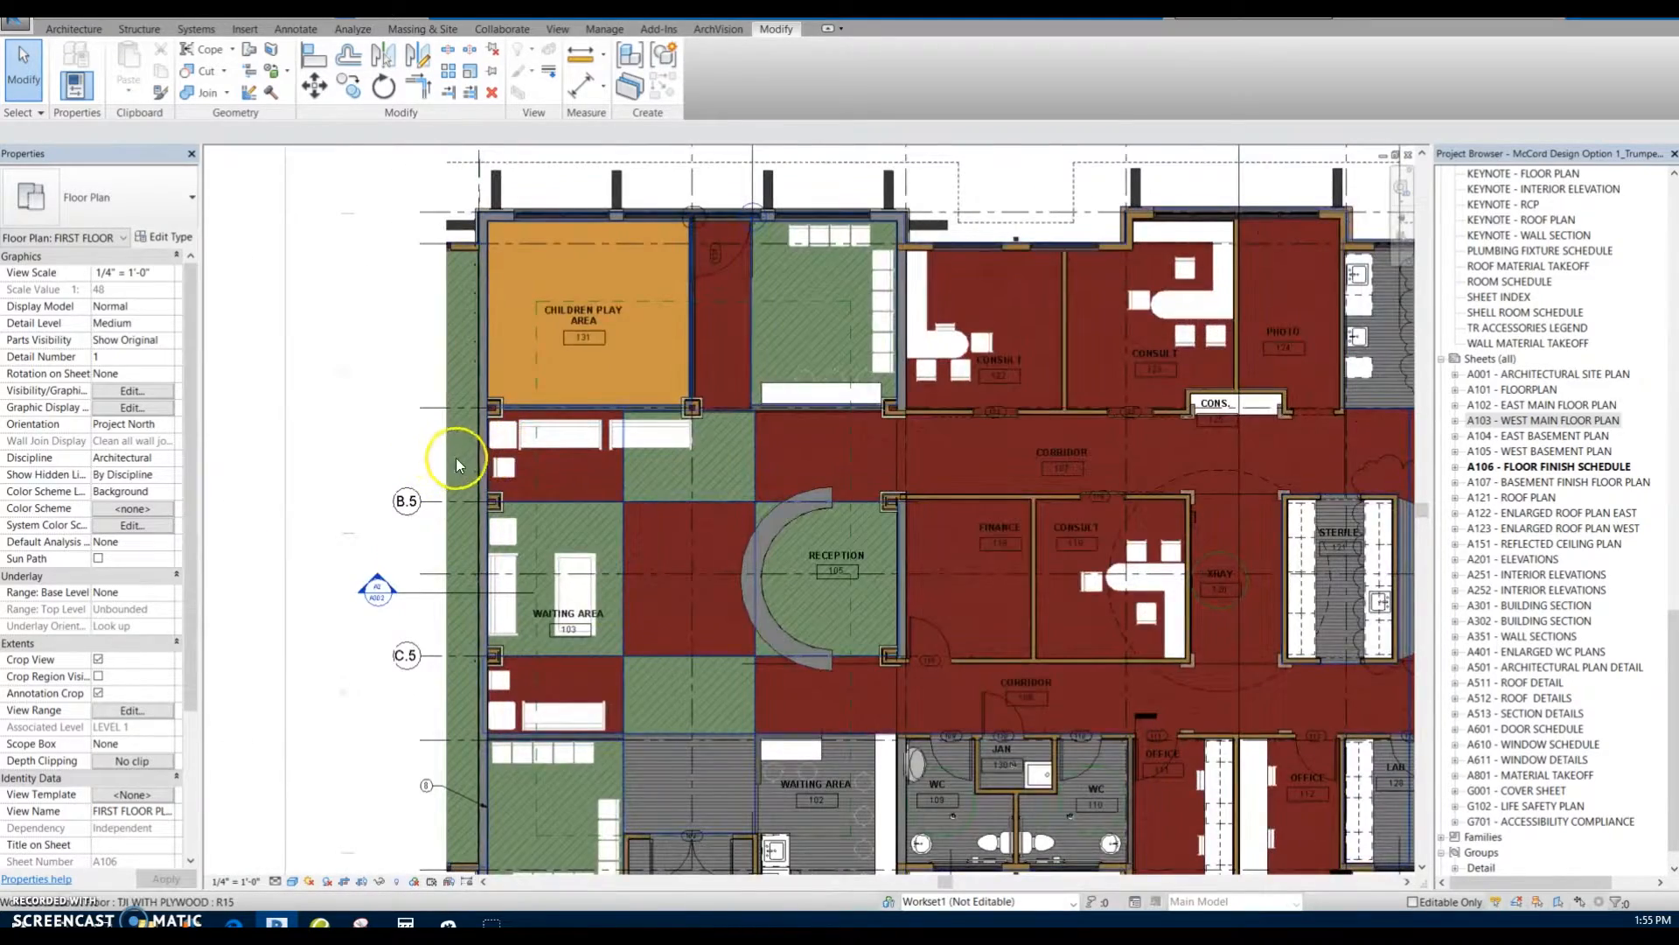
Step: Open the layer structure of the TJI WITH PLYWOOD floor type and the material definition of its plywood layer
click(455, 459)
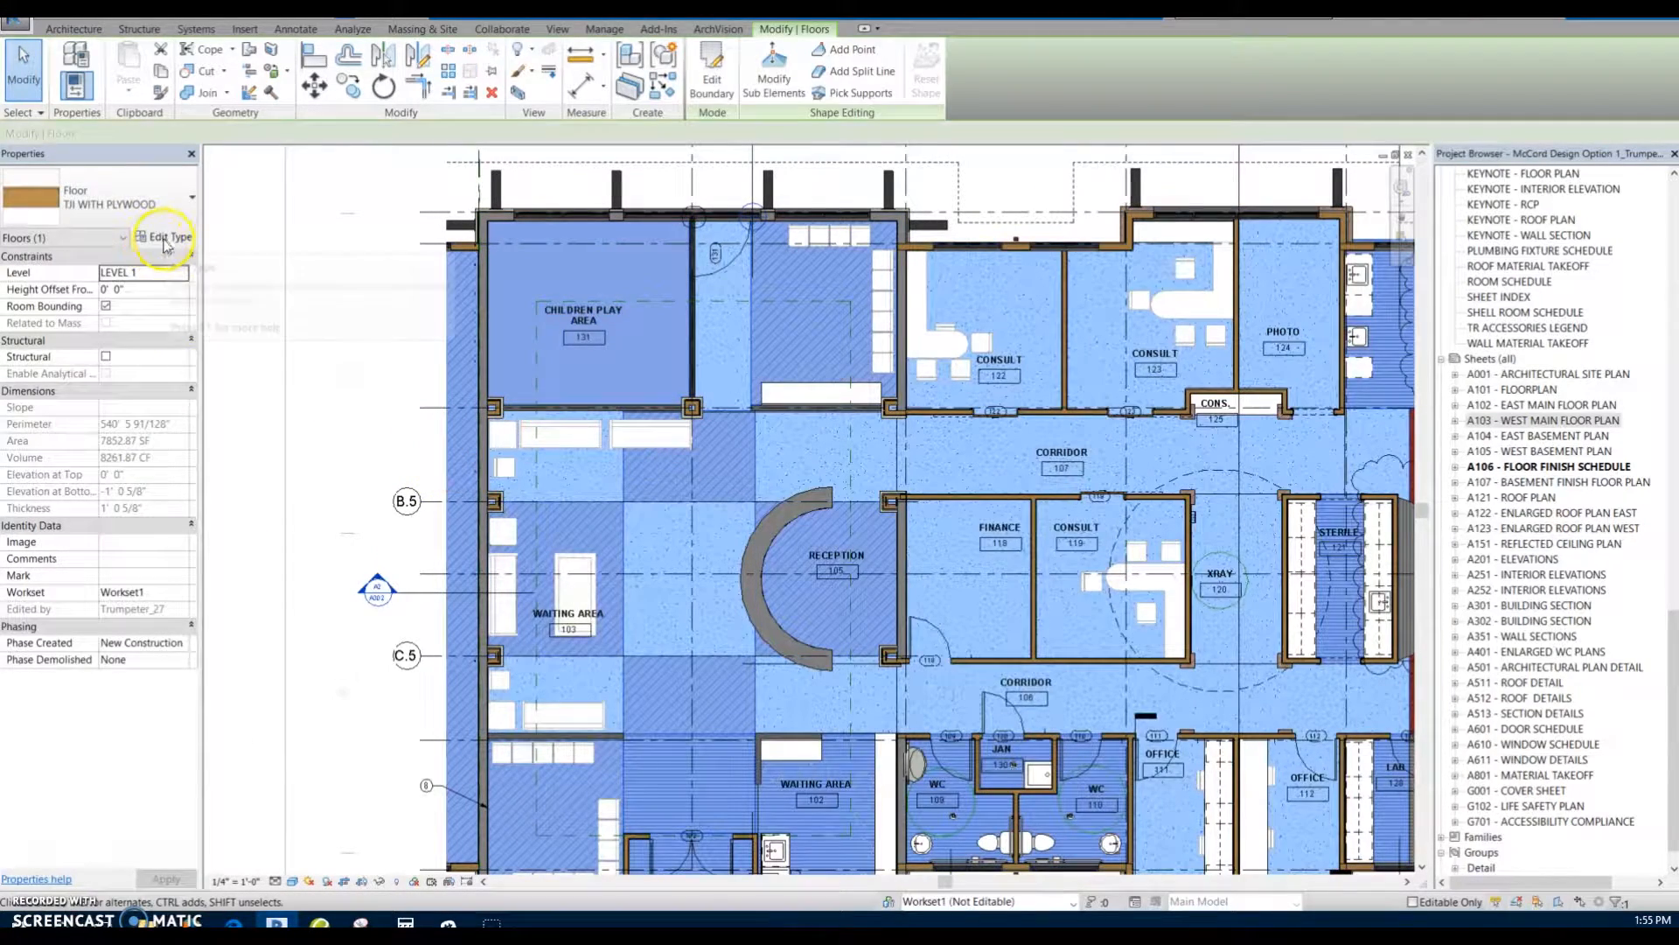
click(159, 247)
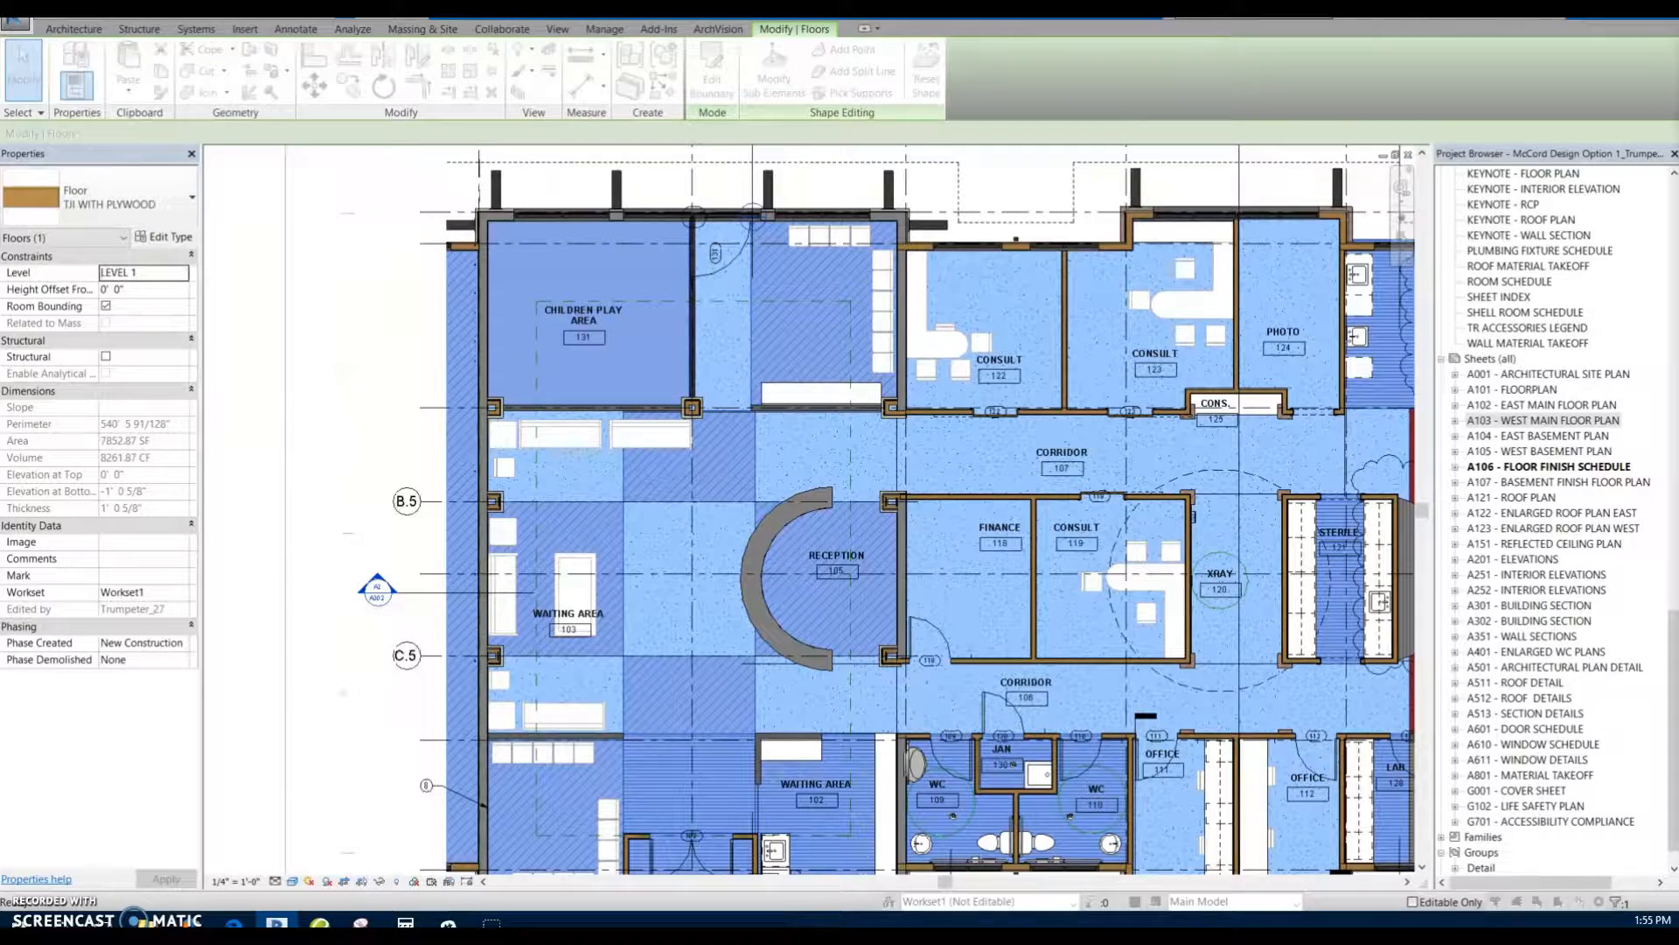
drag(1678, 70, 774, 181)
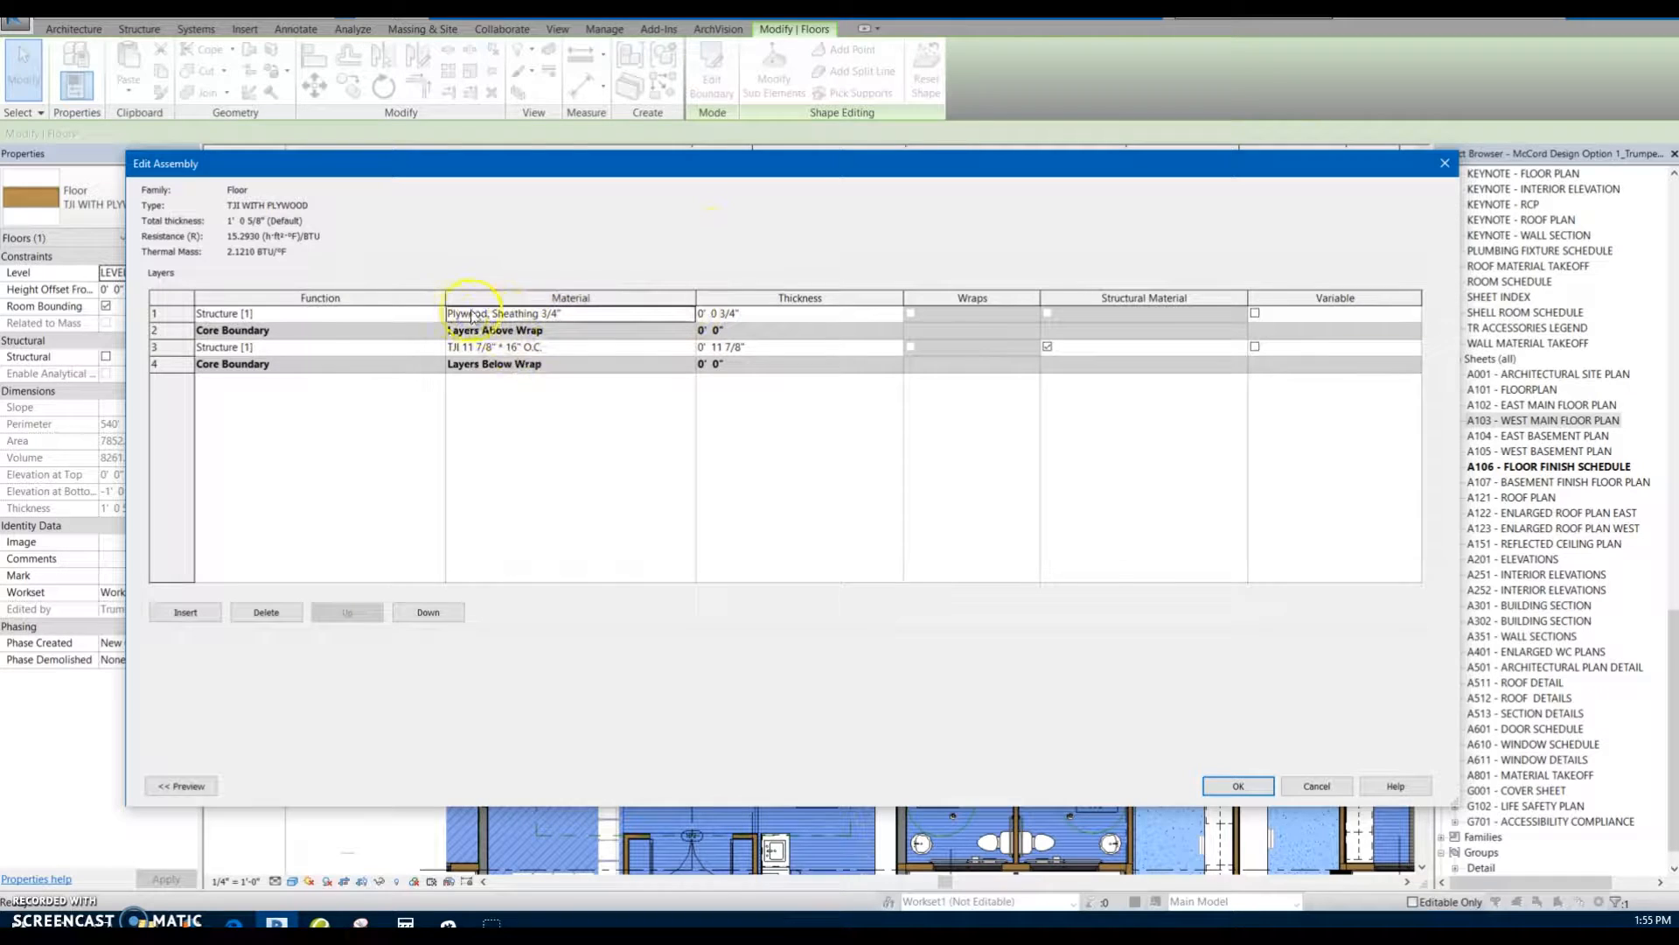
click(525, 348)
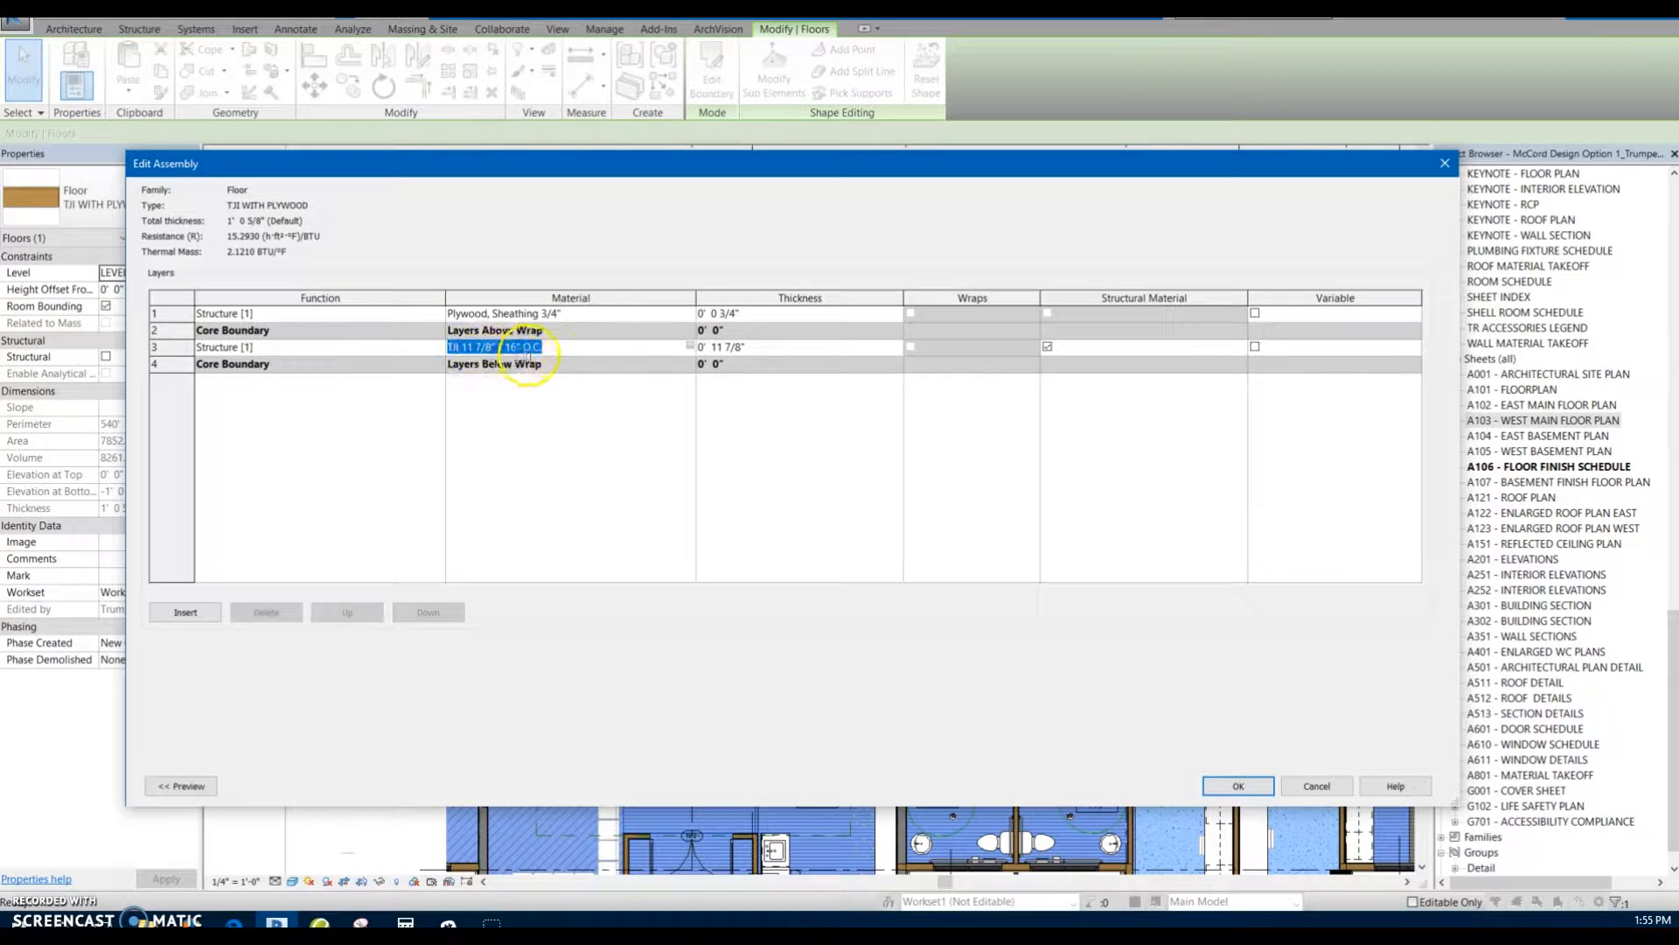
click(679, 315)
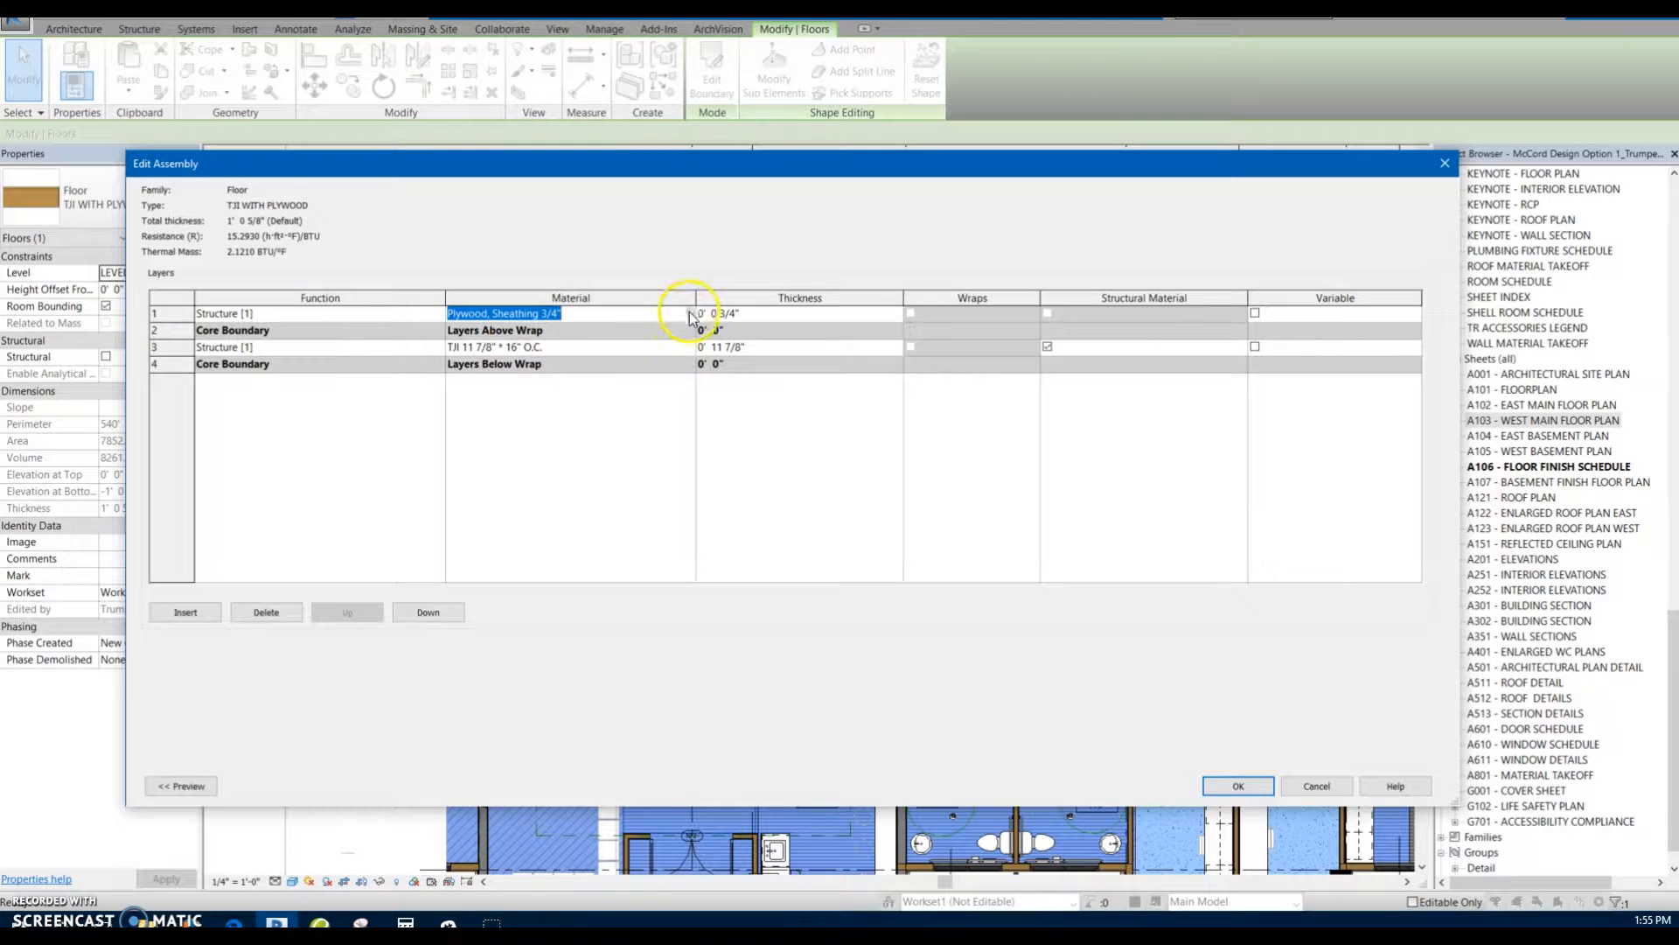
click(690, 315)
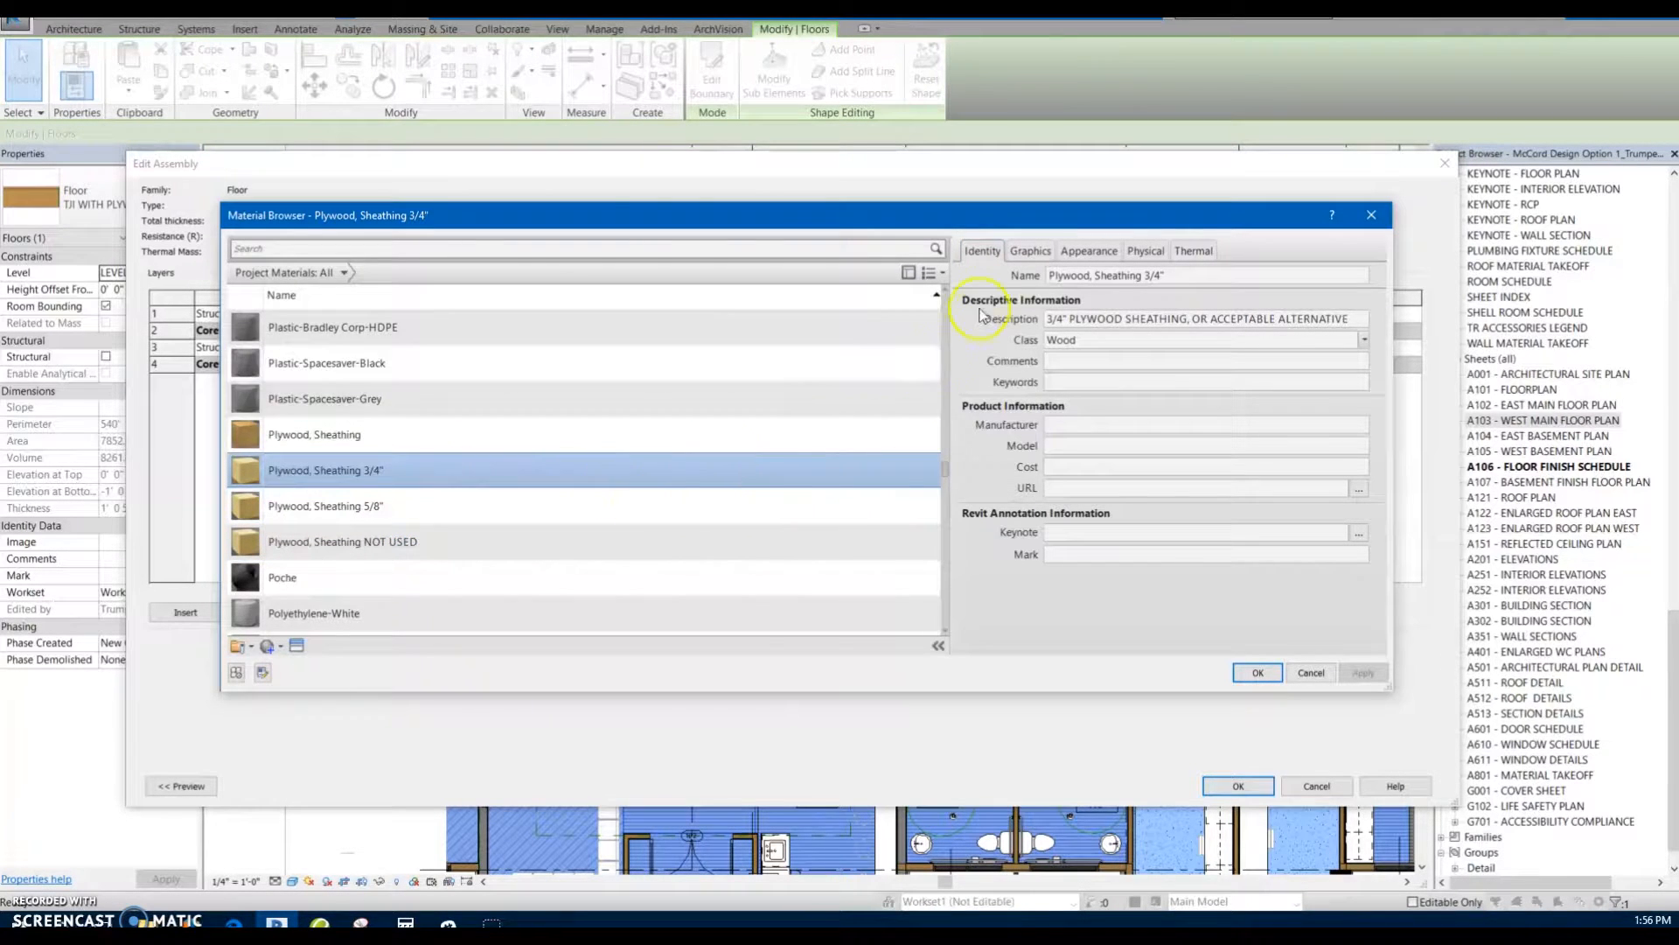
Step: Check the description and name of the Plywood, Sheathing 3/4" material
click(1356, 318)
drag(1362, 316, 911, 318)
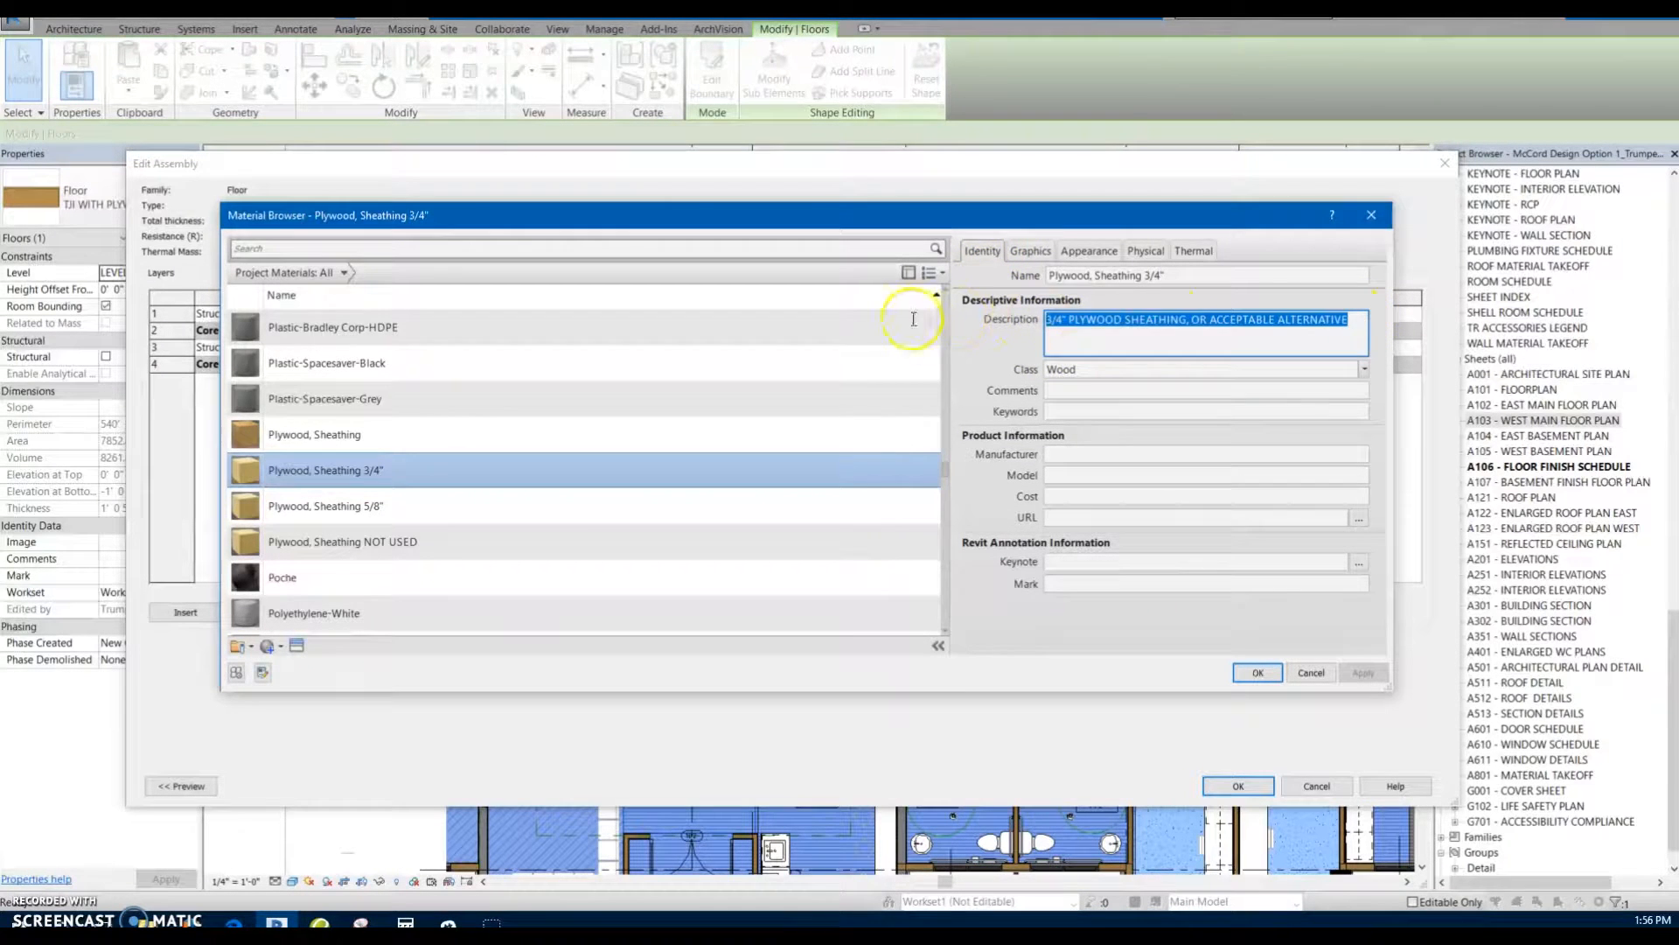
click(1117, 333)
click(1183, 276)
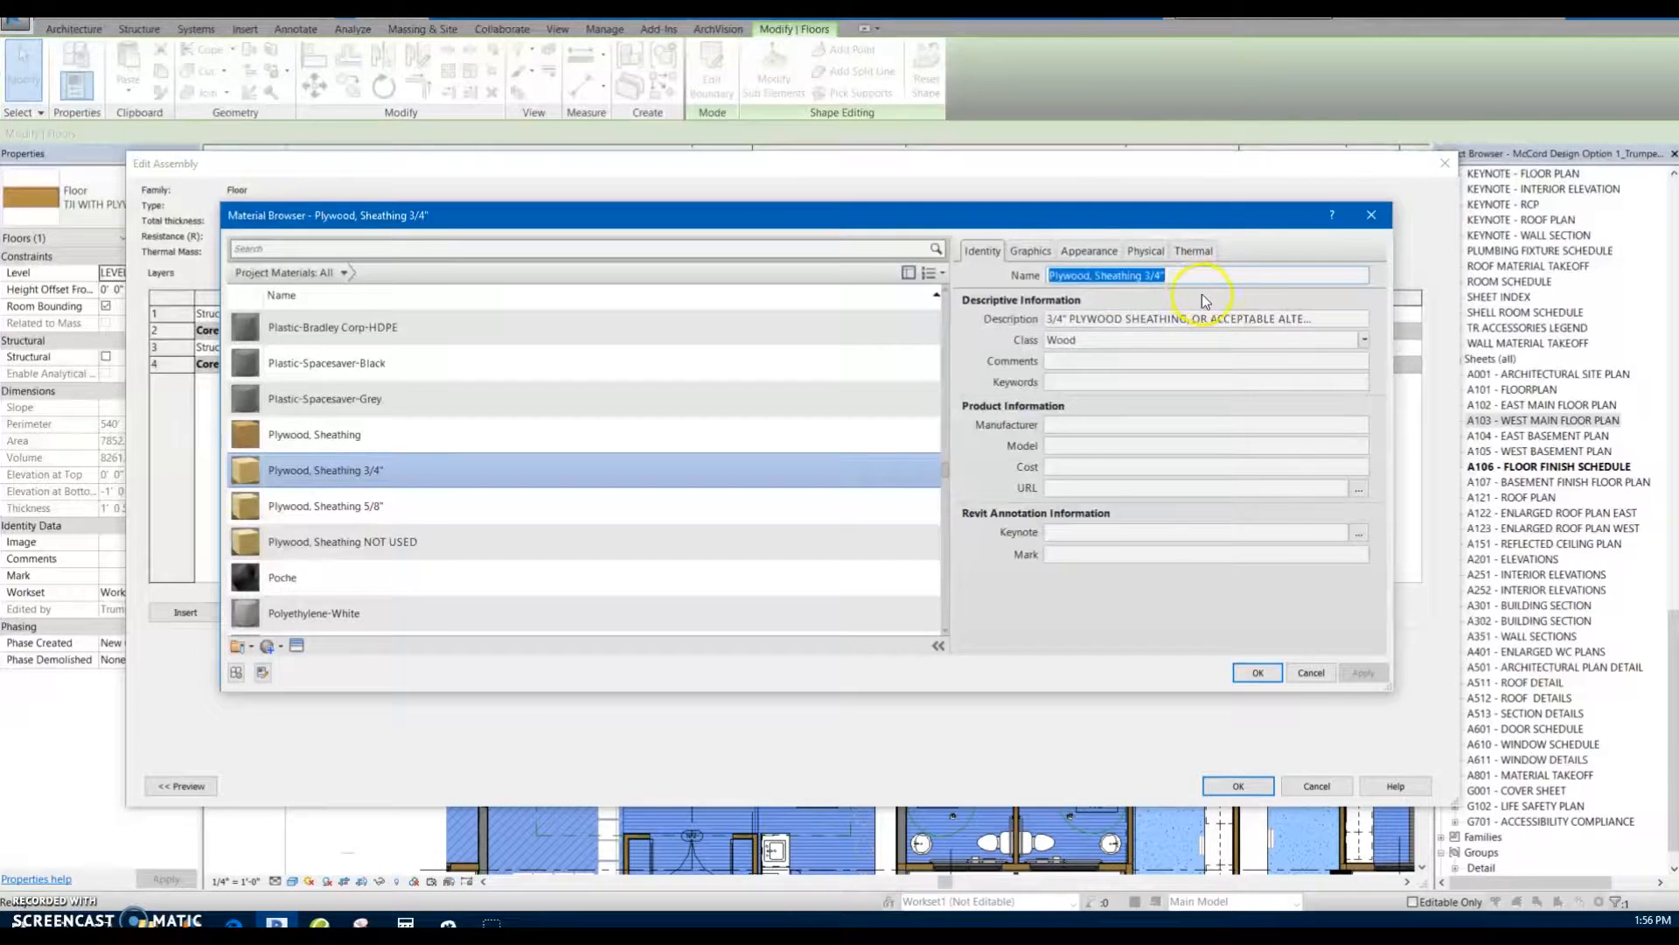
scroll(955, 277, up, 1)
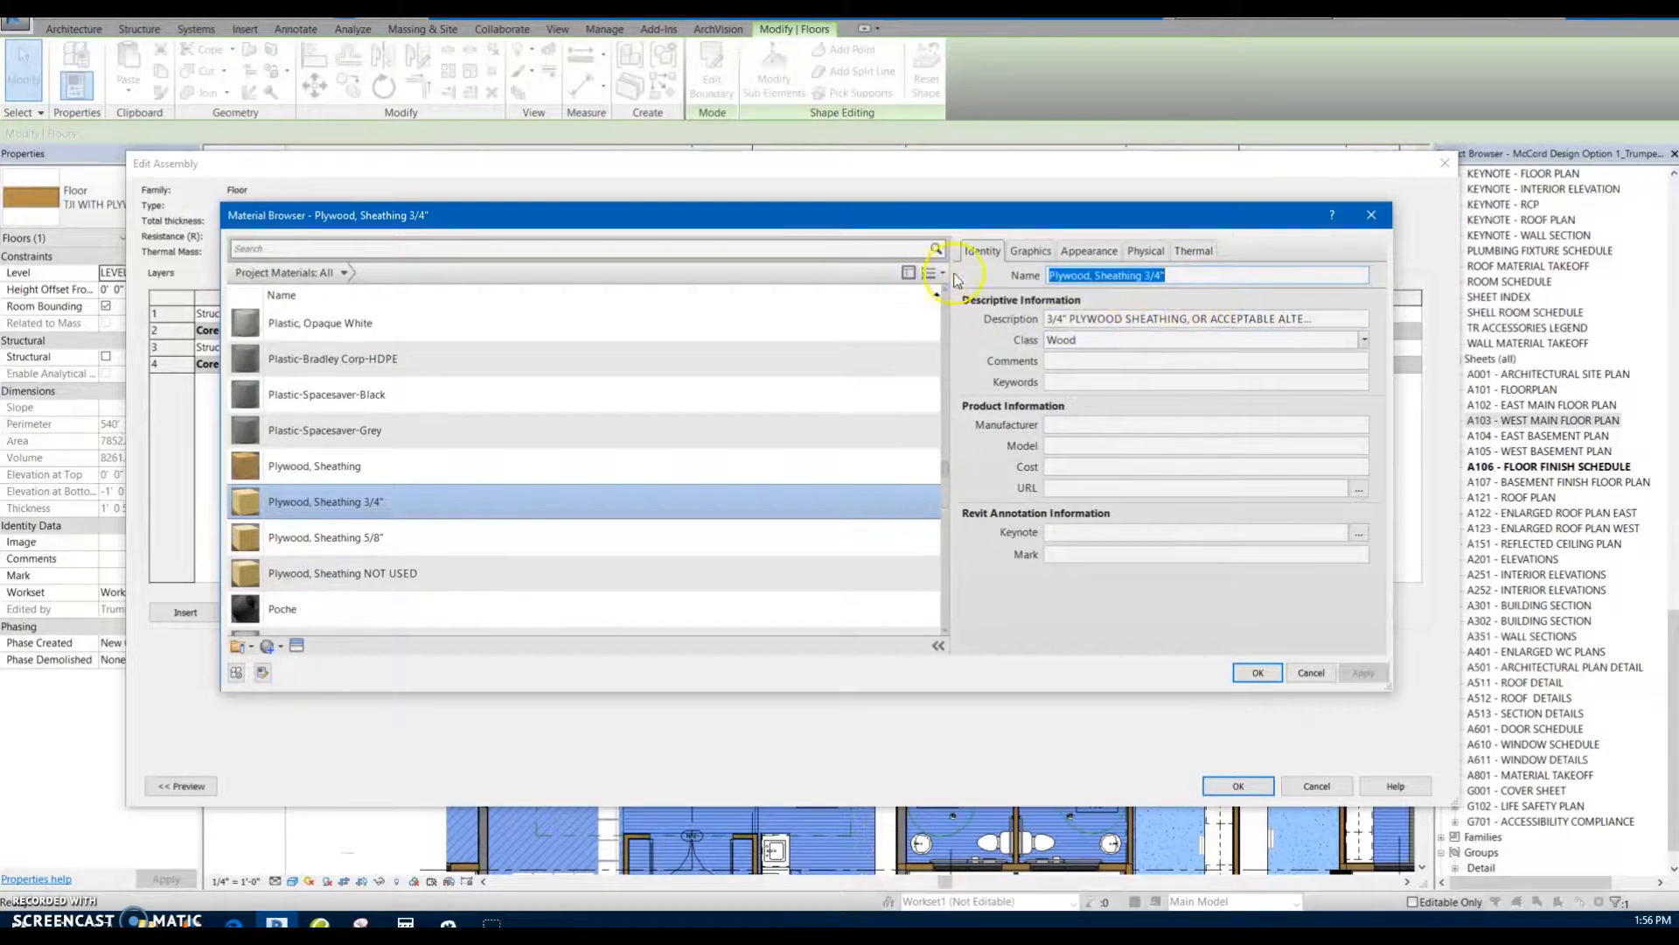
Step: Inspect the appearance and identity of Plywood, Sheathing 5/8" and assign that material to the floor's top layer
click(544, 537)
click(1090, 251)
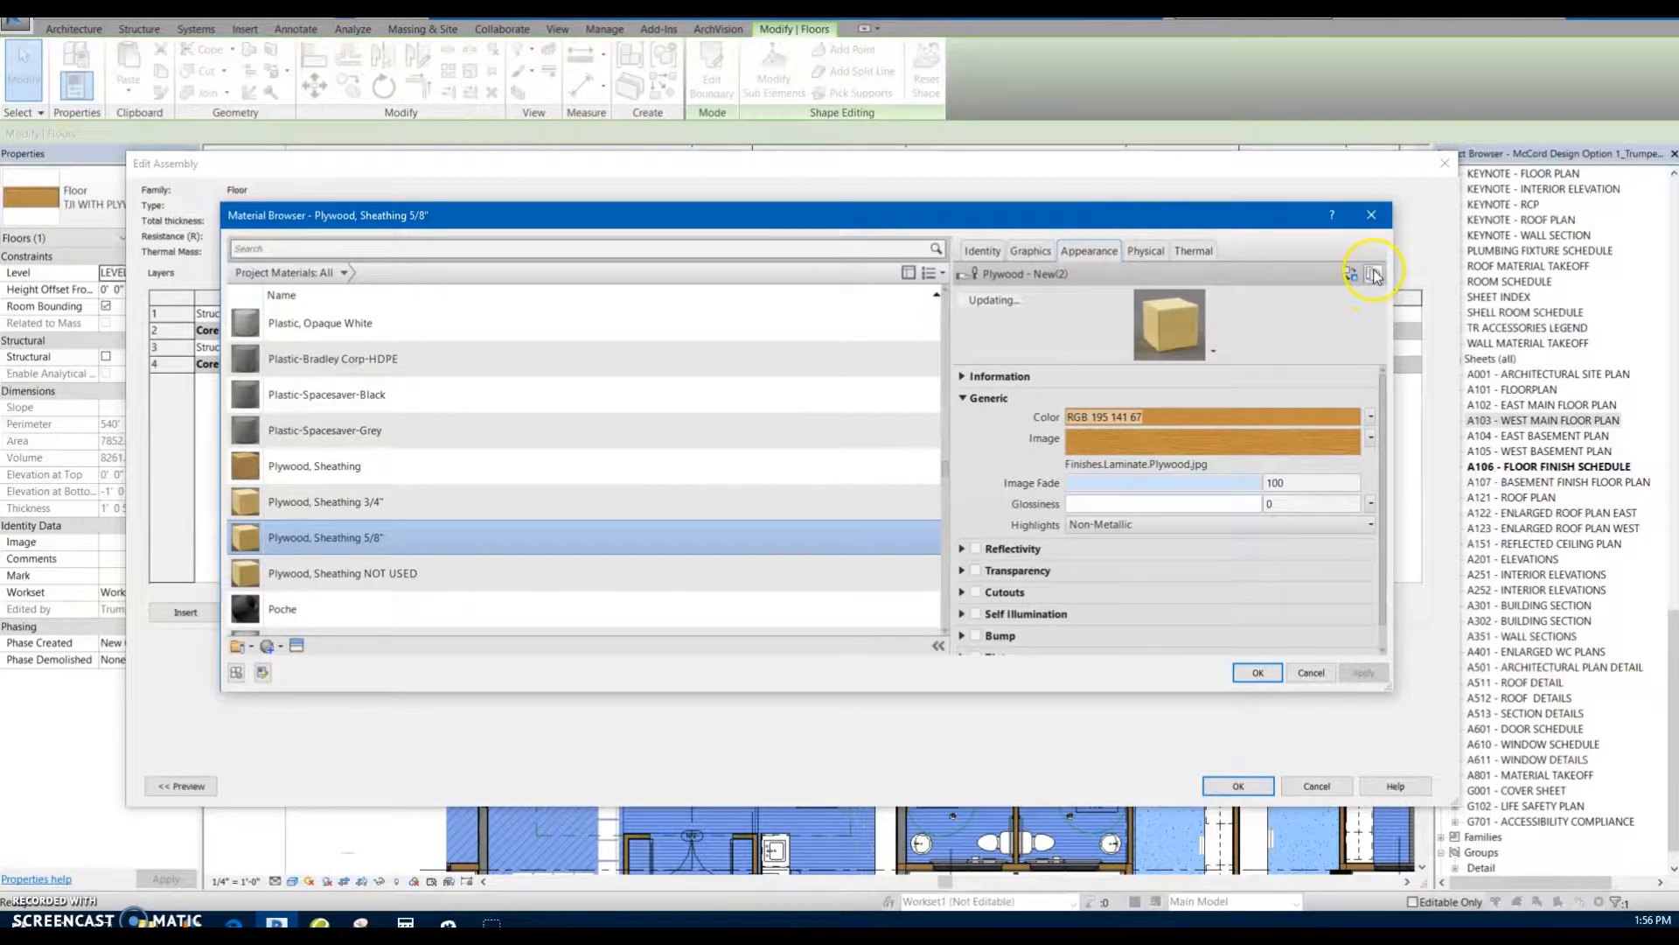
click(983, 252)
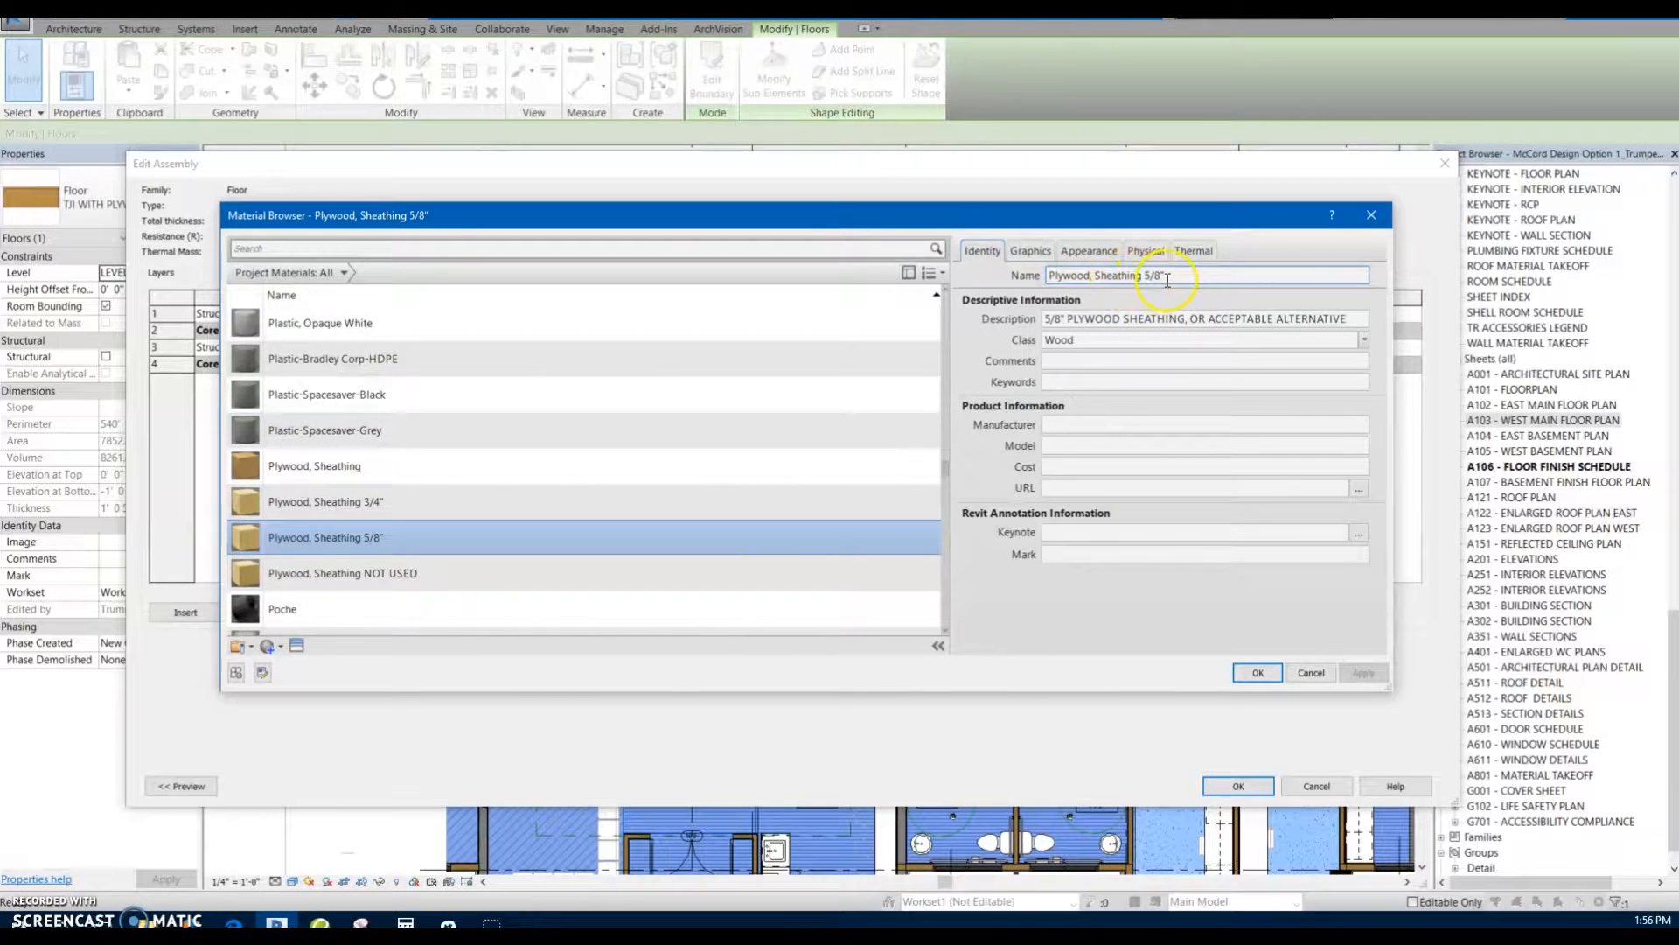
click(1259, 670)
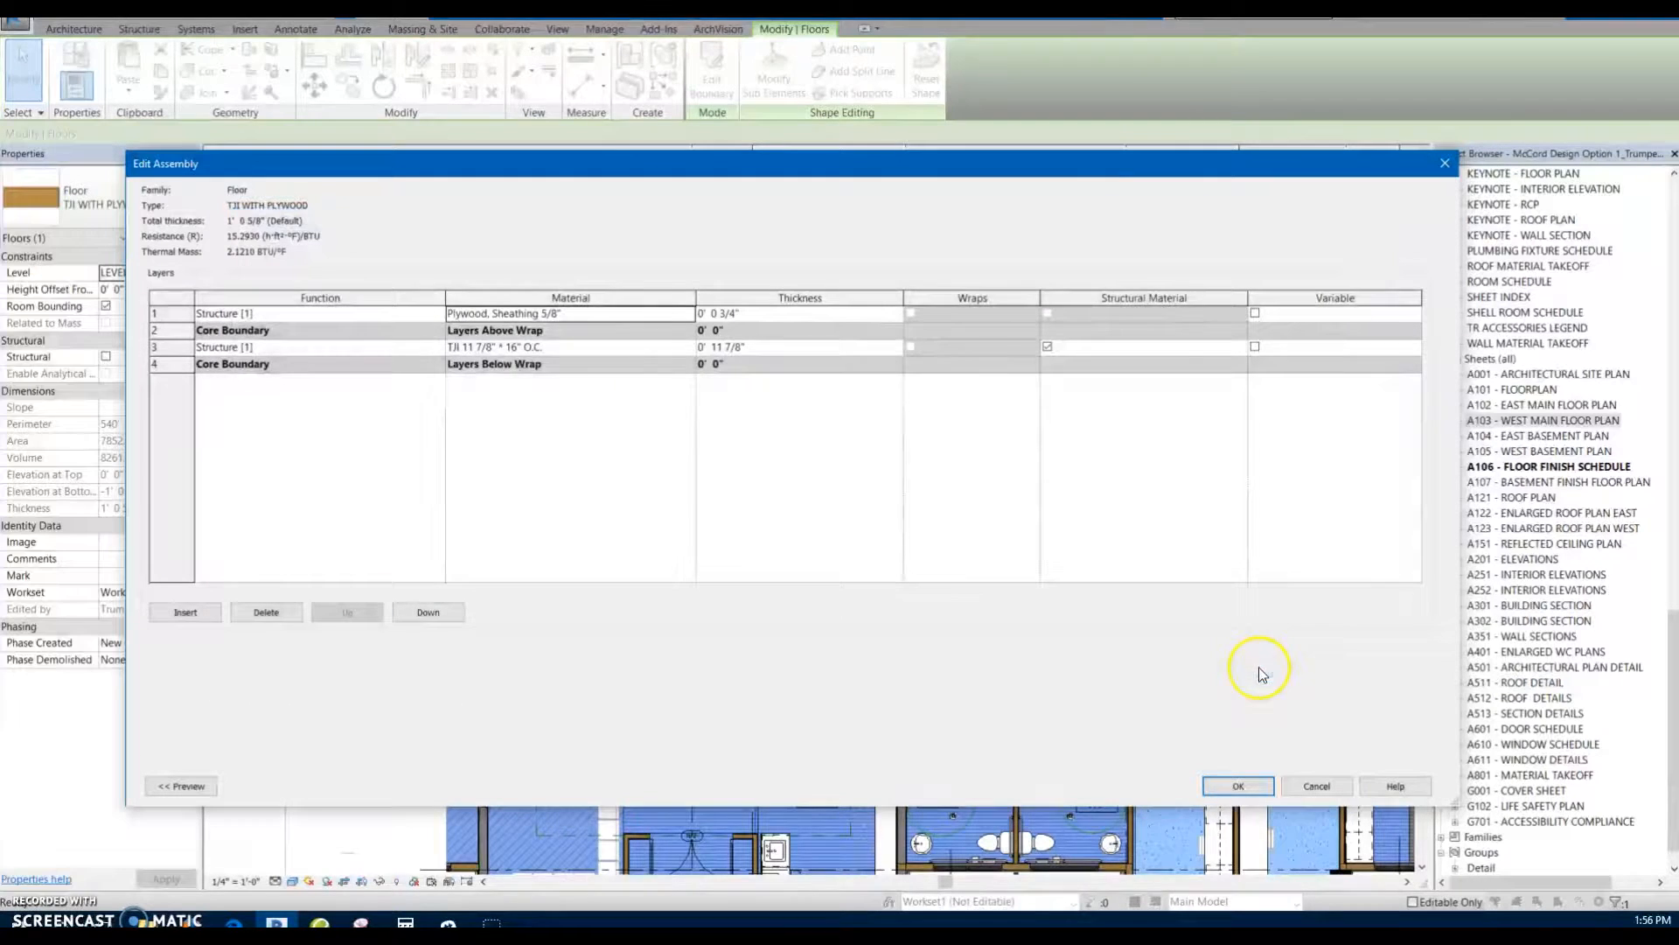
Step: Set the floor's top layer material back to Plywood, Sheathing 3/4" and accept the floor type's structure and properties
click(691, 313)
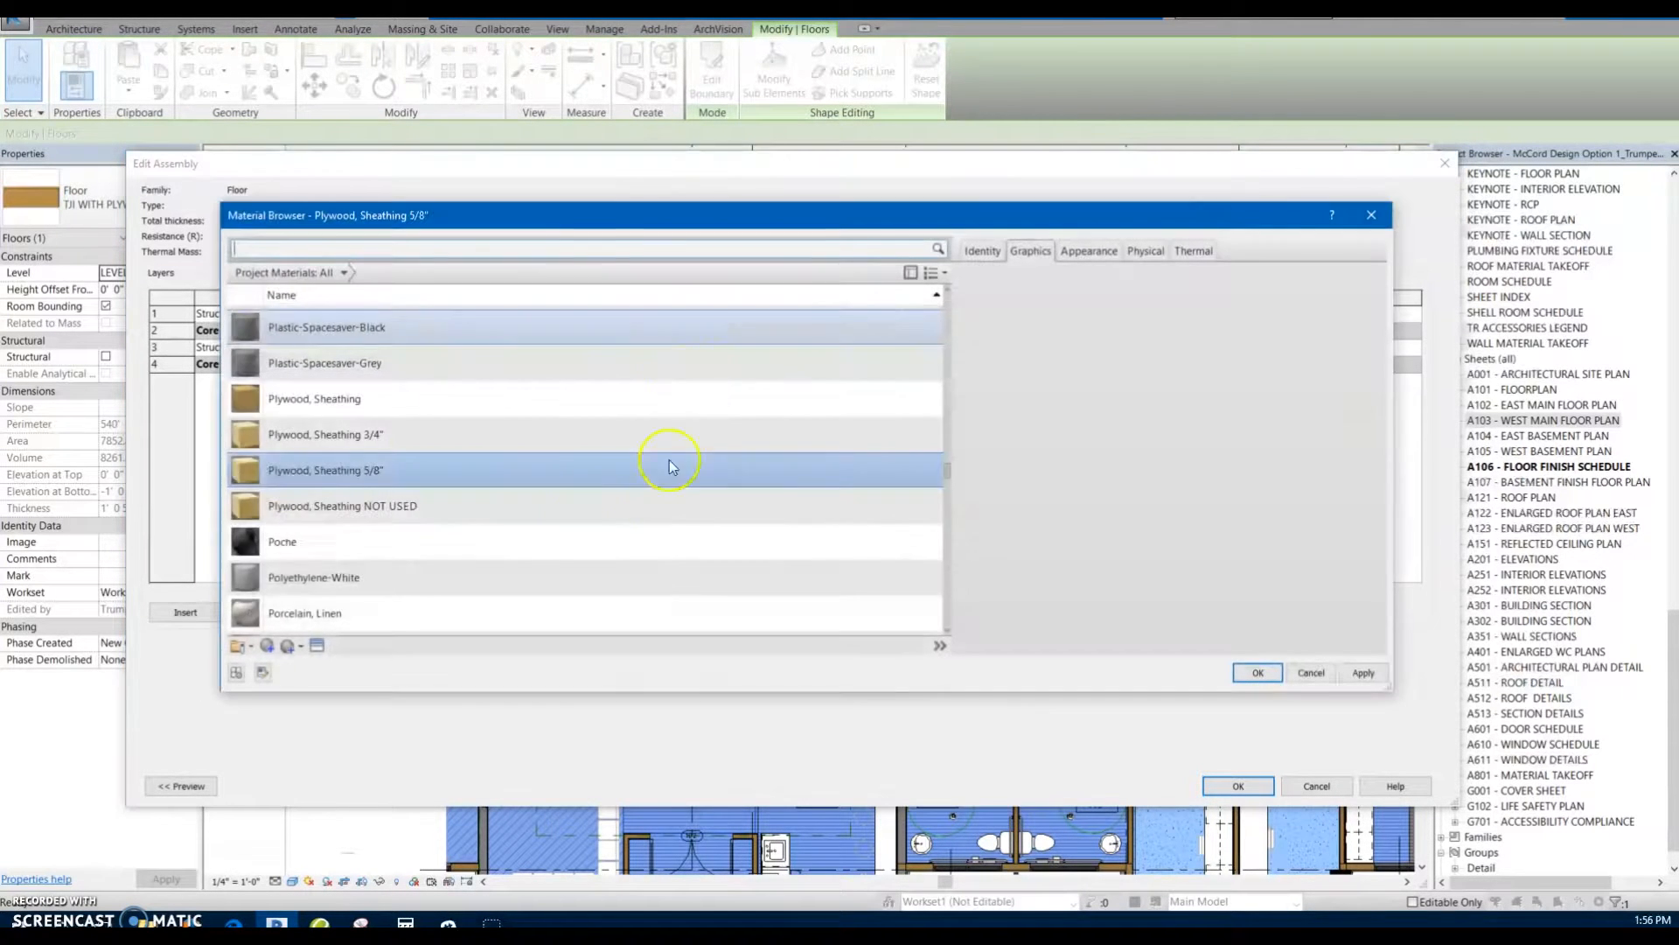
click(418, 434)
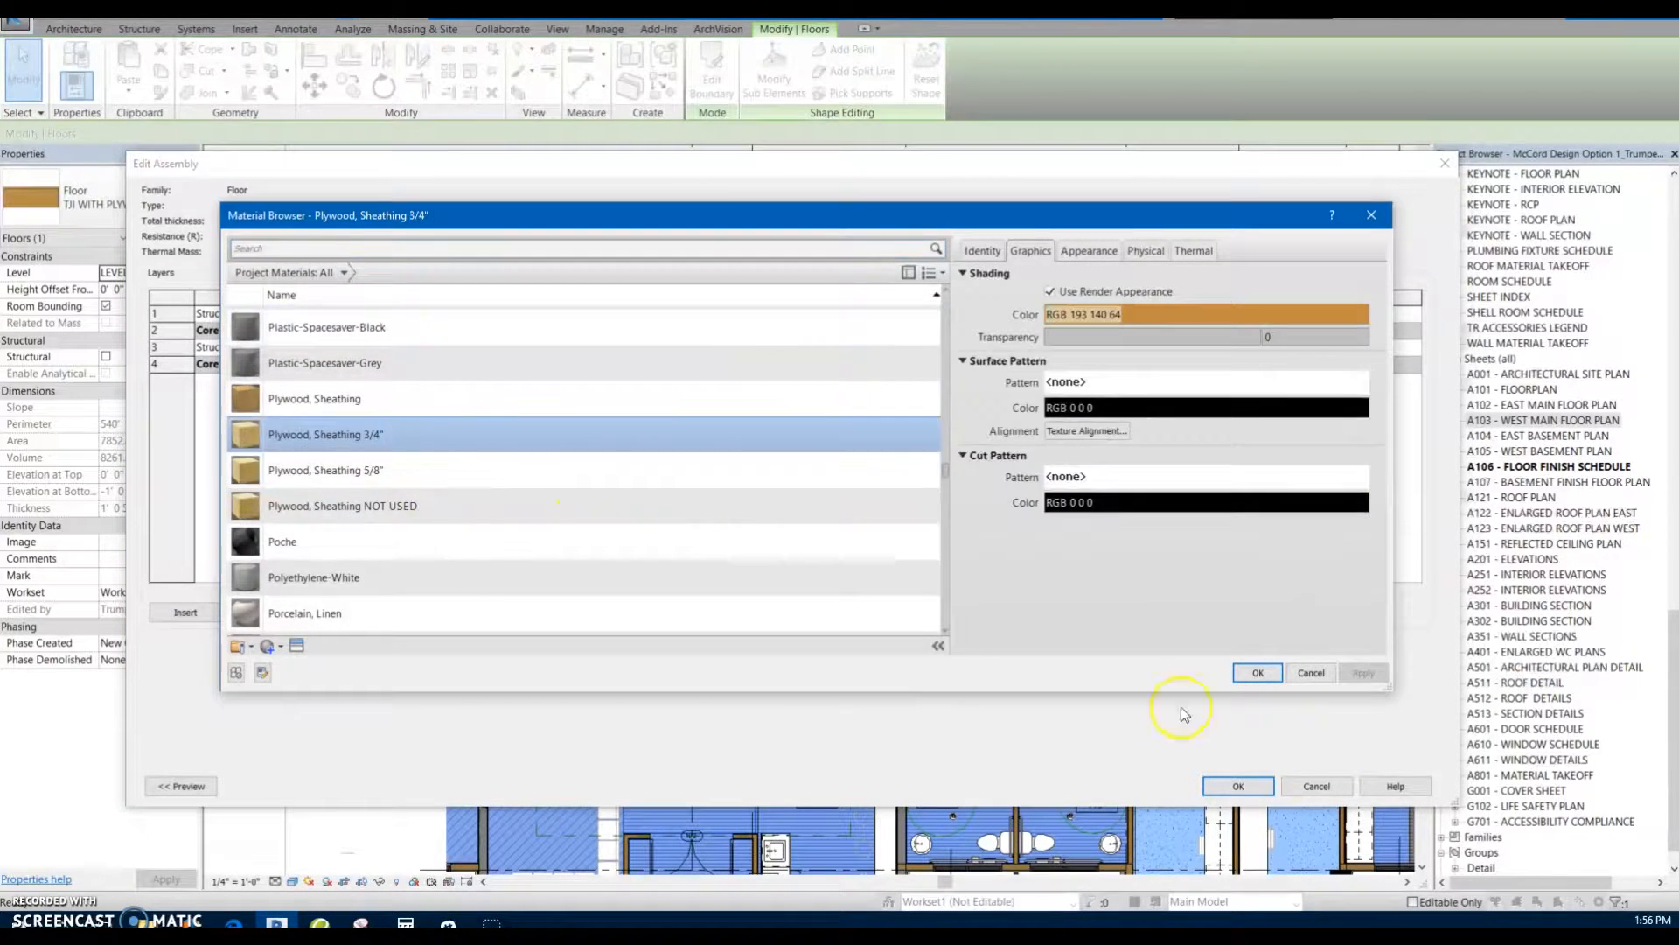
click(1260, 673)
click(1232, 785)
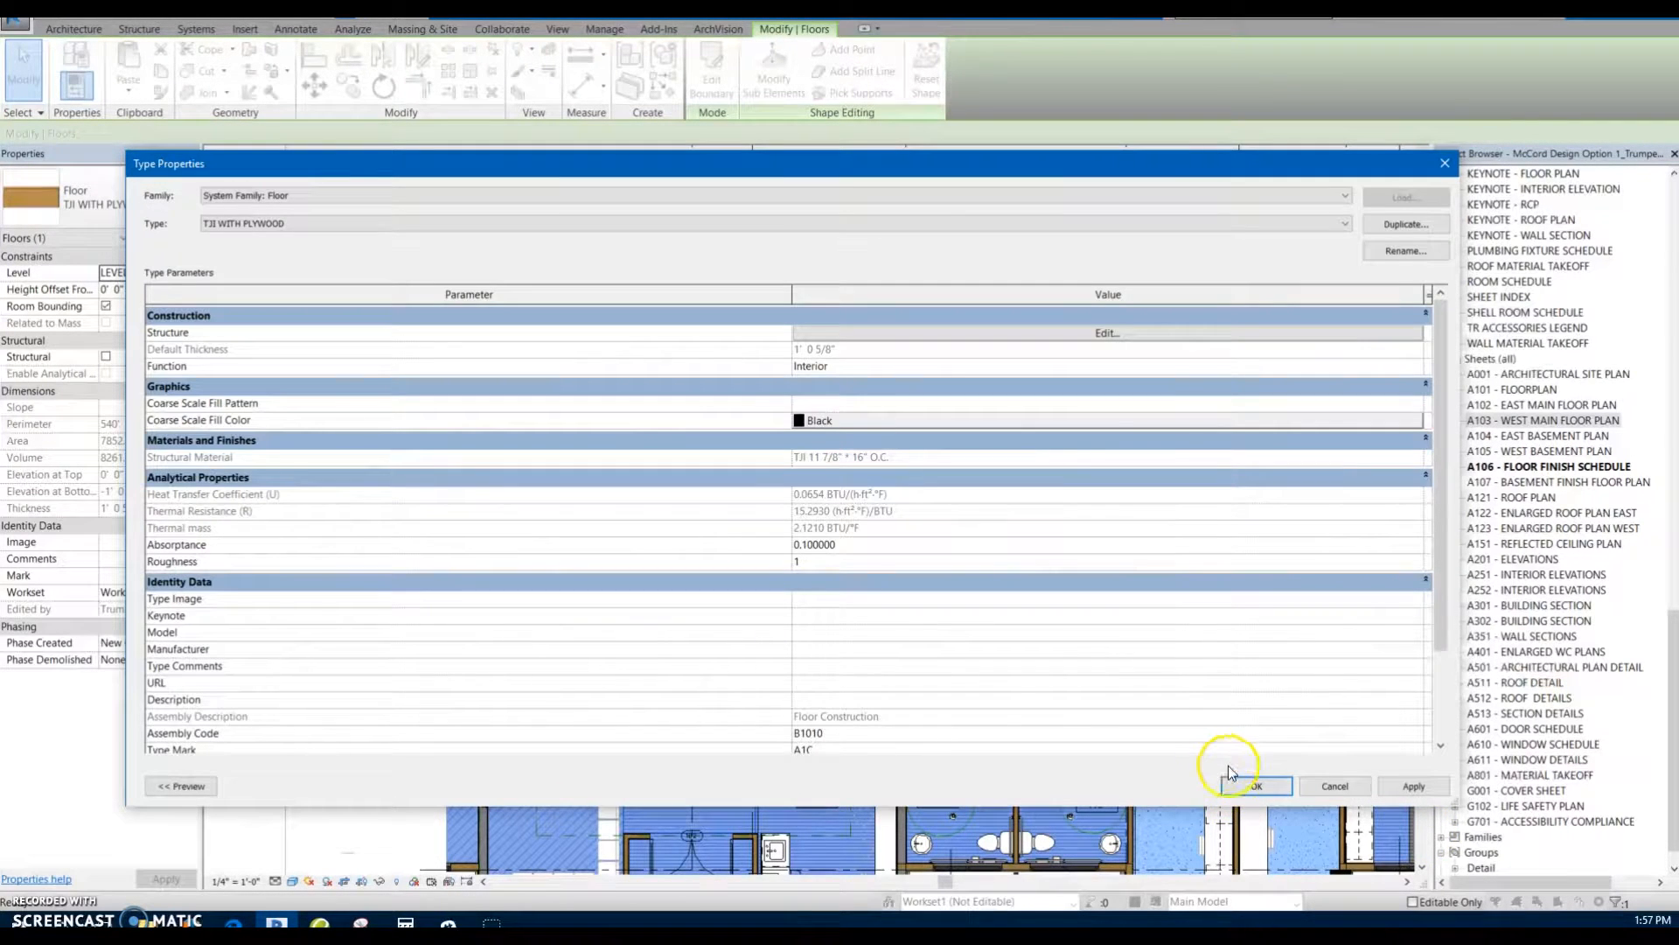
click(1257, 788)
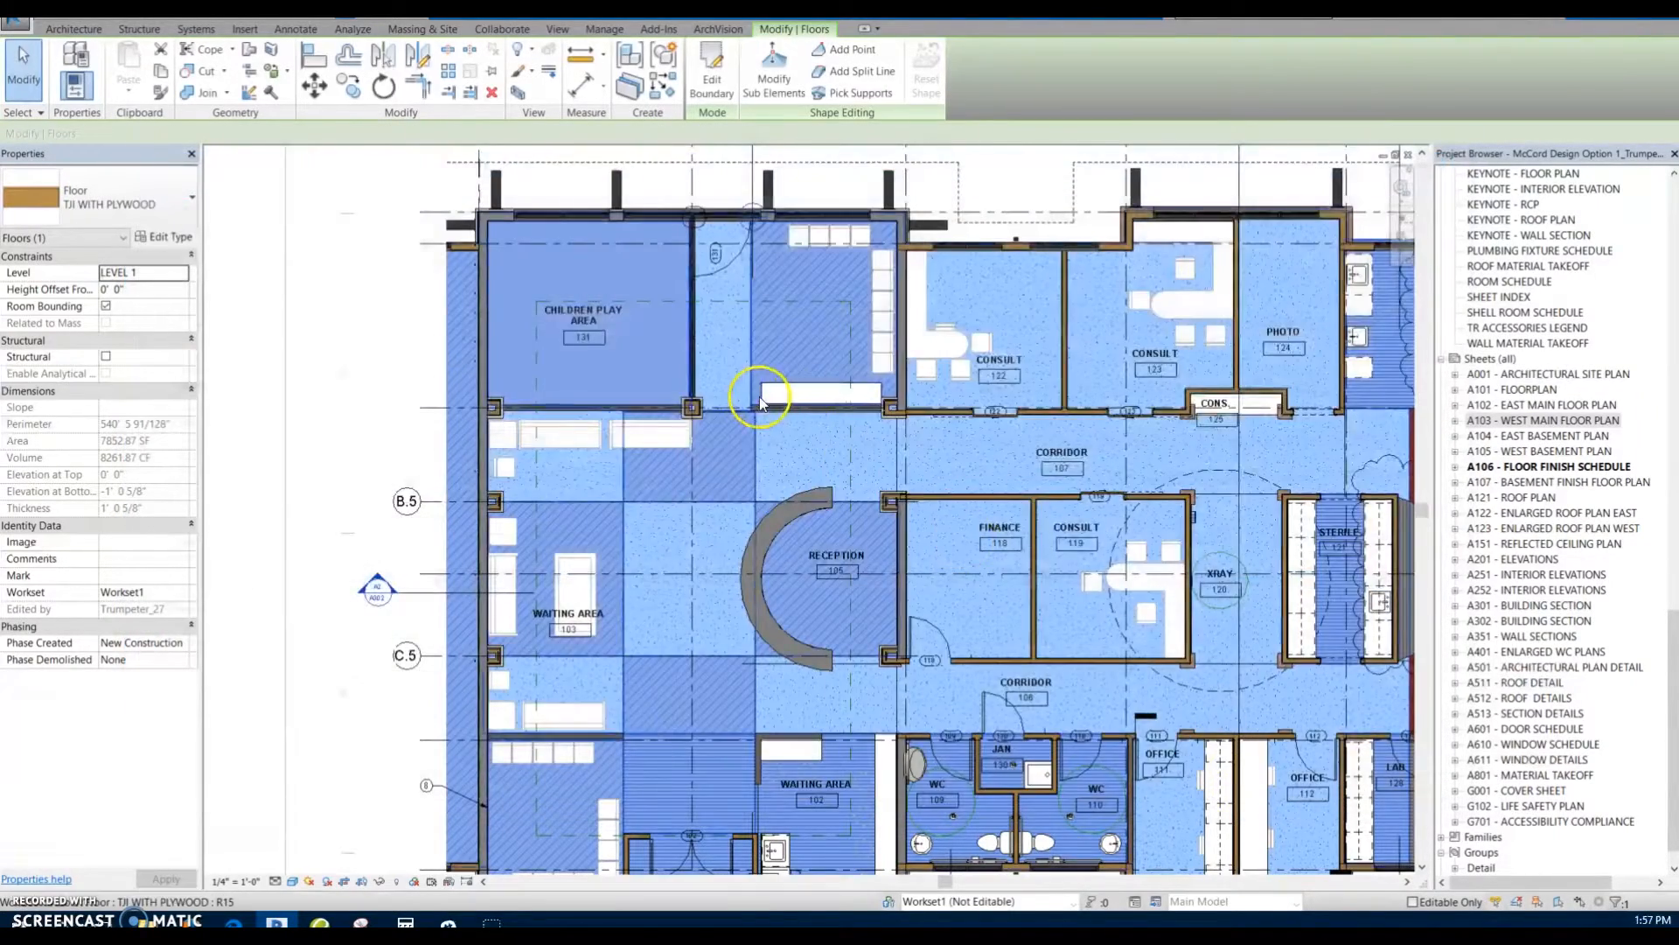
Step: Deselect the floor and start a Split Face boundary on its face in the area between the children play area and reception
scroll(675, 430, down, 1)
mouse_move(657, 433)
middle_down()
mouse_move(560, 433)
mouse_move(556, 417)
middle_up()
middle_drag(775, 405, 709, 362)
middle_drag(1000, 486, 1097, 562)
scroll(889, 430, up, 1)
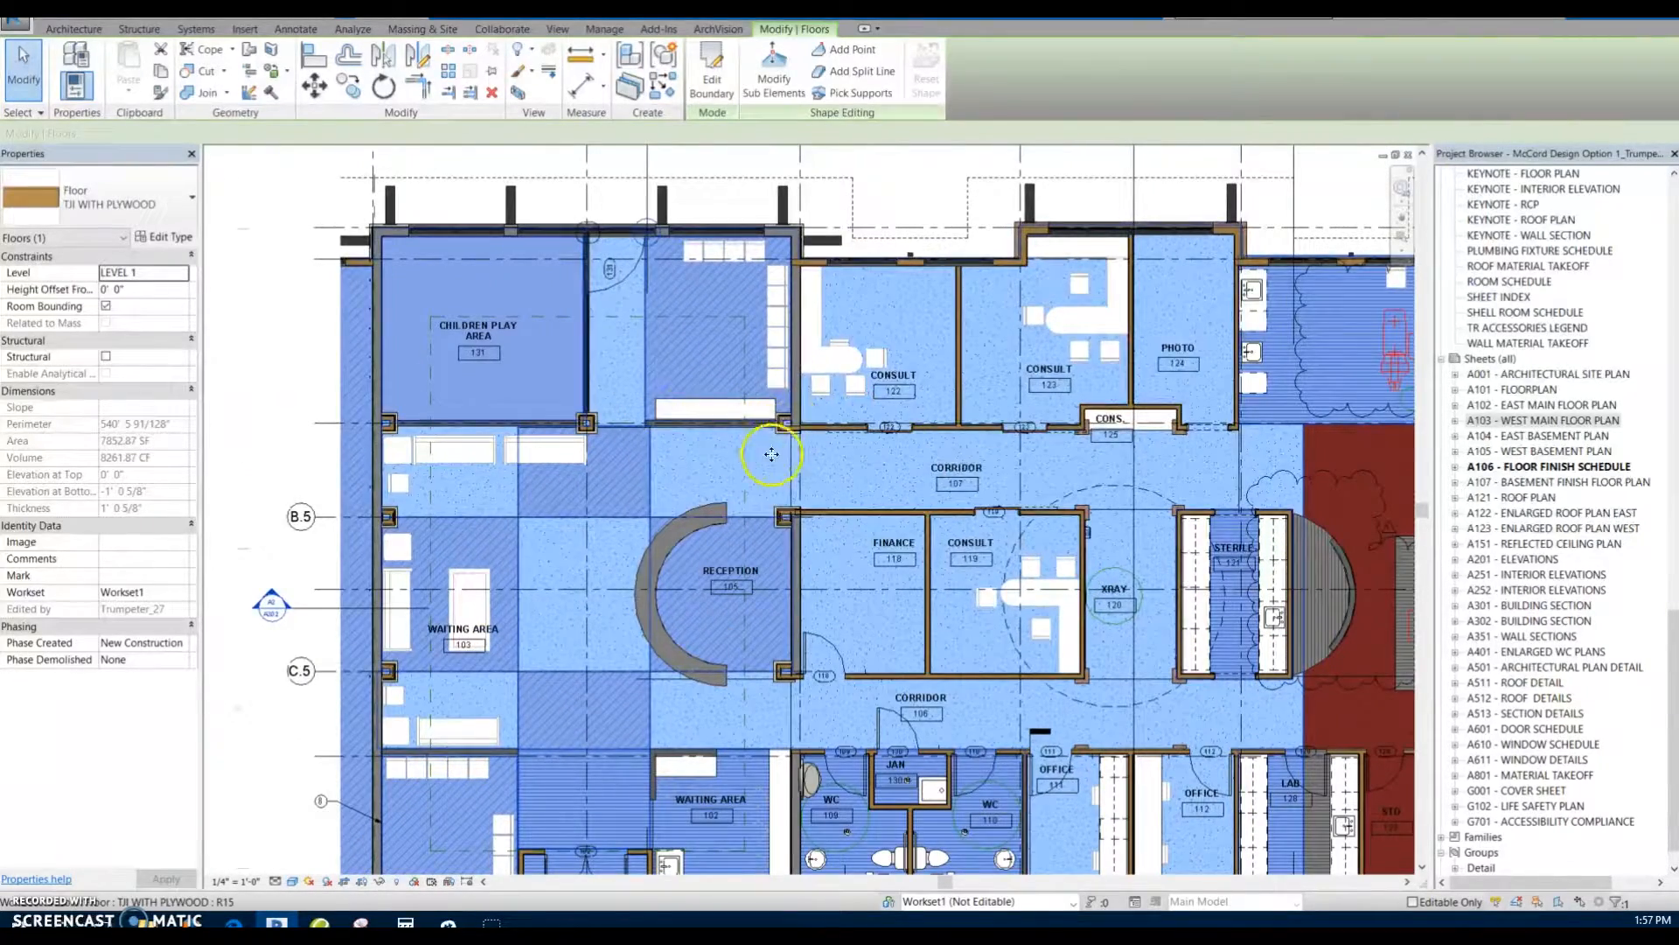
key(Escape)
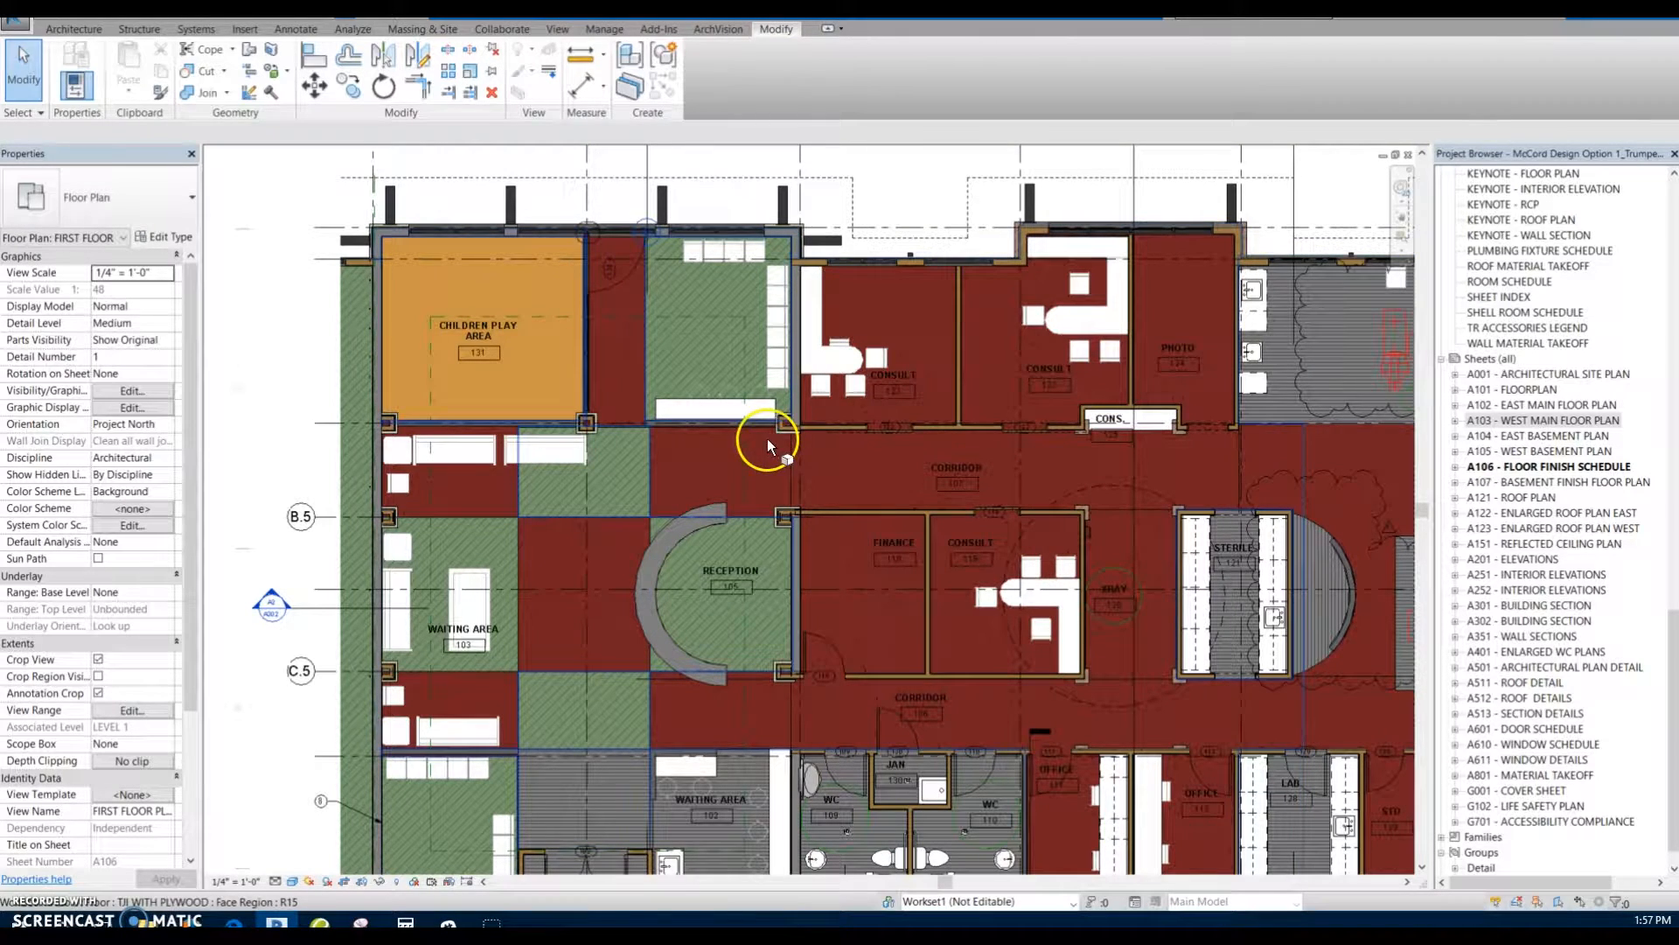
key(p)
key(t)
click(711, 459)
mouse_move(705, 453)
middle_down()
mouse_move(753, 499)
mouse_move(910, 492)
middle_up()
scroll(909, 492, up, 8)
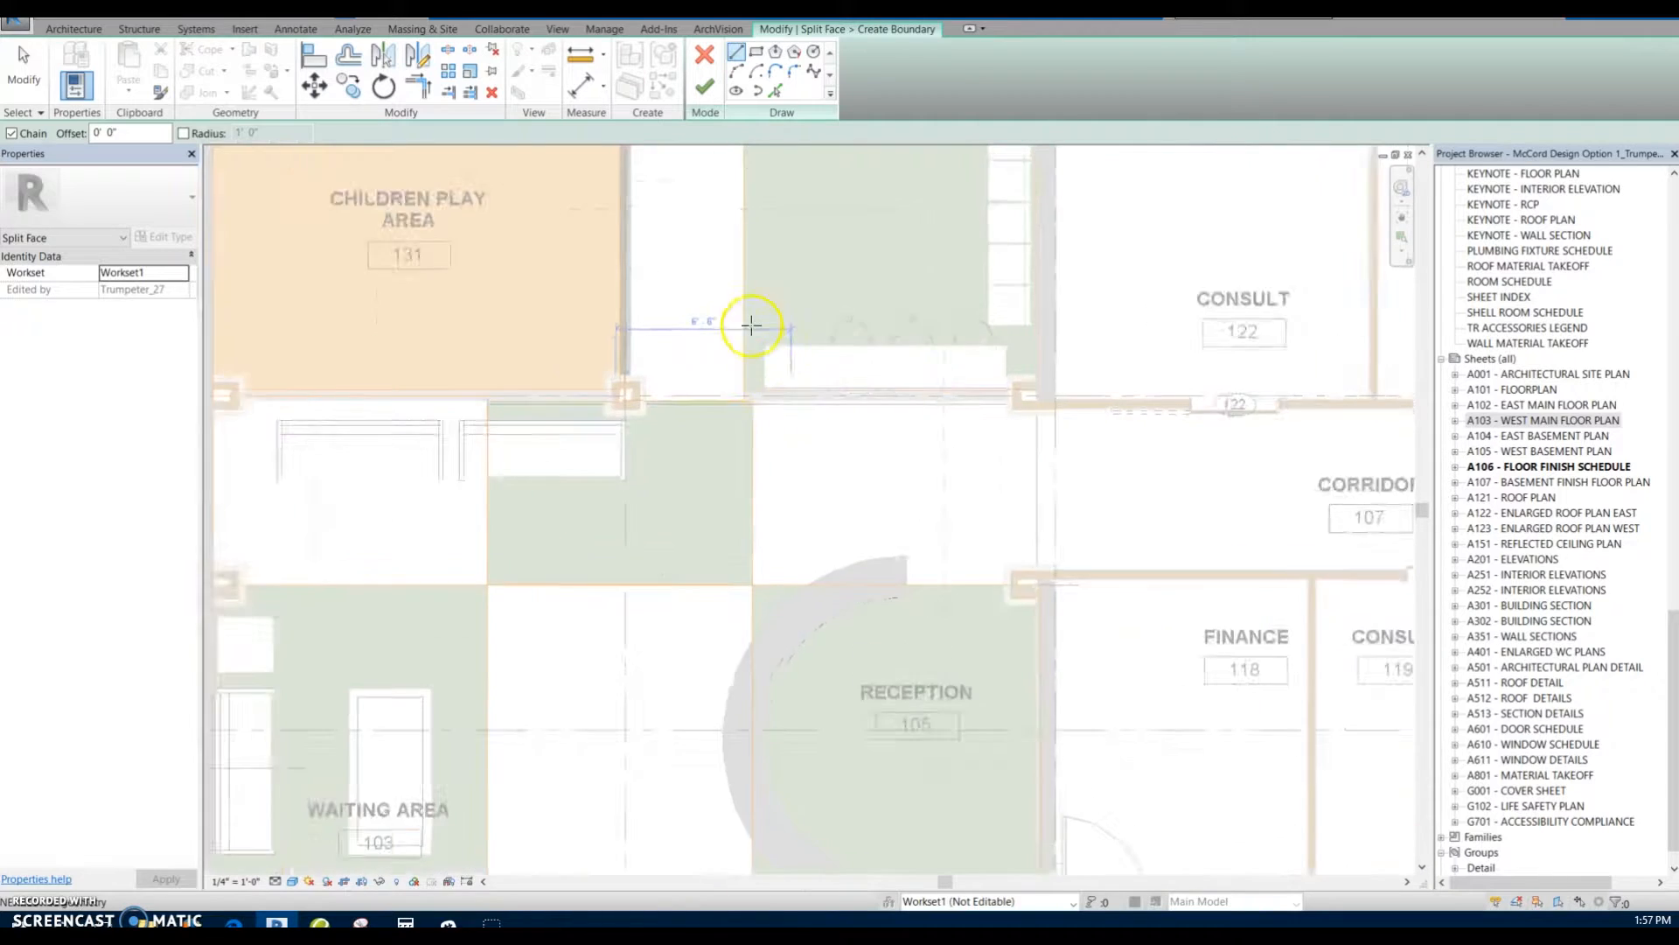
Step: Examine the existing split face boundaries around the children play area, waiting area and reception, including the corner where the finish squares meet
middle_drag(858, 395, 930, 562)
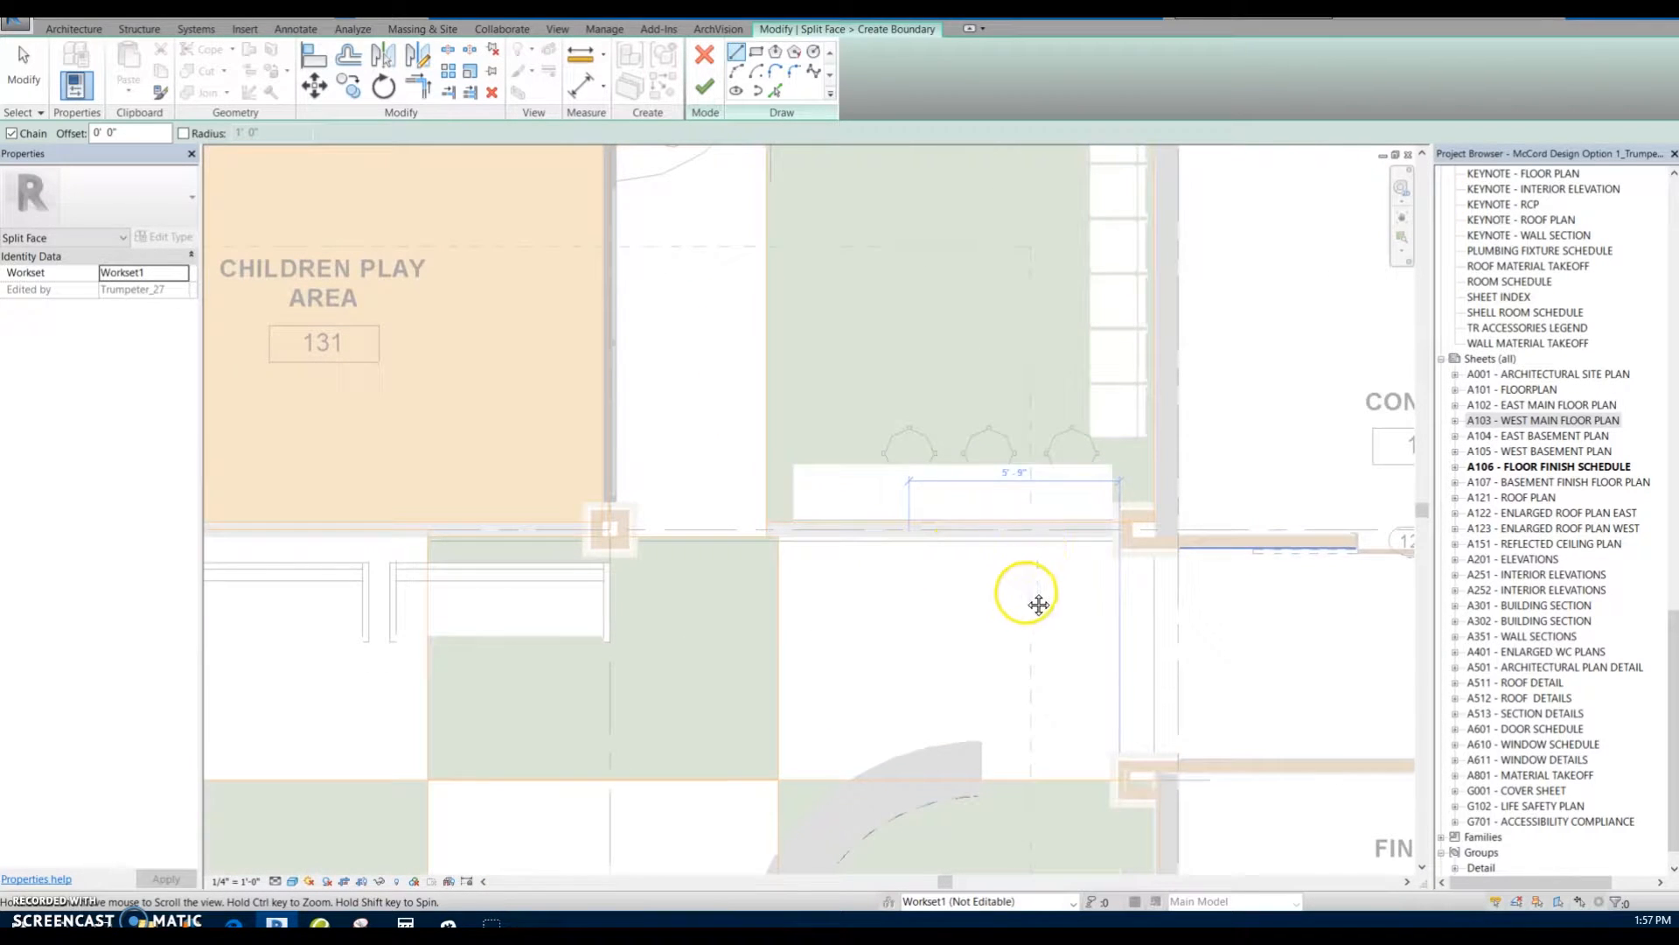
middle_drag(1035, 604, 1020, 664)
middle_drag(1135, 371, 1132, 543)
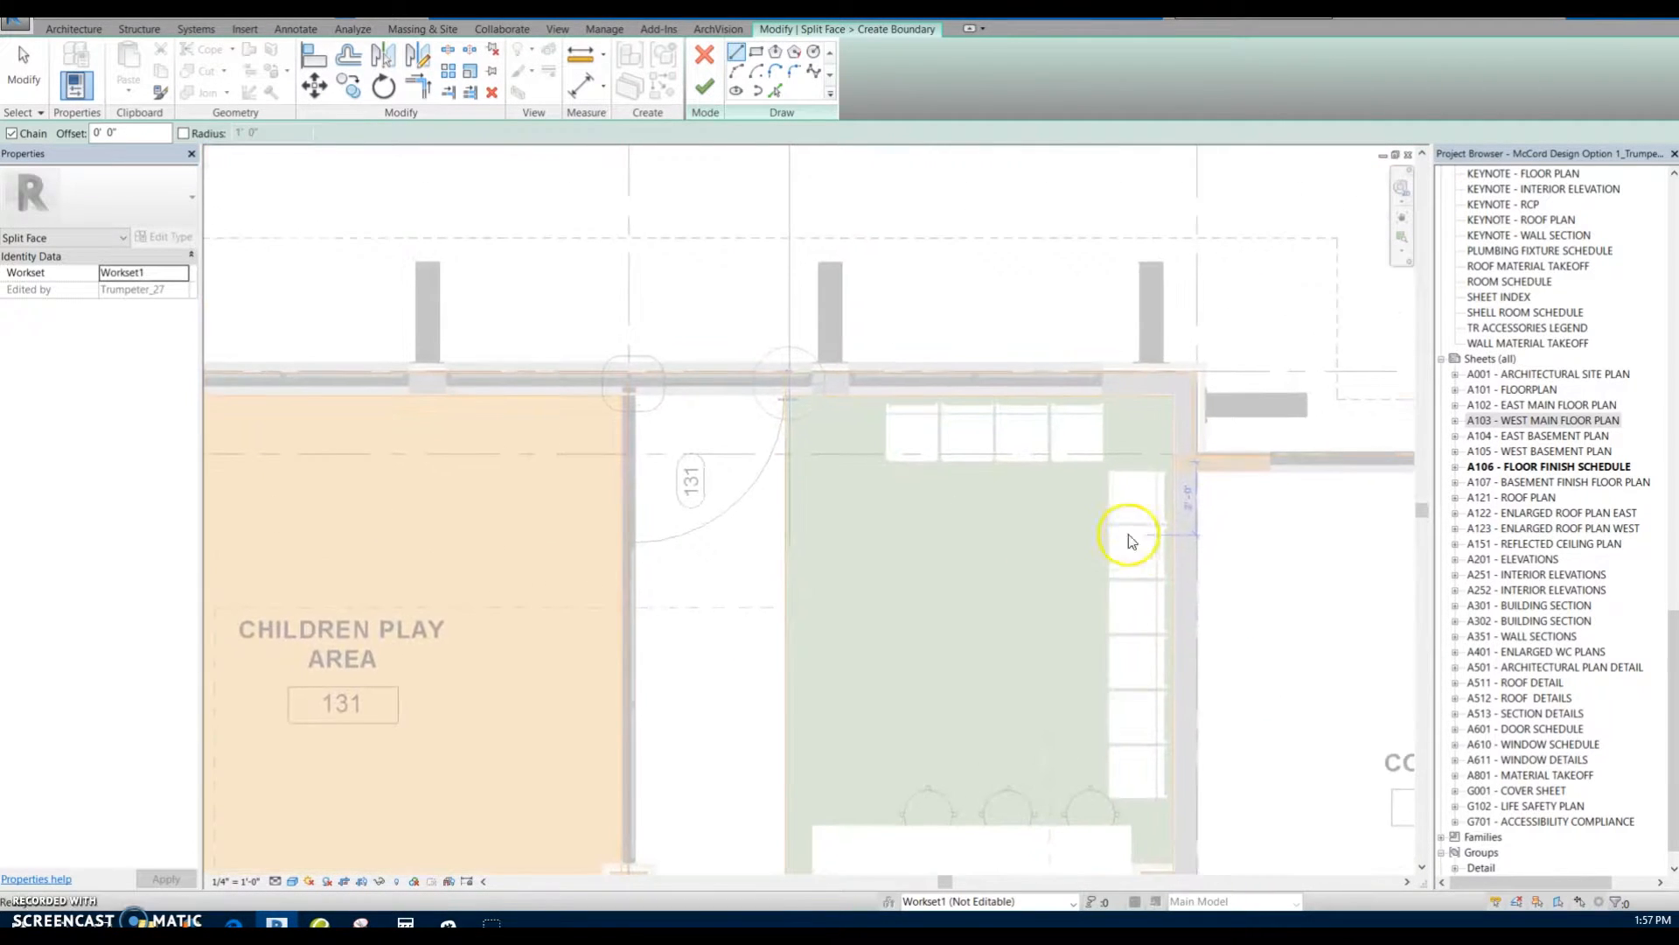
scroll(1132, 423, down, 4)
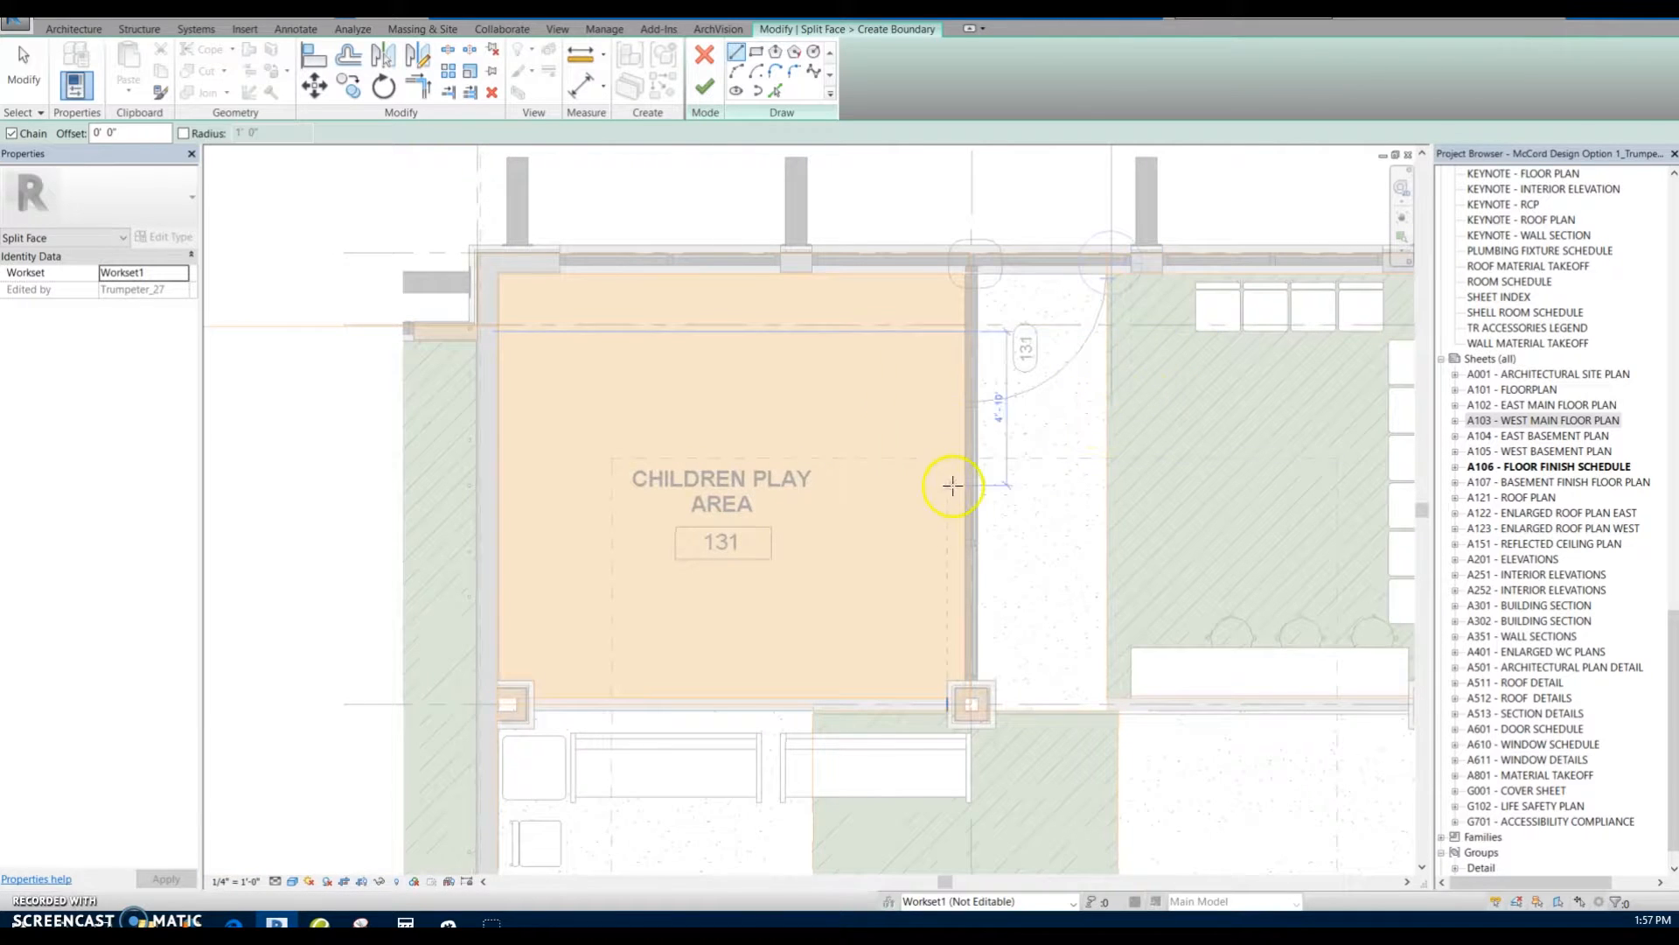
middle_drag(1027, 457, 994, 383)
middle_drag(946, 512, 896, 377)
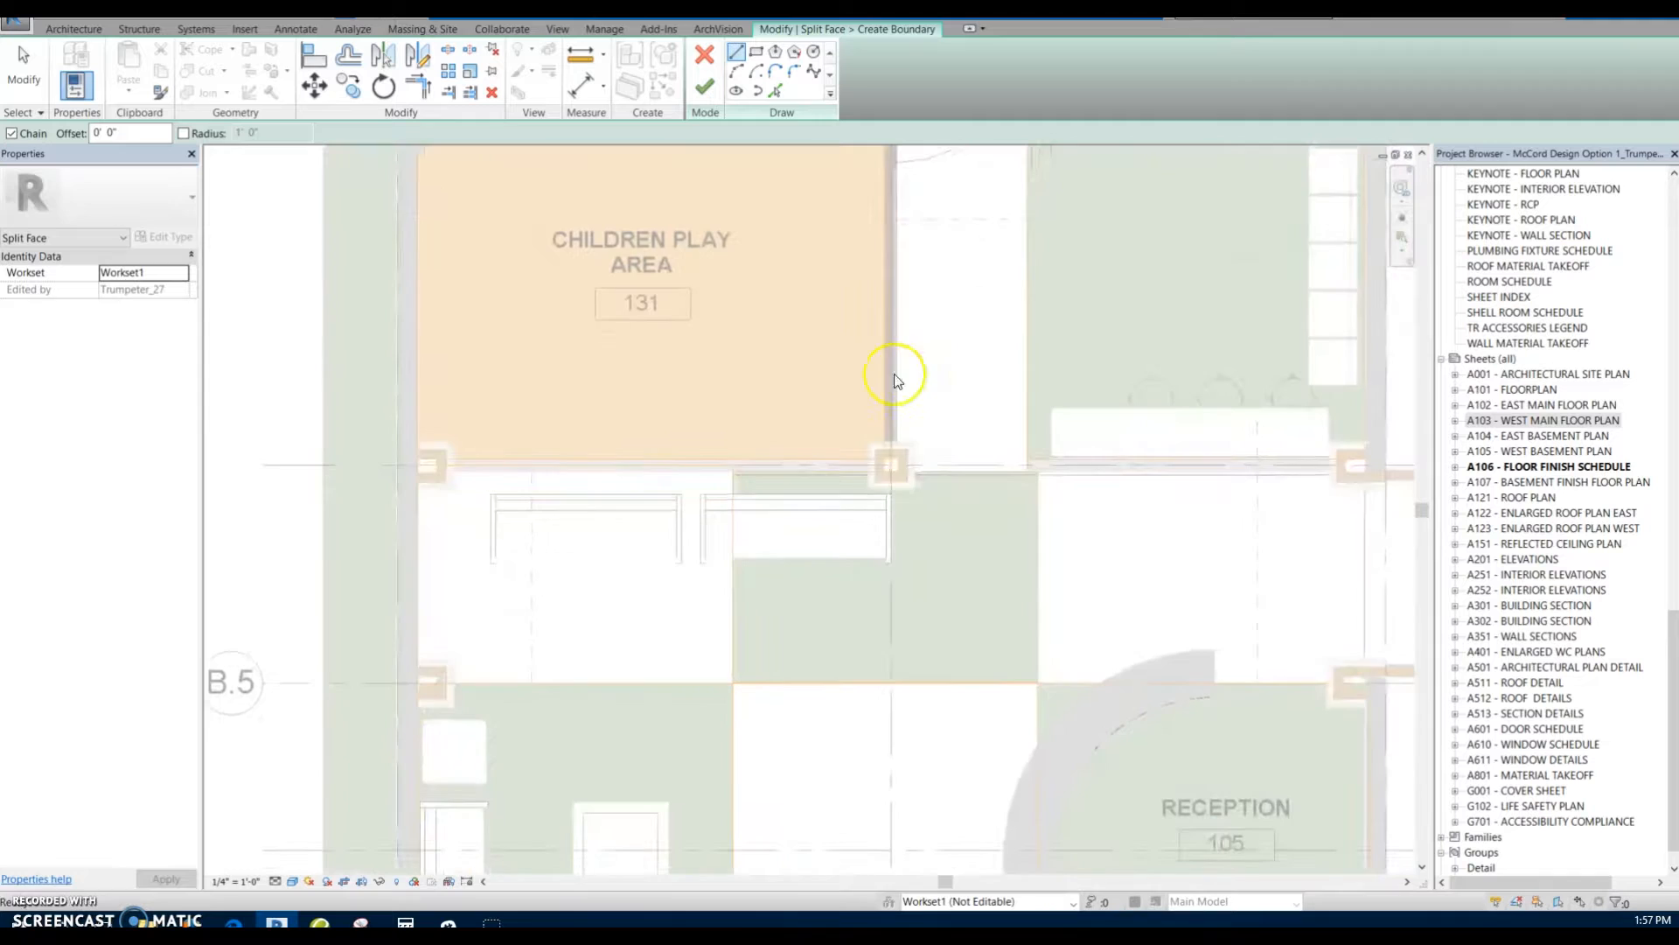
middle_drag(824, 491, 773, 378)
scroll(687, 353, up, 3)
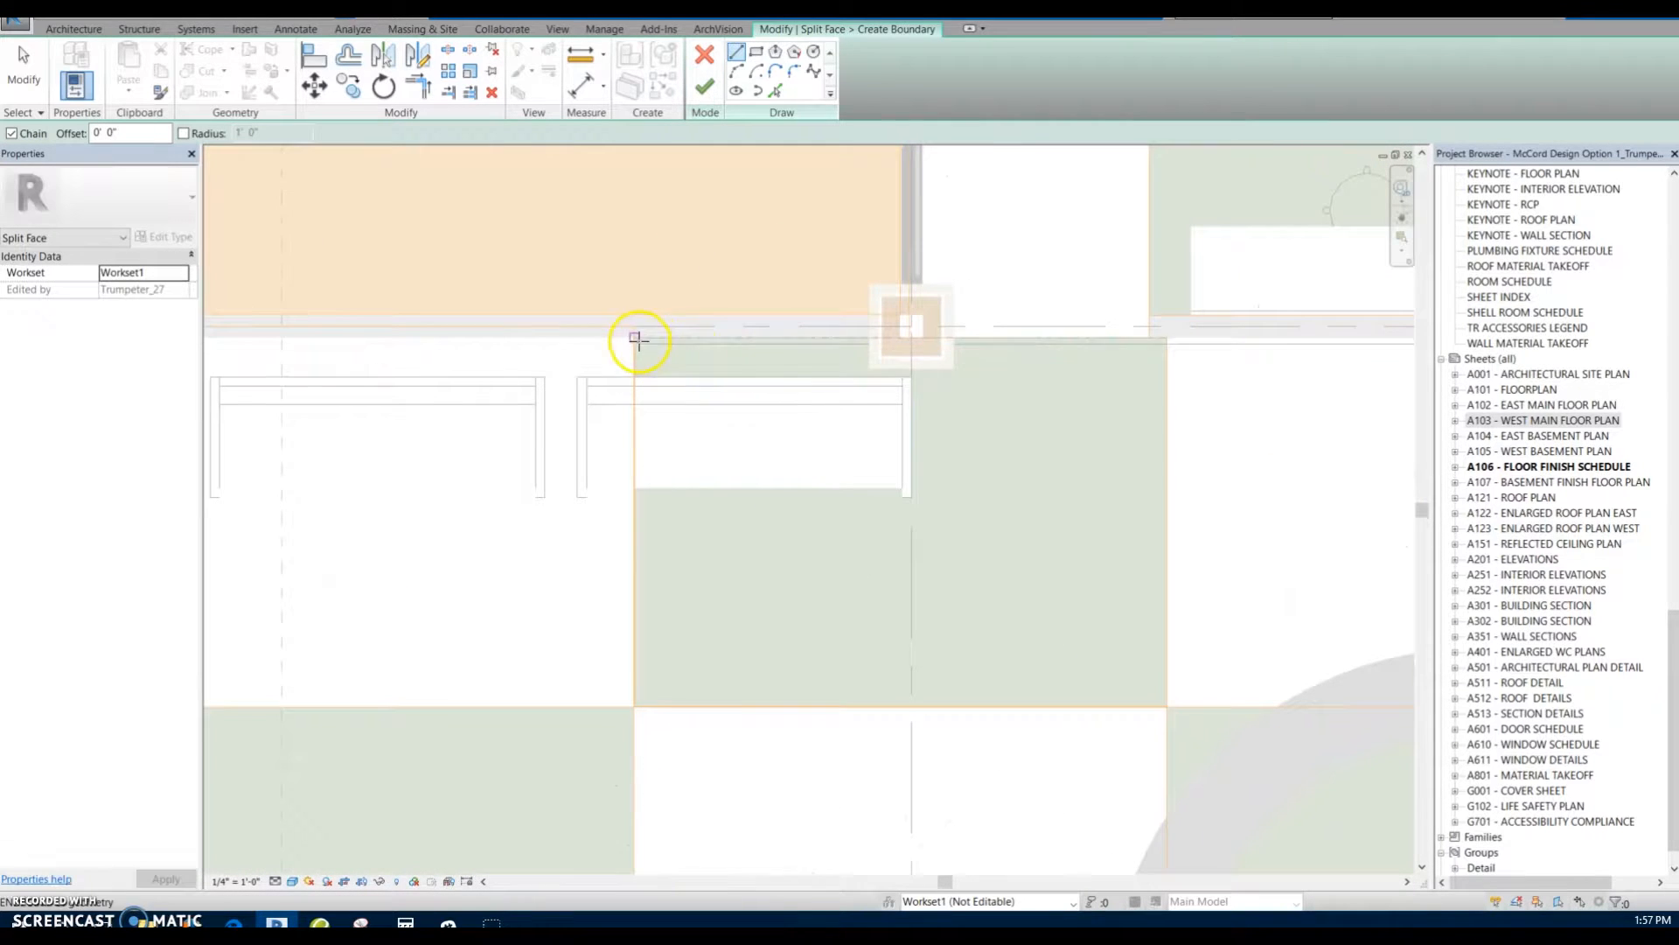
scroll(907, 656, down, 2)
scroll(802, 555, up, 5)
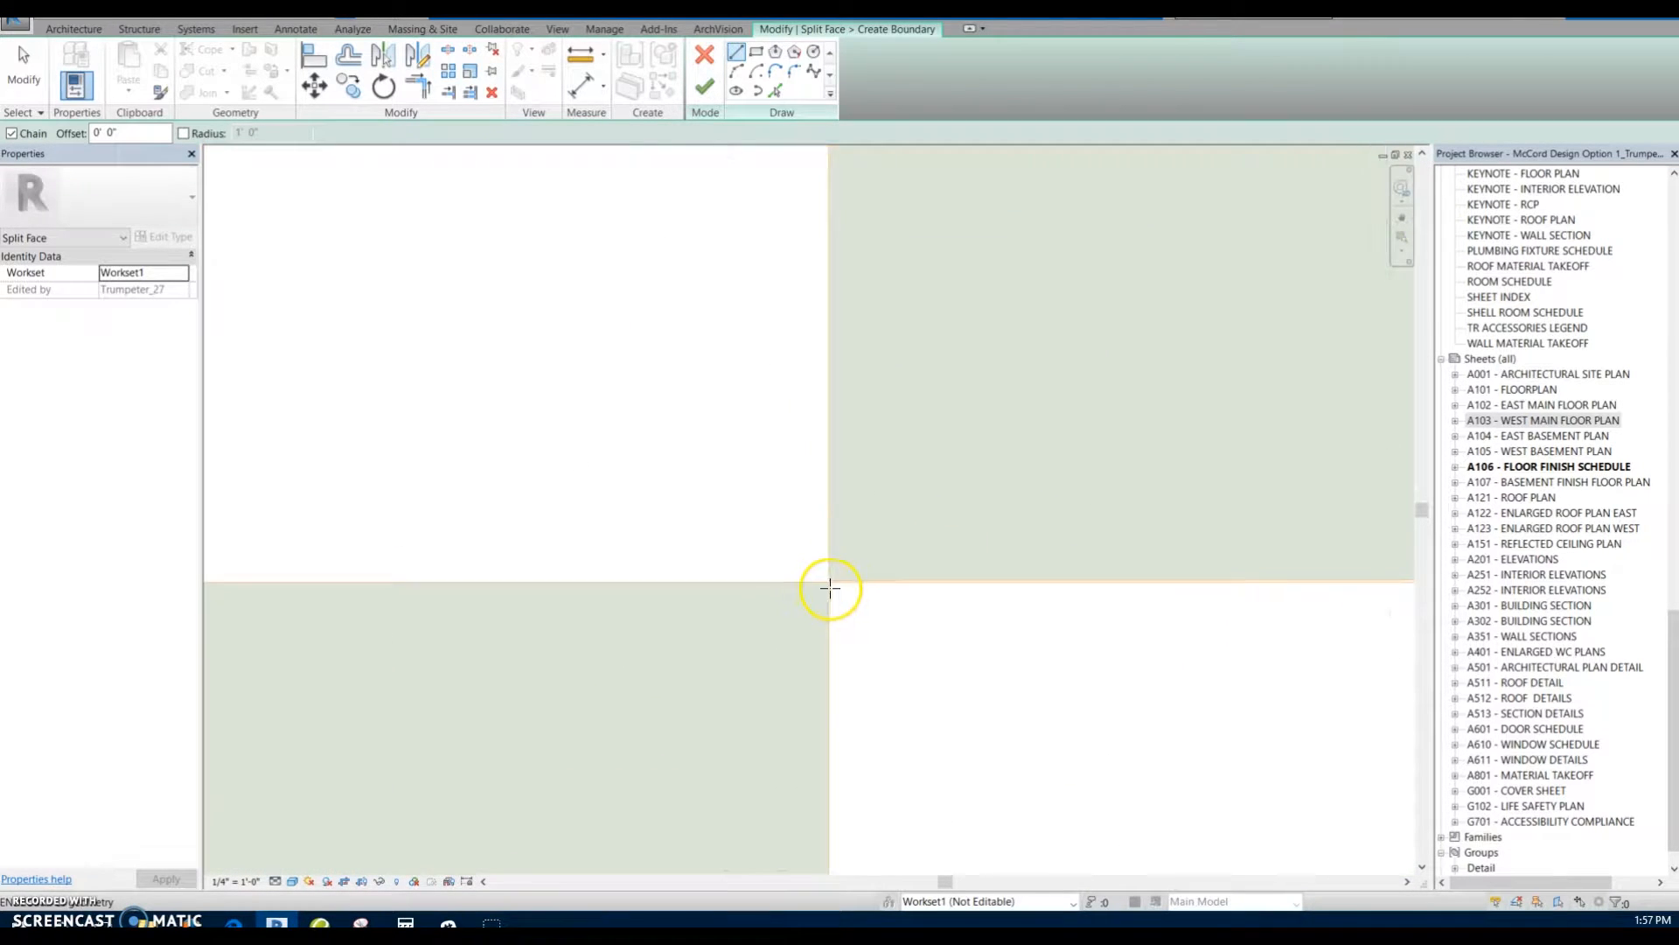
scroll(834, 590, up, 9)
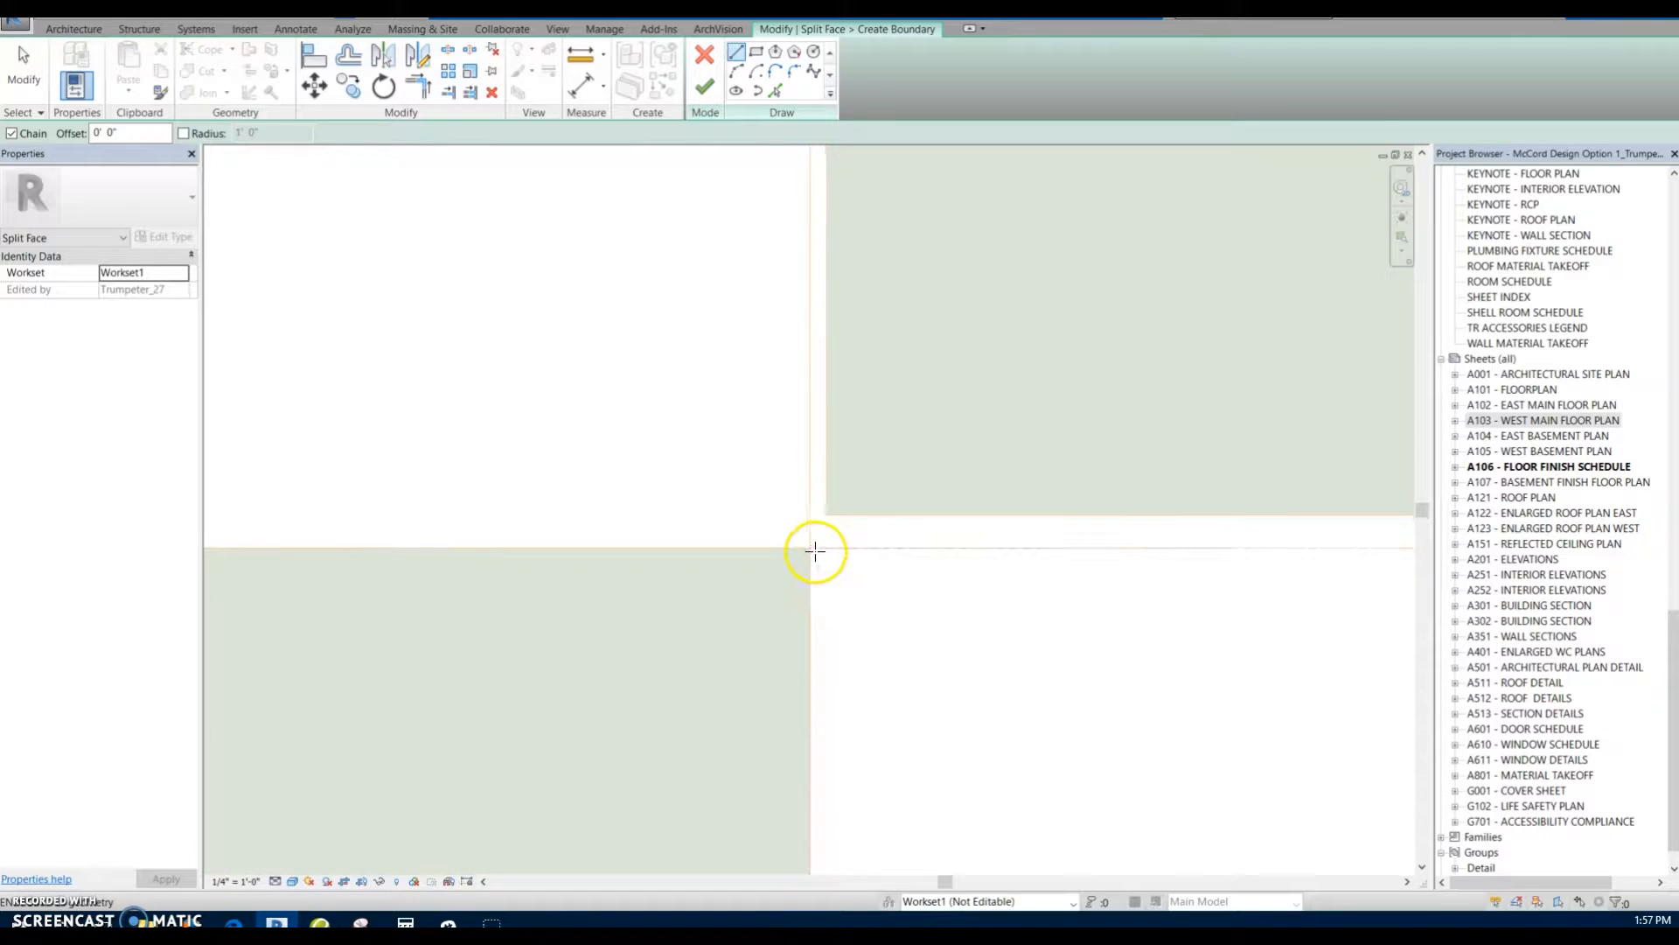
scroll(820, 537, up, 2)
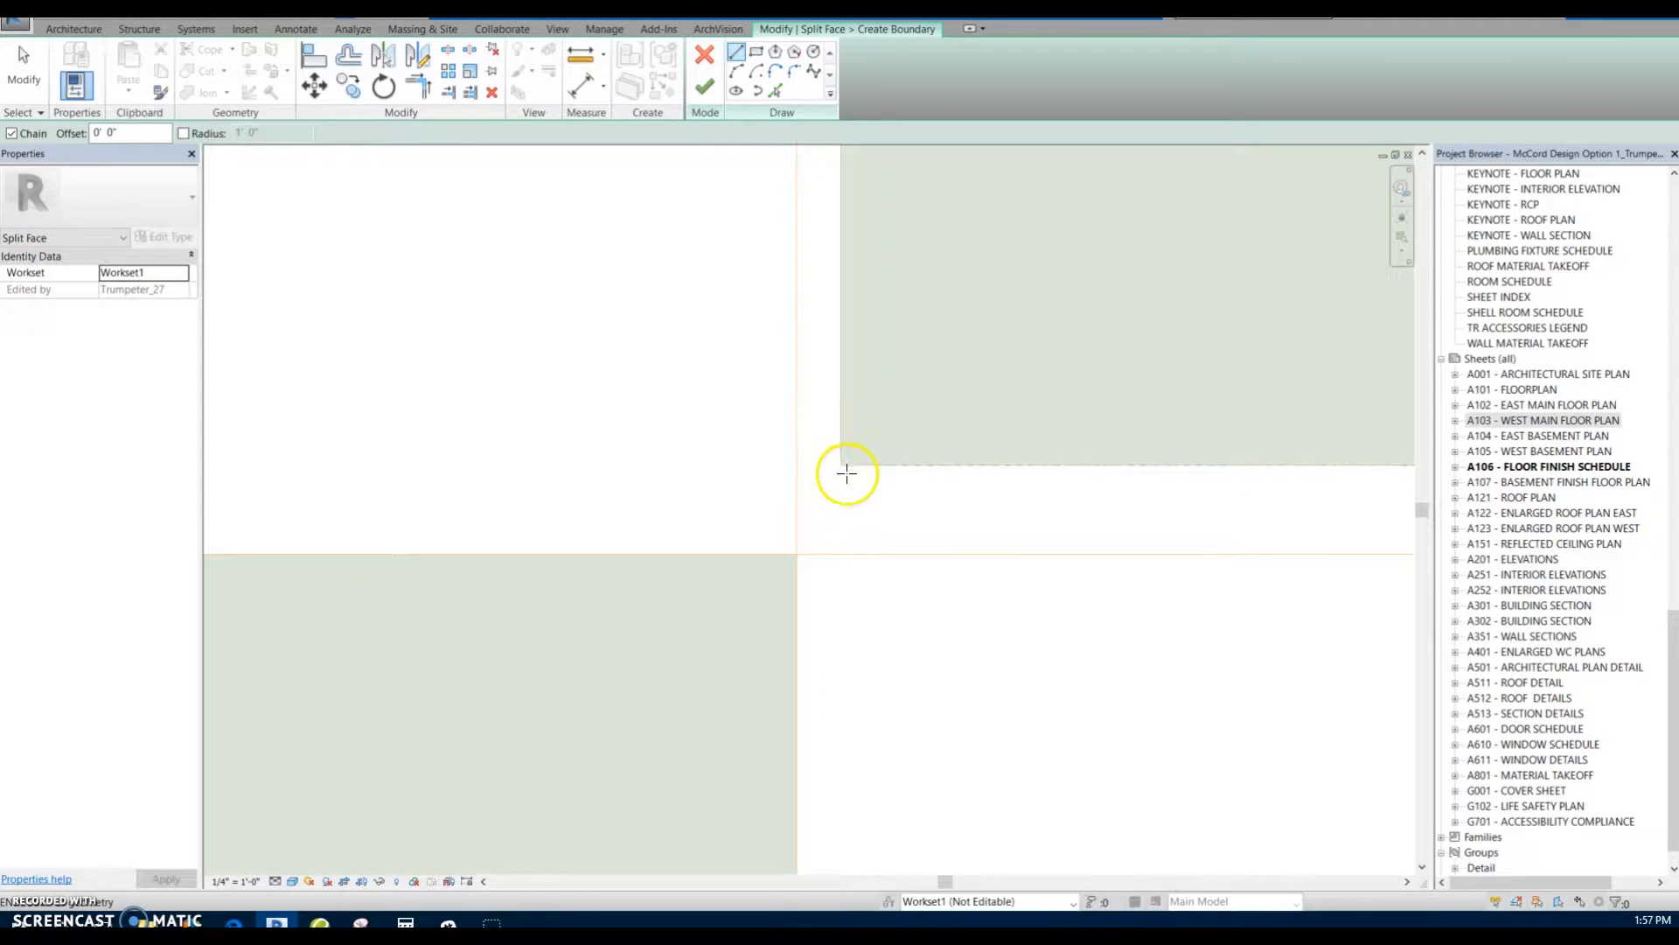
scroll(847, 477, down, 8)
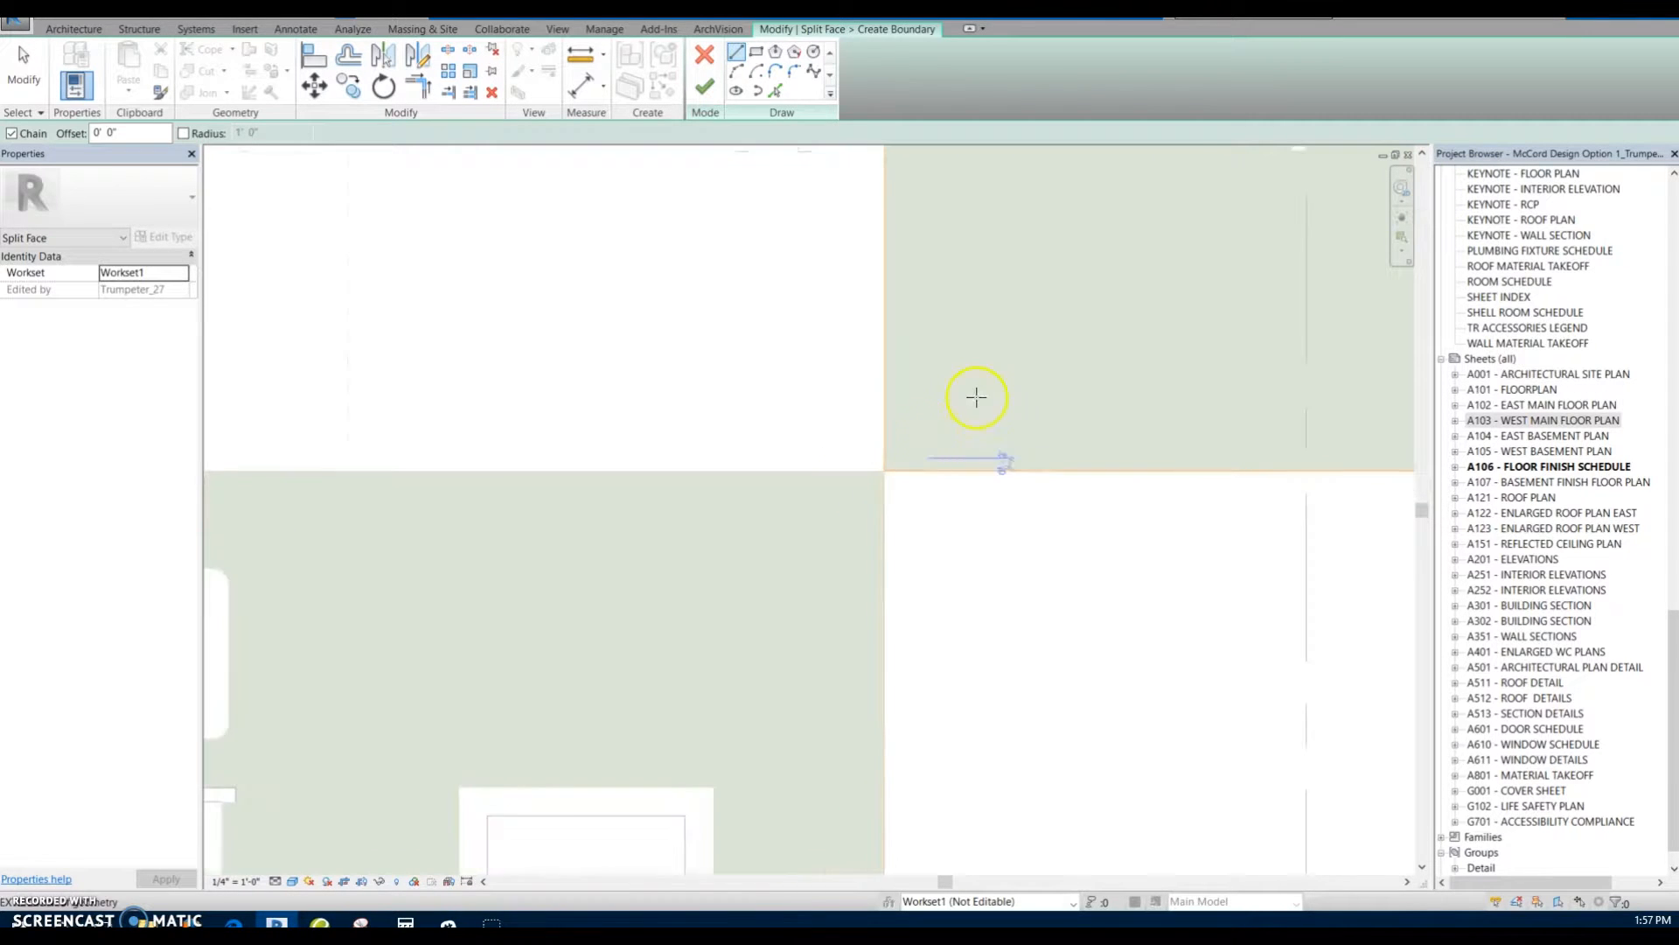
scroll(911, 480, down, 5)
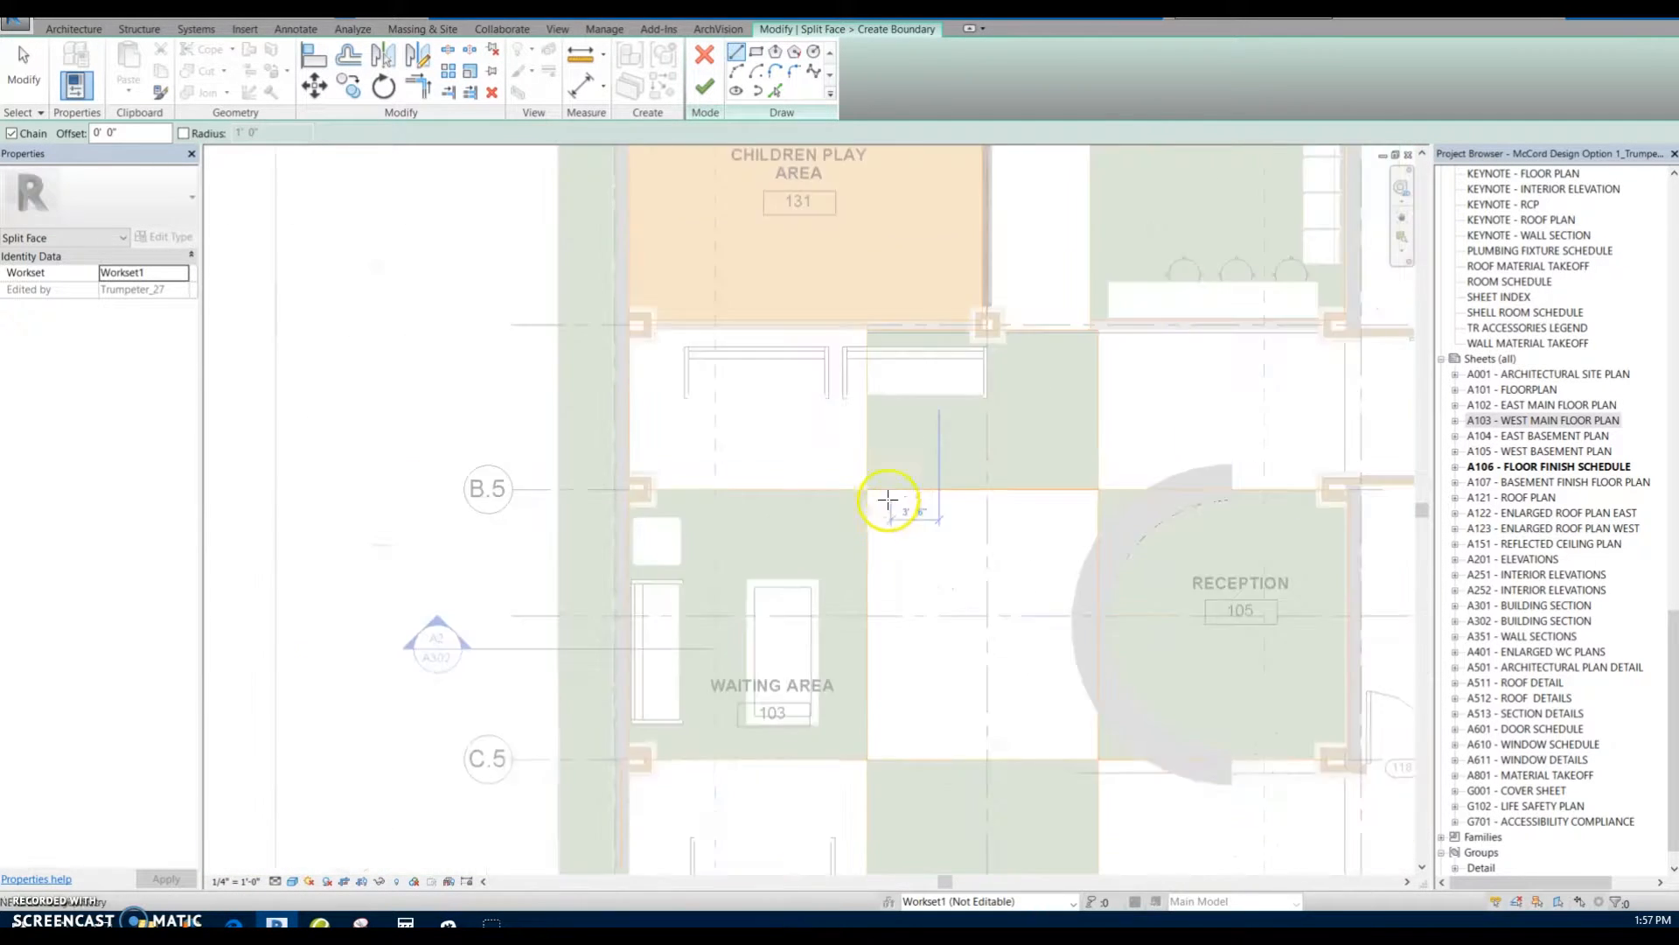
Step: Compare how the floor finish squares' boundary corners meet between the waiting area and reception, around grids B.5 and C.5
scroll(888, 455, down, 3)
scroll(875, 546, up, 10)
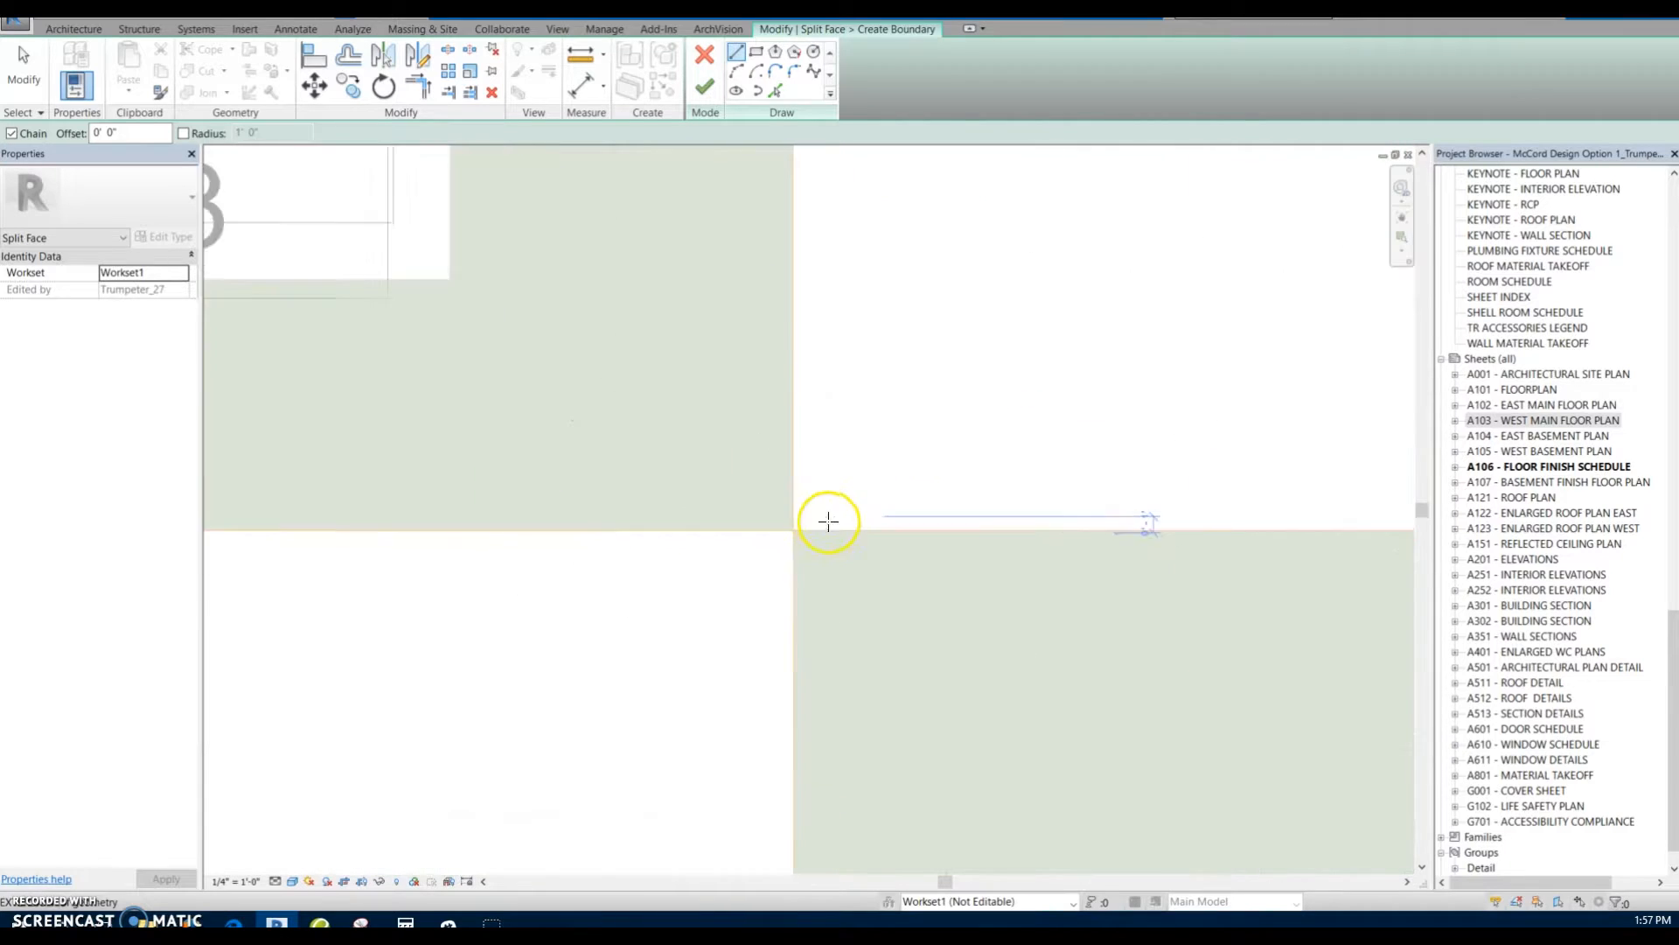
scroll(828, 521, up, 5)
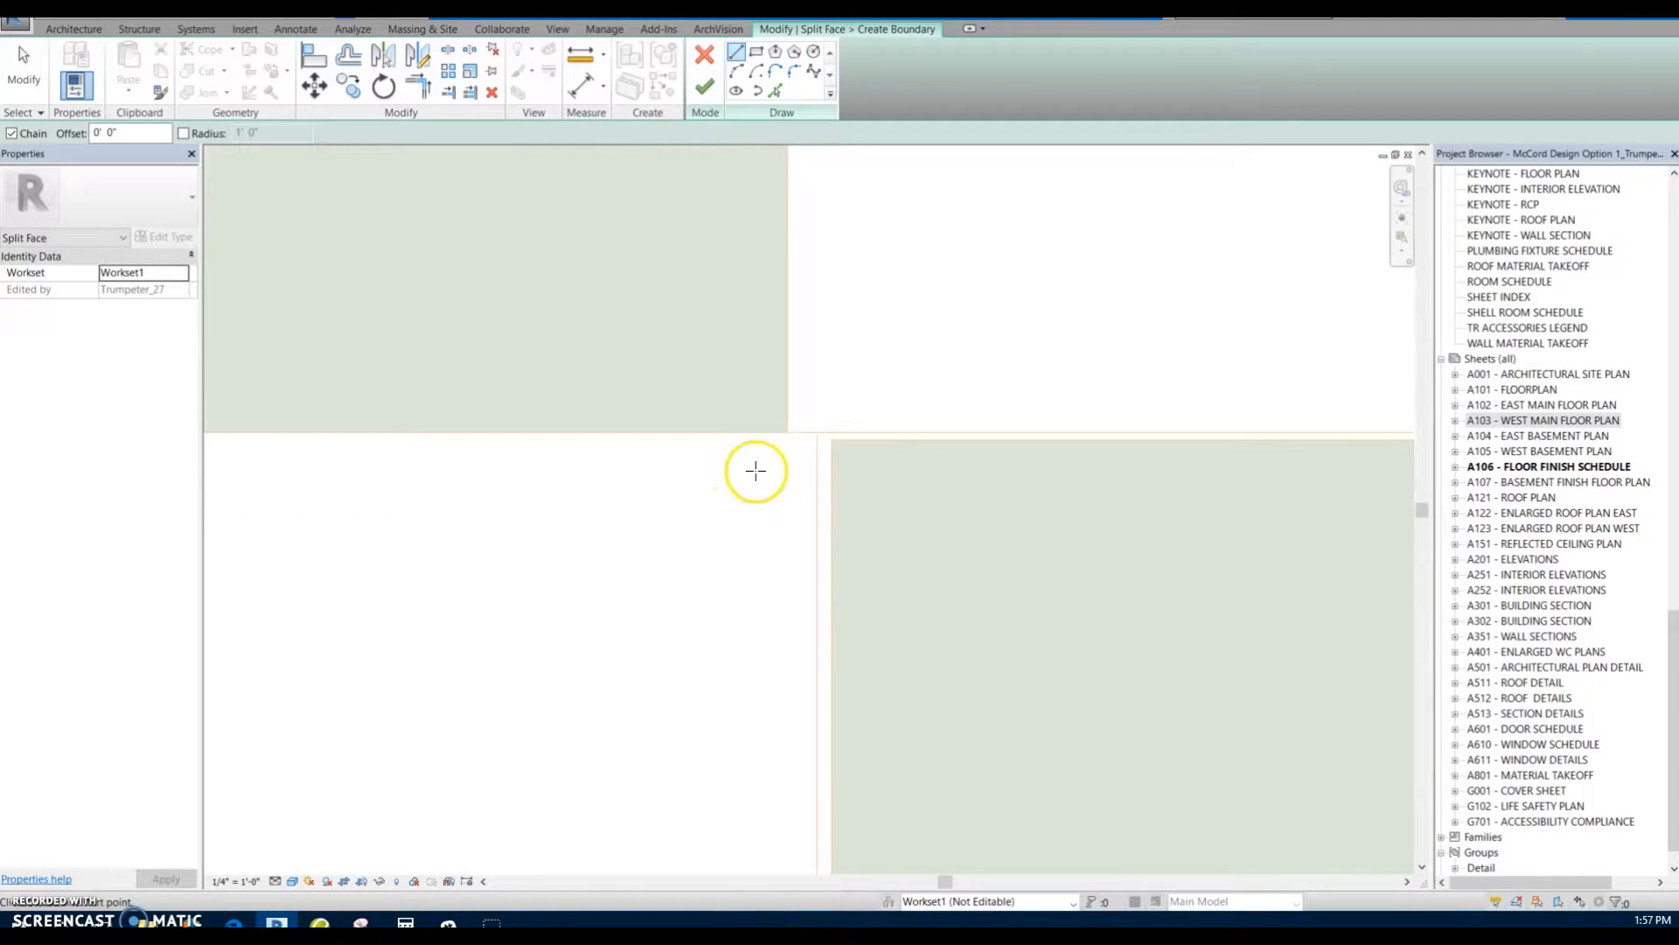
scroll(756, 470, up, 3)
scroll(1062, 488, down, 2)
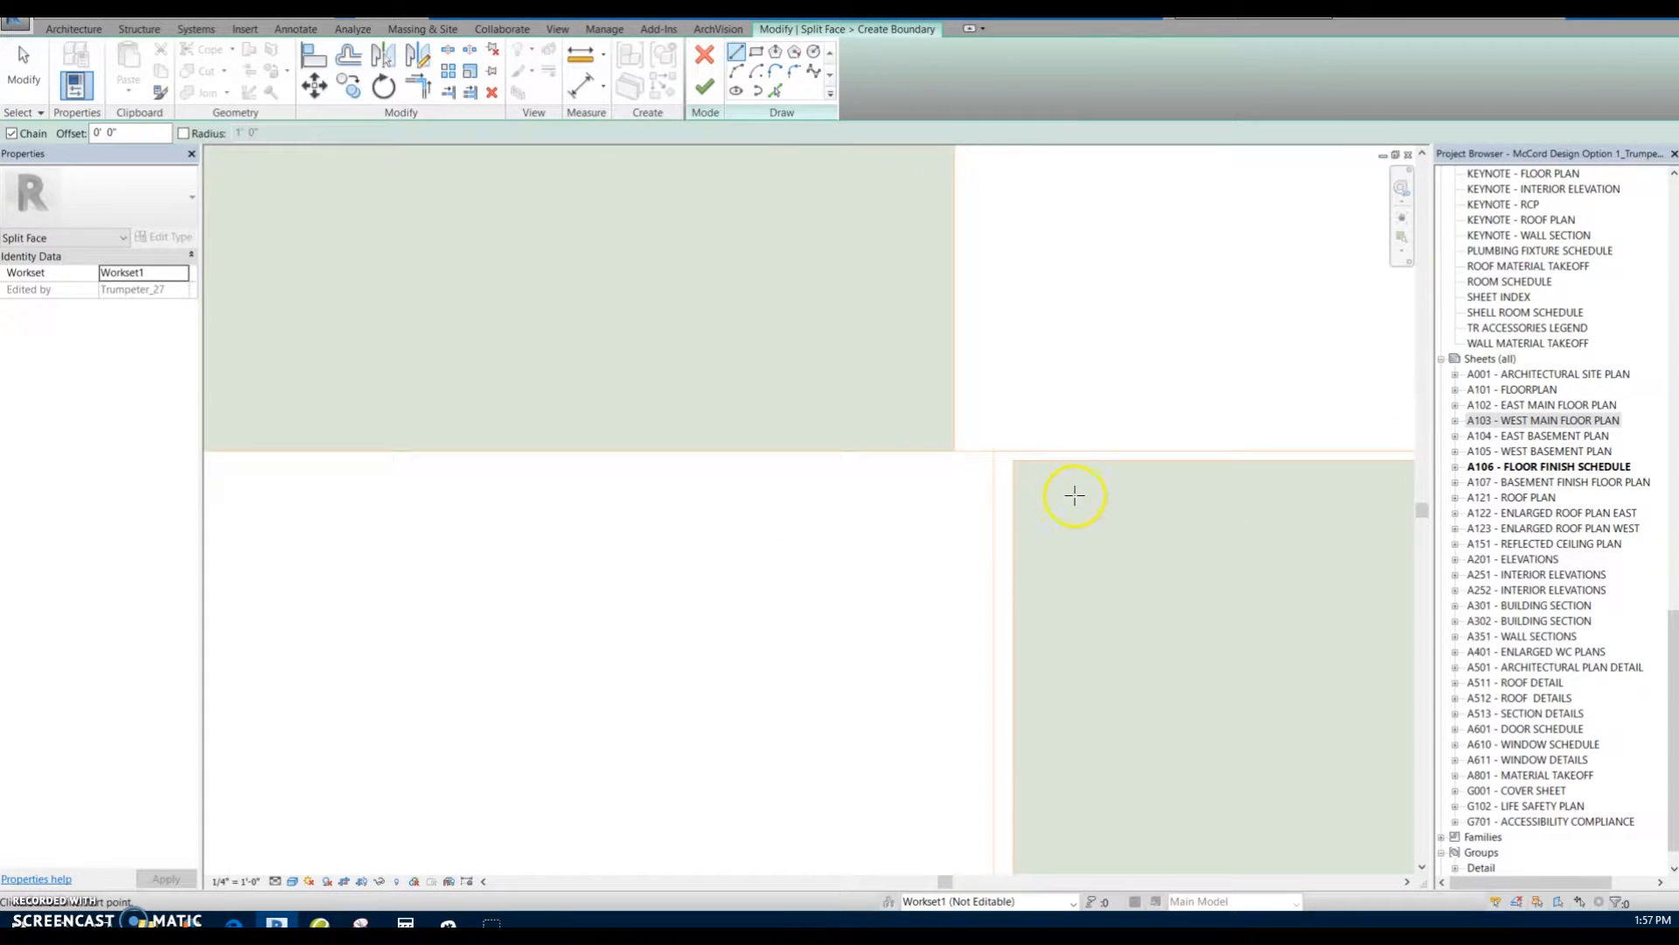
scroll(1085, 497, down, 4)
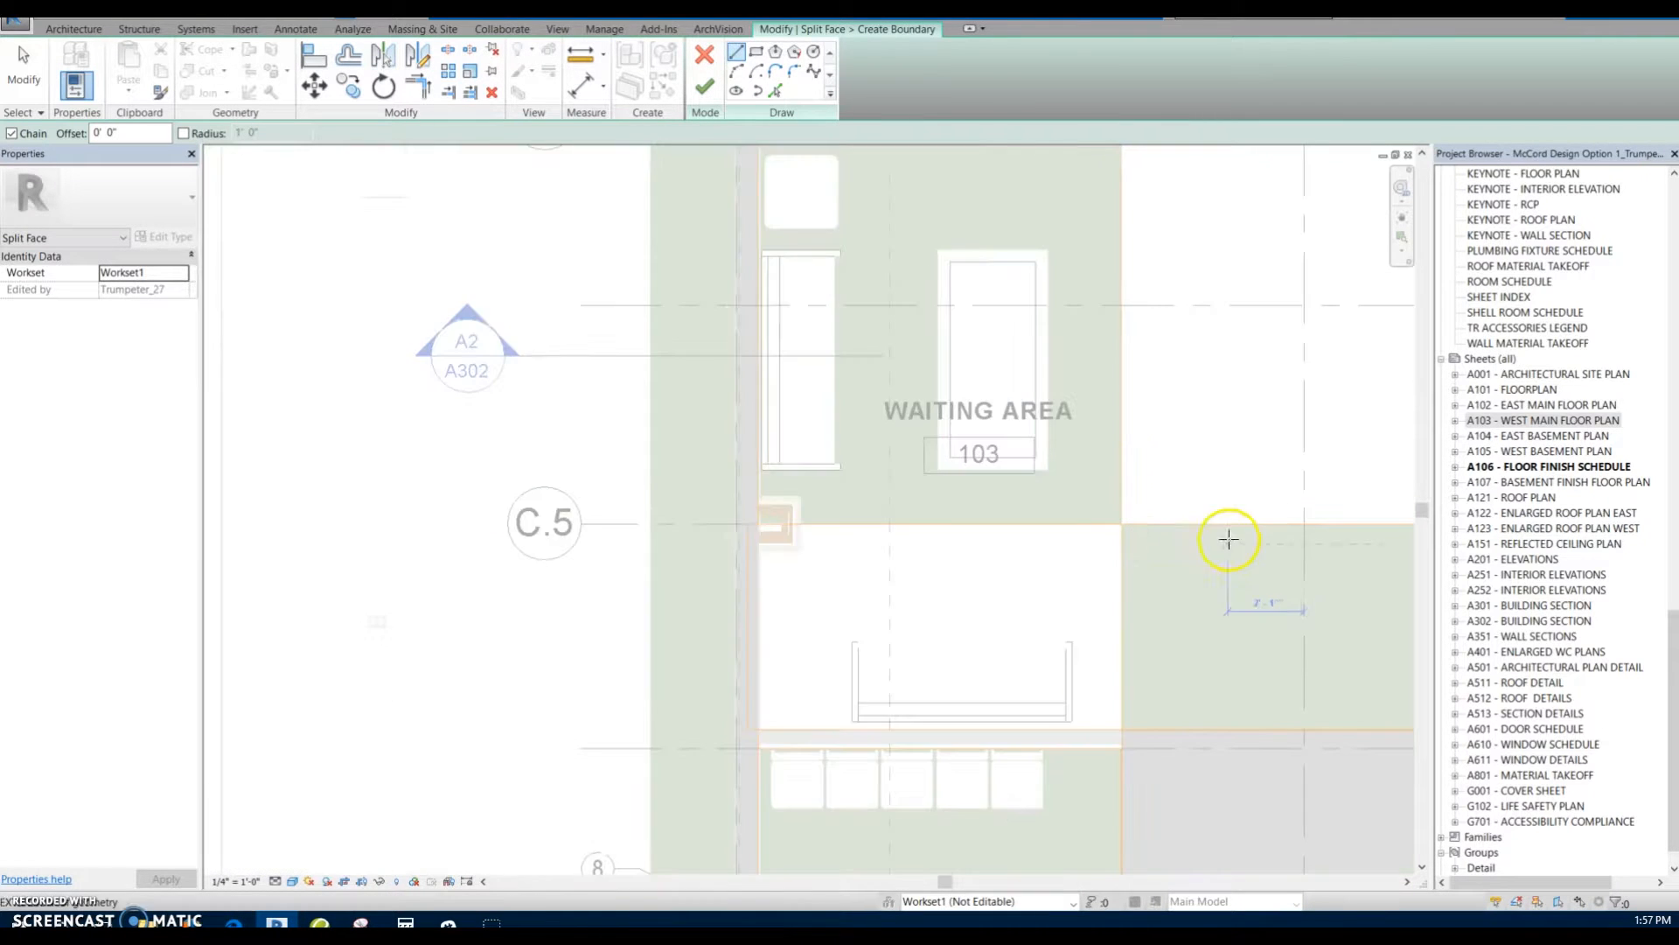
scroll(1061, 525, down, 5)
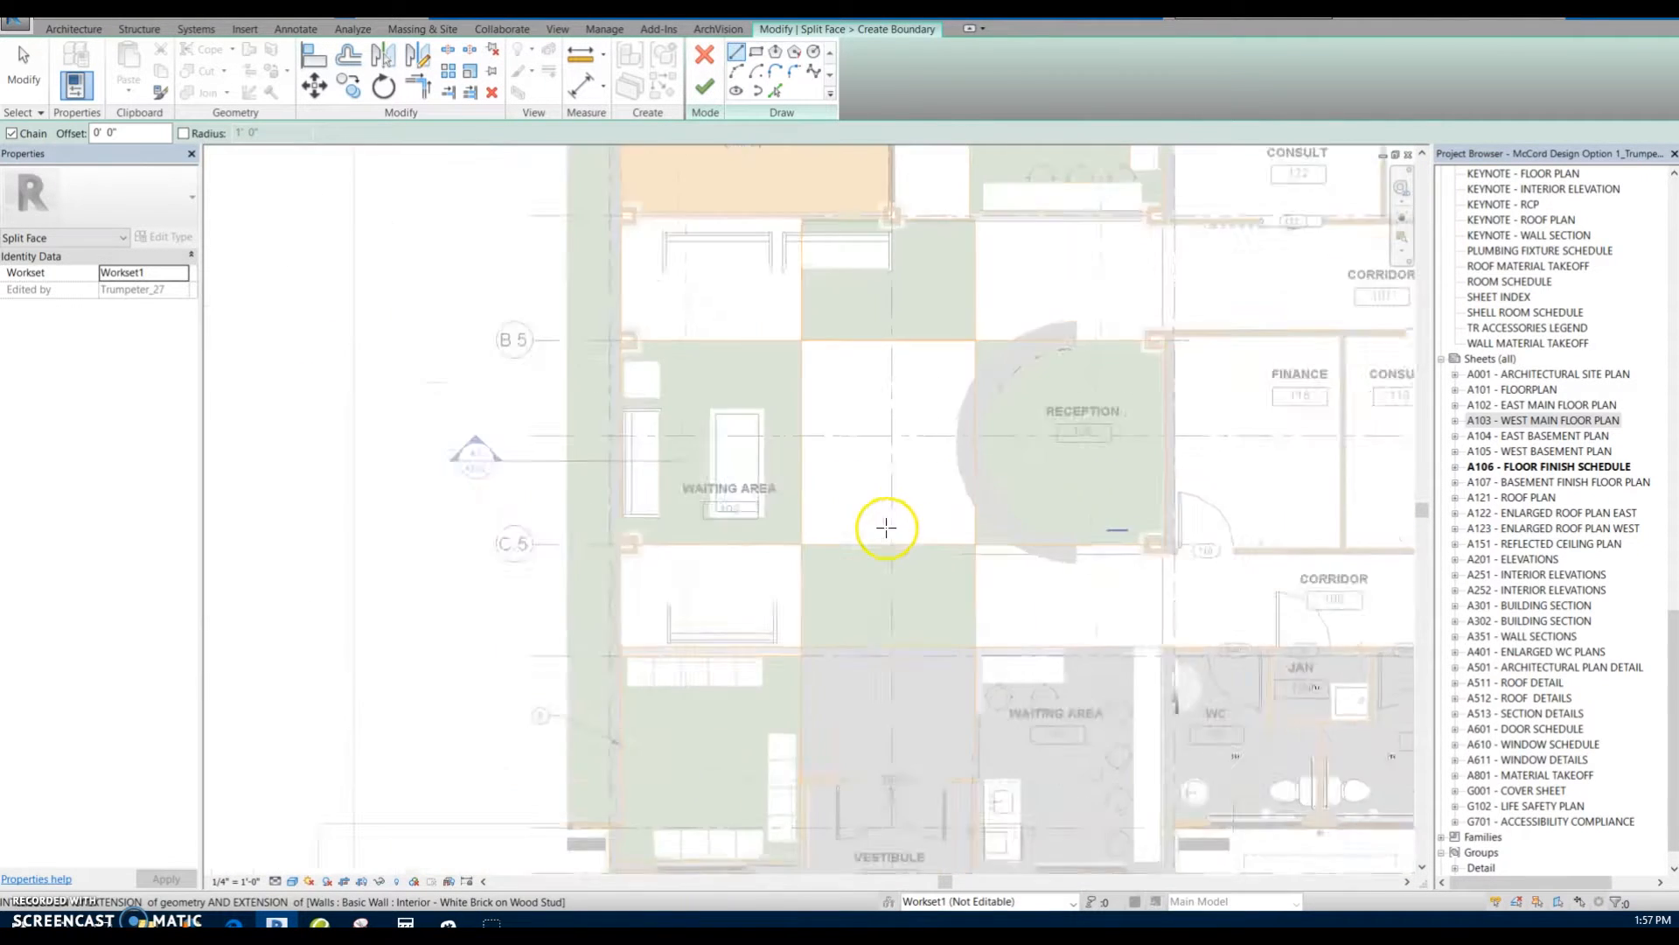
scroll(886, 527, down, 5)
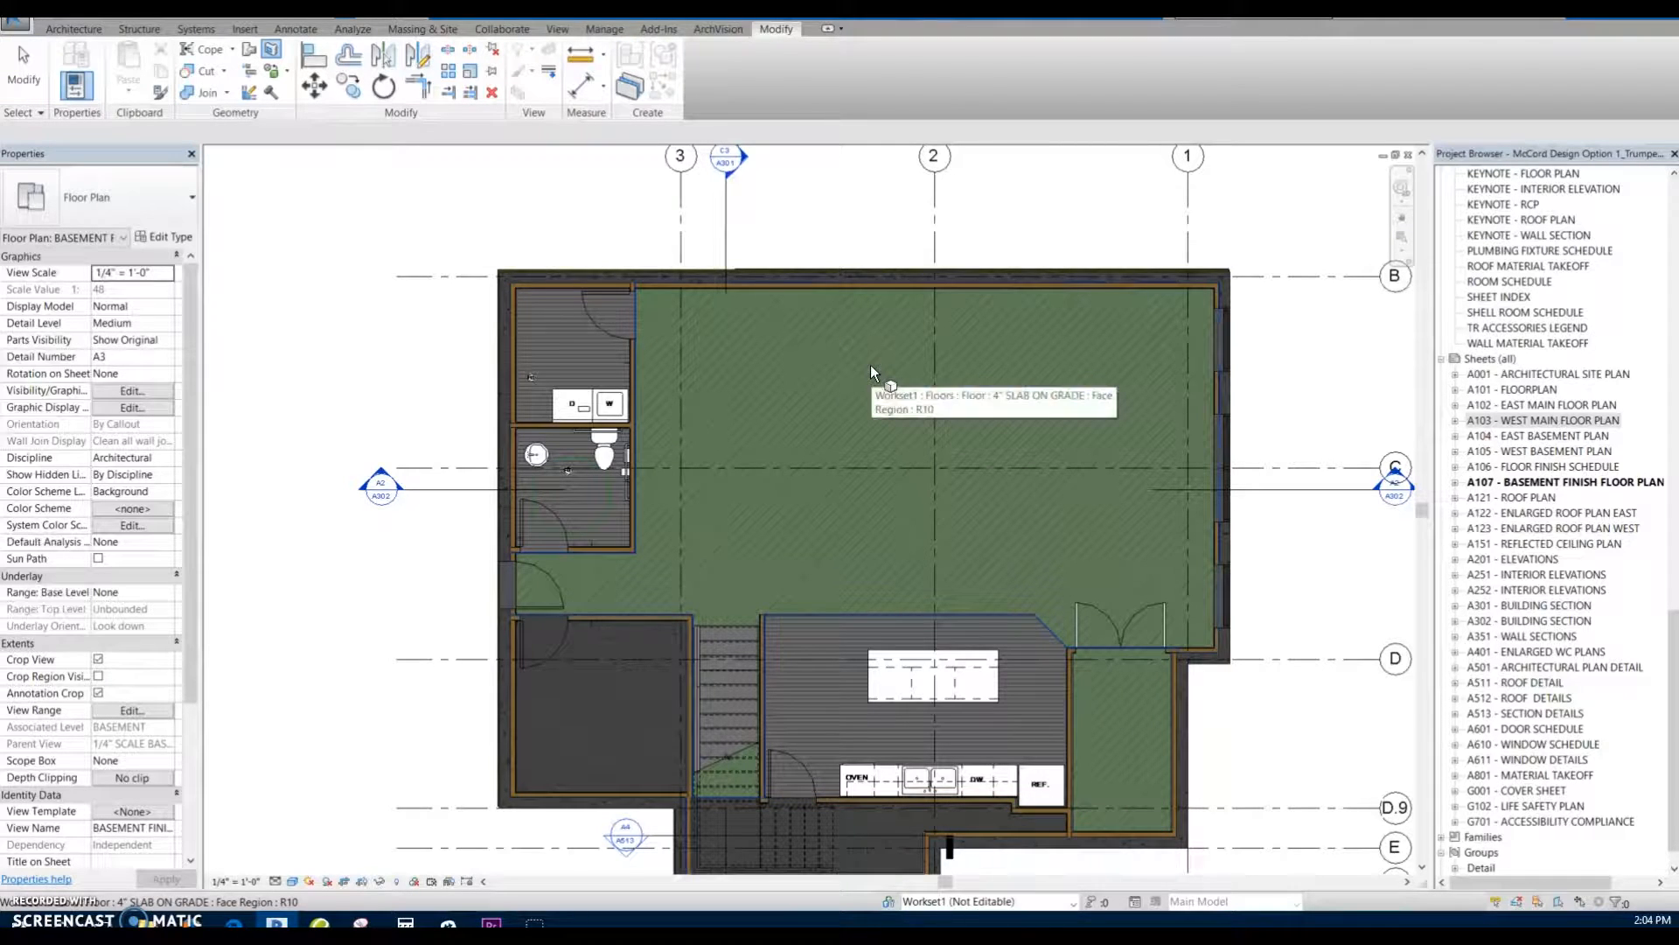
Step: Start a Split Face on the large basement room's floor and sketch a rectangle about 10' 3" by 9' 2" along the upper wall
click(276, 74)
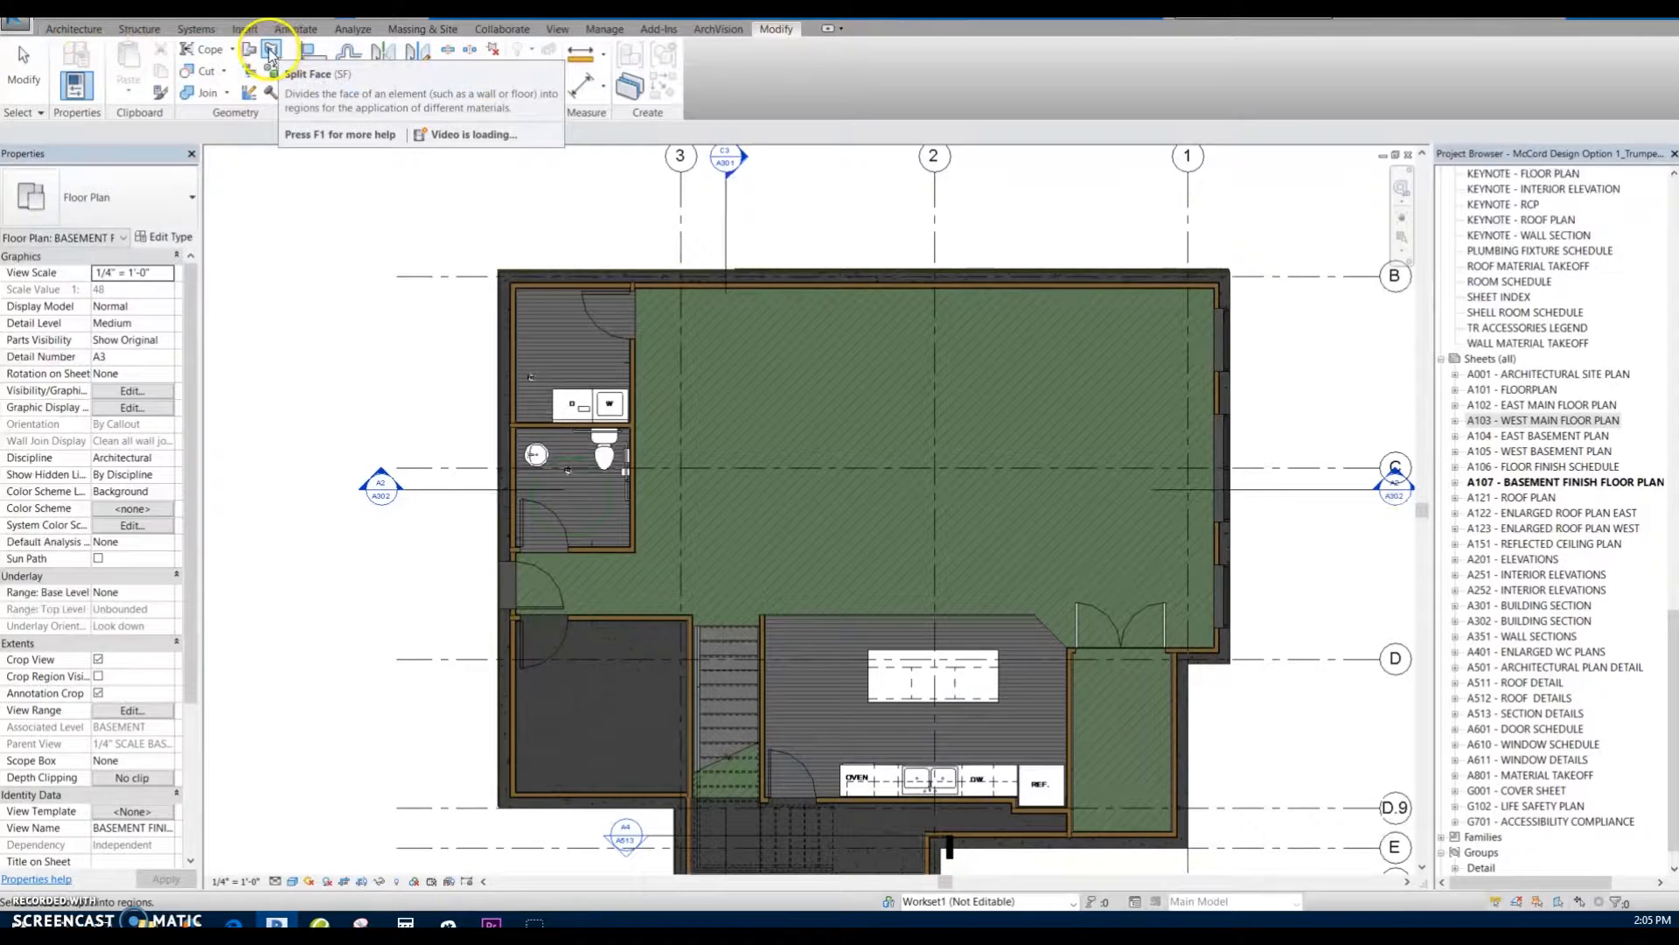
click(831, 380)
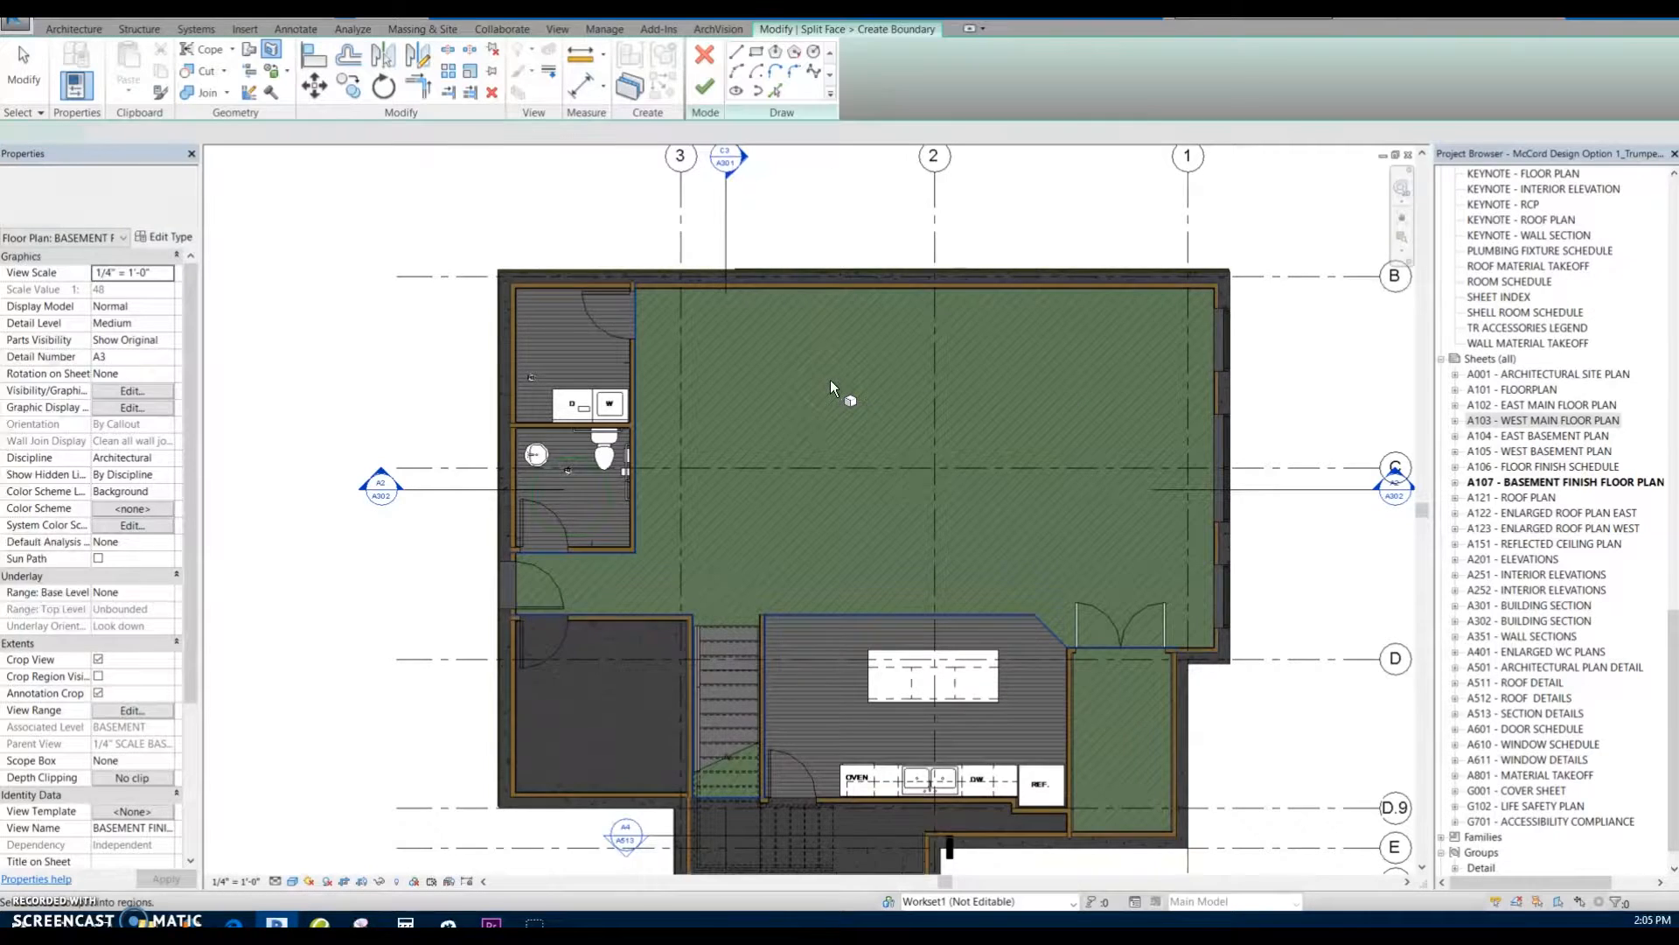
click(756, 52)
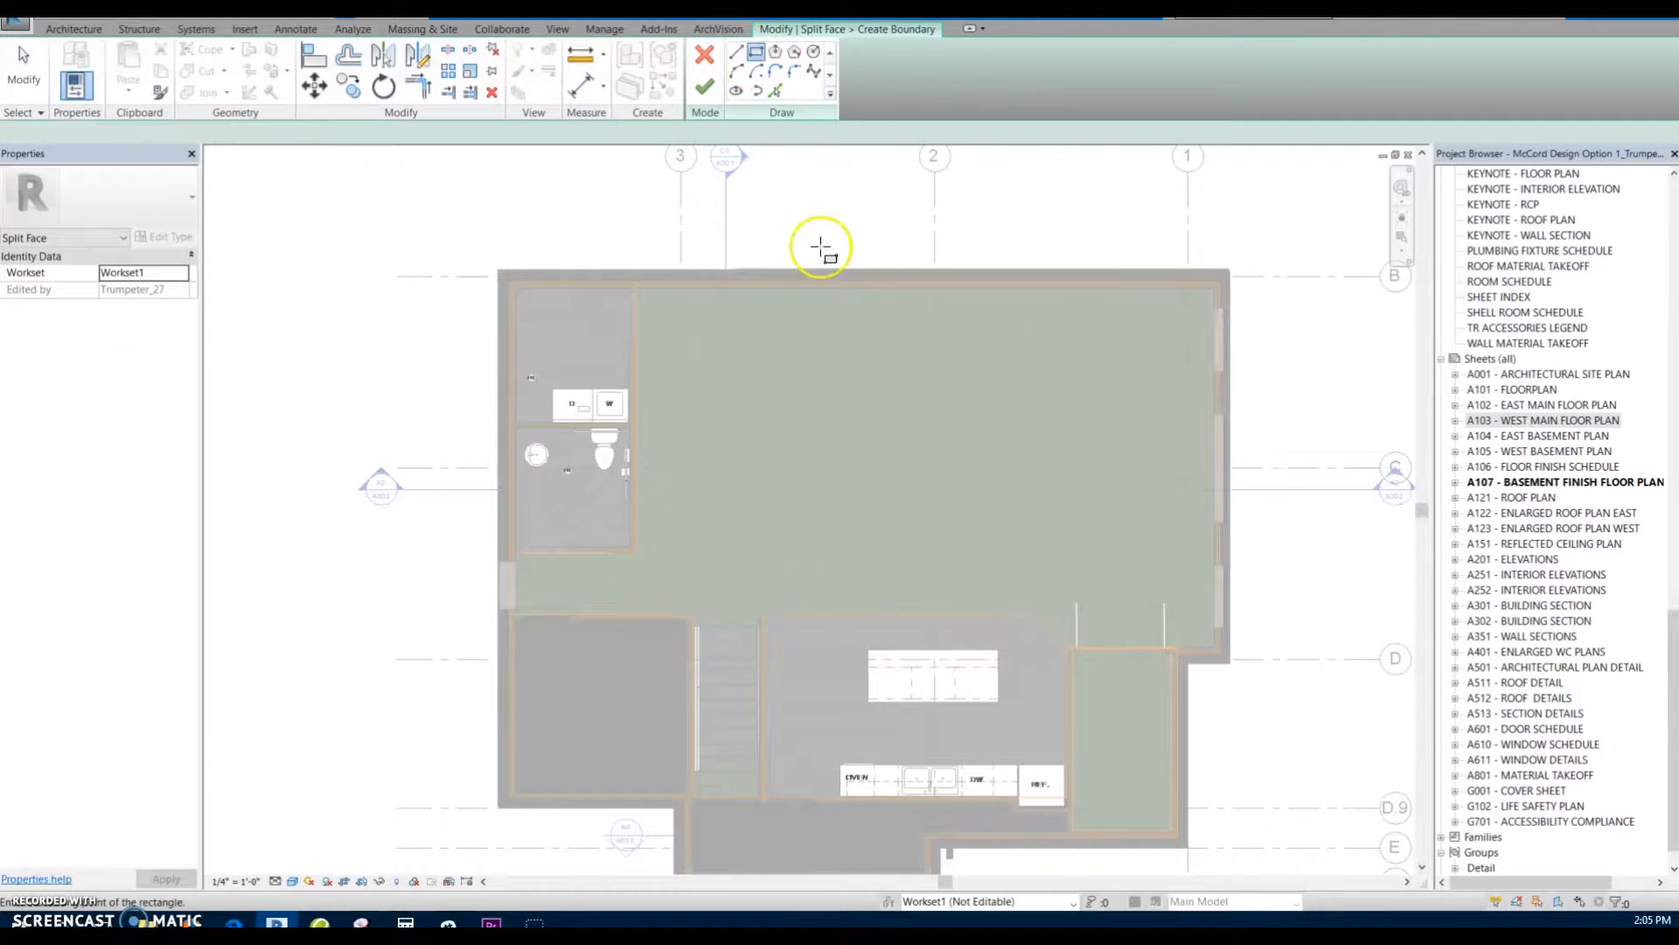
scroll(800, 314, up, 4)
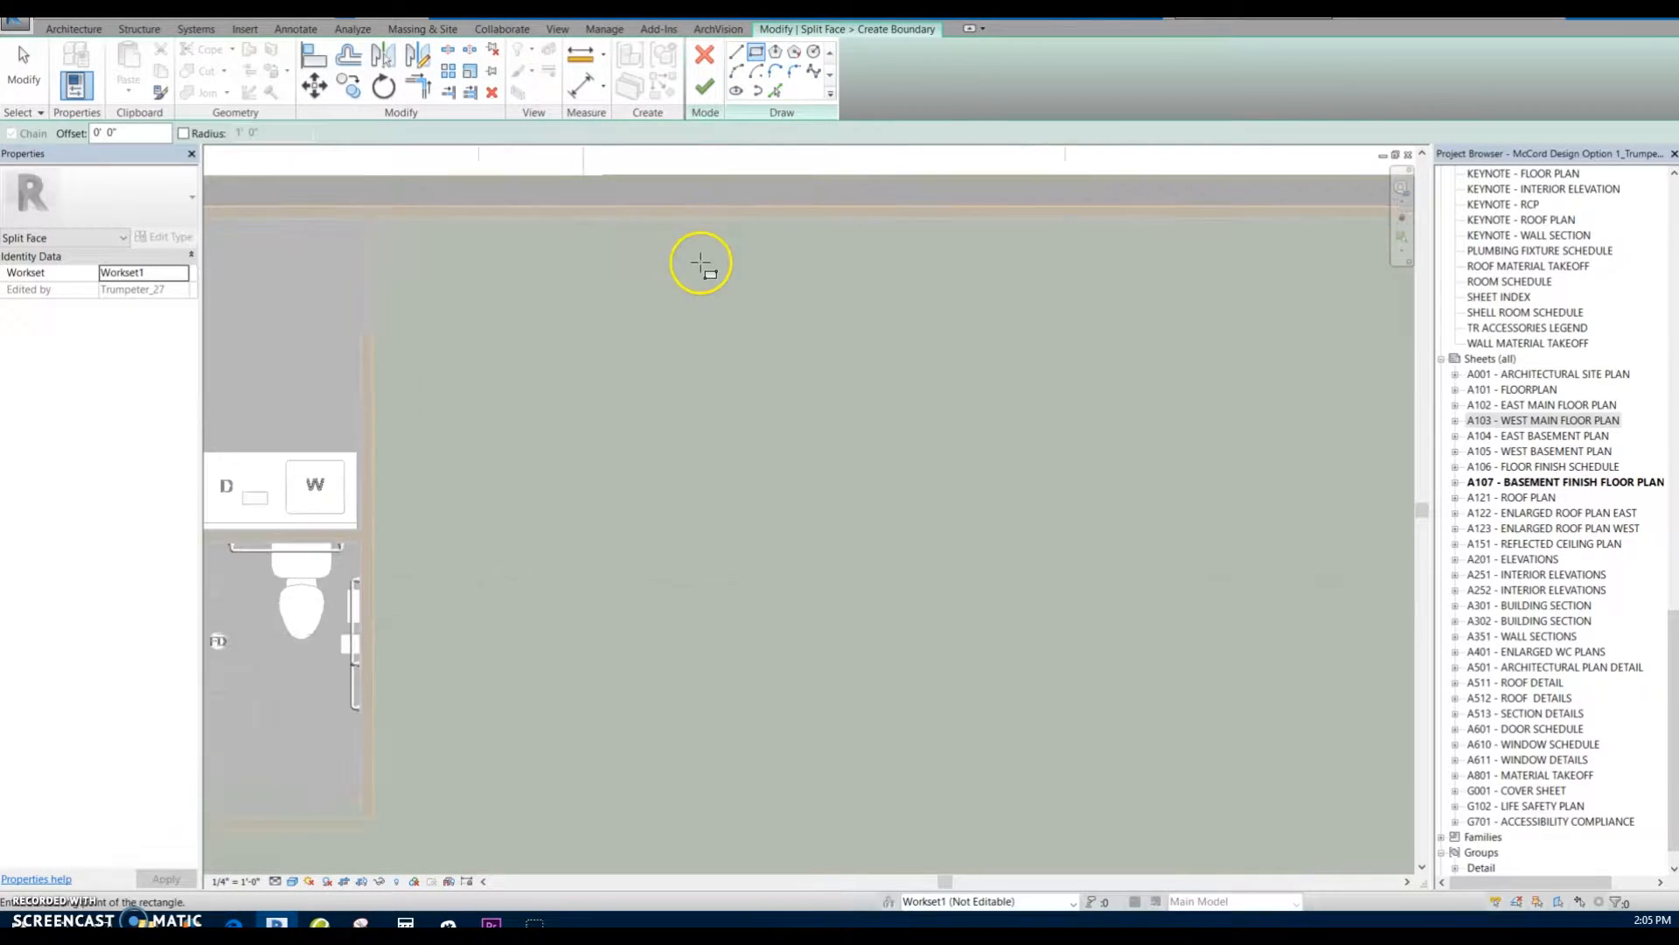
scroll(911, 375, up, 3)
scroll(910, 428, up, 2)
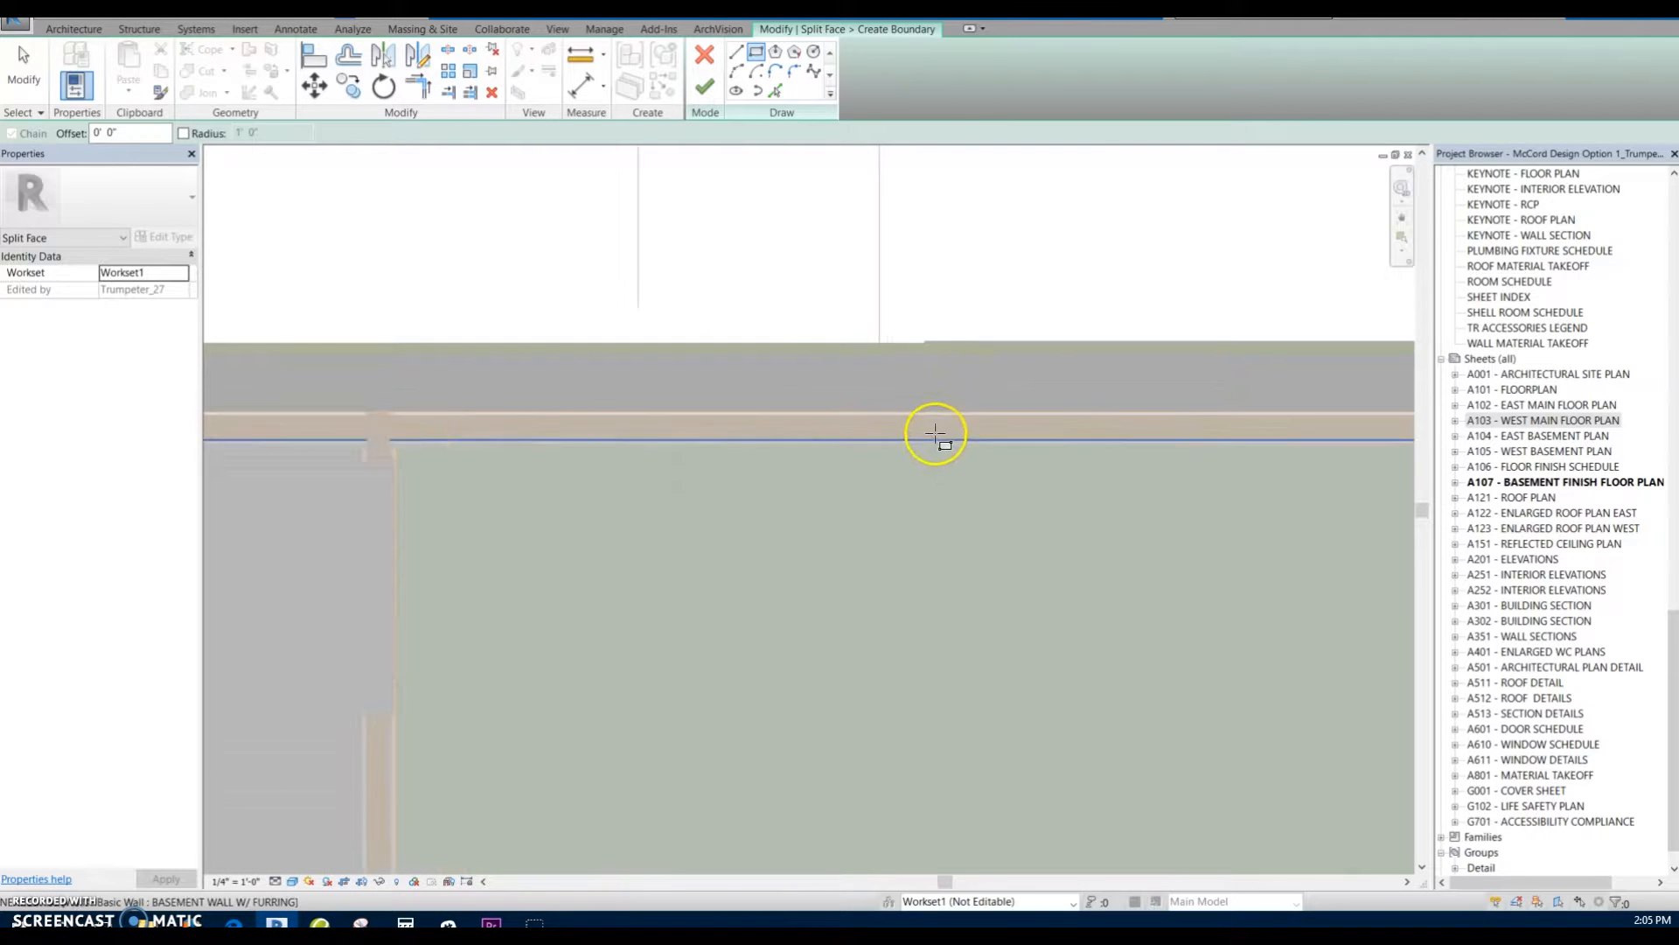
middle_drag(423, 416, 705, 395)
scroll(656, 393, up, 2)
scroll(1196, 510, down, 4)
middle_drag(1195, 516, 577, 373)
scroll(840, 454, down, 2)
scroll(577, 370, down, 1)
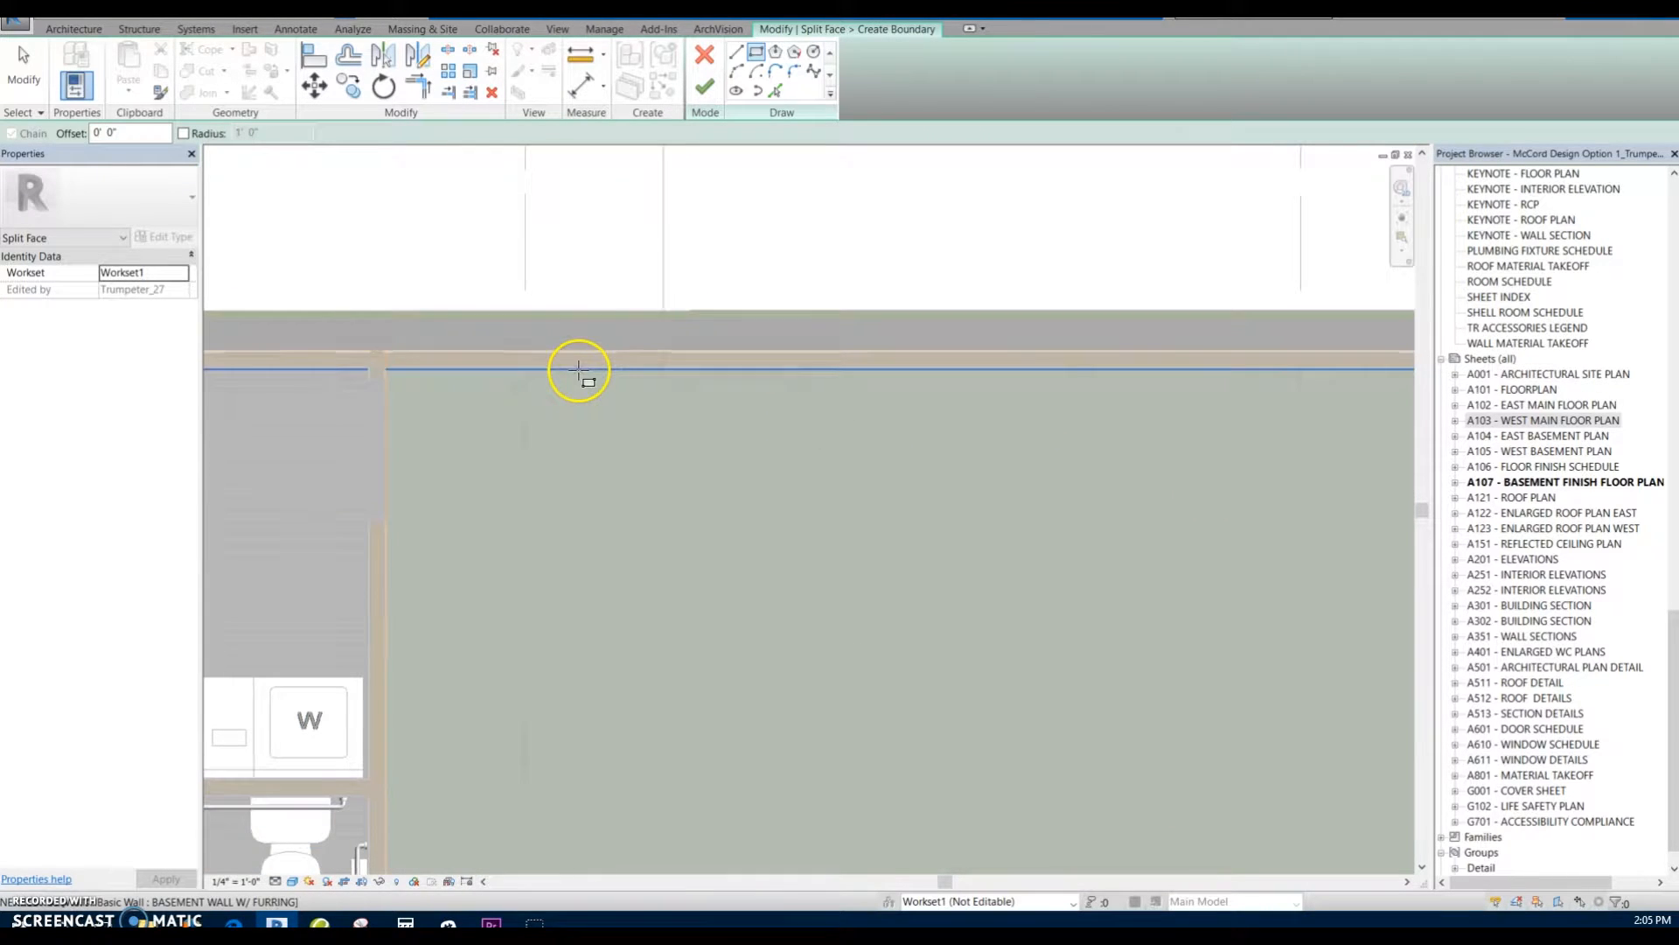
click(553, 370)
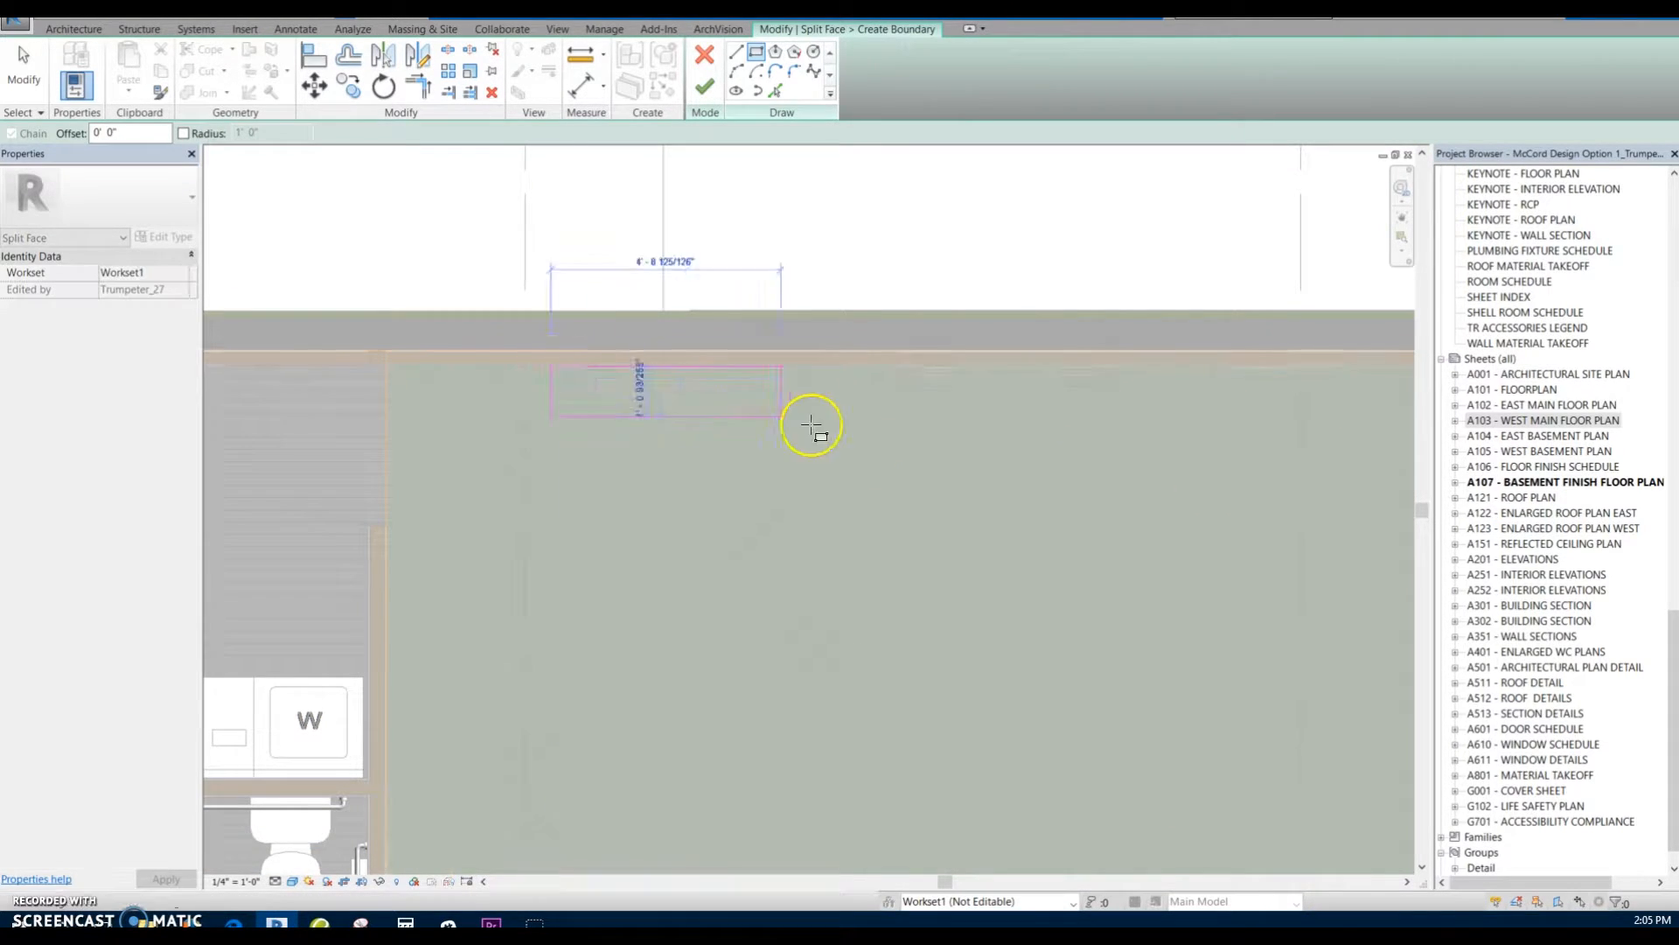
scroll(921, 470, down, 2)
middle_drag(989, 621, 948, 509)
middle_drag(1054, 594, 971, 492)
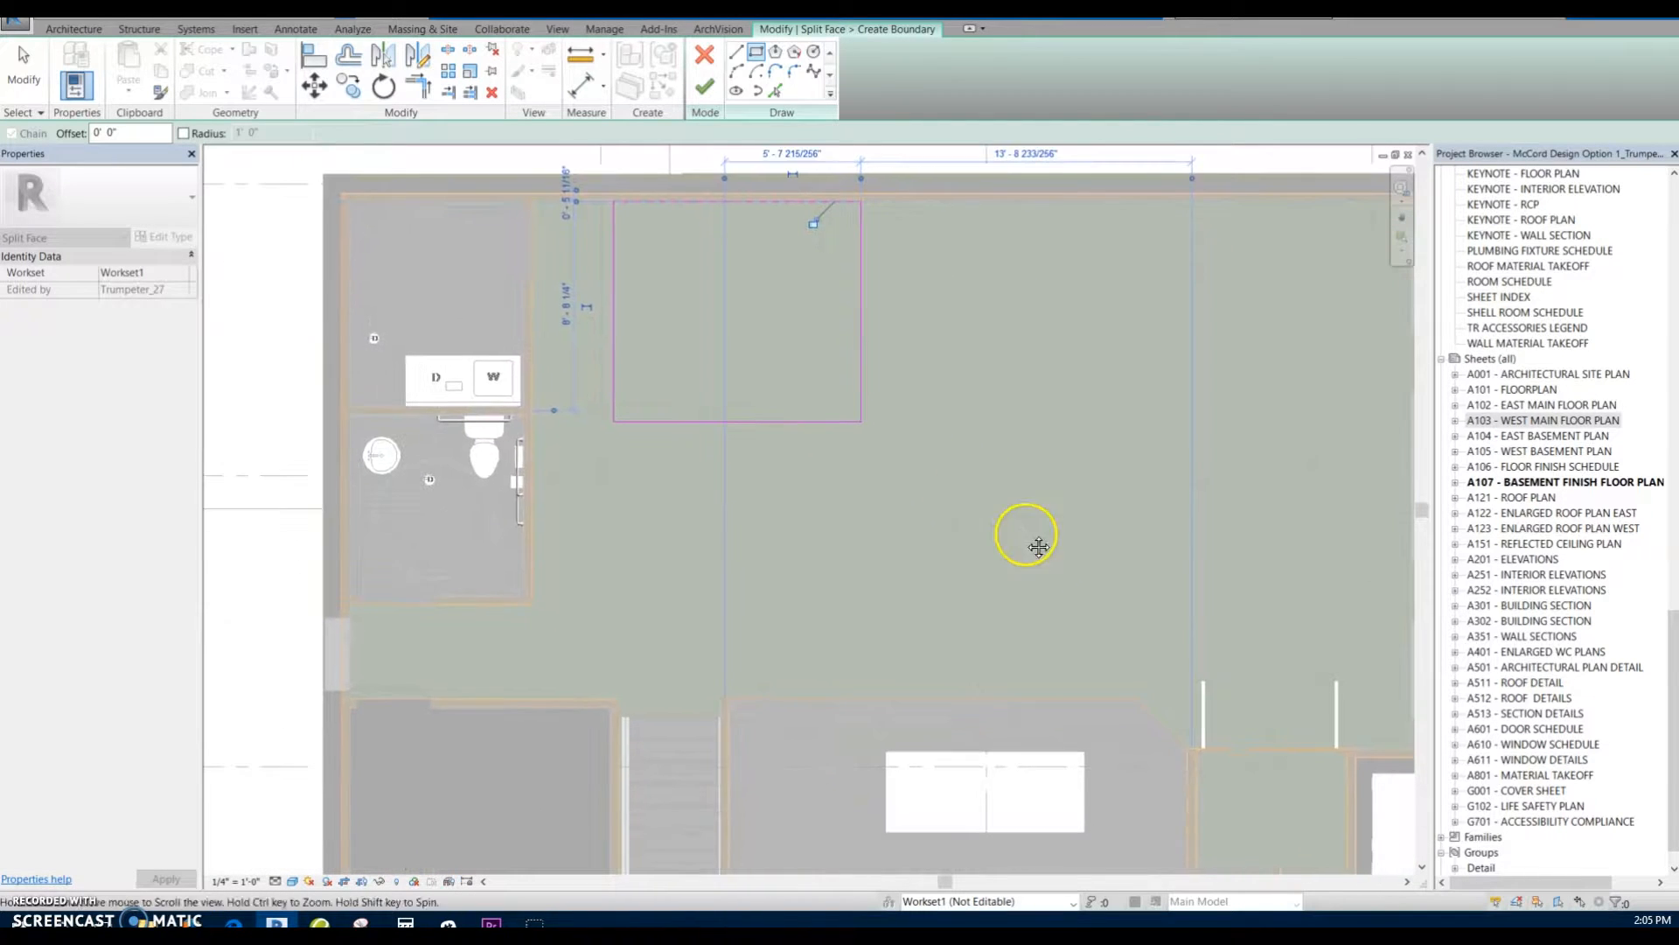
Step: Sketch two more rectangles corner to corner with the first, about 11' 7" by 9' 7" below it and 9' by 9' 6" above right
click(1138, 652)
click(861, 420)
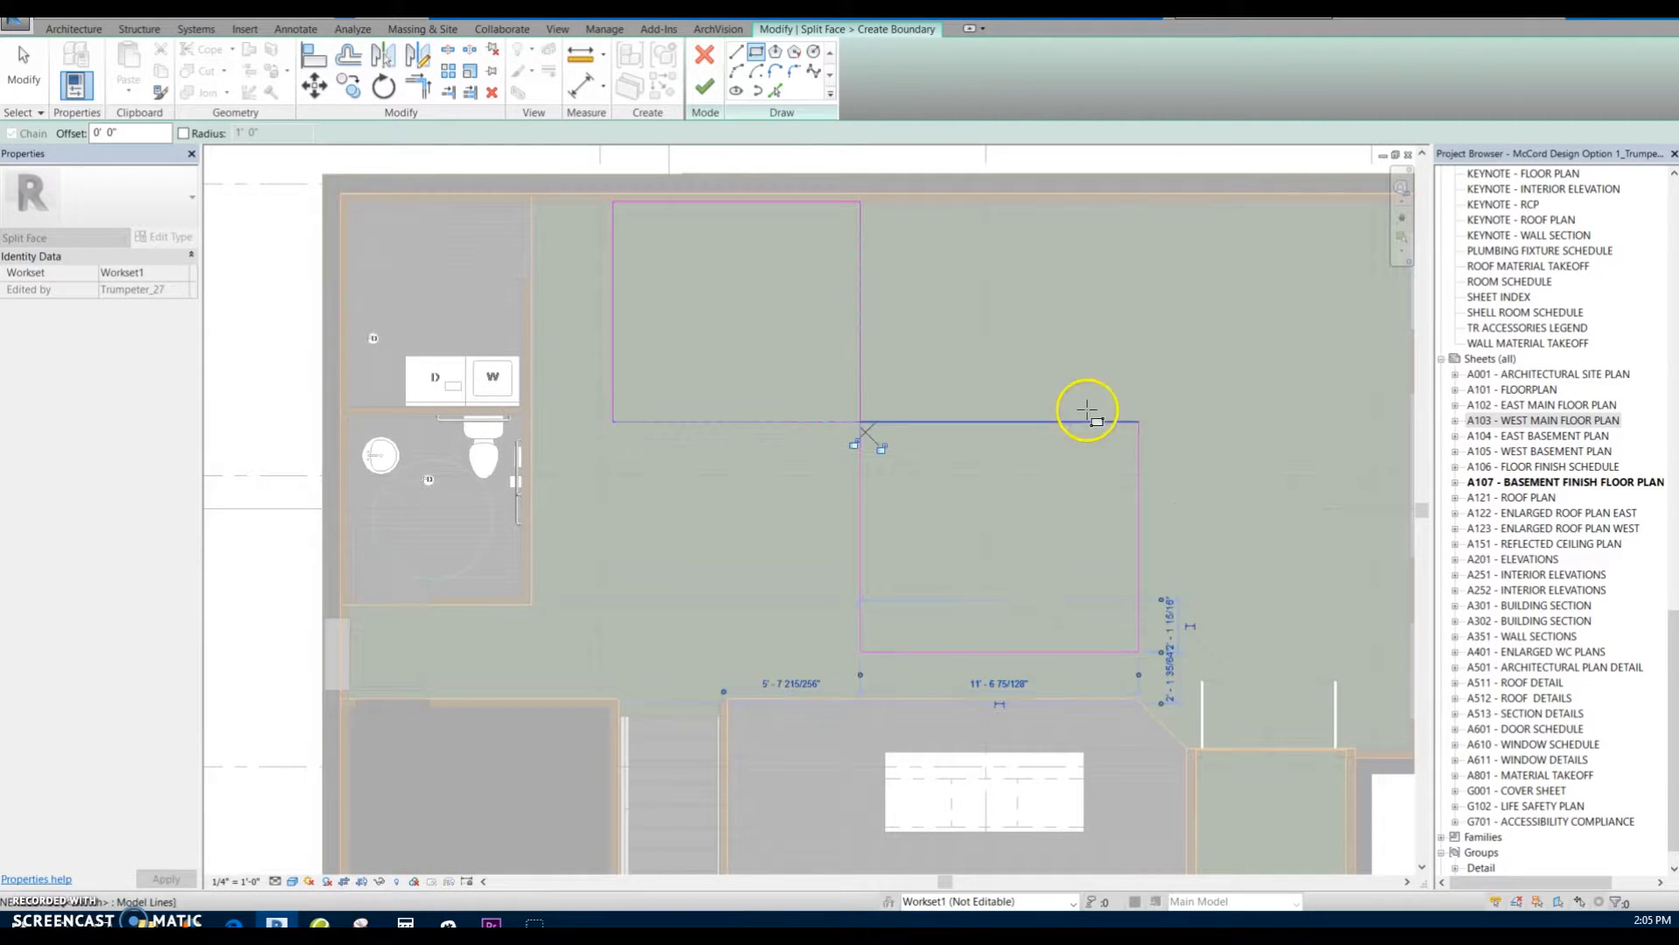
click(1139, 422)
middle_drag(1210, 349, 958, 495)
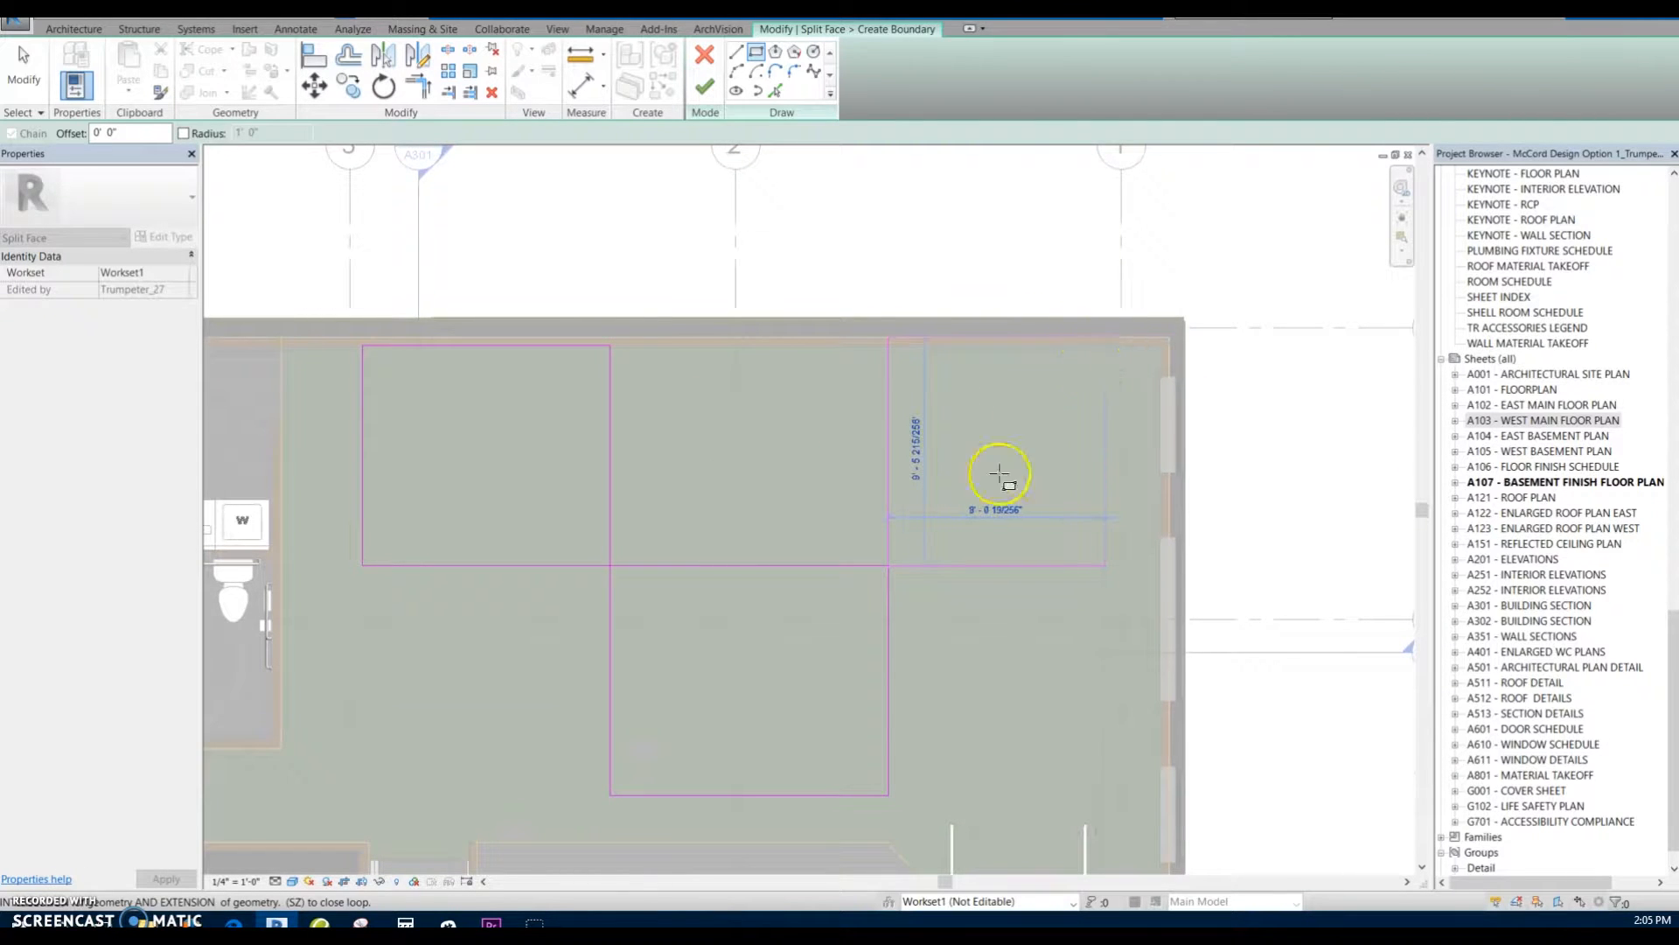
middle_drag(1011, 497, 1124, 449)
key(Escape)
Step: Check the corner shared by the first two rectangles and try to finish the split face boundary
scroll(998, 528, up, 4)
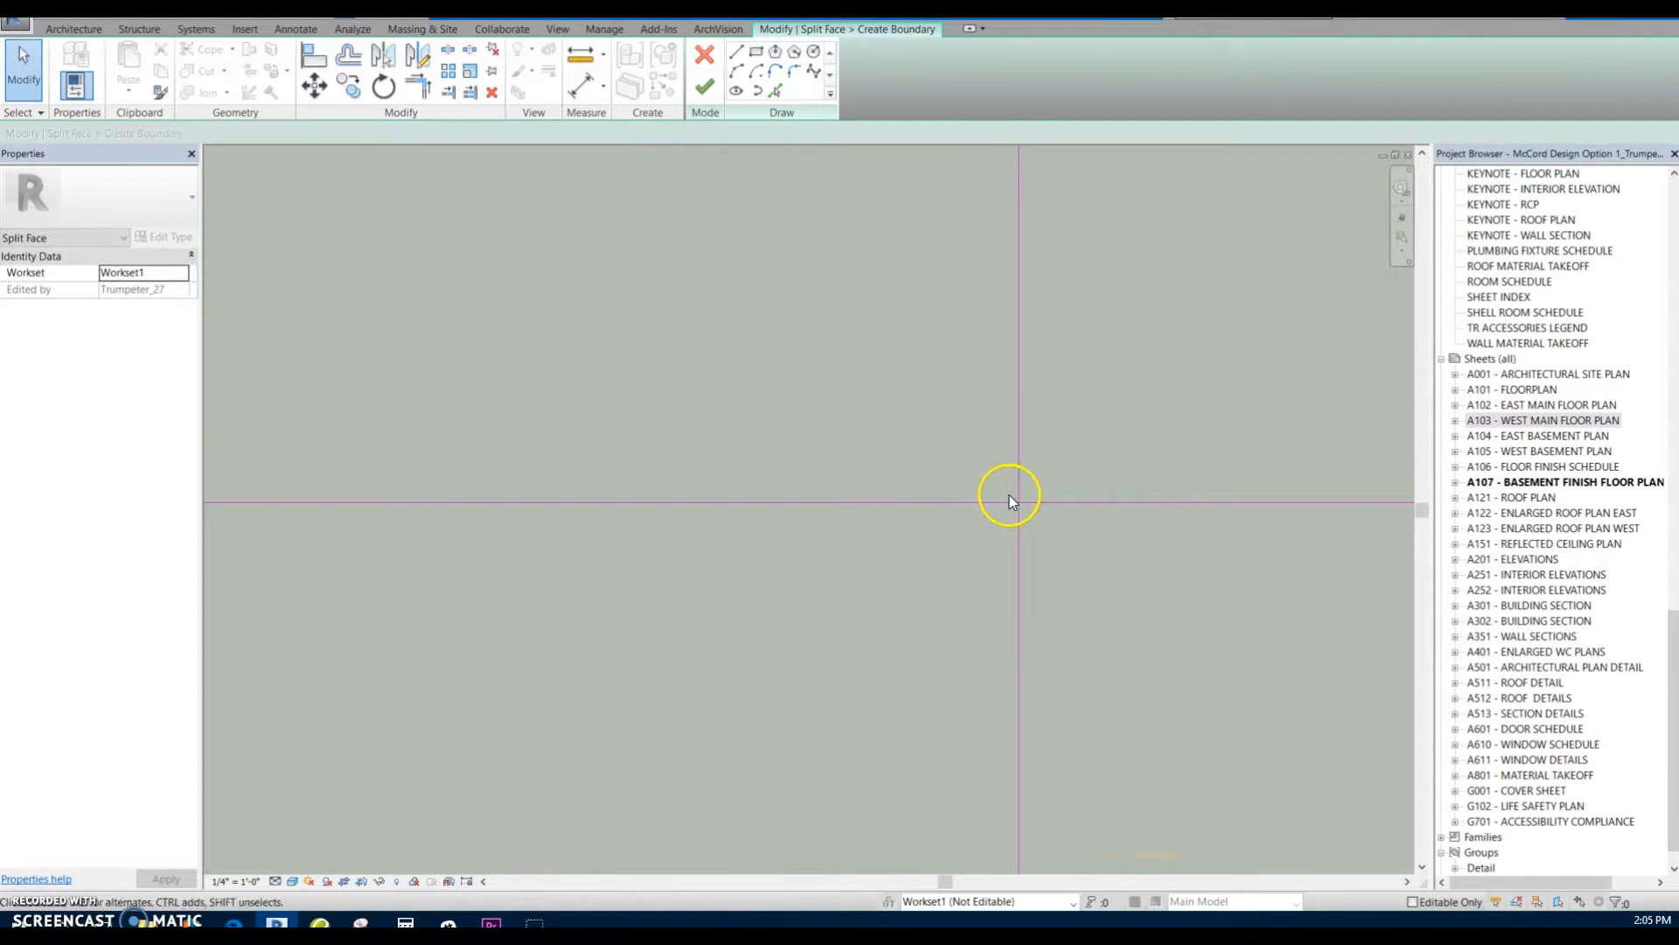
click(1000, 503)
scroll(1000, 502, up, 5)
scroll(1011, 503, down, 3)
middle_click(837, 300)
middle_click(837, 300)
scroll(848, 446, up, 3)
click(701, 87)
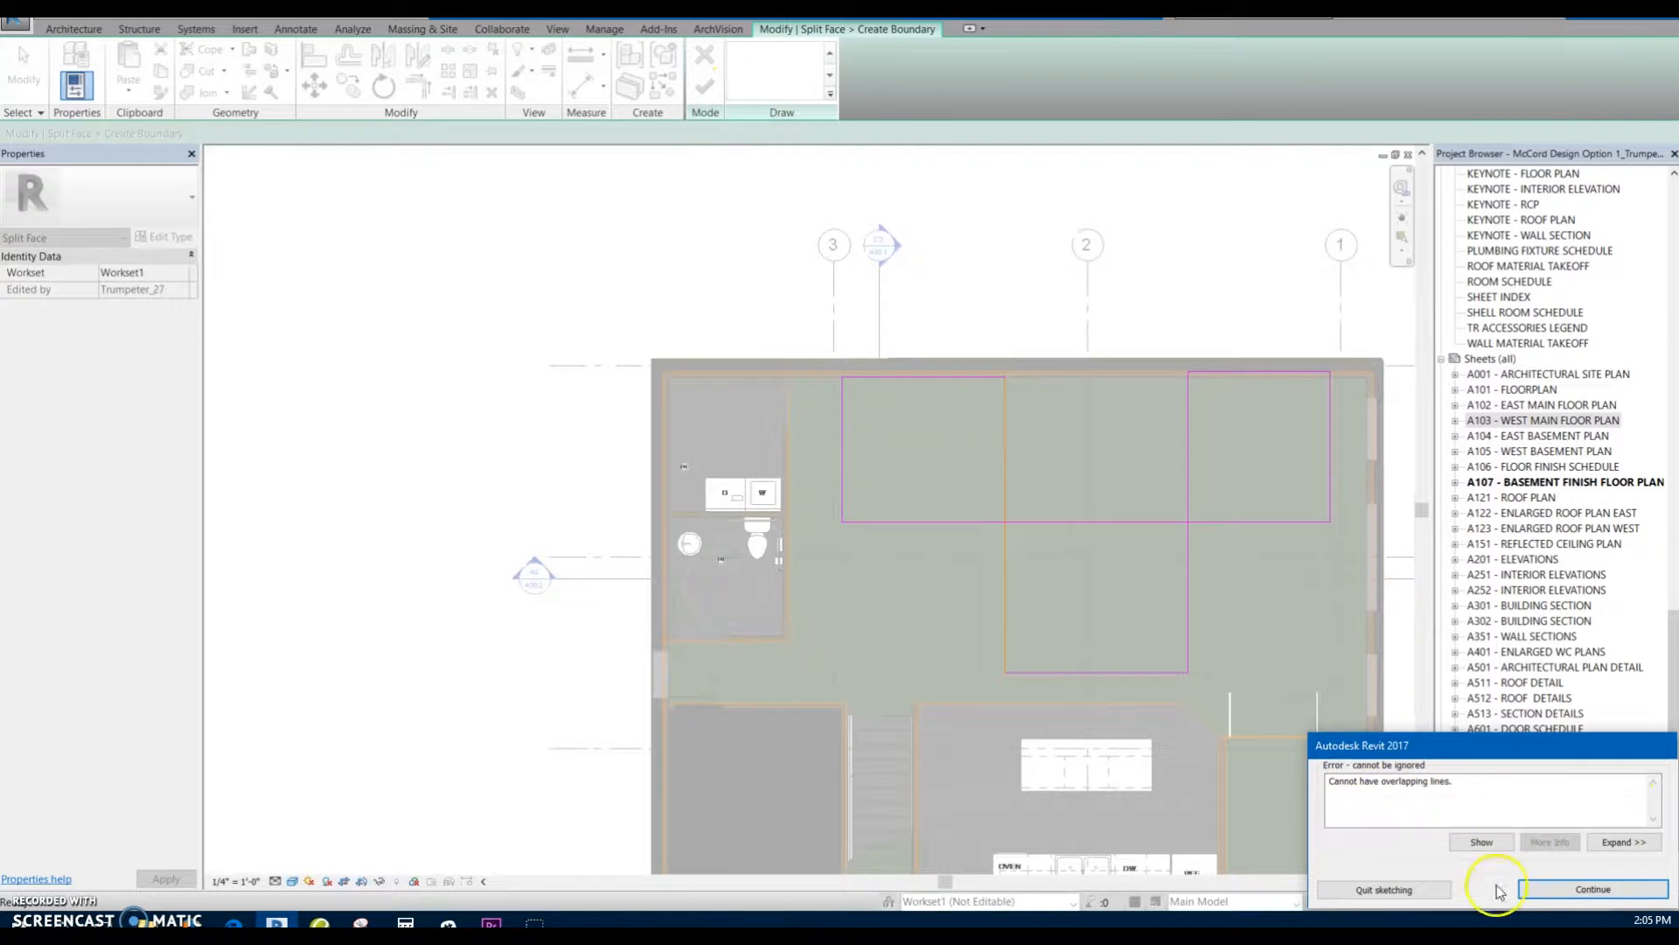
click(1592, 889)
Step: Check the middle rectangle's upper edge at both ends and try again to finish the boundary
click(1139, 522)
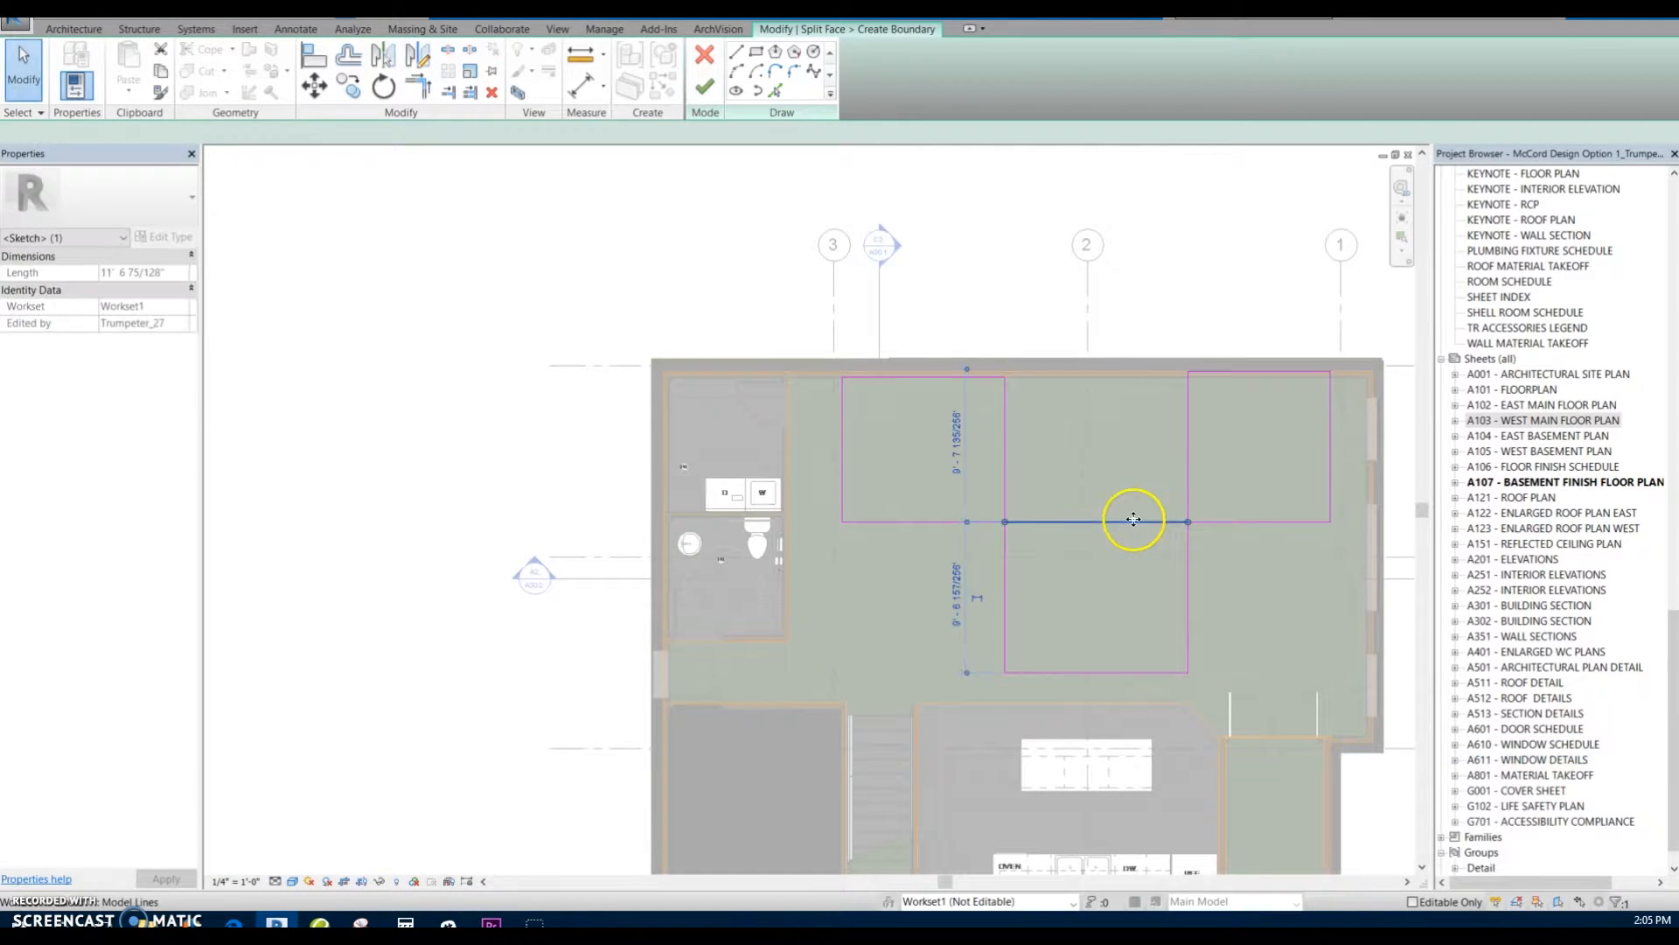
scroll(1138, 520, up, 5)
mouse_move(1254, 600)
middle_down()
mouse_move(1177, 548)
mouse_move(1242, 539)
mouse_move(1290, 454)
mouse_move(982, 413)
mouse_move(1065, 409)
mouse_move(1035, 504)
middle_up()
scroll(831, 367, down, 8)
middle_drag(612, 287, 1008, 454)
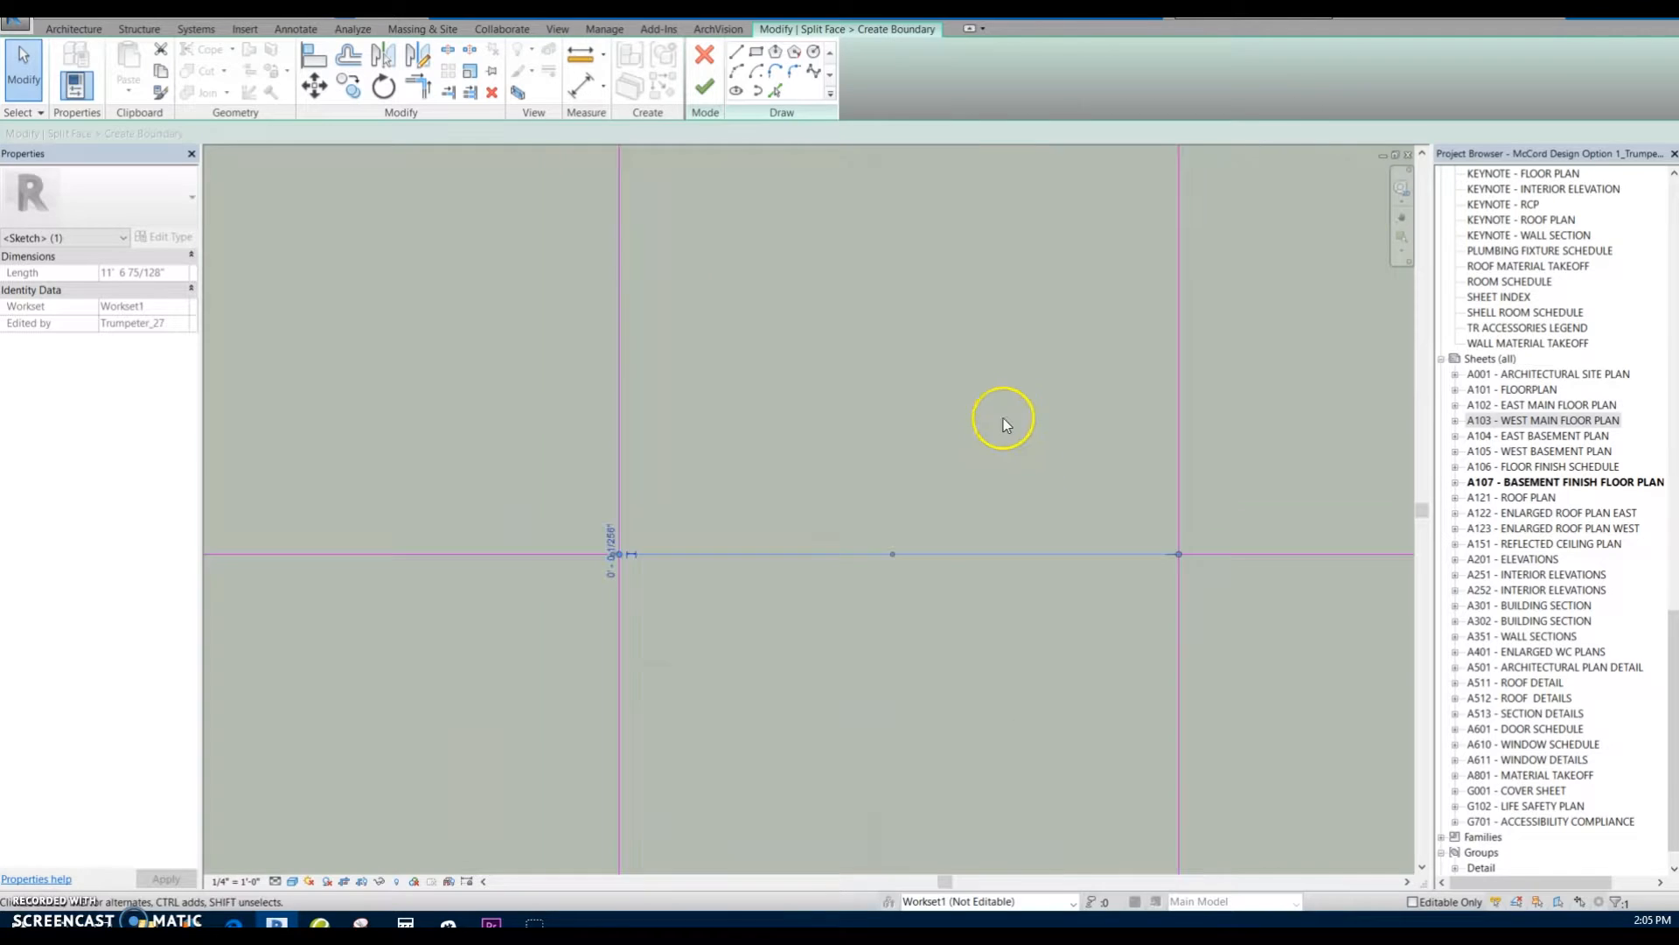
scroll(1004, 418, down, 5)
click(705, 86)
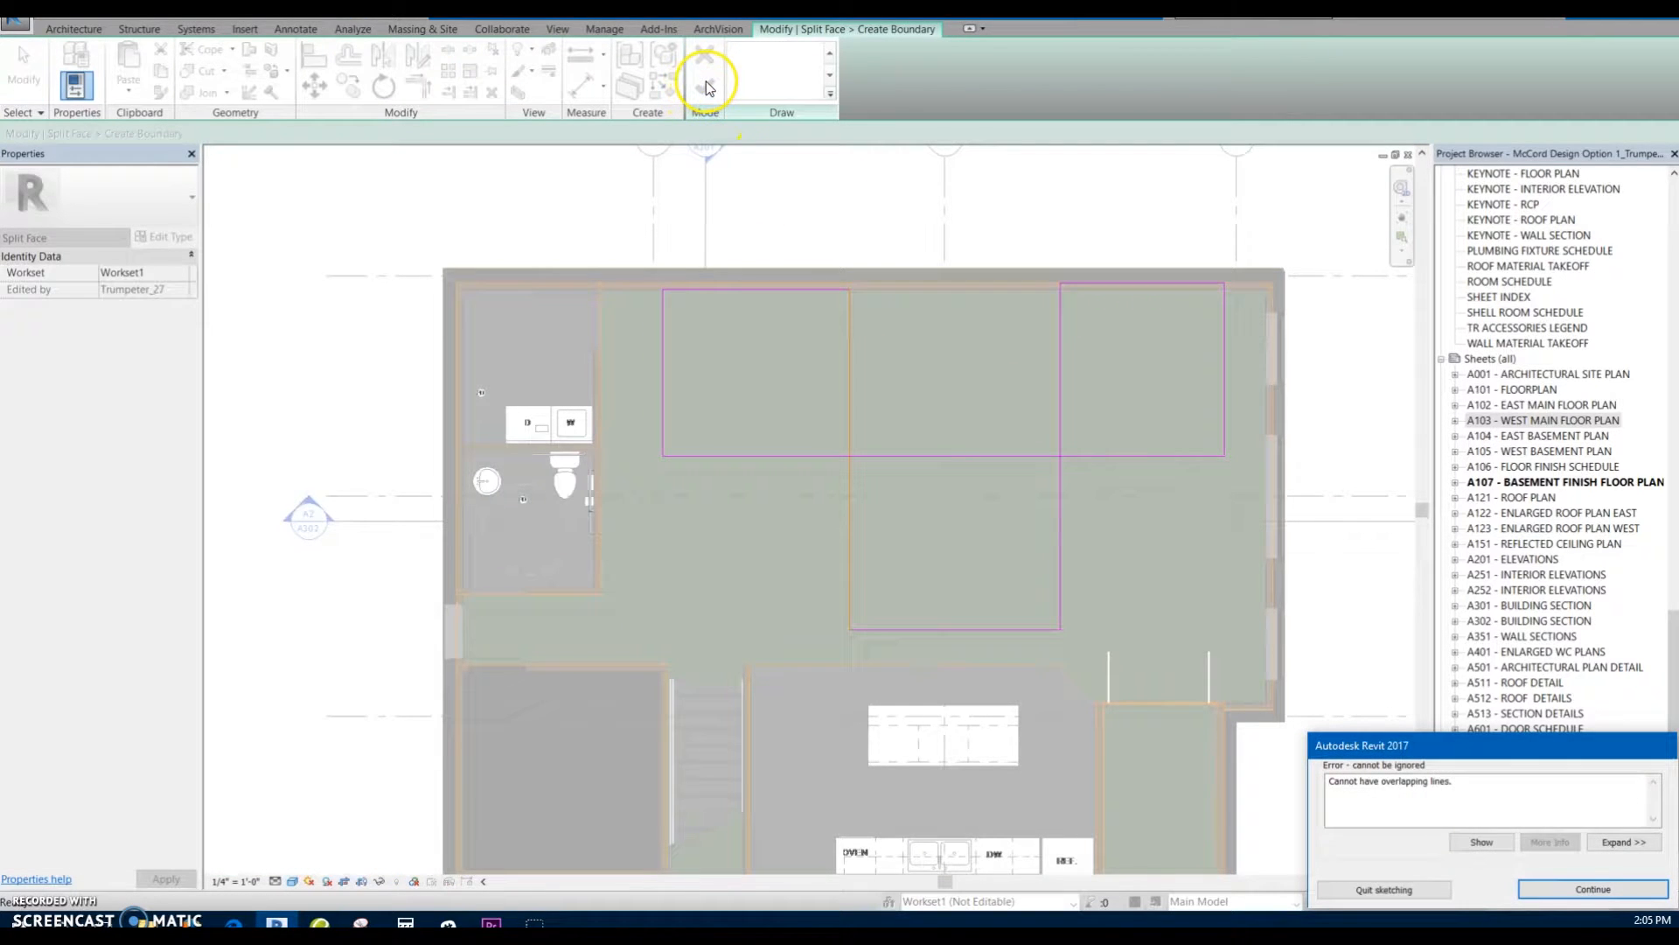
click(1594, 889)
Step: Separate the first two rectangles at their shared corner by shifting the first rectangle's right edge slightly left
scroll(848, 453, up, 6)
scroll(876, 470, up, 10)
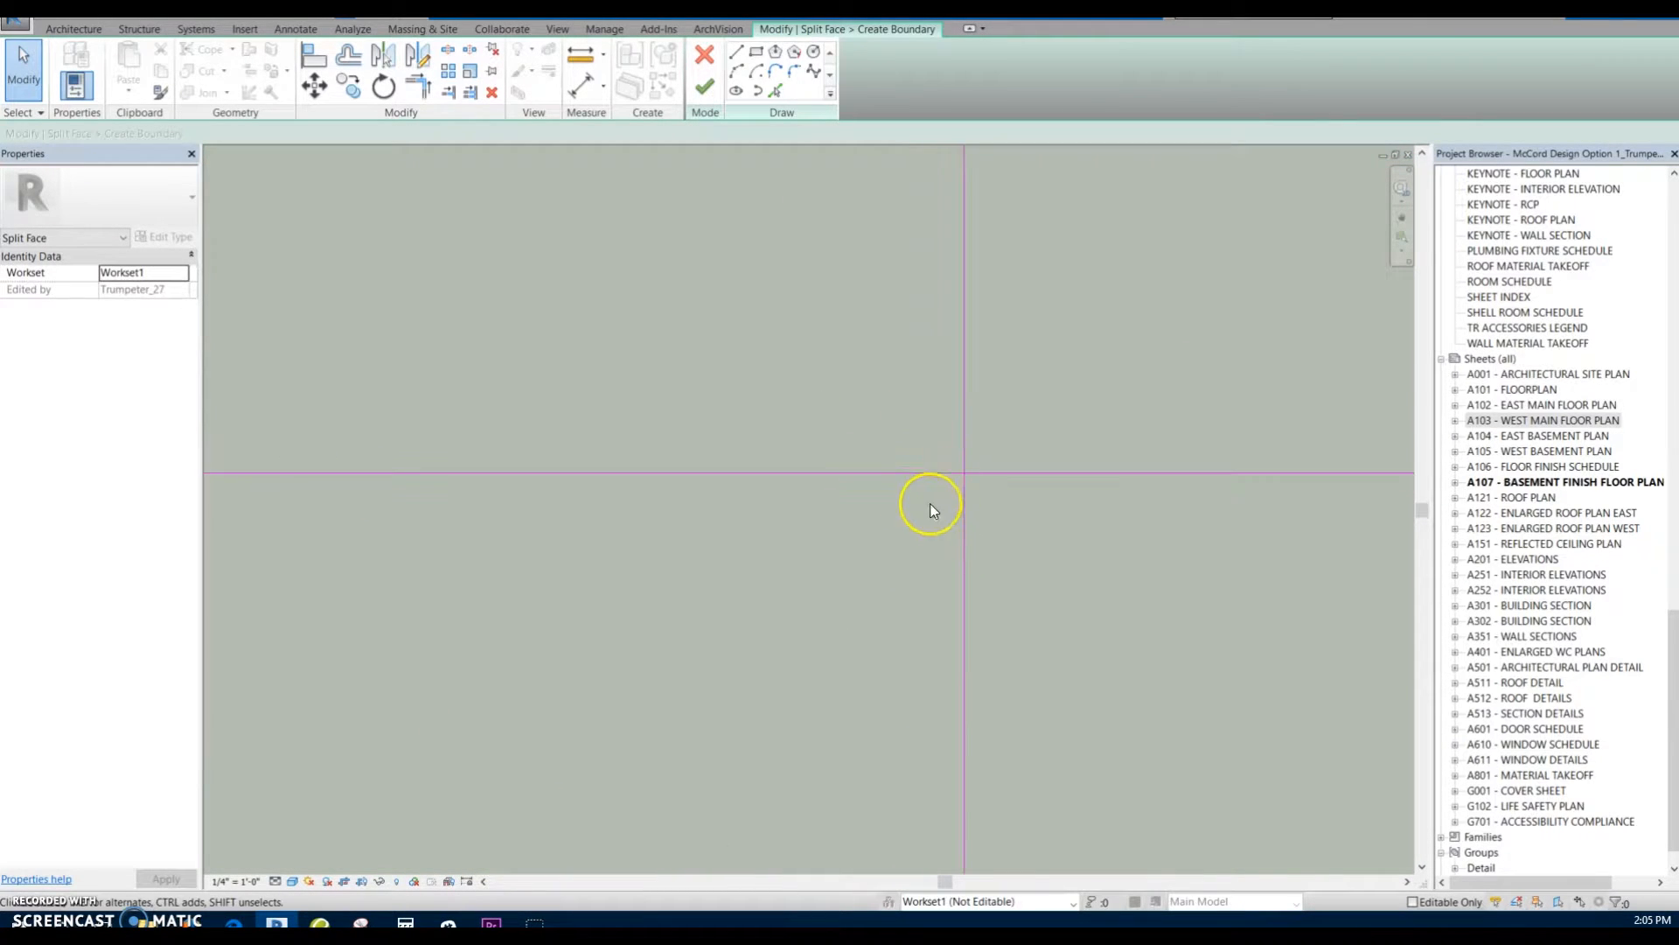
click(937, 480)
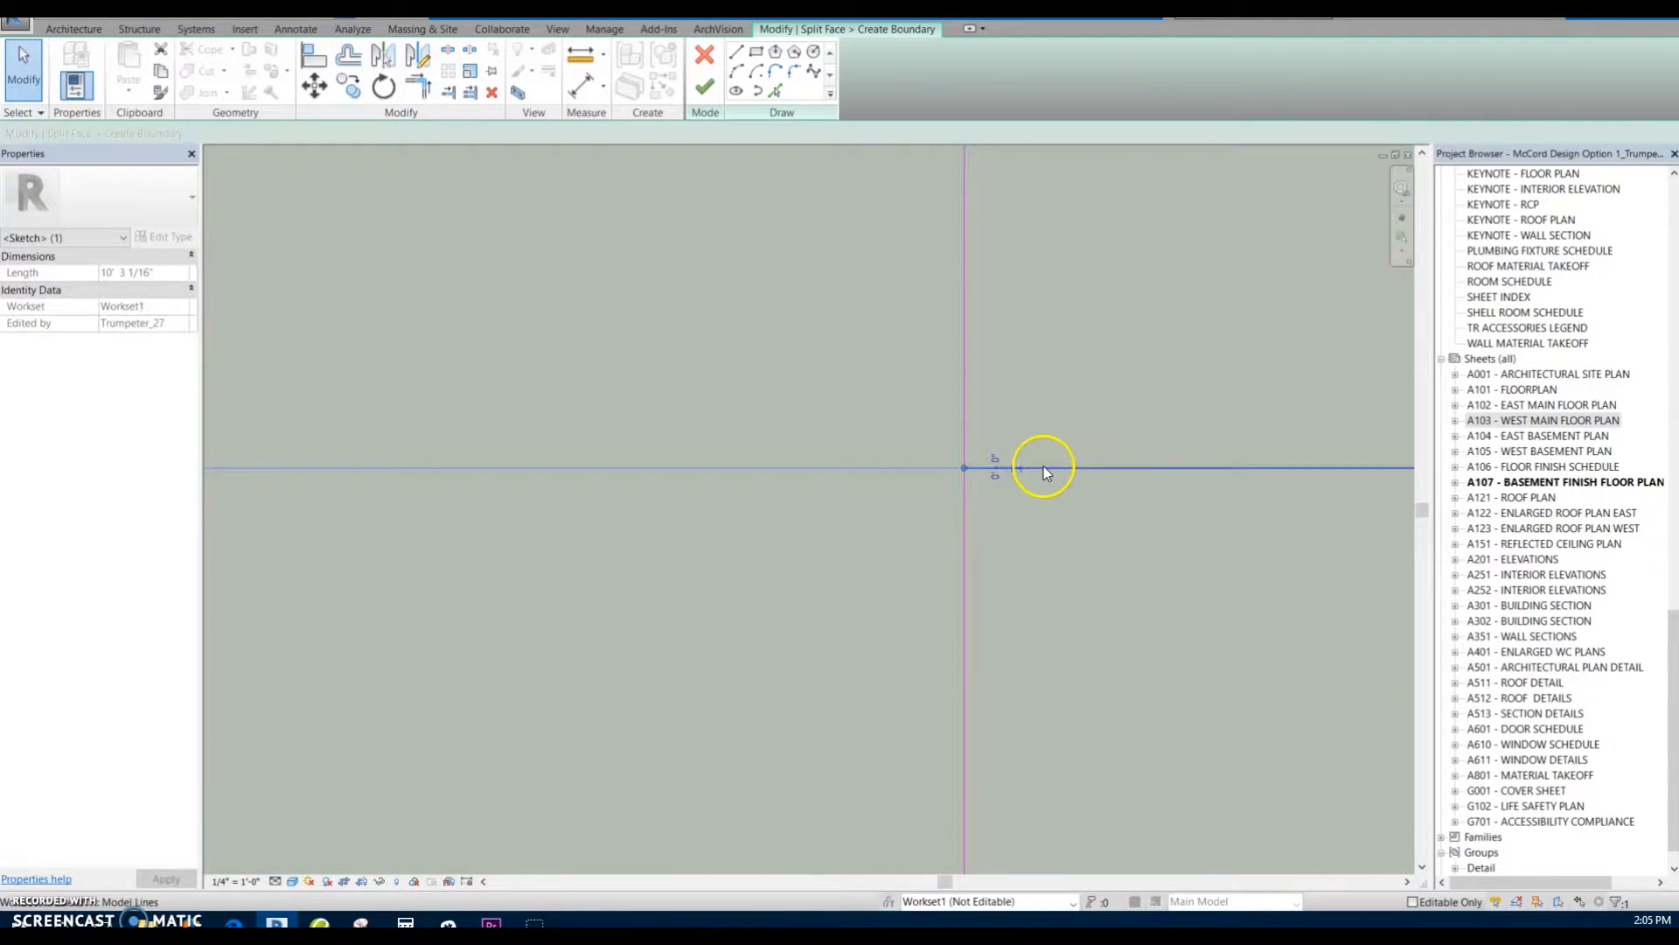
key(Escape)
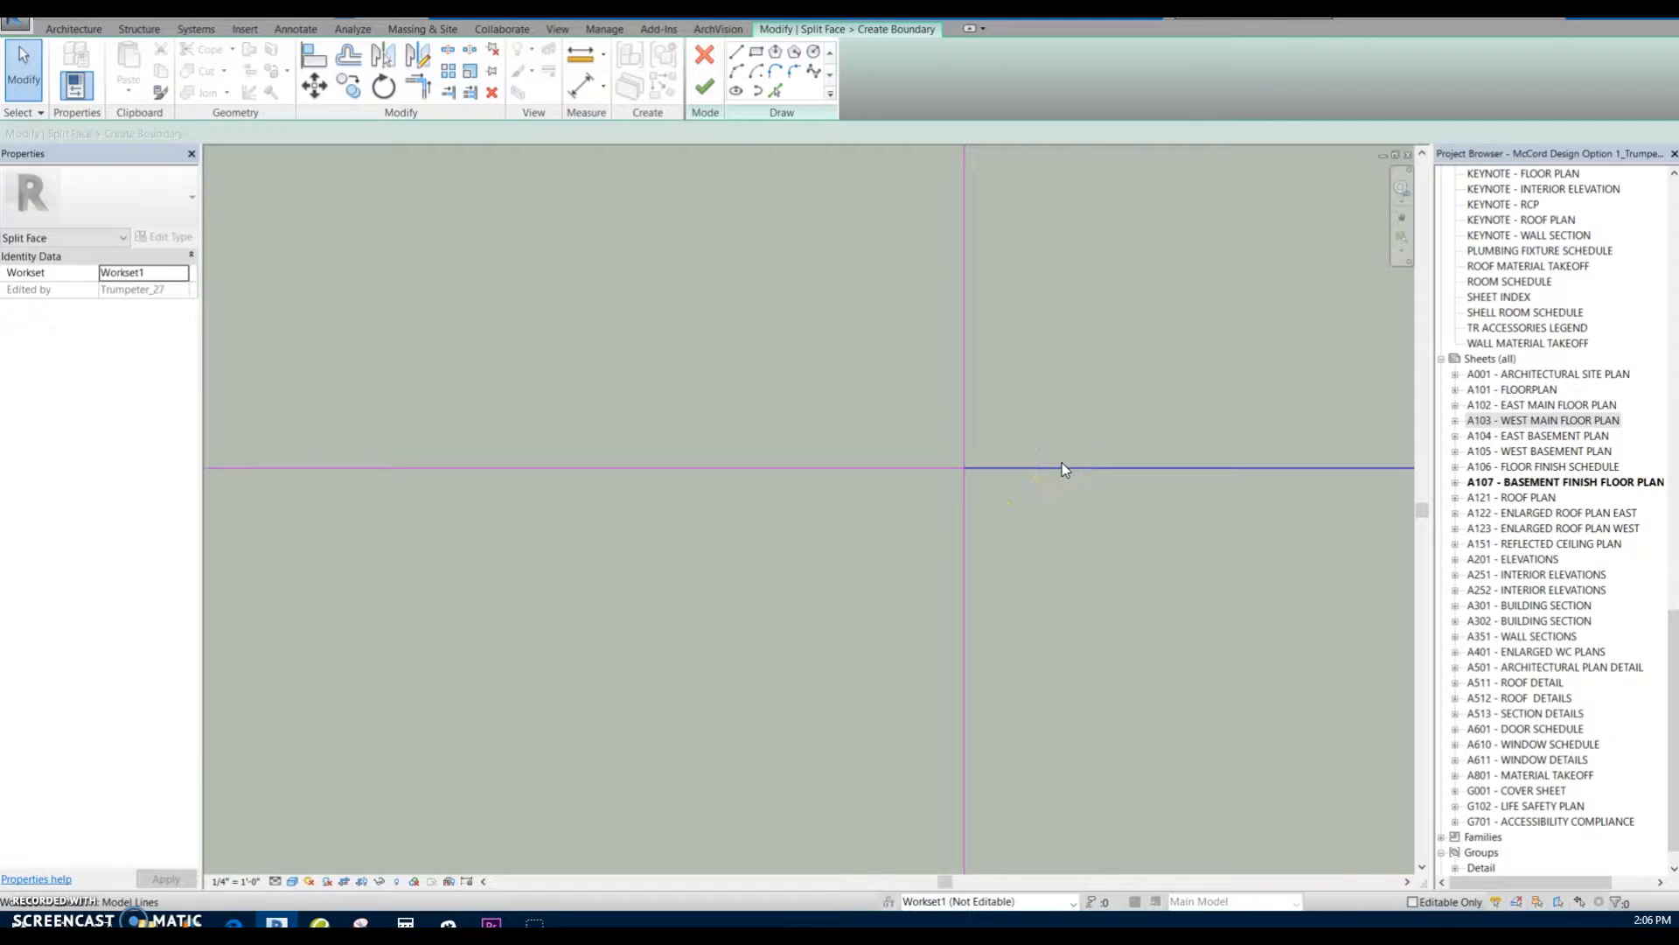
click(966, 467)
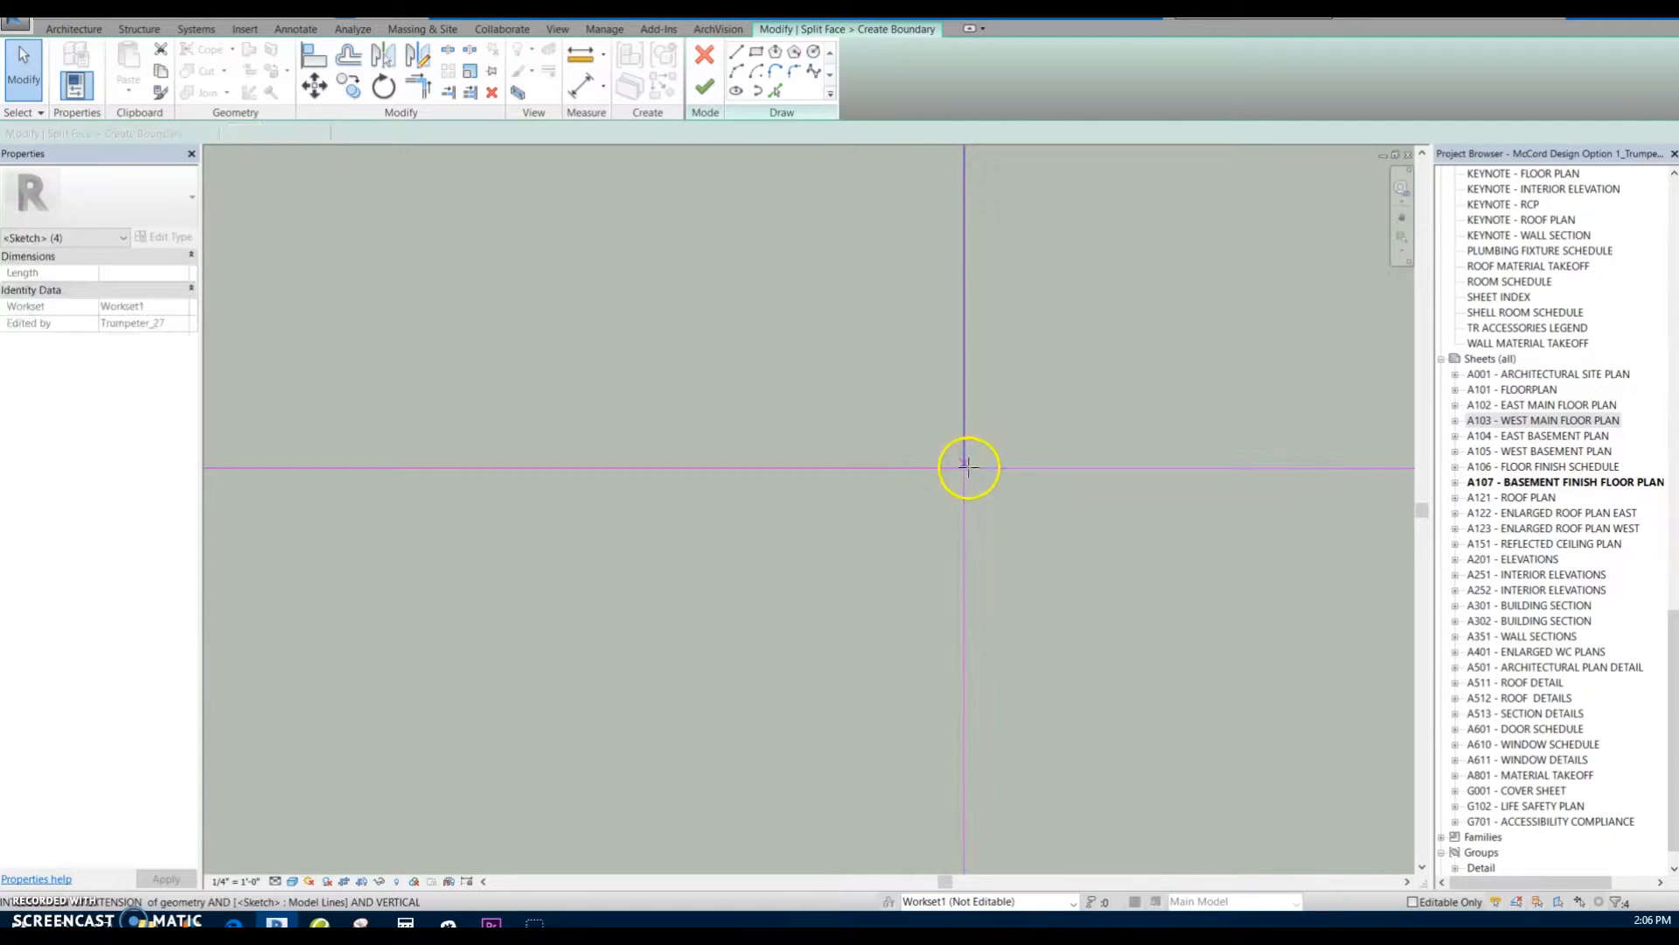
key(Escape)
key(Escape)
click(1038, 472)
key(Escape)
click(963, 453)
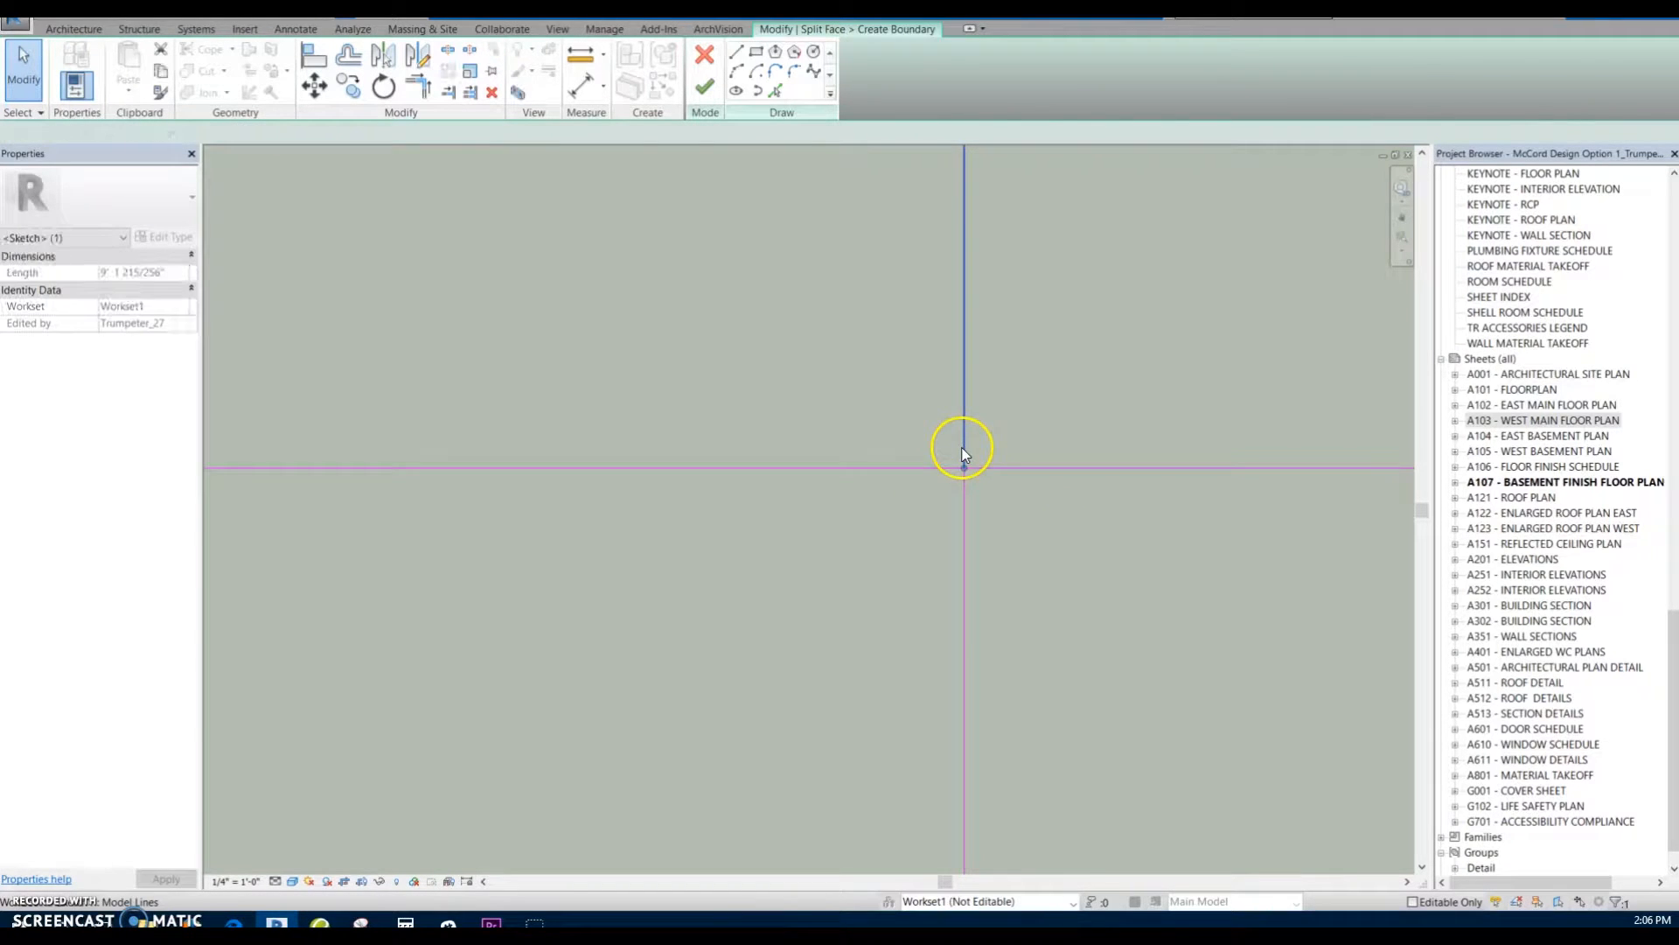
drag(970, 461, 962, 509)
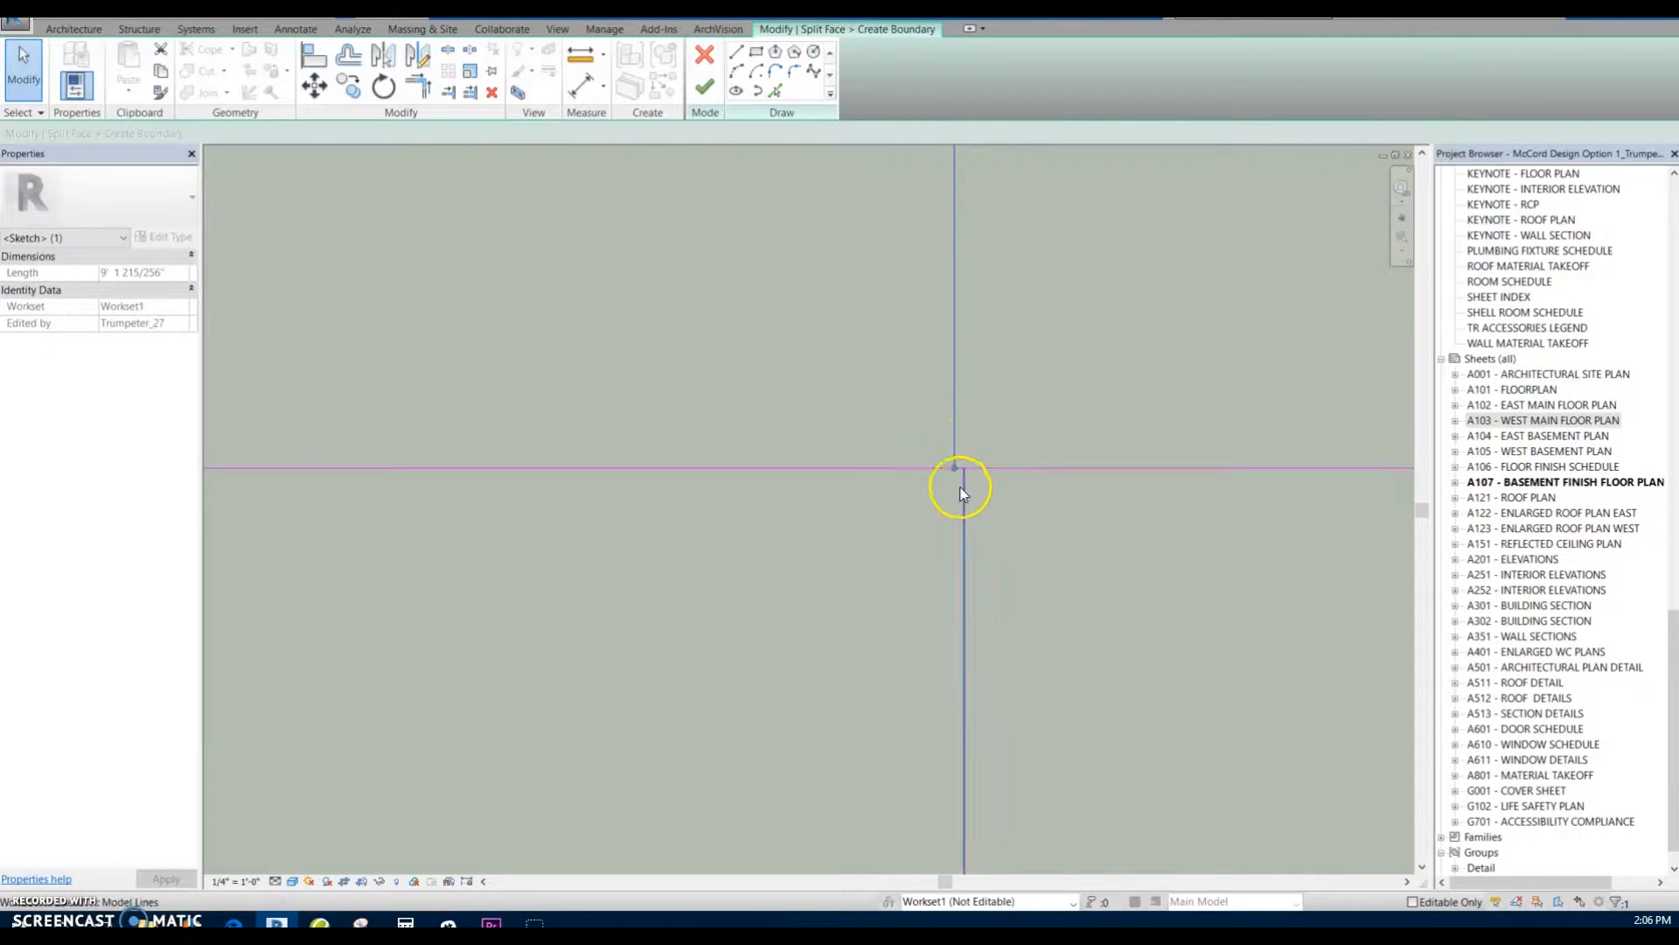
click(878, 564)
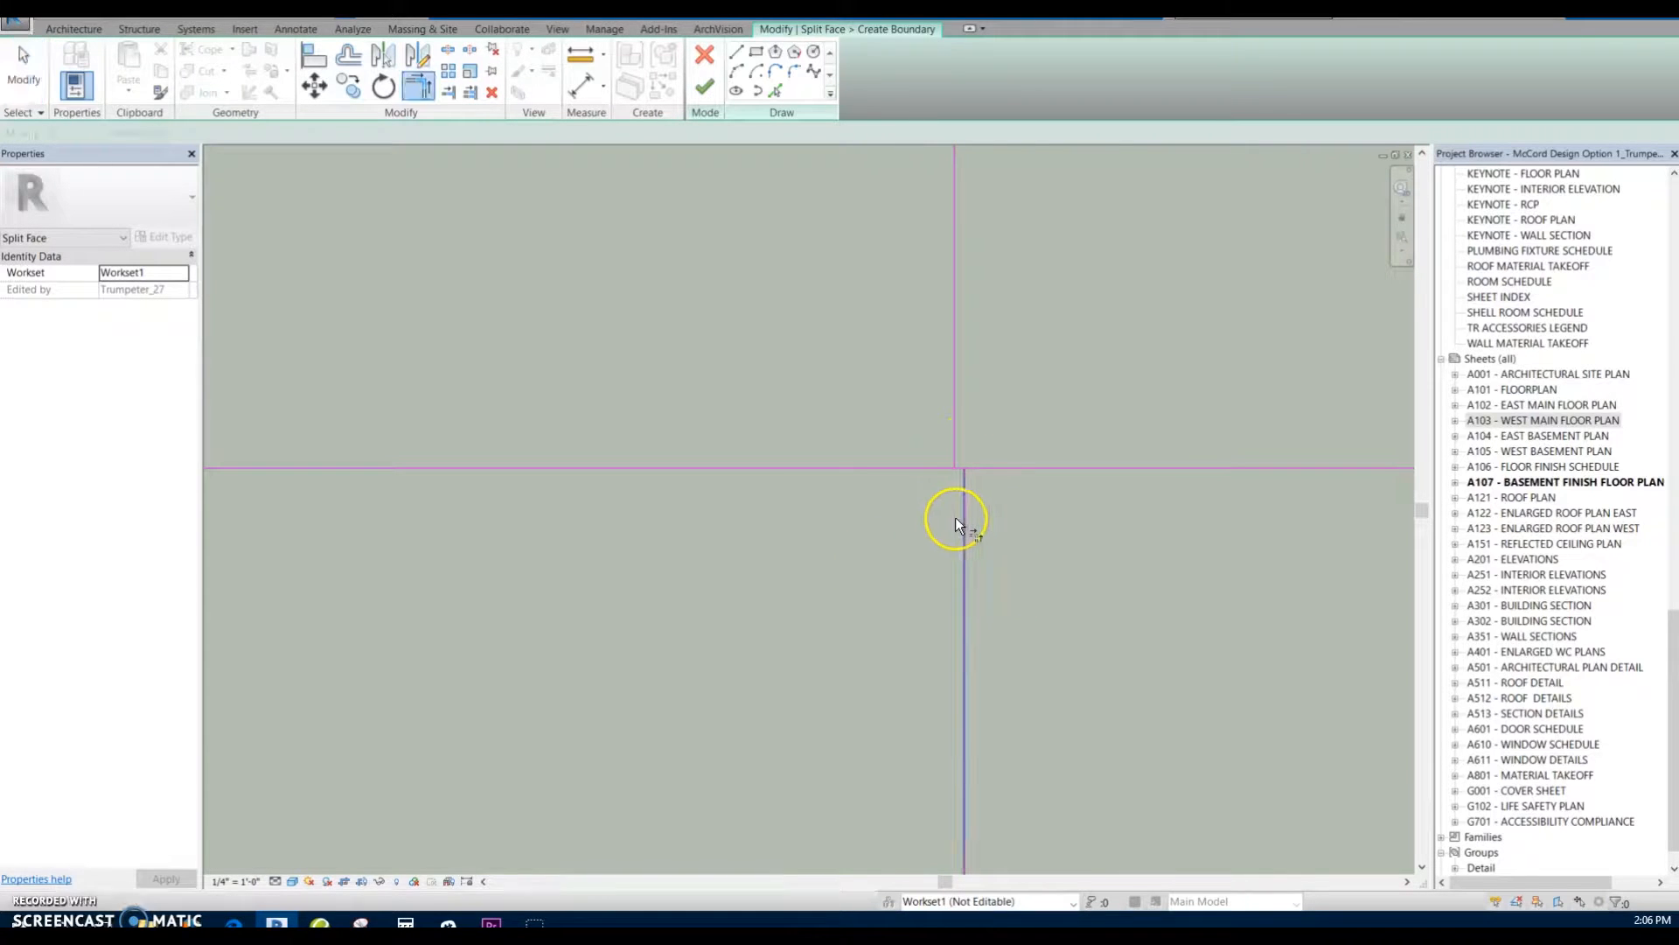
Step: Check the corner shared with the third rectangle, leave the trim command and try to finish the modified split face sketch
scroll(1121, 530, down, 2)
middle_drag(1121, 528, 845, 474)
scroll(927, 489, down, 2)
scroll(1109, 480, down, 3)
middle_drag(1109, 480, 809, 452)
mouse_move(816, 368)
middle_down()
mouse_move(1120, 503)
mouse_move(961, 461)
middle_up()
scroll(1137, 499, down, 5)
scroll(1199, 510, down, 1)
key(Escape)
click(704, 86)
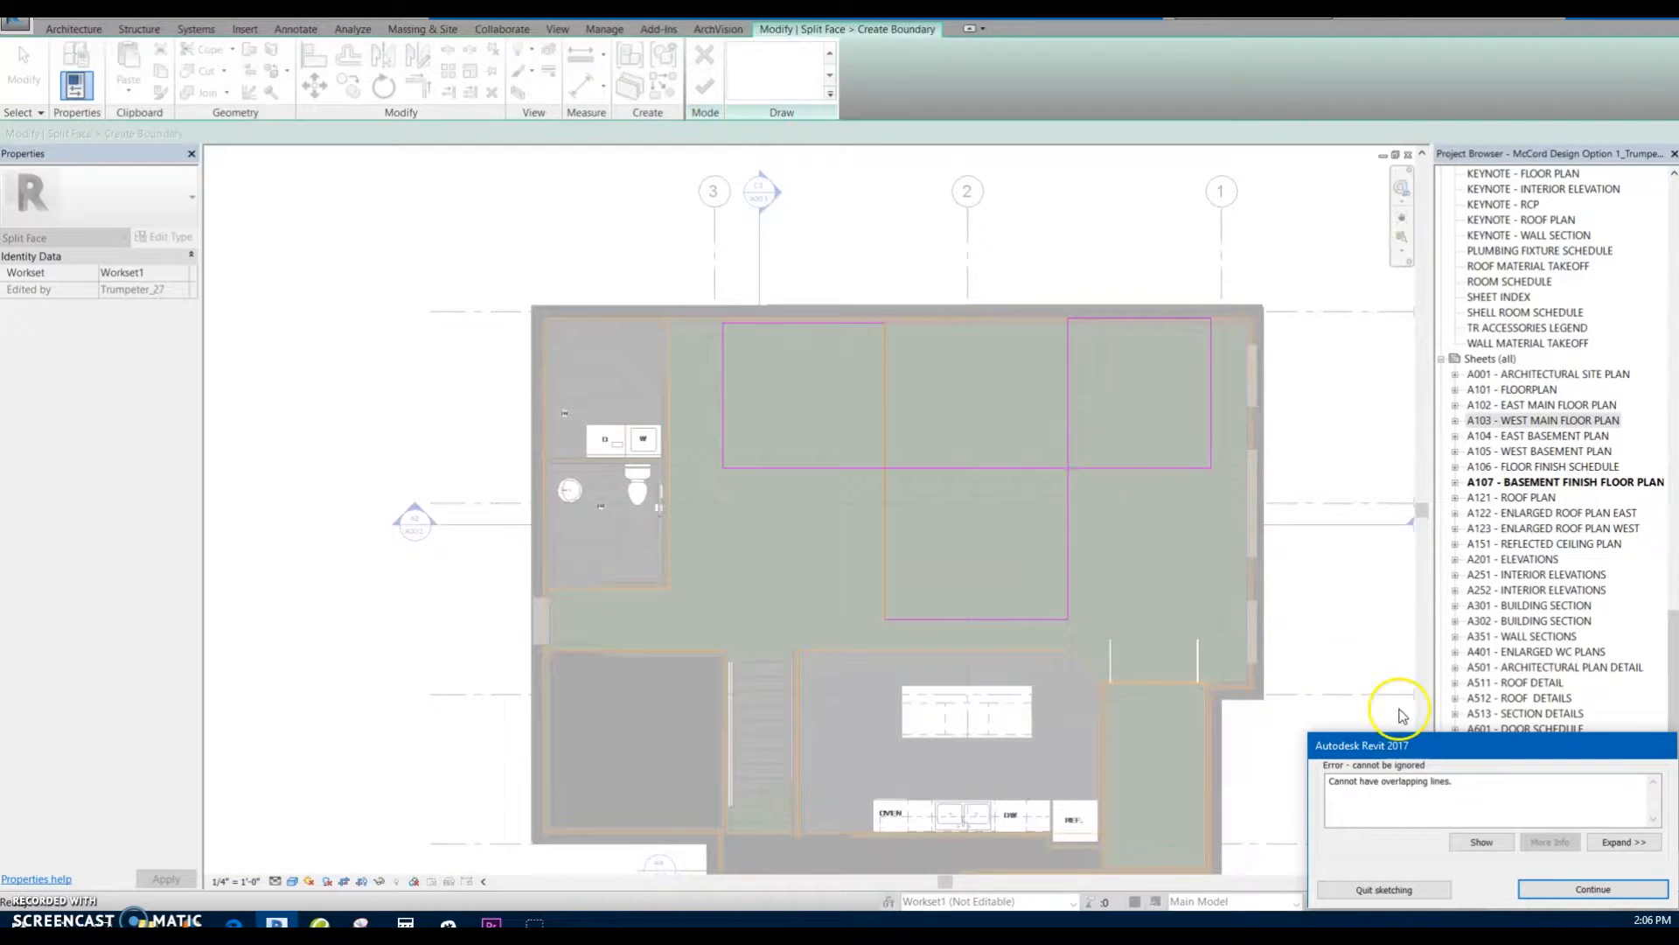
click(1587, 888)
Step: Examine the gap between the first two rectangles' corners, checking the middle rectangle's left edge and the first rectangle's lower edge
scroll(885, 468, up, 6)
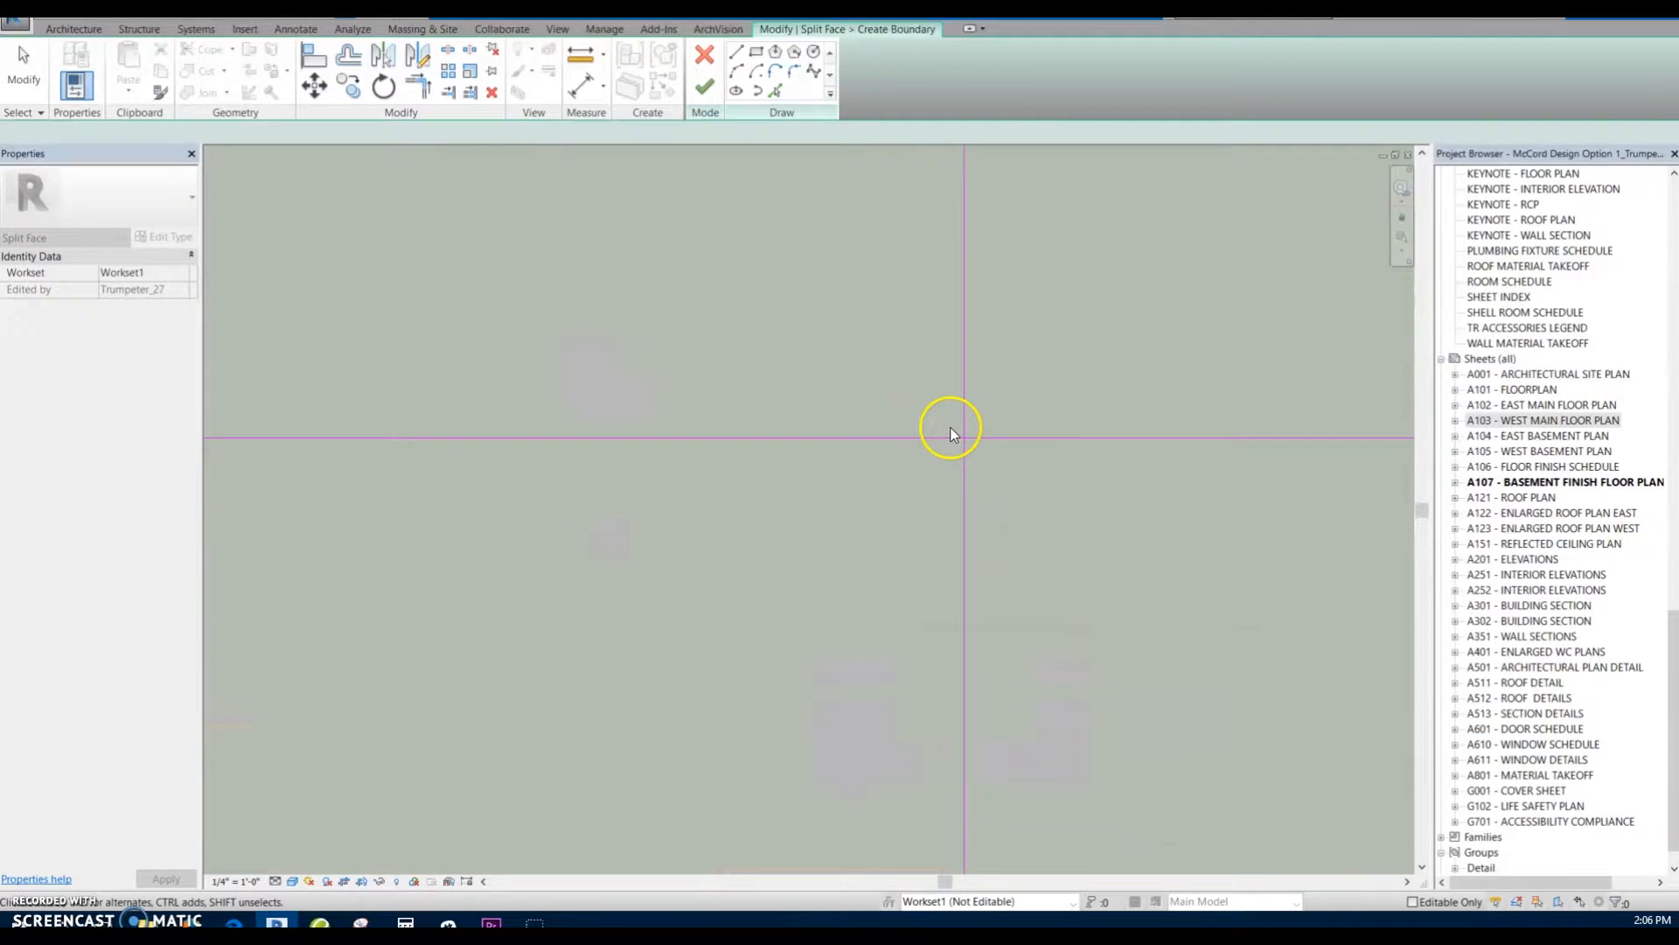
scroll(994, 469, up, 5)
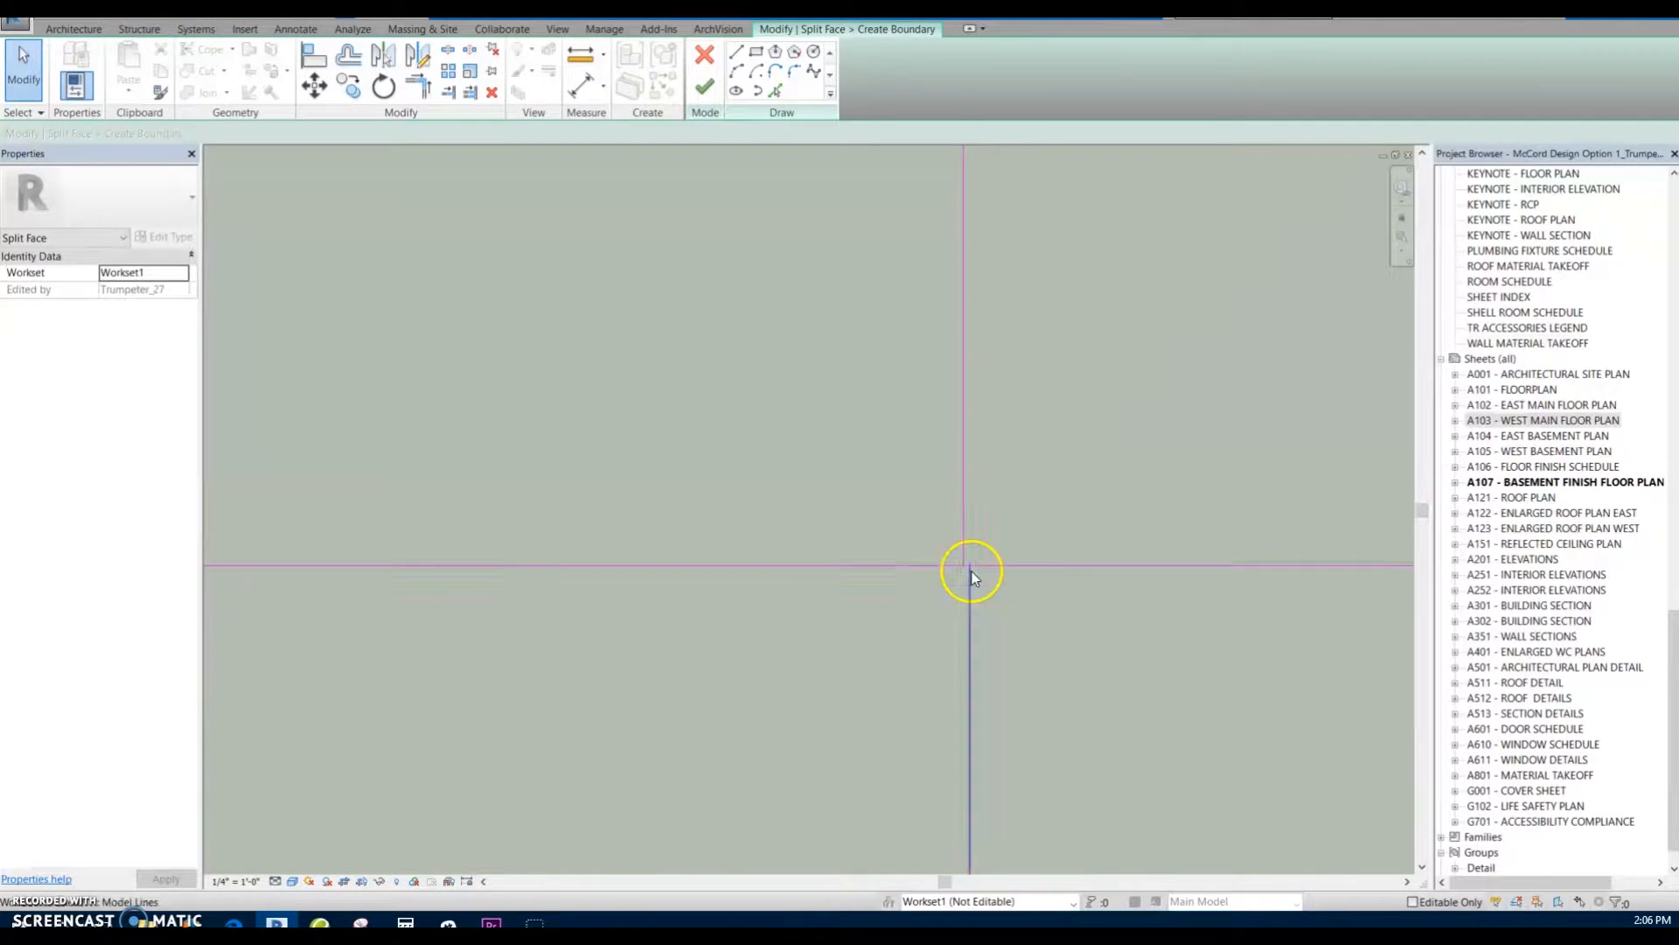
scroll(994, 546, up, 5)
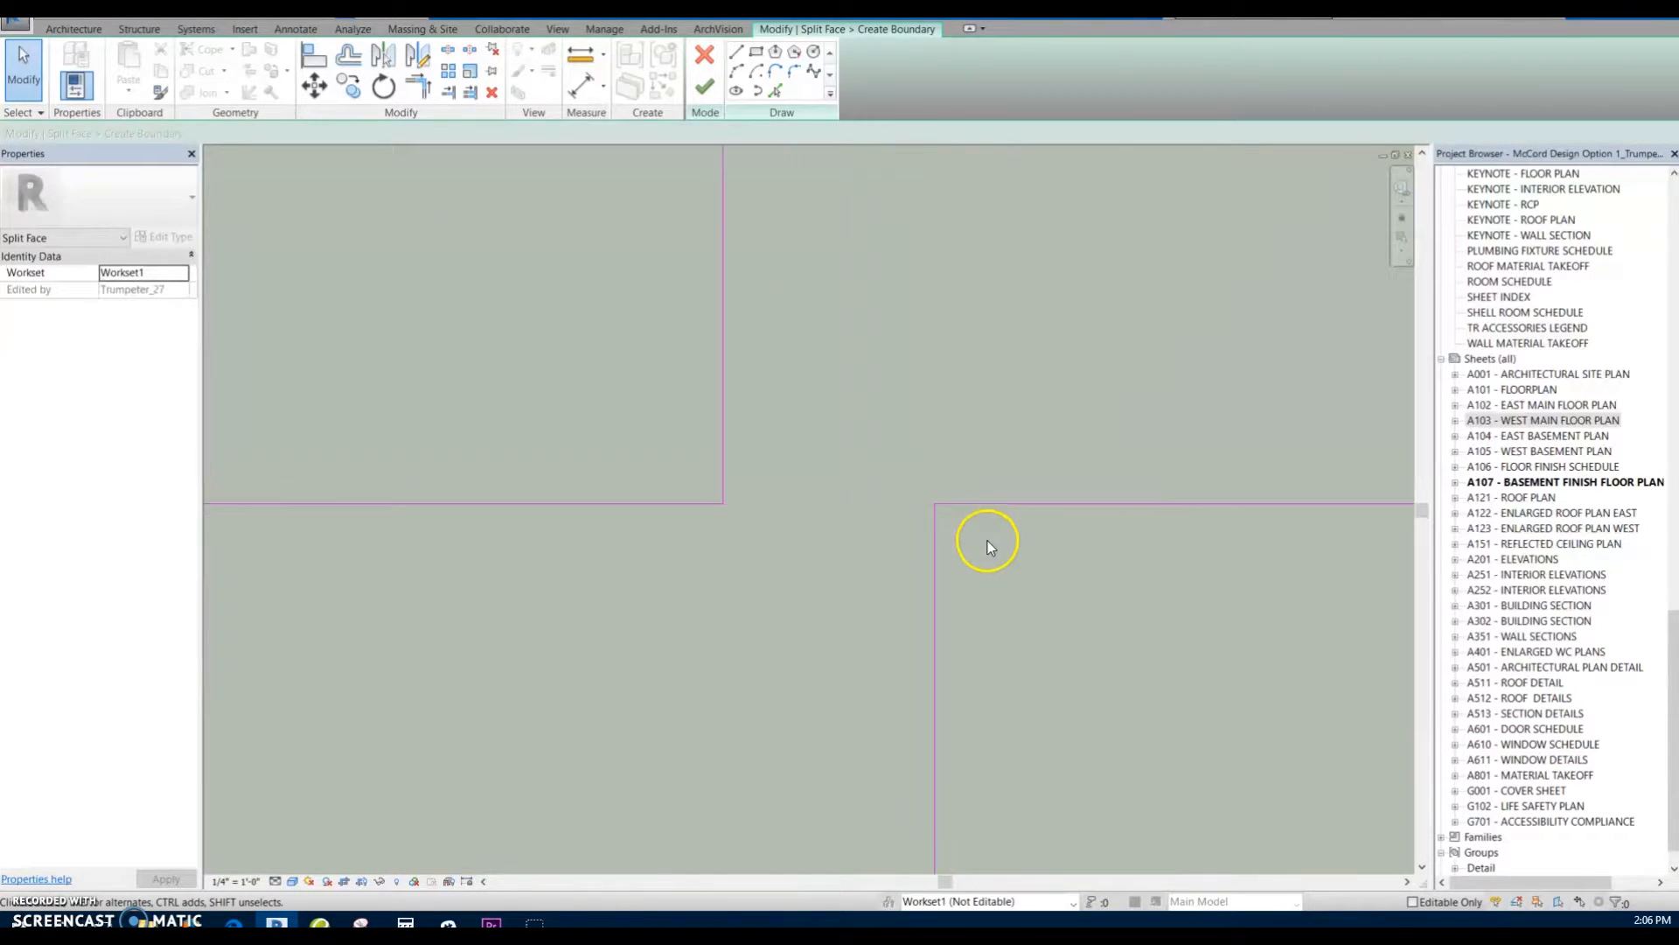
click(937, 548)
scroll(960, 553, down, 3)
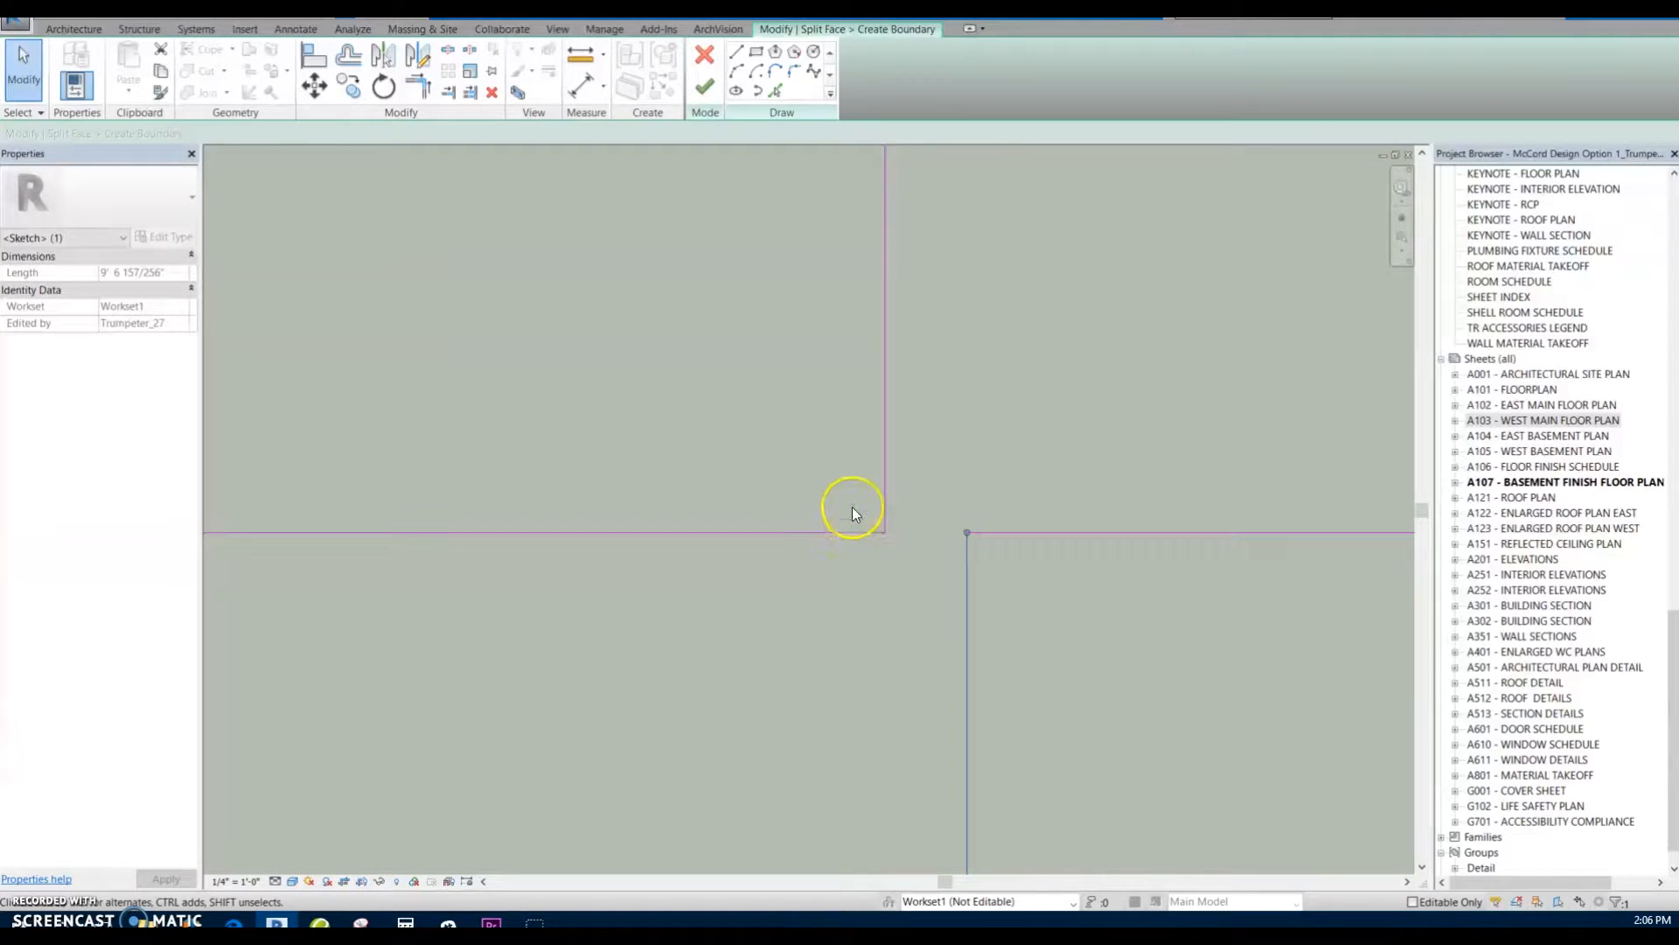
click(866, 533)
scroll(1089, 590, down, 5)
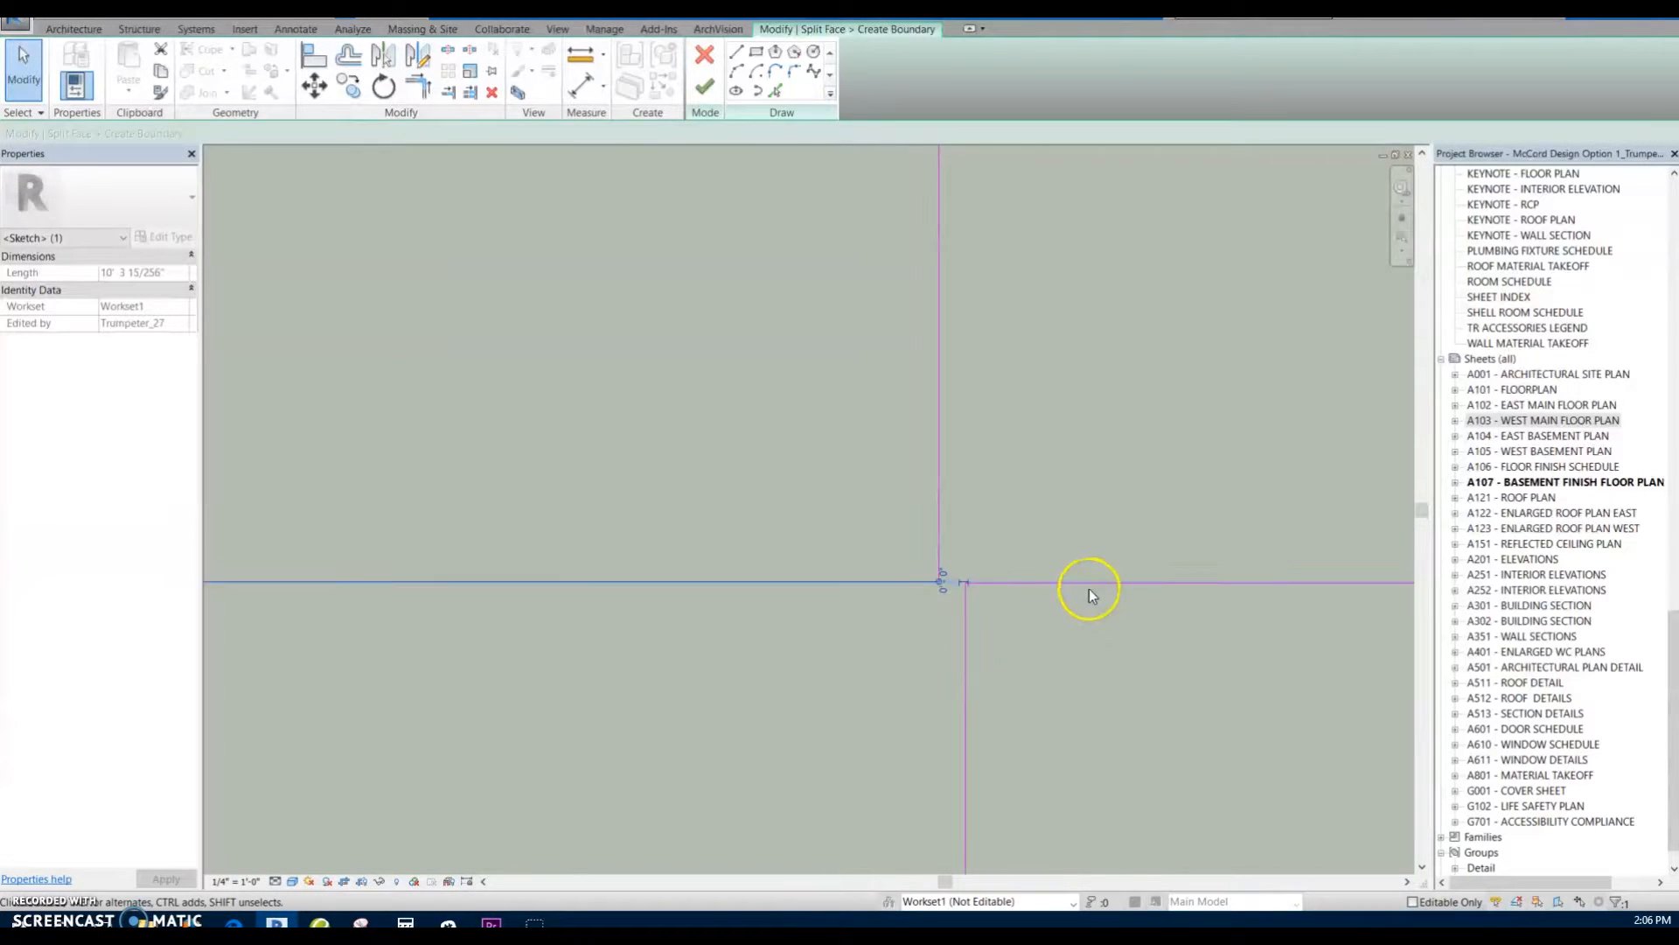
Step: Examine the first rectangle's upper corner against the wall for lines that run past the face boundary
scroll(1095, 592, down, 3)
scroll(1232, 614, down, 4)
middle_drag(1225, 603, 1019, 744)
scroll(1053, 425, down, 3)
middle_drag(1090, 358, 1170, 721)
scroll(1093, 243, down, 4)
middle_drag(1094, 224, 1057, 581)
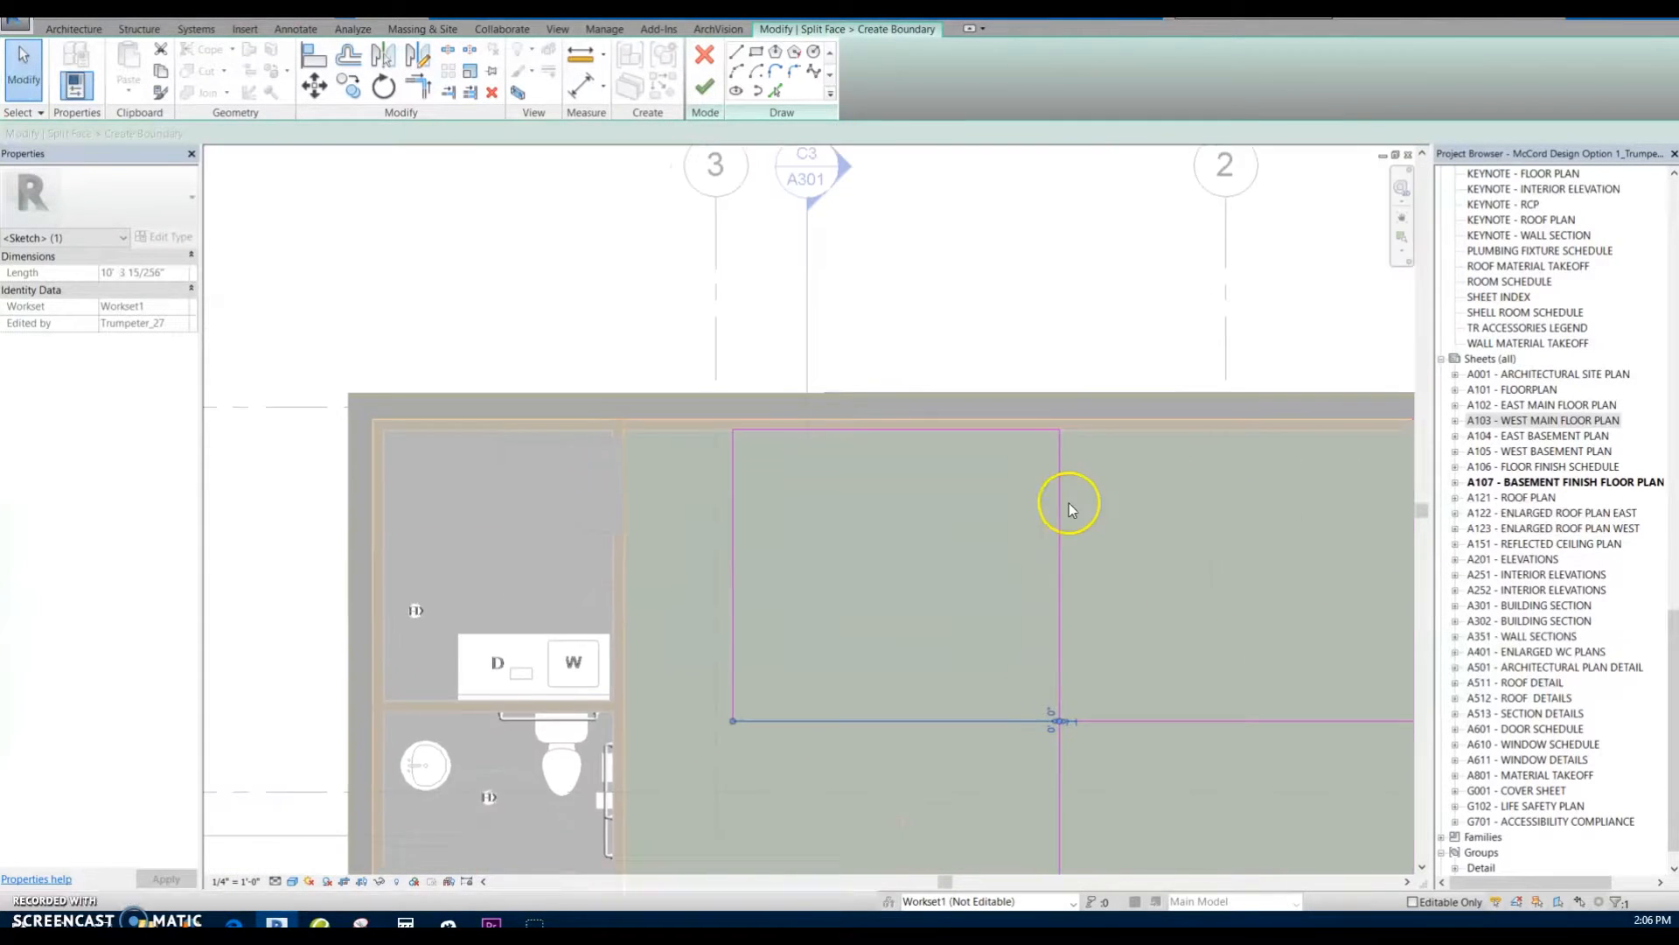
scroll(1066, 470, up, 3)
scroll(1033, 255, up, 2)
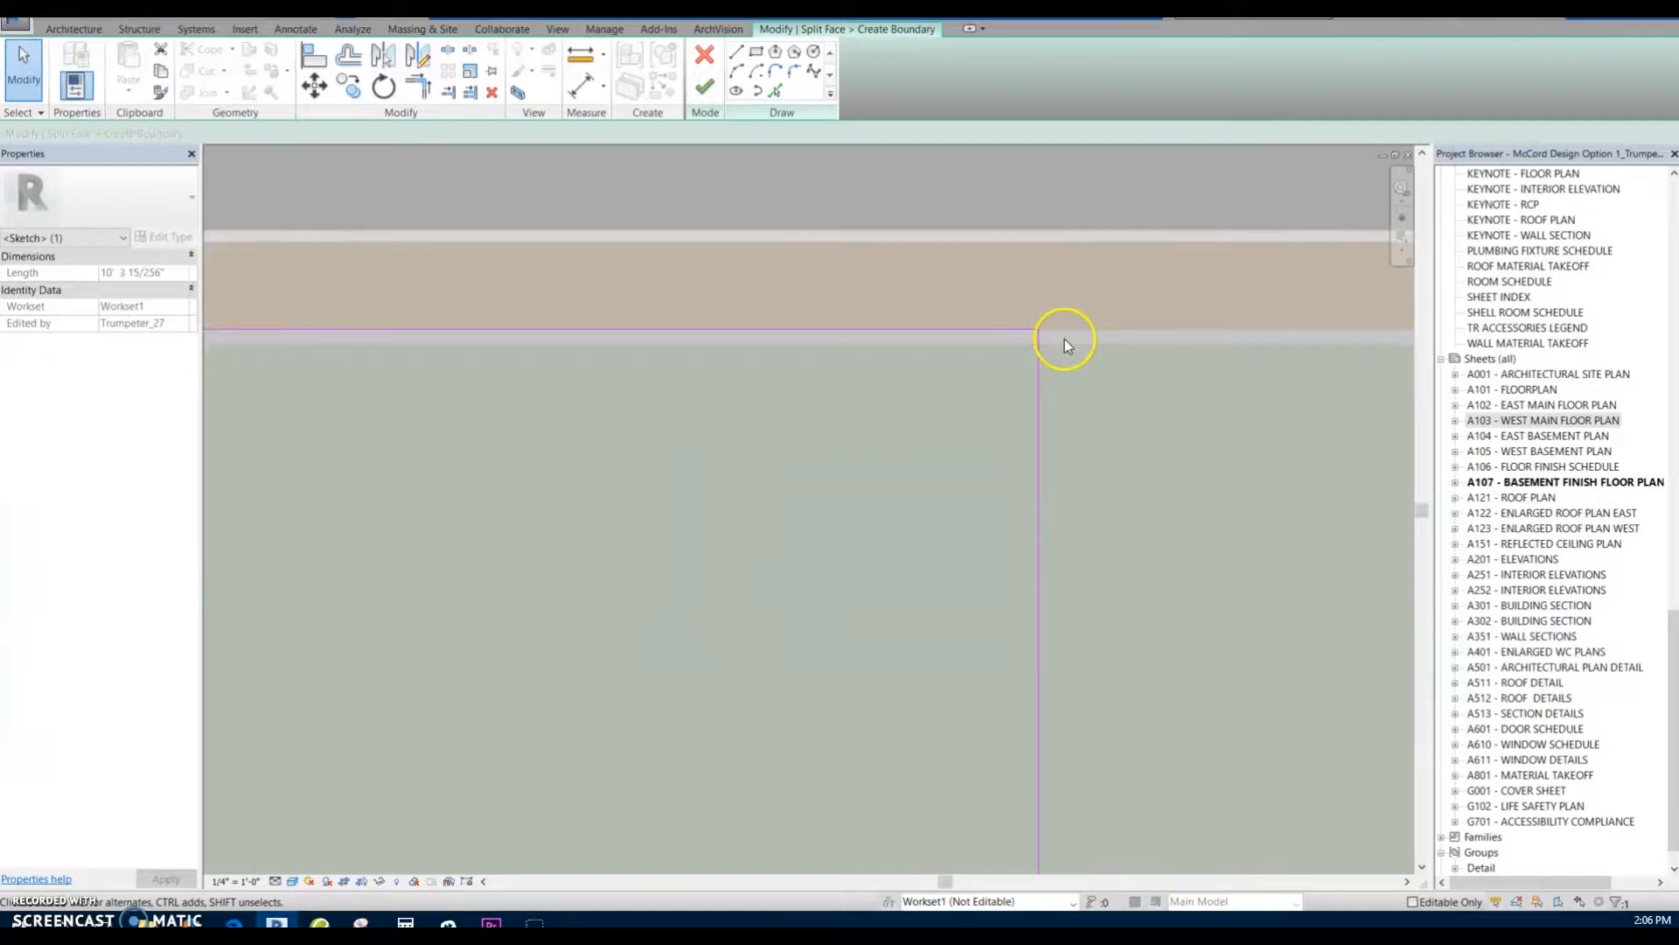
scroll(1067, 406, down, 5)
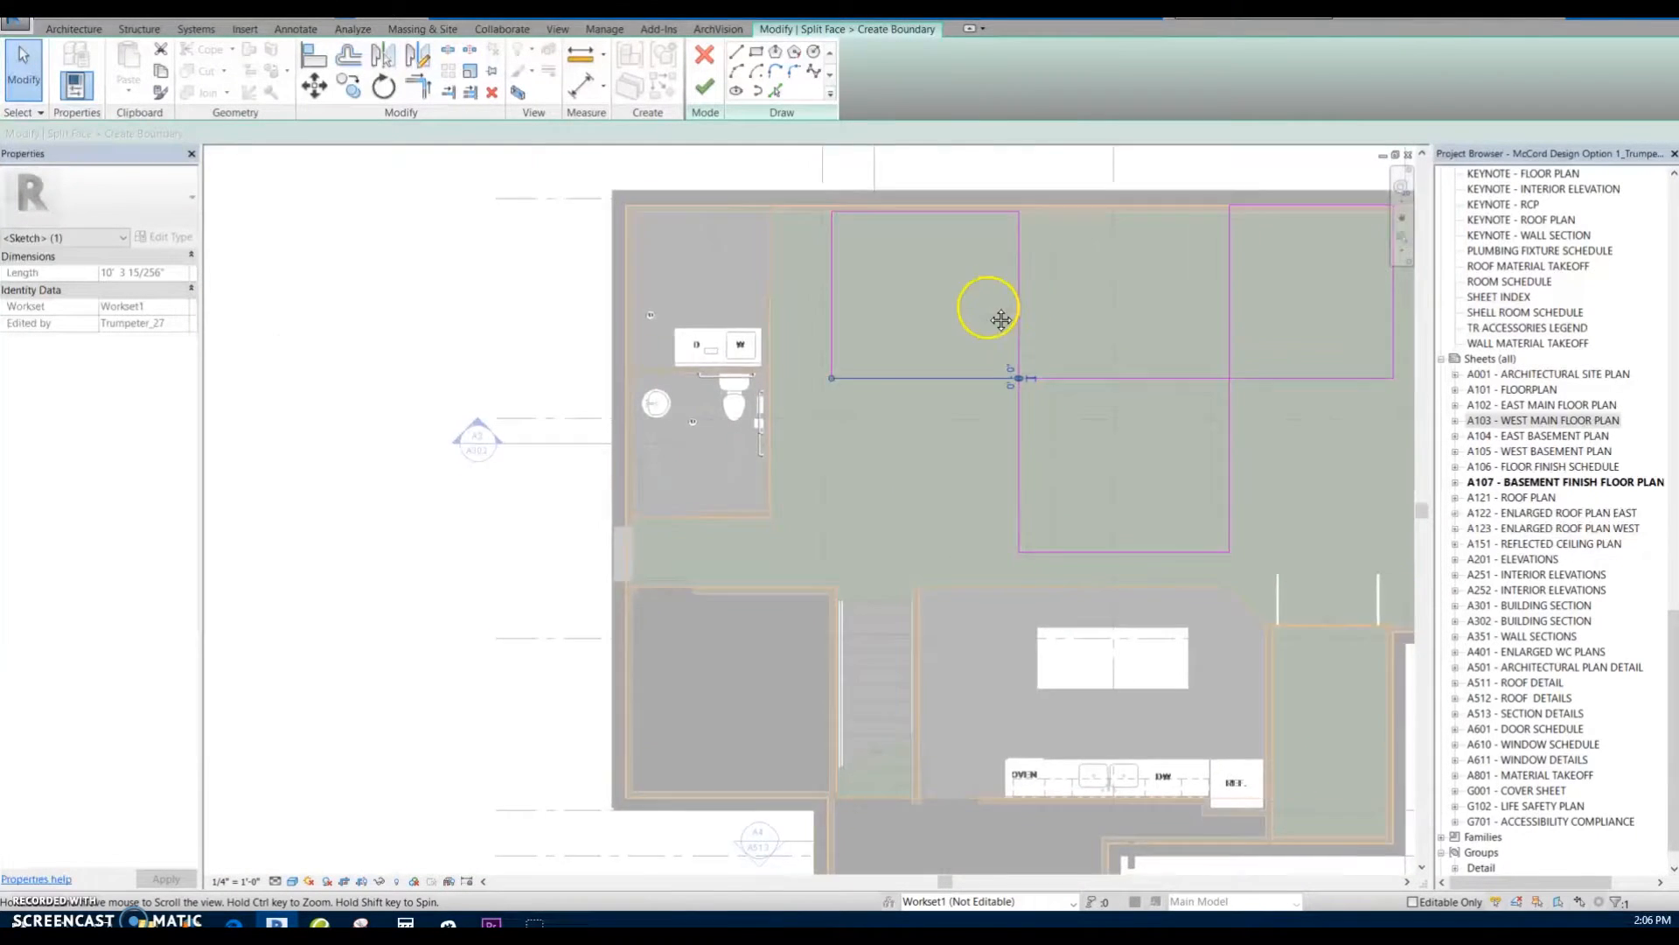
Step: Check the corner shared by the middle and third rectangles and try again to finish the boundary
scroll(1005, 393, up, 1)
scroll(1020, 535, up, 10)
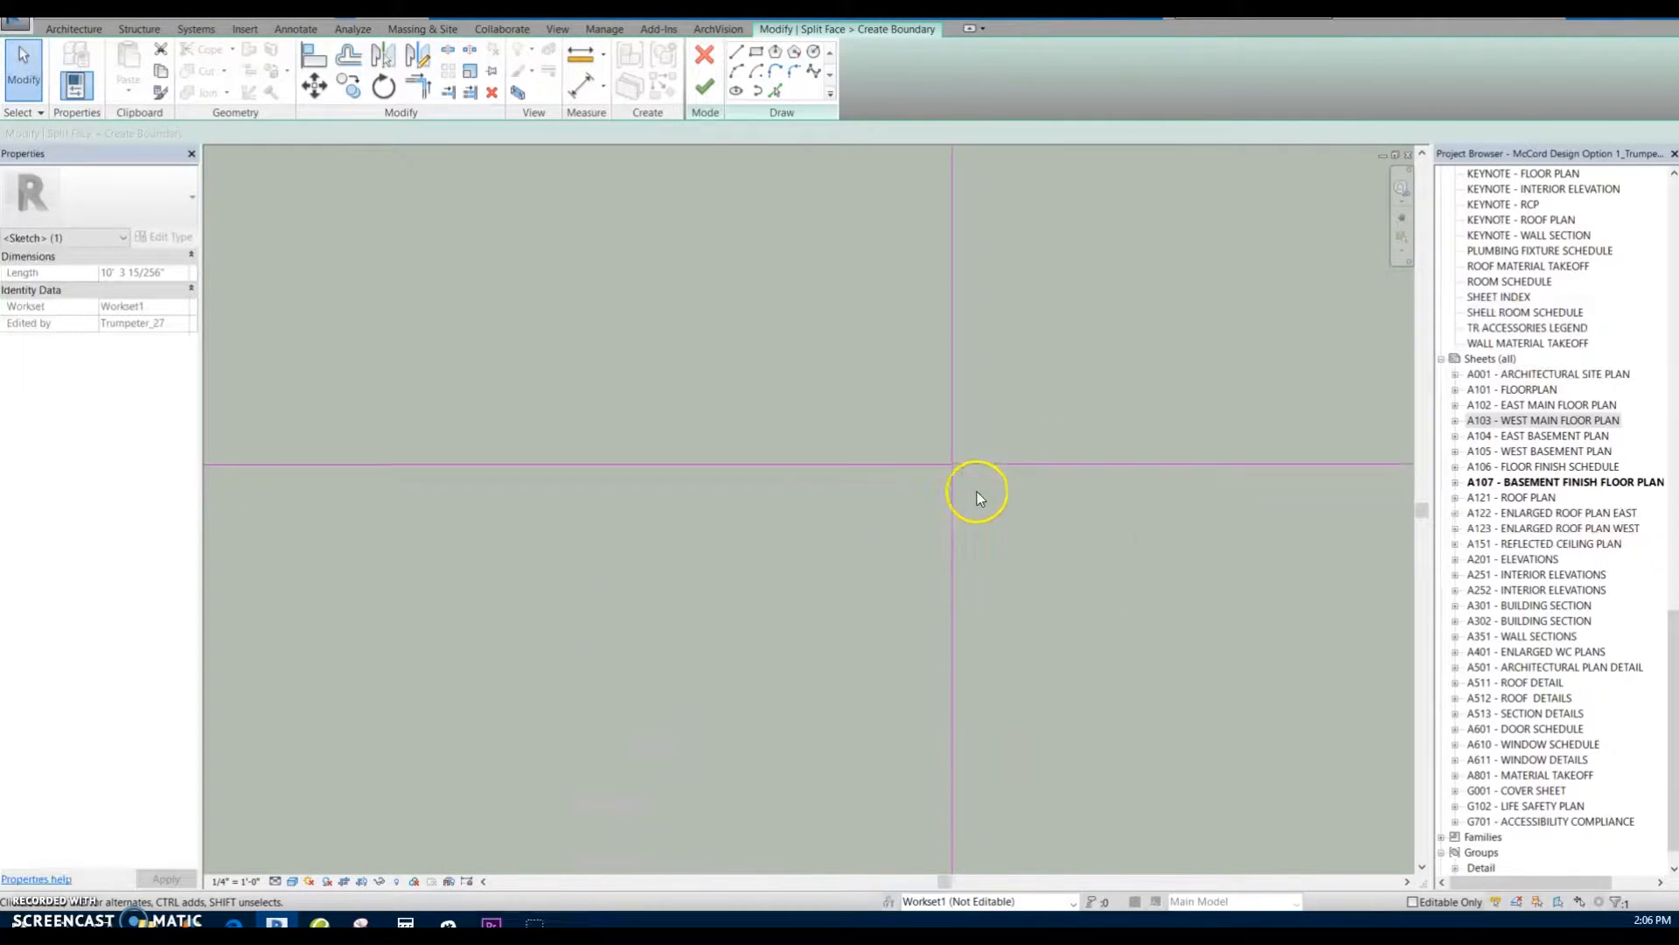
scroll(918, 431, up, 6)
scroll(1015, 525, down, 2)
scroll(1025, 518, down, 1)
click(1031, 569)
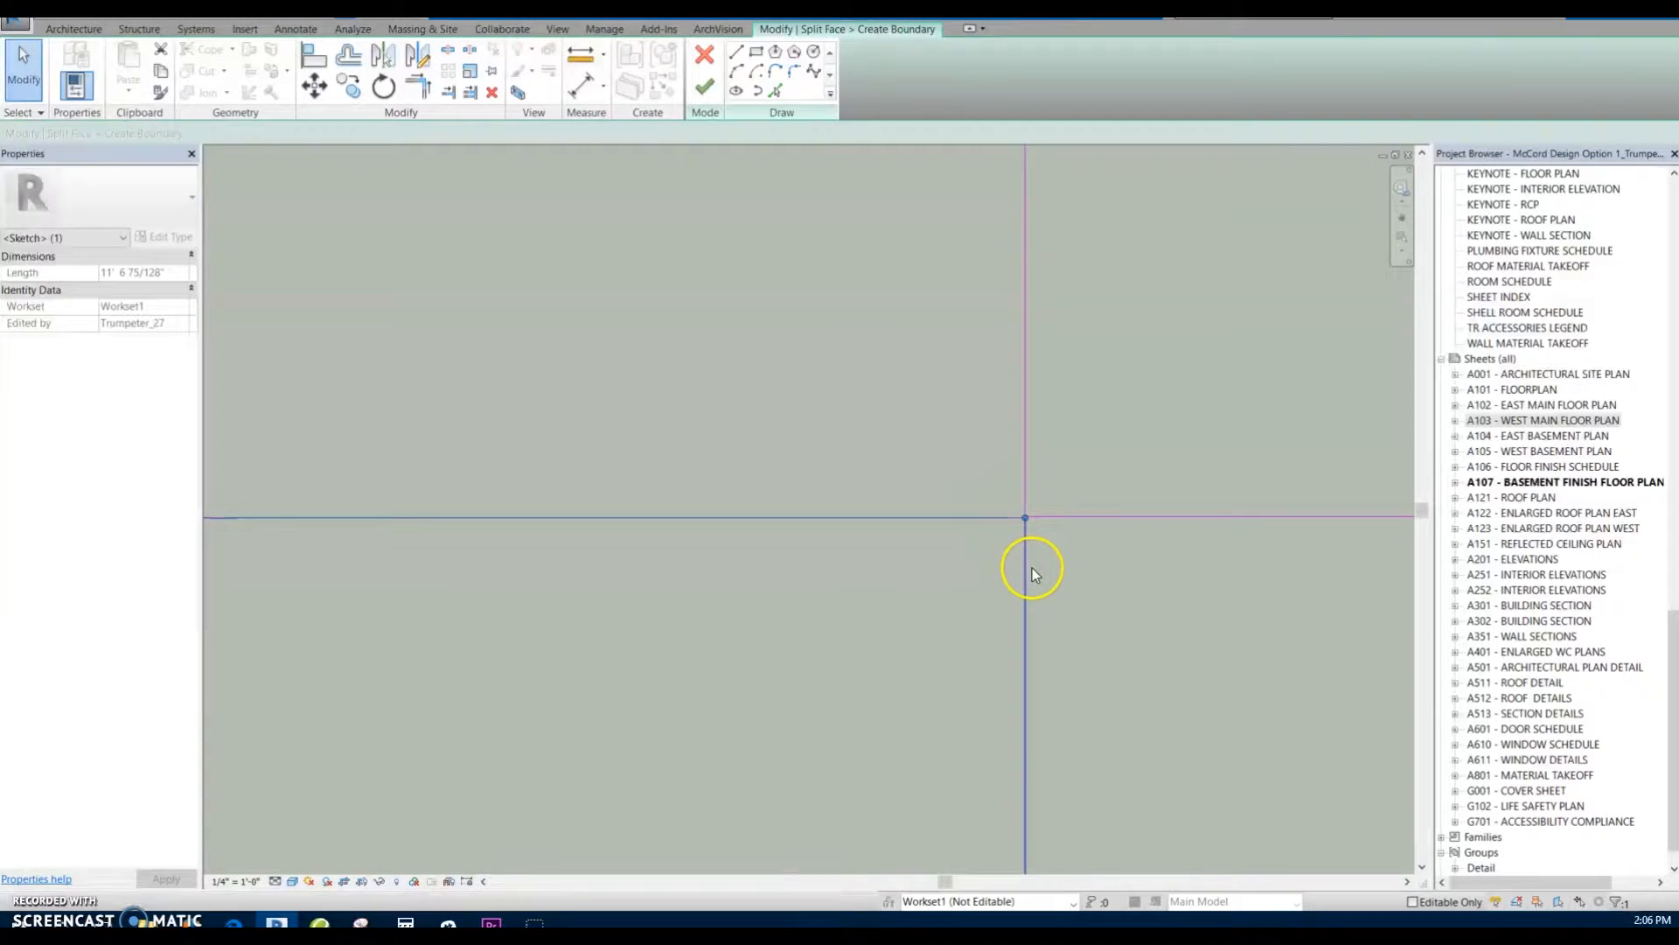
scroll(1004, 571, down, 13)
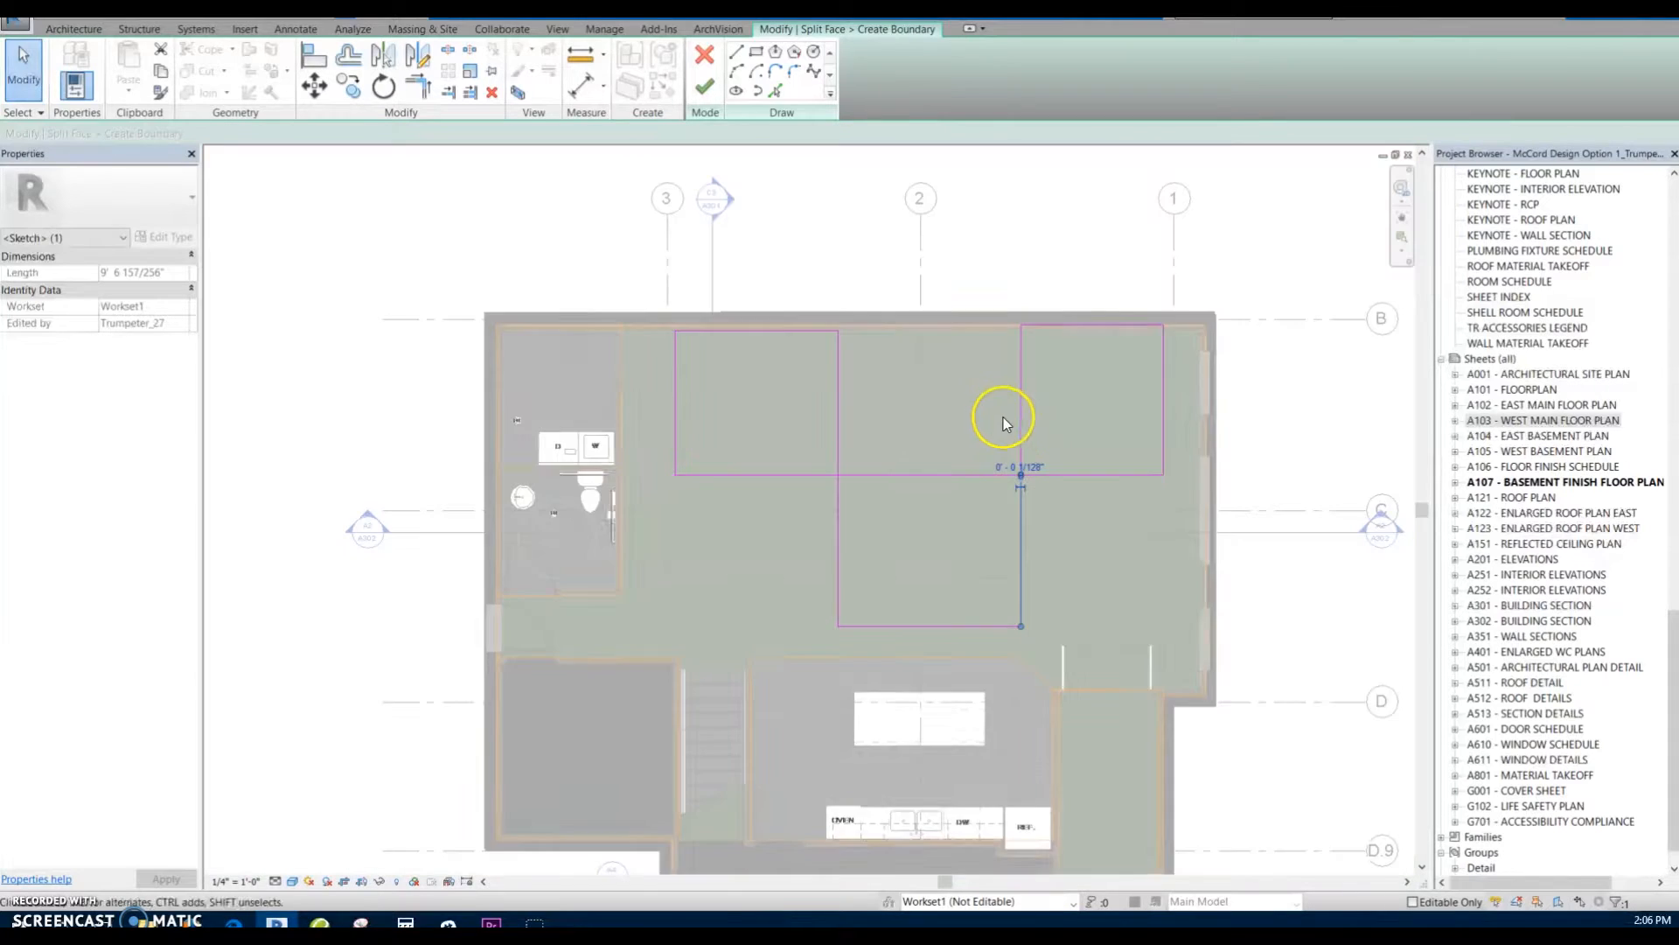
middle_drag(1004, 418, 962, 466)
click(785, 235)
click(707, 88)
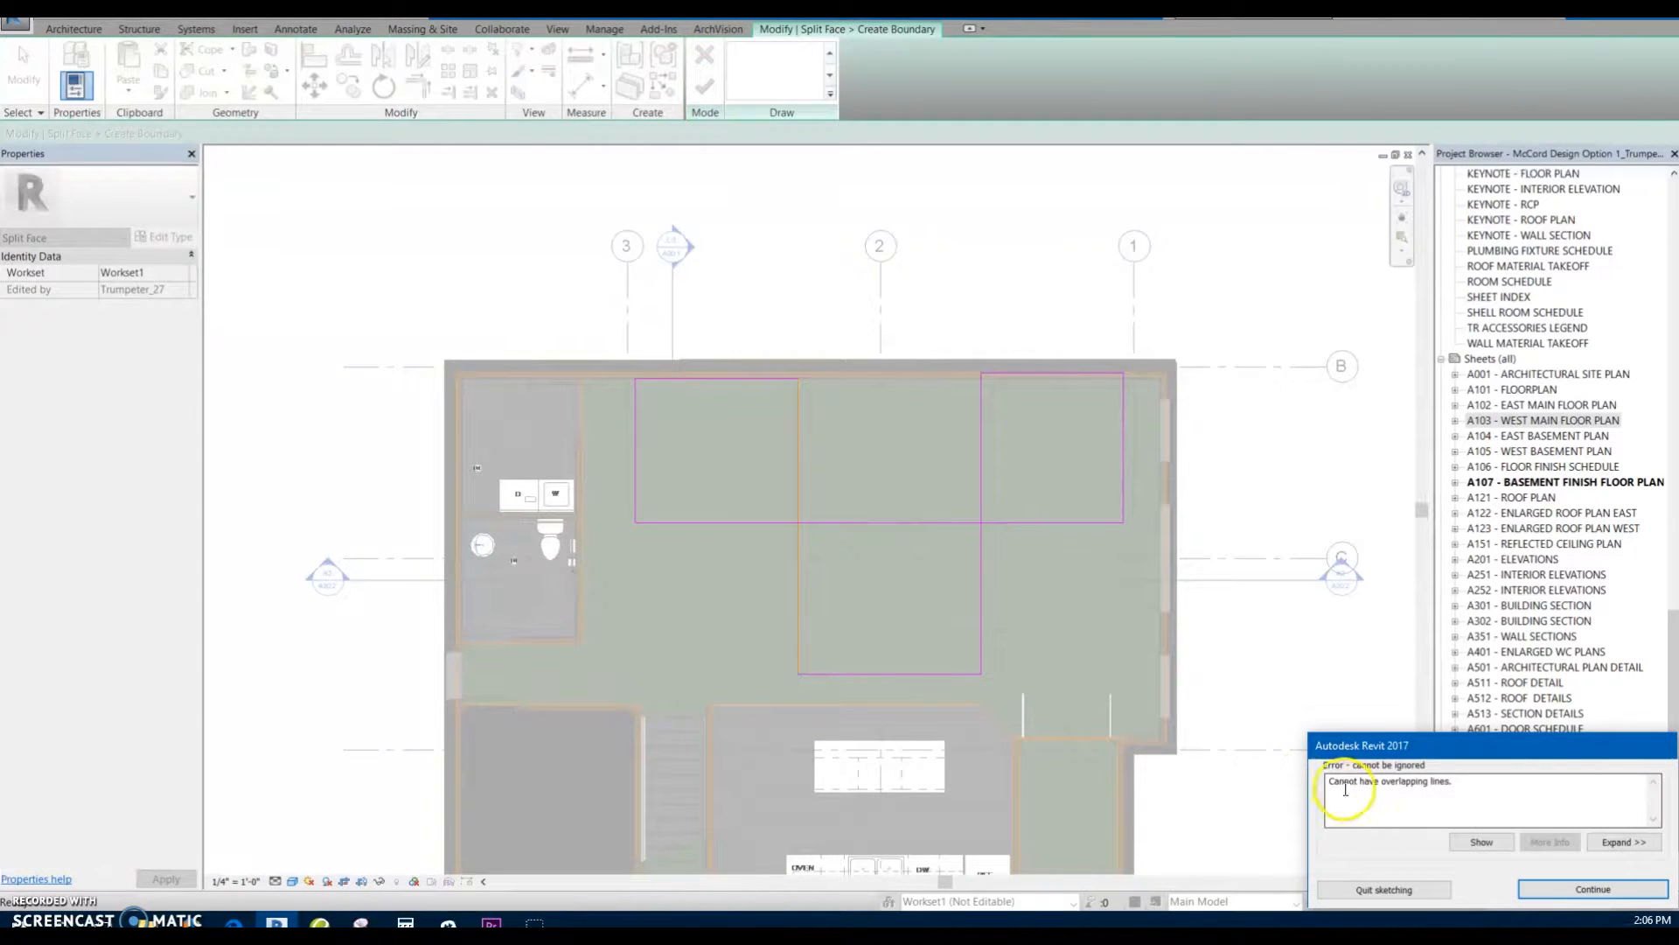
click(1542, 900)
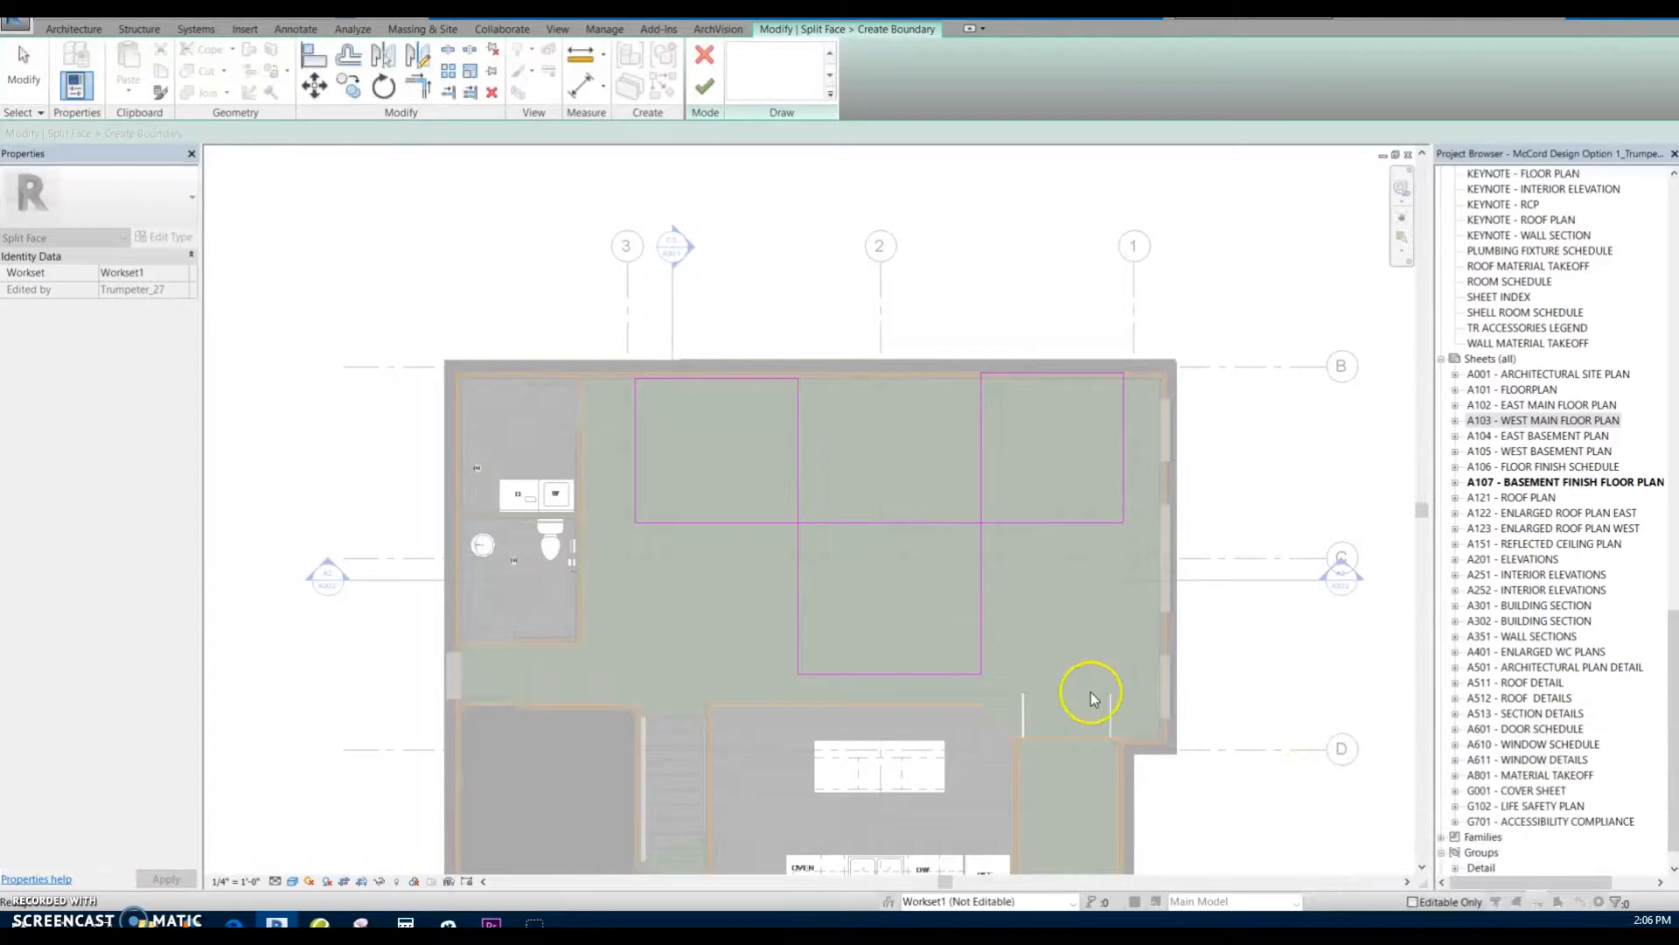
Step: Delete the overlapping duplicate lines along the first rectangle's right edge and the middle rectangle's left edge
scroll(768, 583, up, 5)
click(829, 590)
key(Delete)
click(819, 426)
key(Delete)
scroll(832, 478, up, 9)
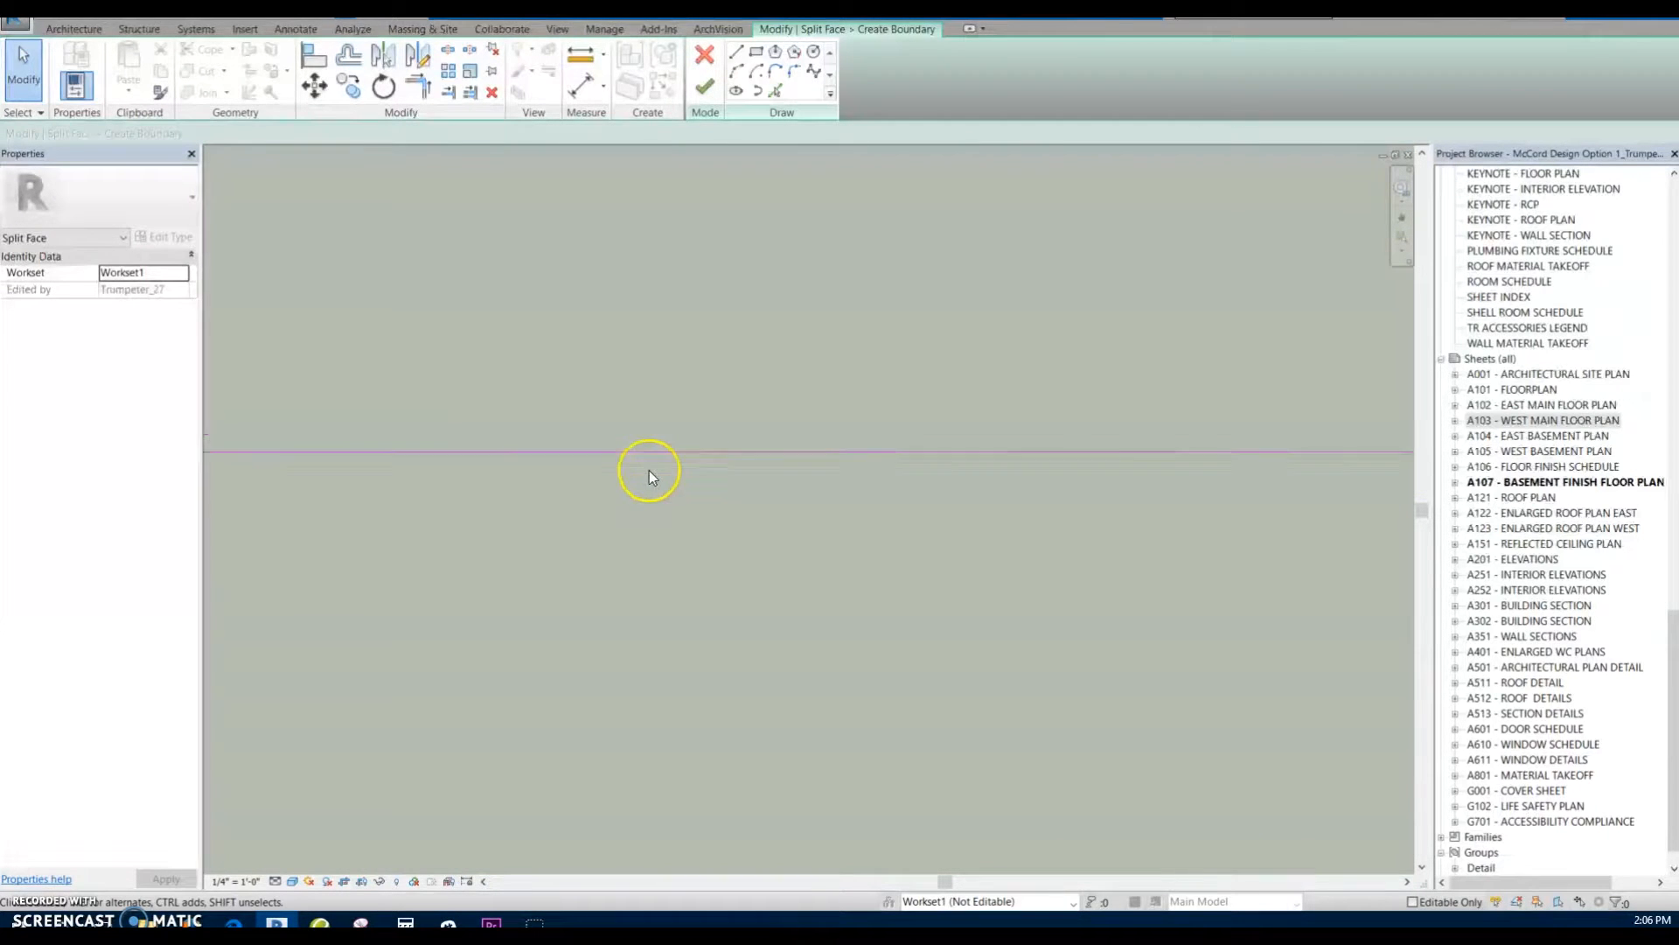
scroll(656, 467, down, 6)
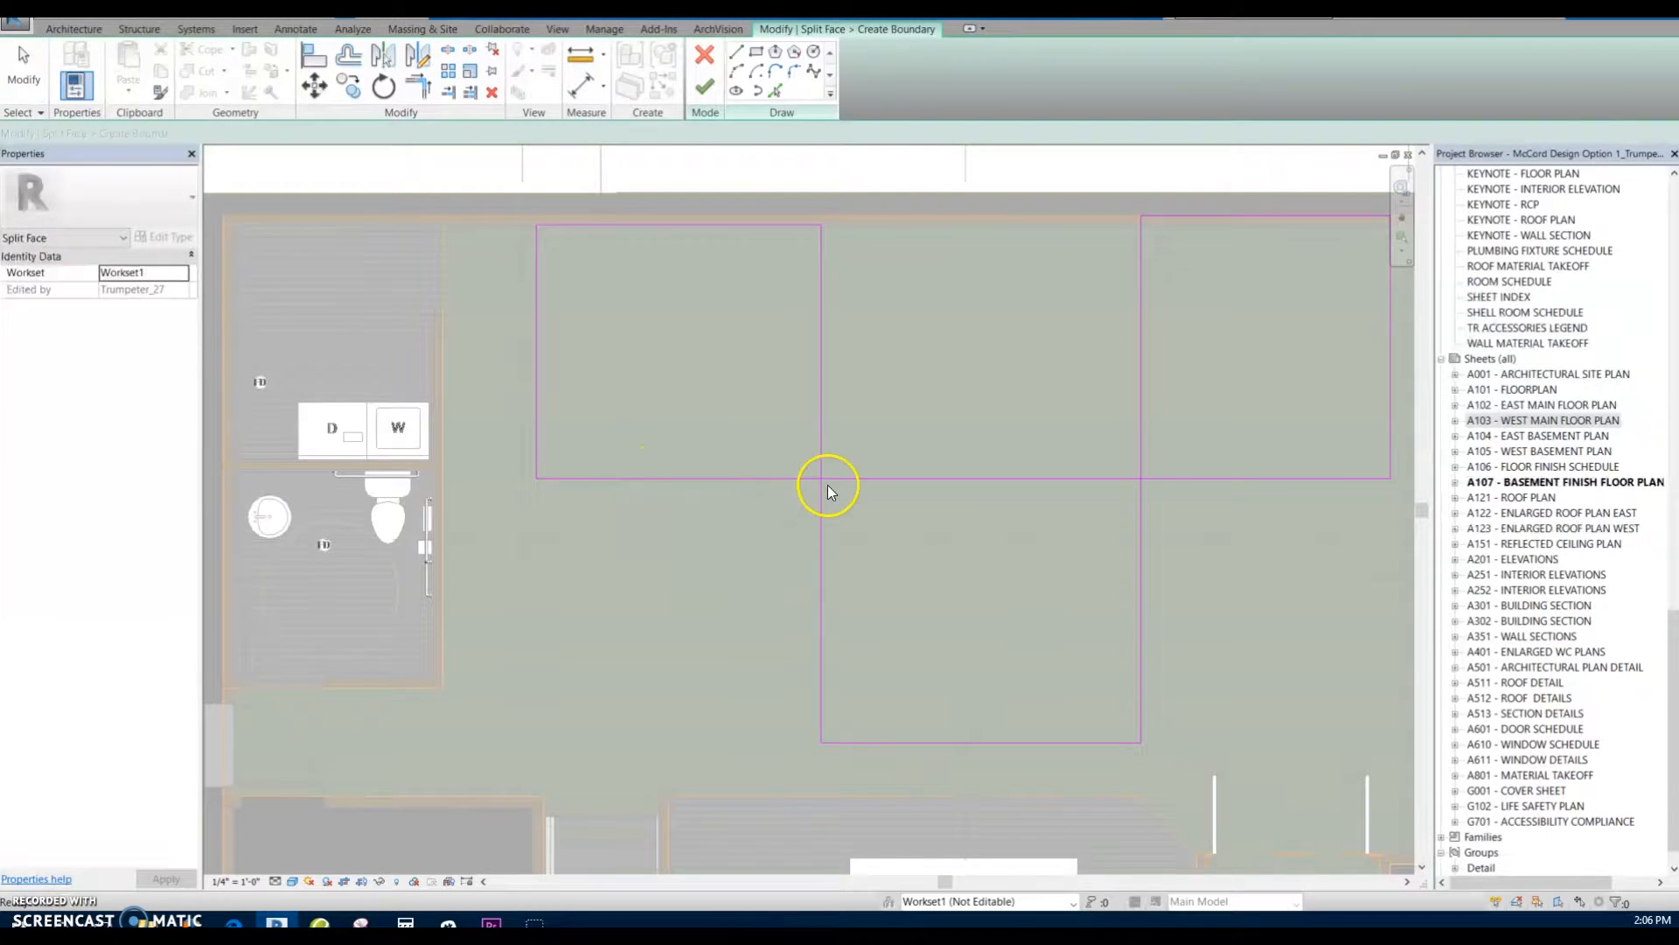
Step: Nudge the middle rectangle's left edge slightly right, away from the first rectangle's corner
scroll(822, 479, up, 6)
middle_drag(865, 466, 1002, 456)
click(1016, 492)
drag(1015, 492, 1019, 505)
key(Right)
key(Right)
key(Right)
key(Right)
key(Right)
key(Right)
key(Right)
key(Right)
Step: Trim the separate corners of the first and middle rectangles where they meet and try to finish the boundary
scroll(1108, 540, down, 6)
mouse_move(1133, 593)
middle_down()
mouse_move(1149, 675)
mouse_move(864, 626)
middle_up()
scroll(1149, 676, down, 2)
scroll(1095, 665, down, 3)
middle_drag(1095, 665, 957, 458)
key(t)
key(r)
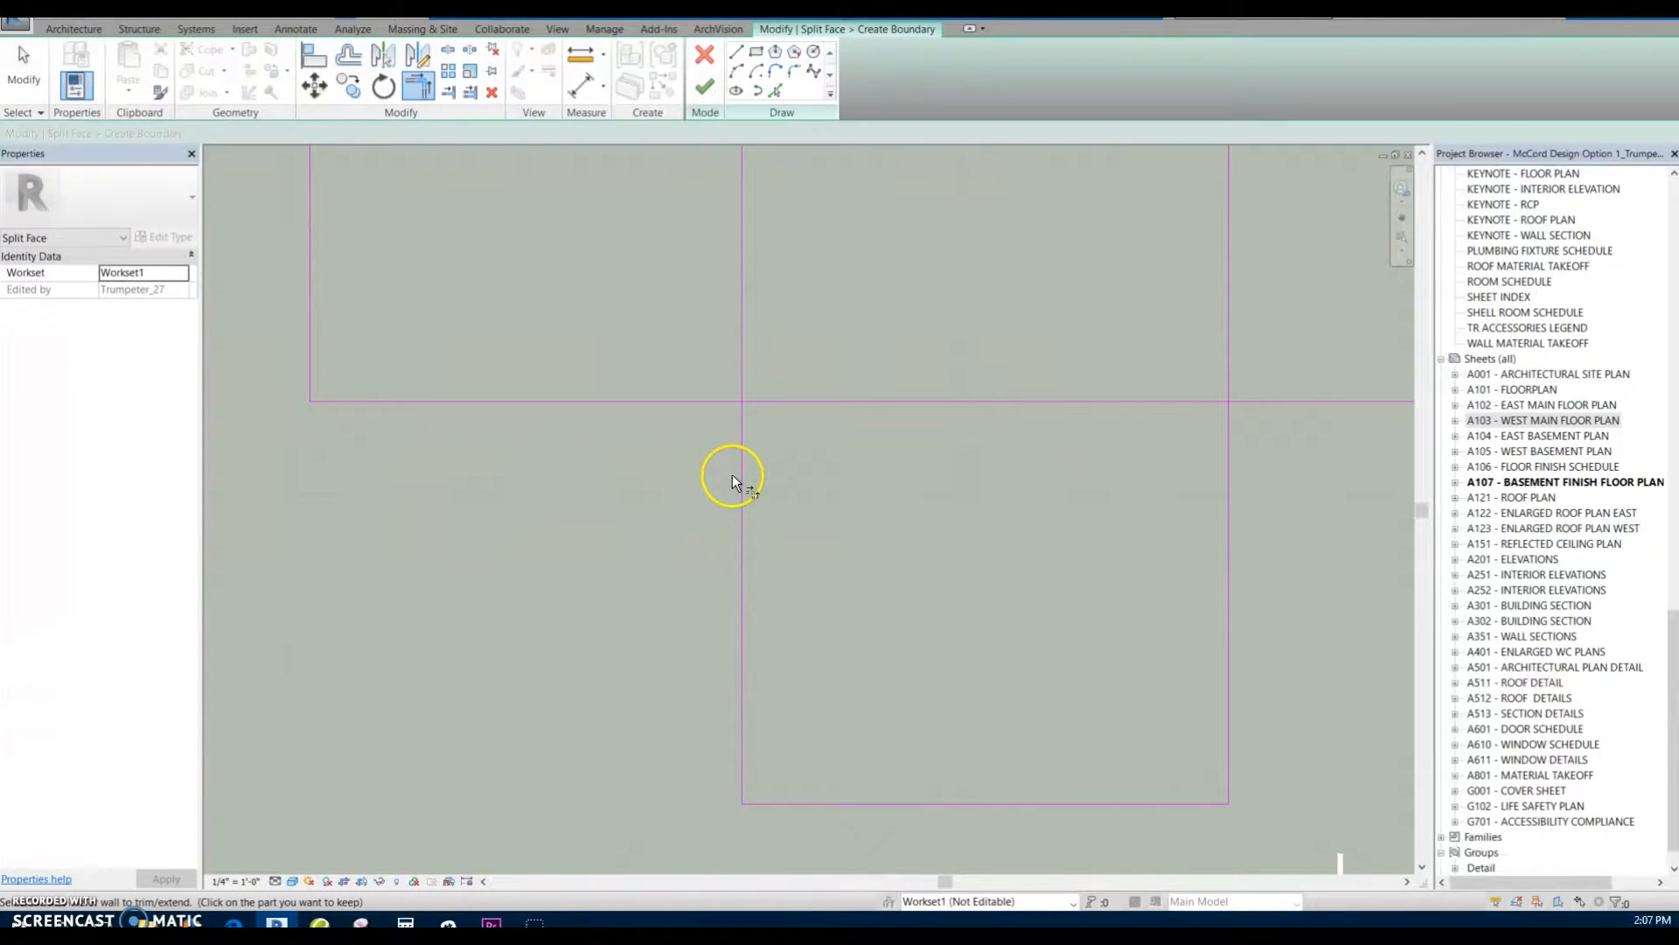
click(786, 401)
click(741, 370)
click(698, 401)
scroll(877, 403, down, 2)
middle_drag(937, 481, 796, 585)
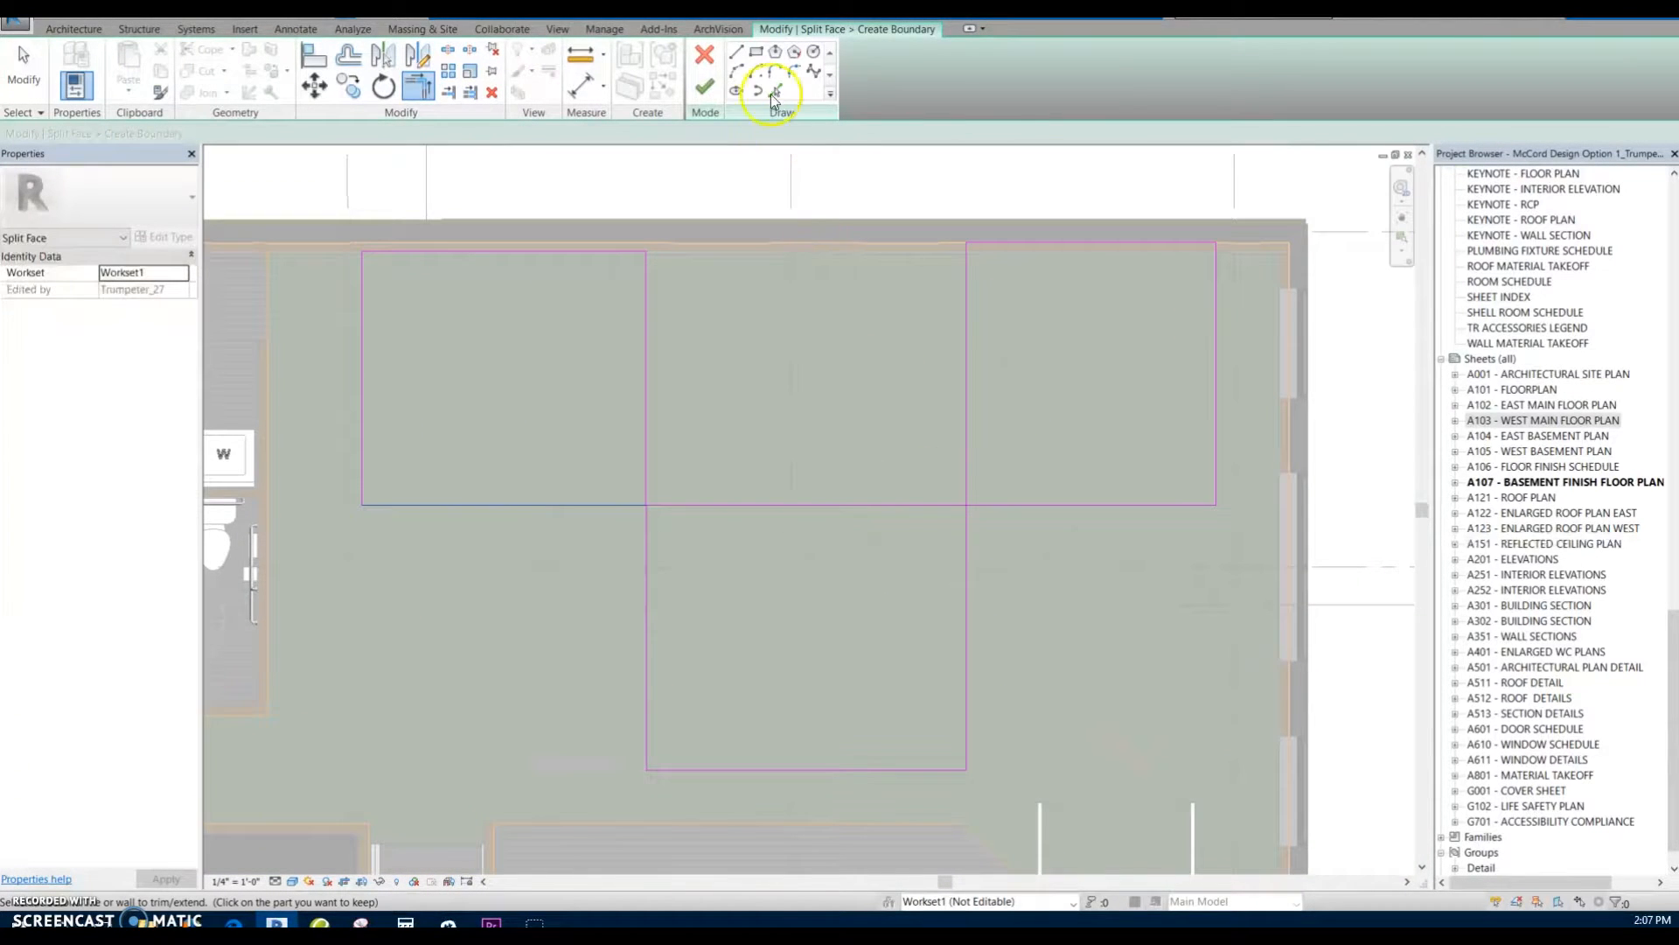
click(702, 84)
click(1523, 889)
Step: Trim the middle rectangle's right and upper edges at the third rectangle's corner and try to finish the boundary
scroll(1020, 534, up, 3)
click(903, 443)
click(904, 507)
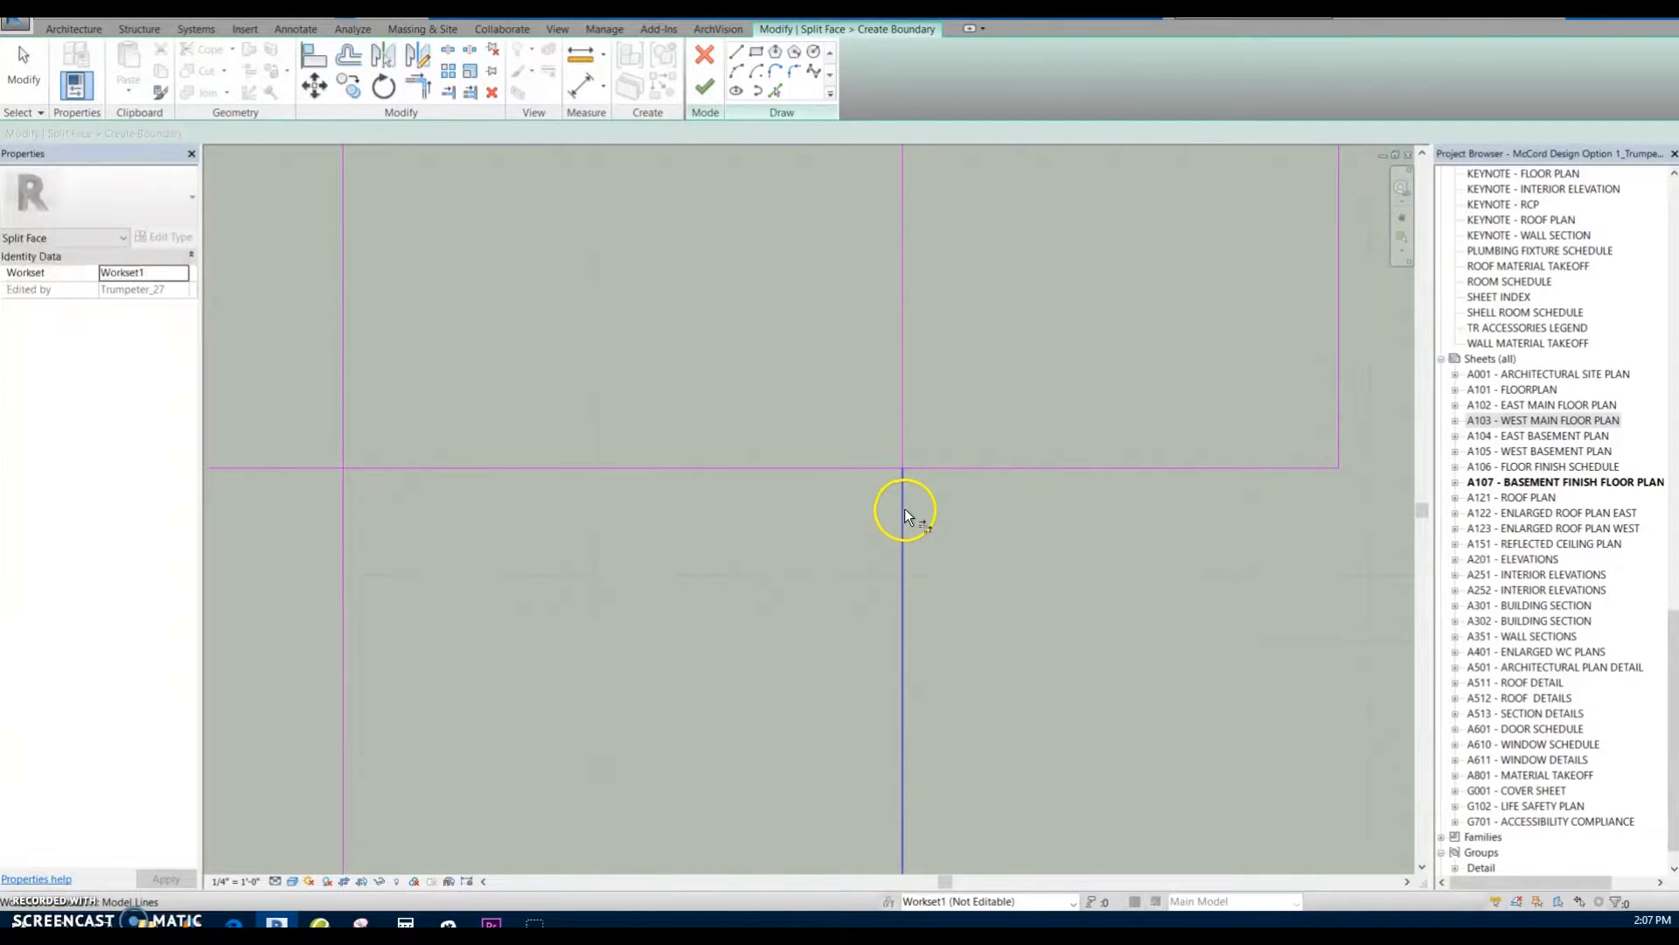
click(858, 460)
key(Escape)
scroll(847, 517, down, 5)
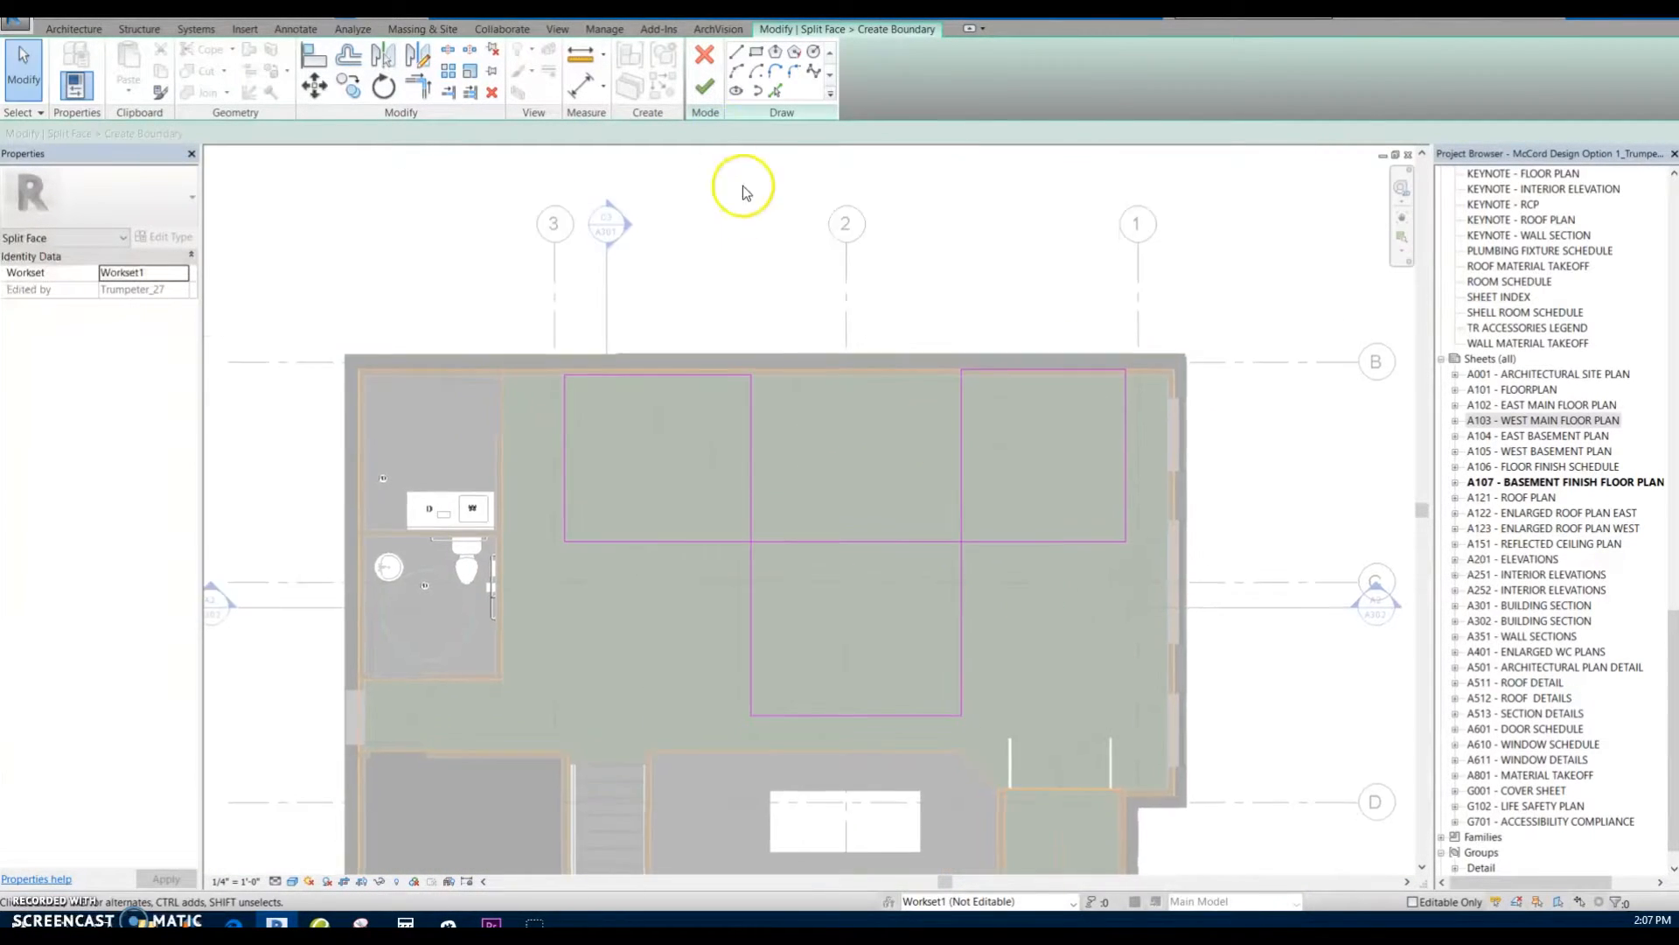
click(703, 87)
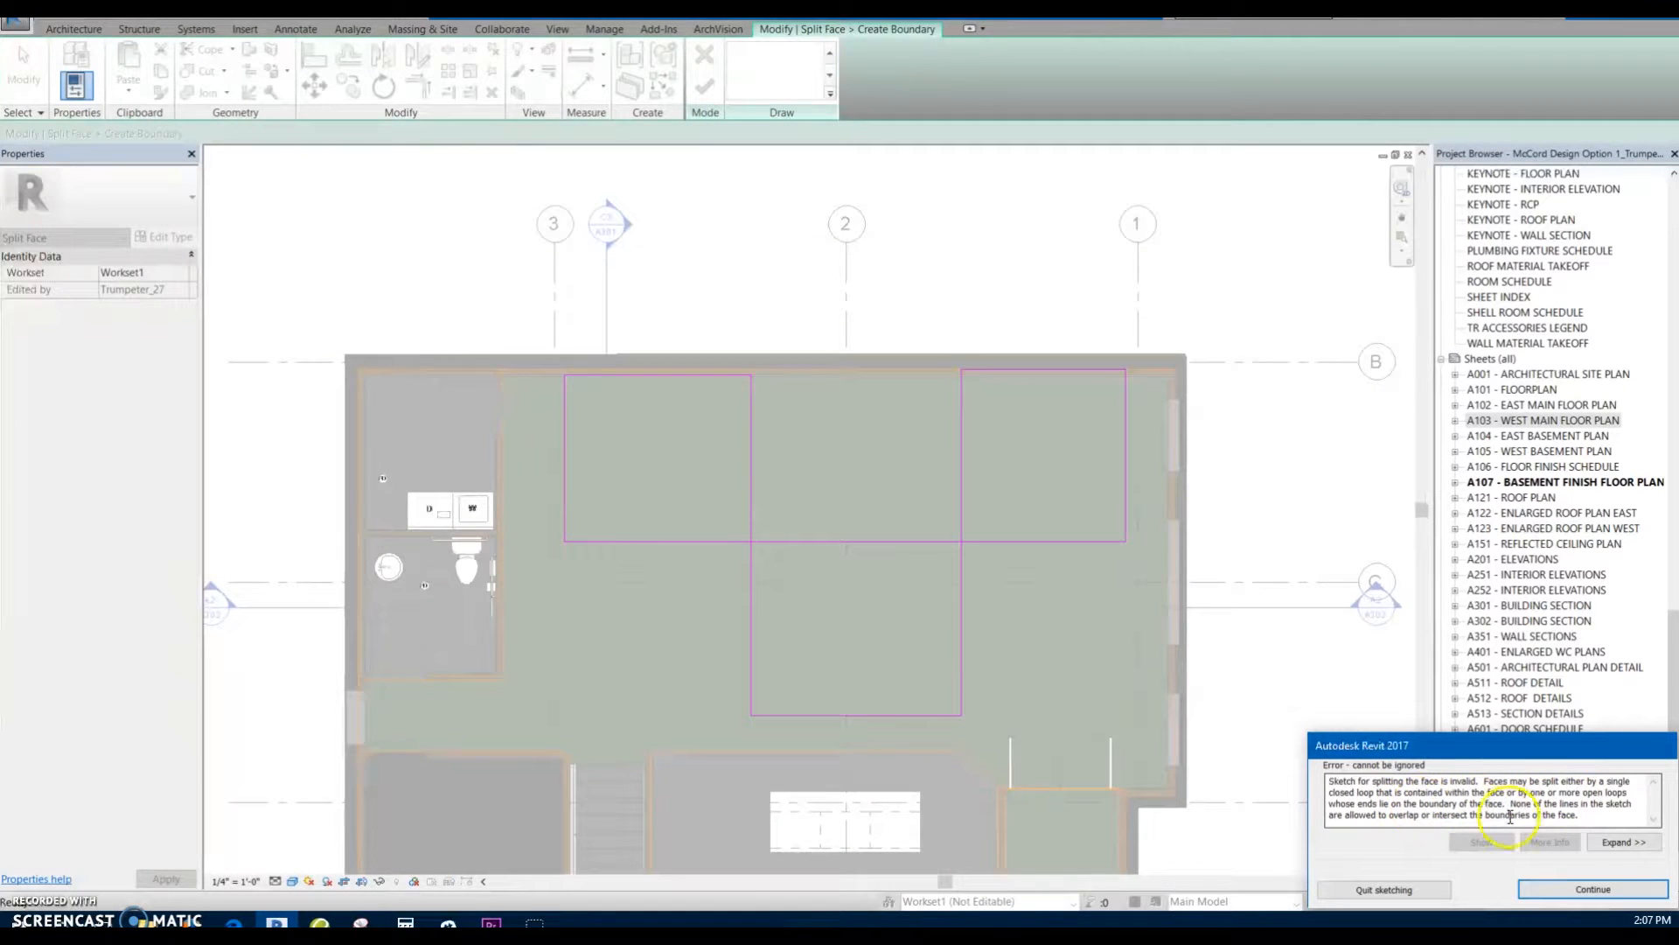
click(1606, 901)
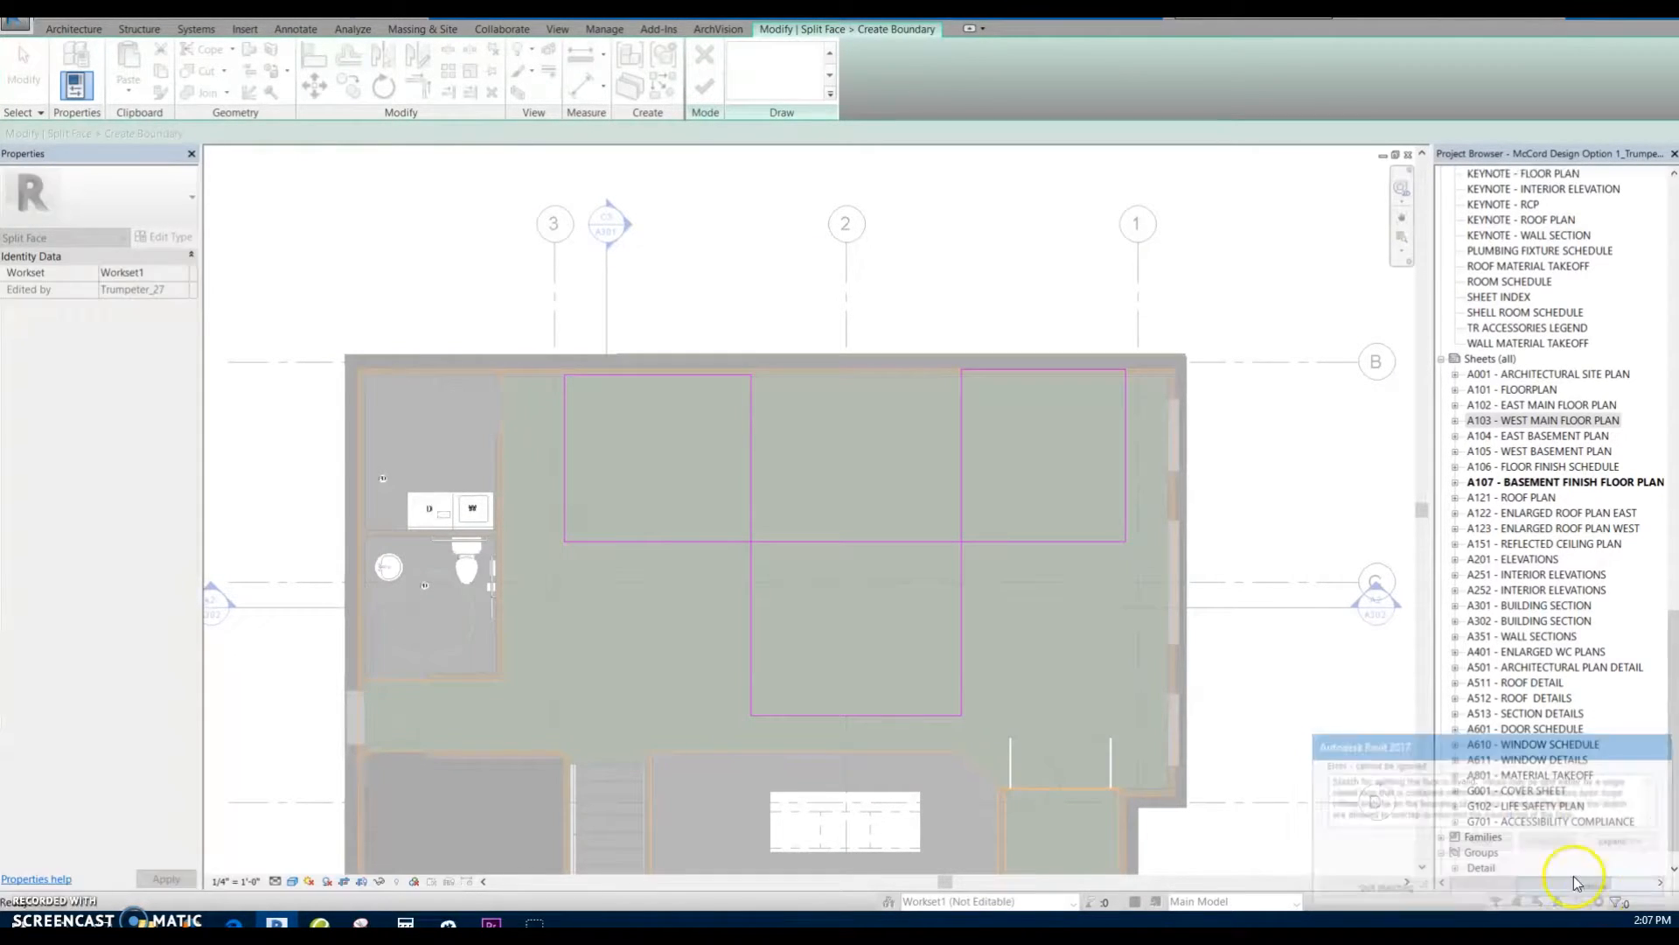
Step: Delete the middle and third rectangles and finish the split face with only the first rectangle
drag(1236, 749, 872, 244)
key(Delete)
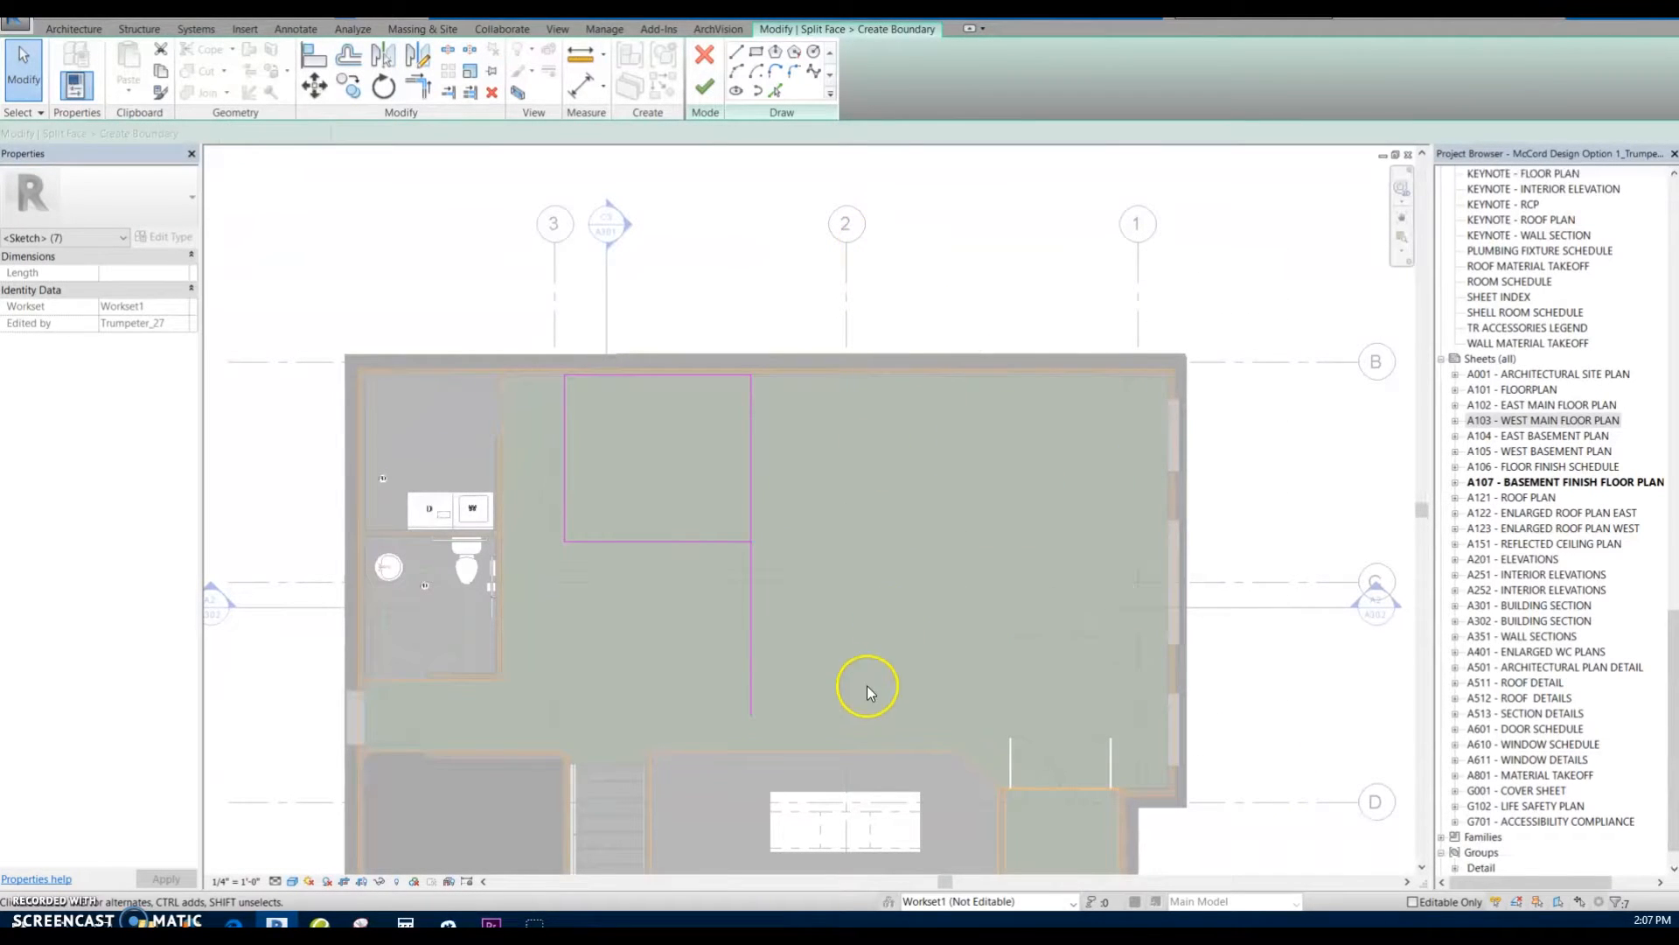
click(712, 88)
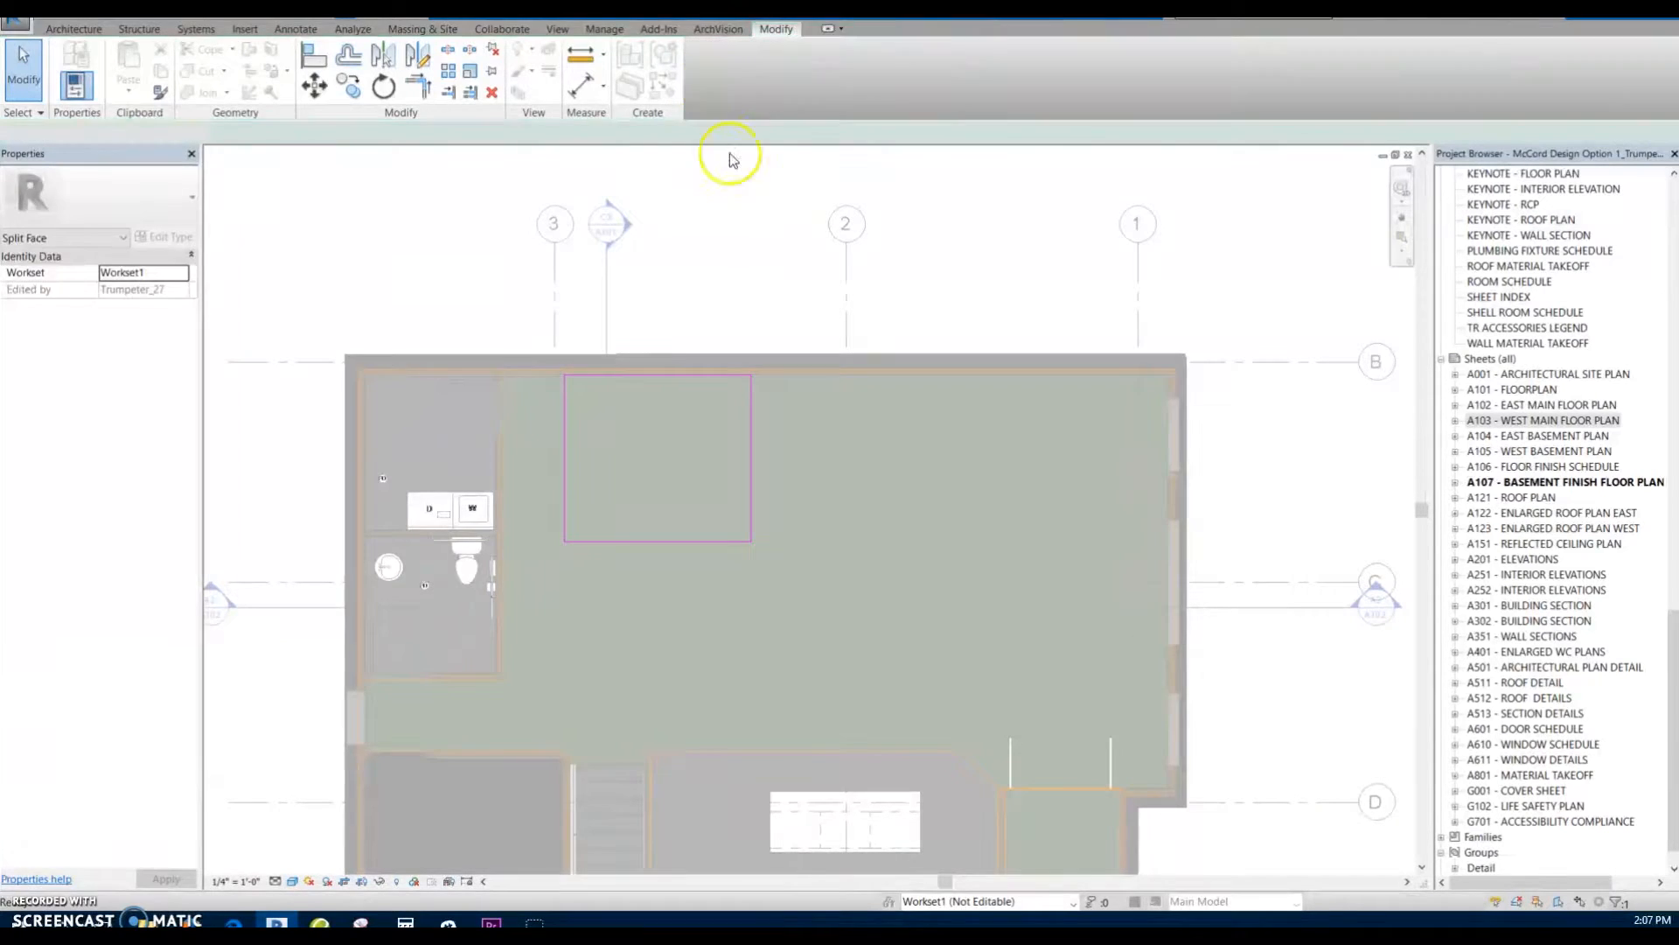
Step: Sketch a new split face rectangle about 7' 7" square from the first region's lower-right corner and try to finish it
click(866, 554)
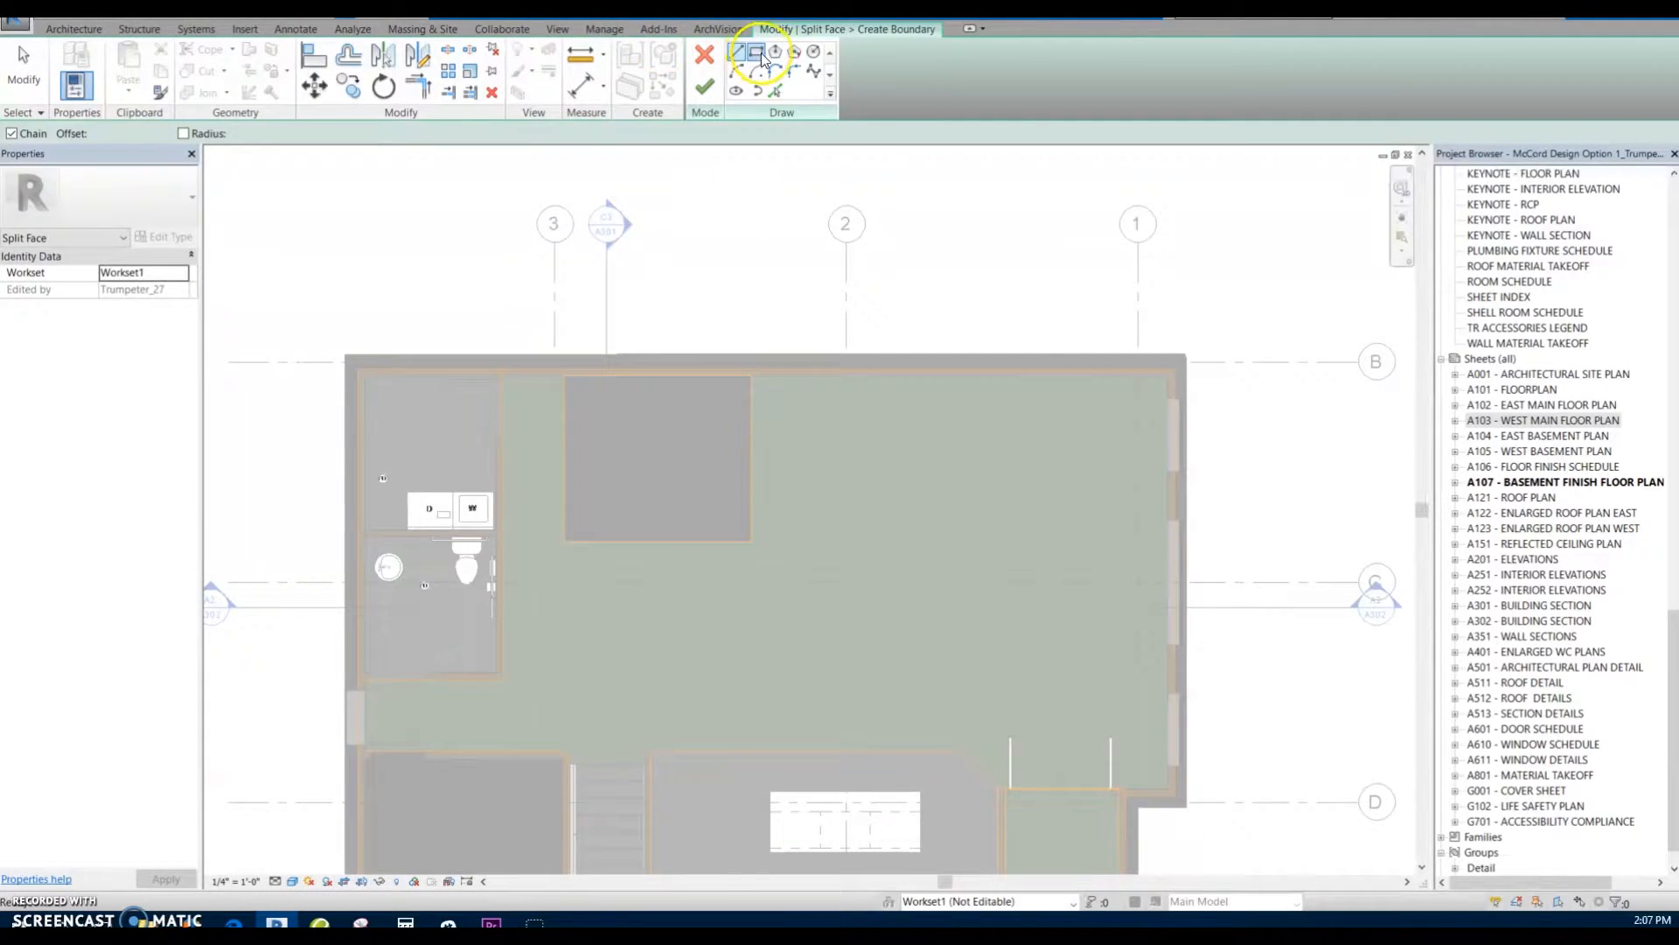
click(756, 52)
scroll(760, 554, up, 5)
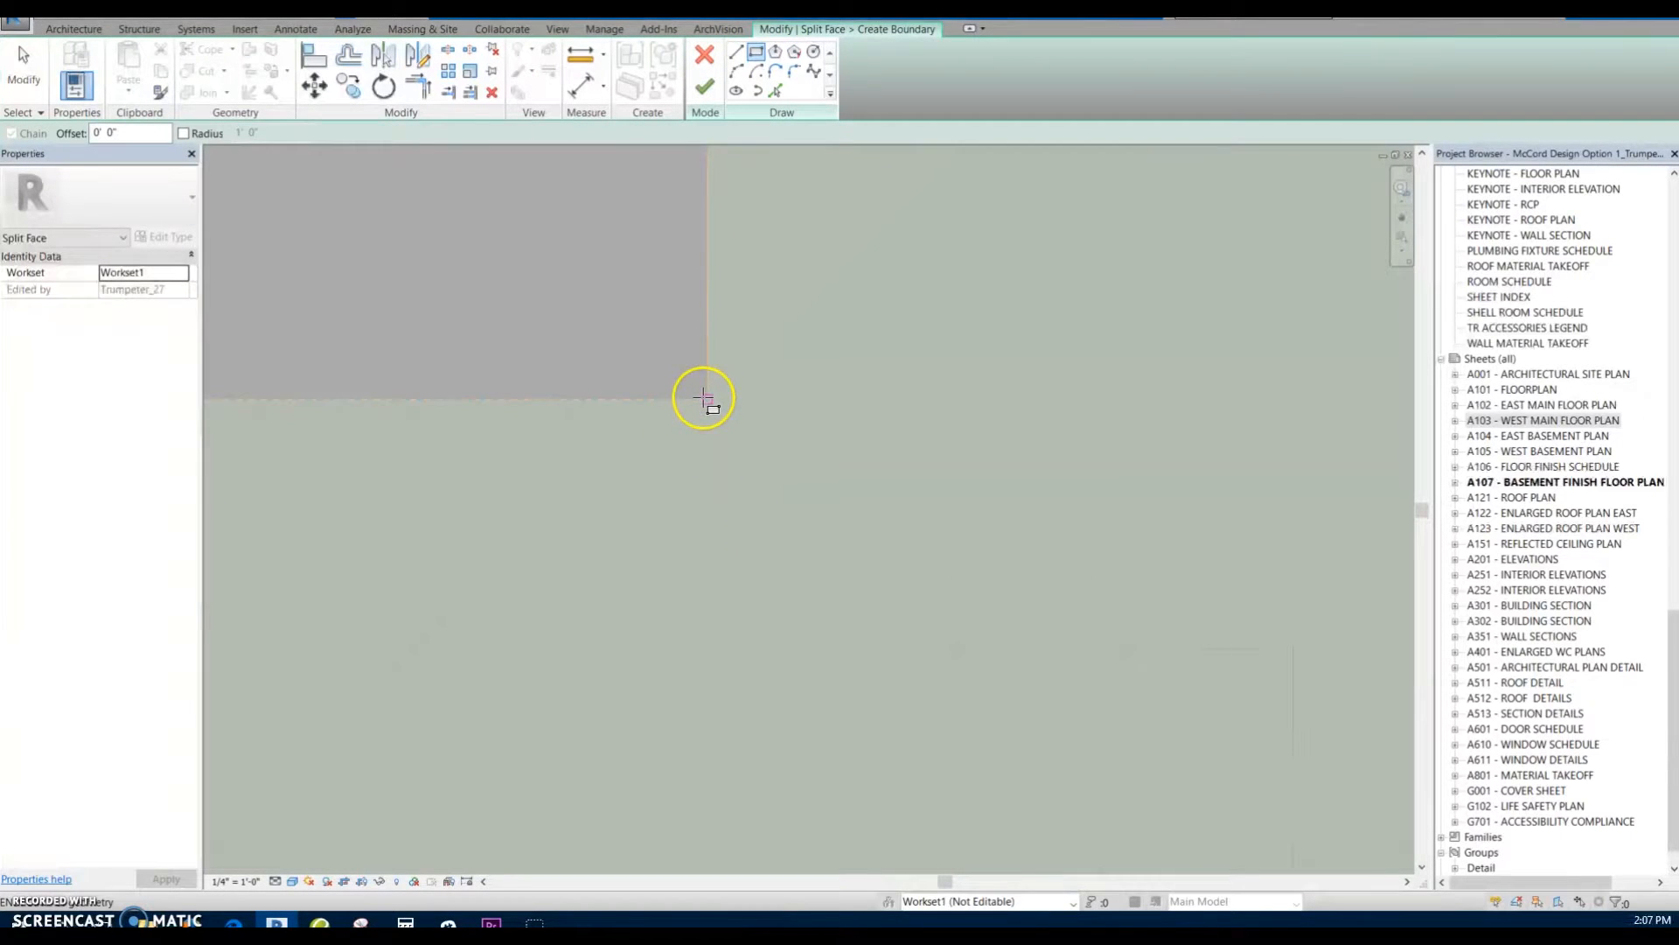
scroll(936, 554, down, 6)
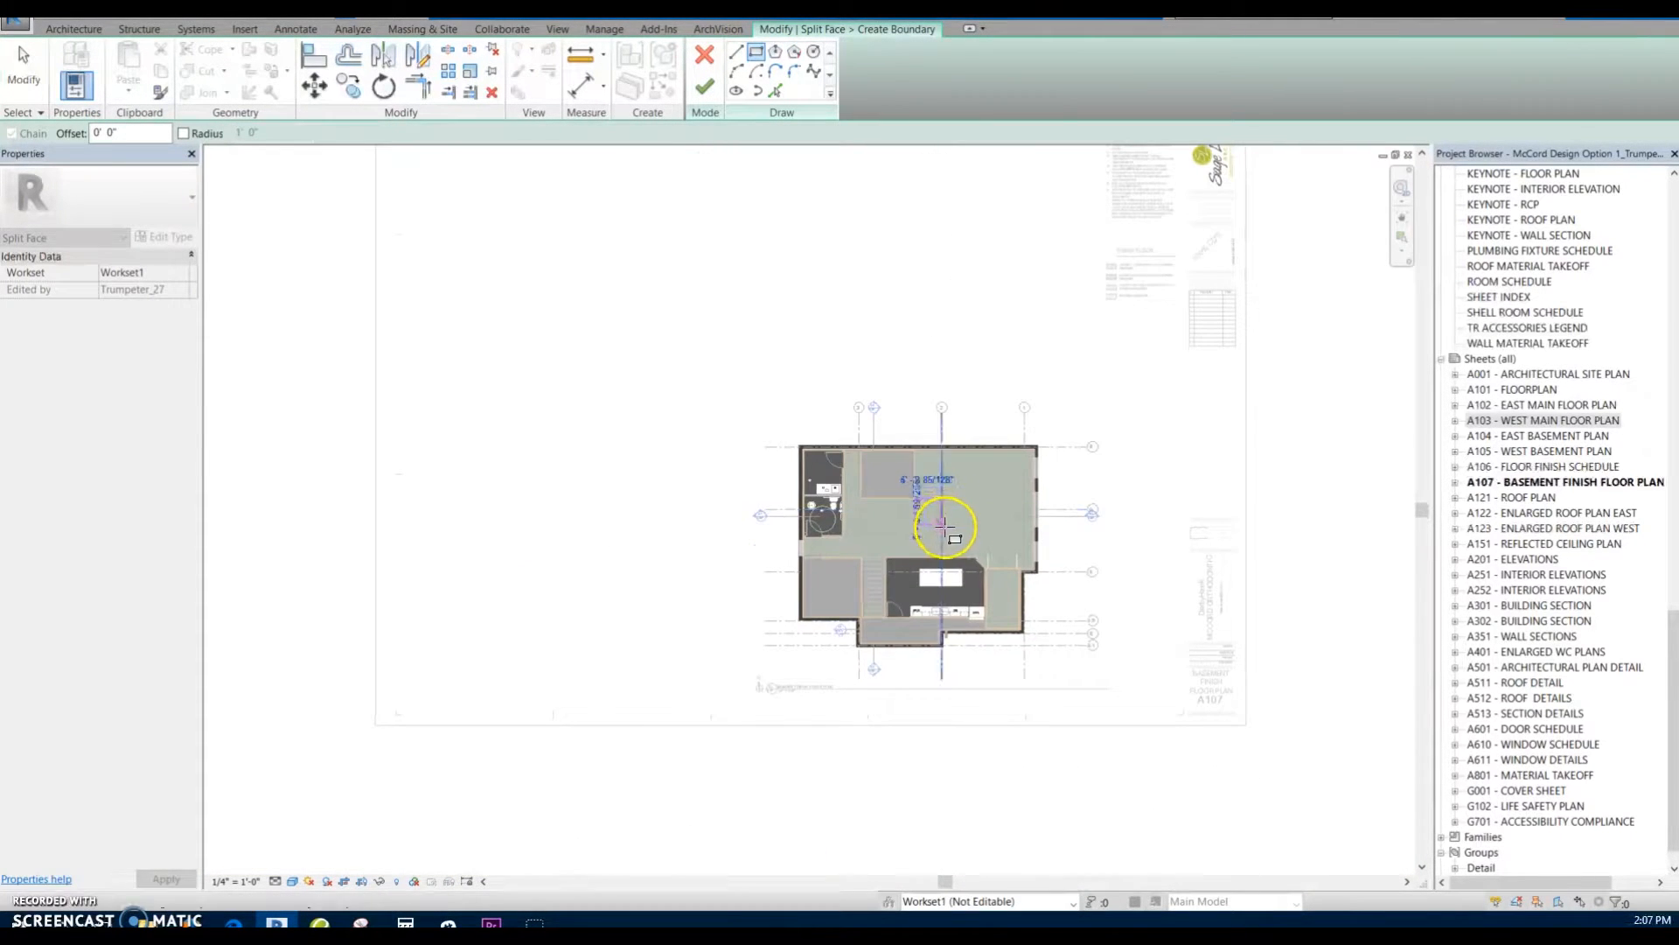
click(955, 538)
scroll(919, 507, up, 6)
key(Escape)
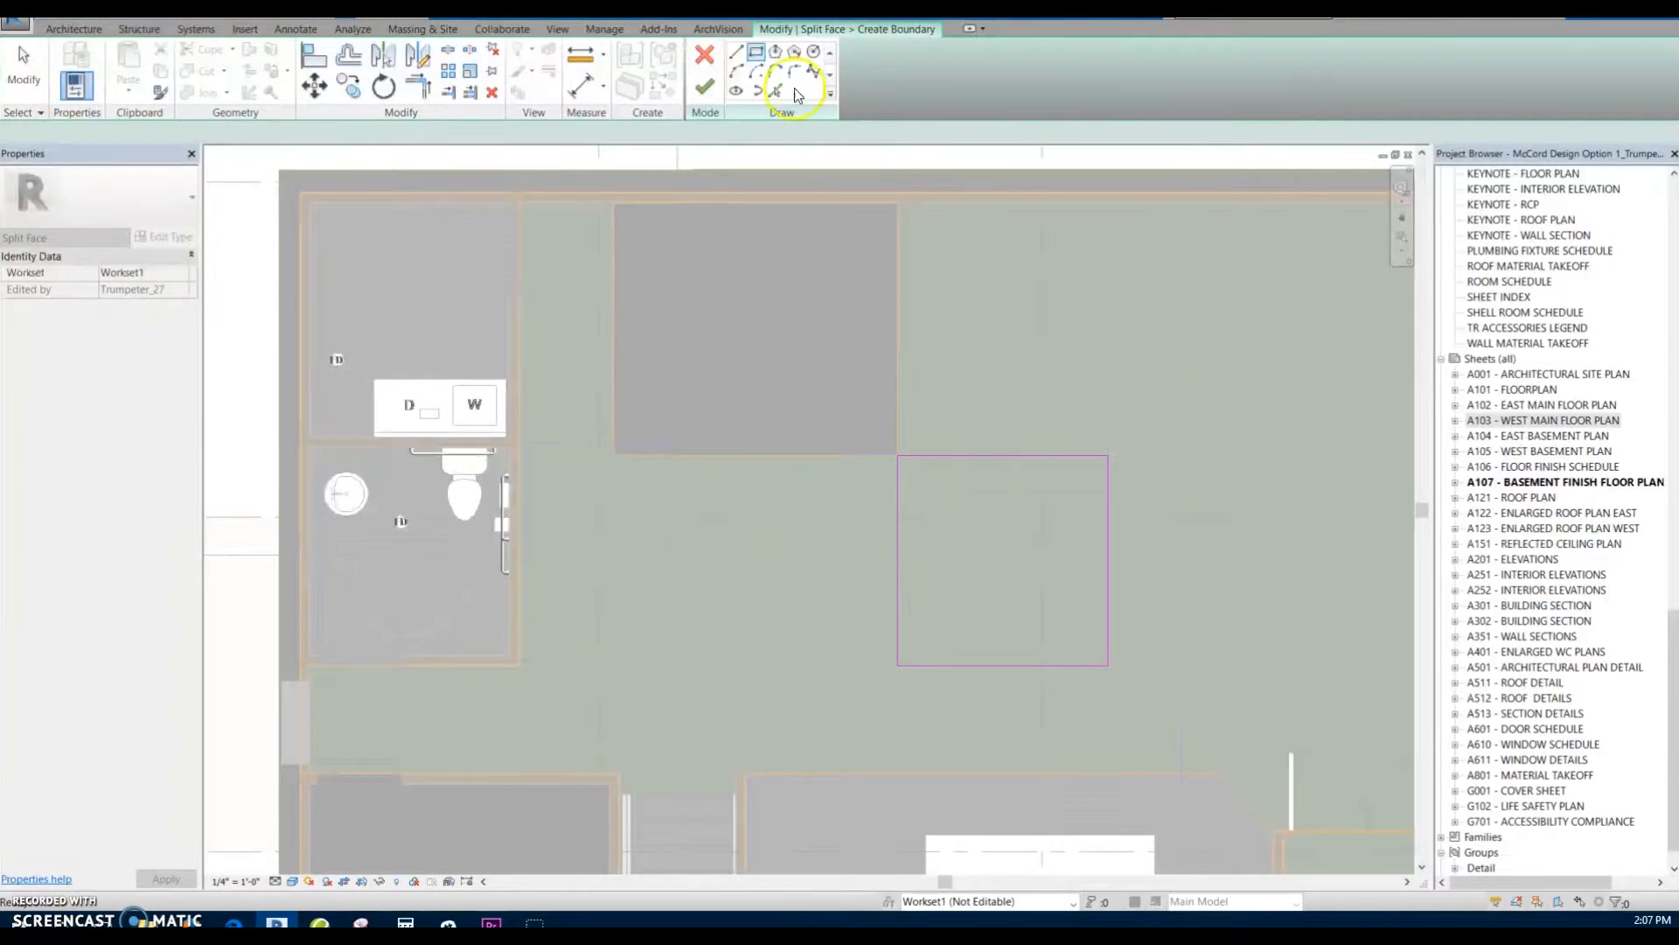
click(705, 86)
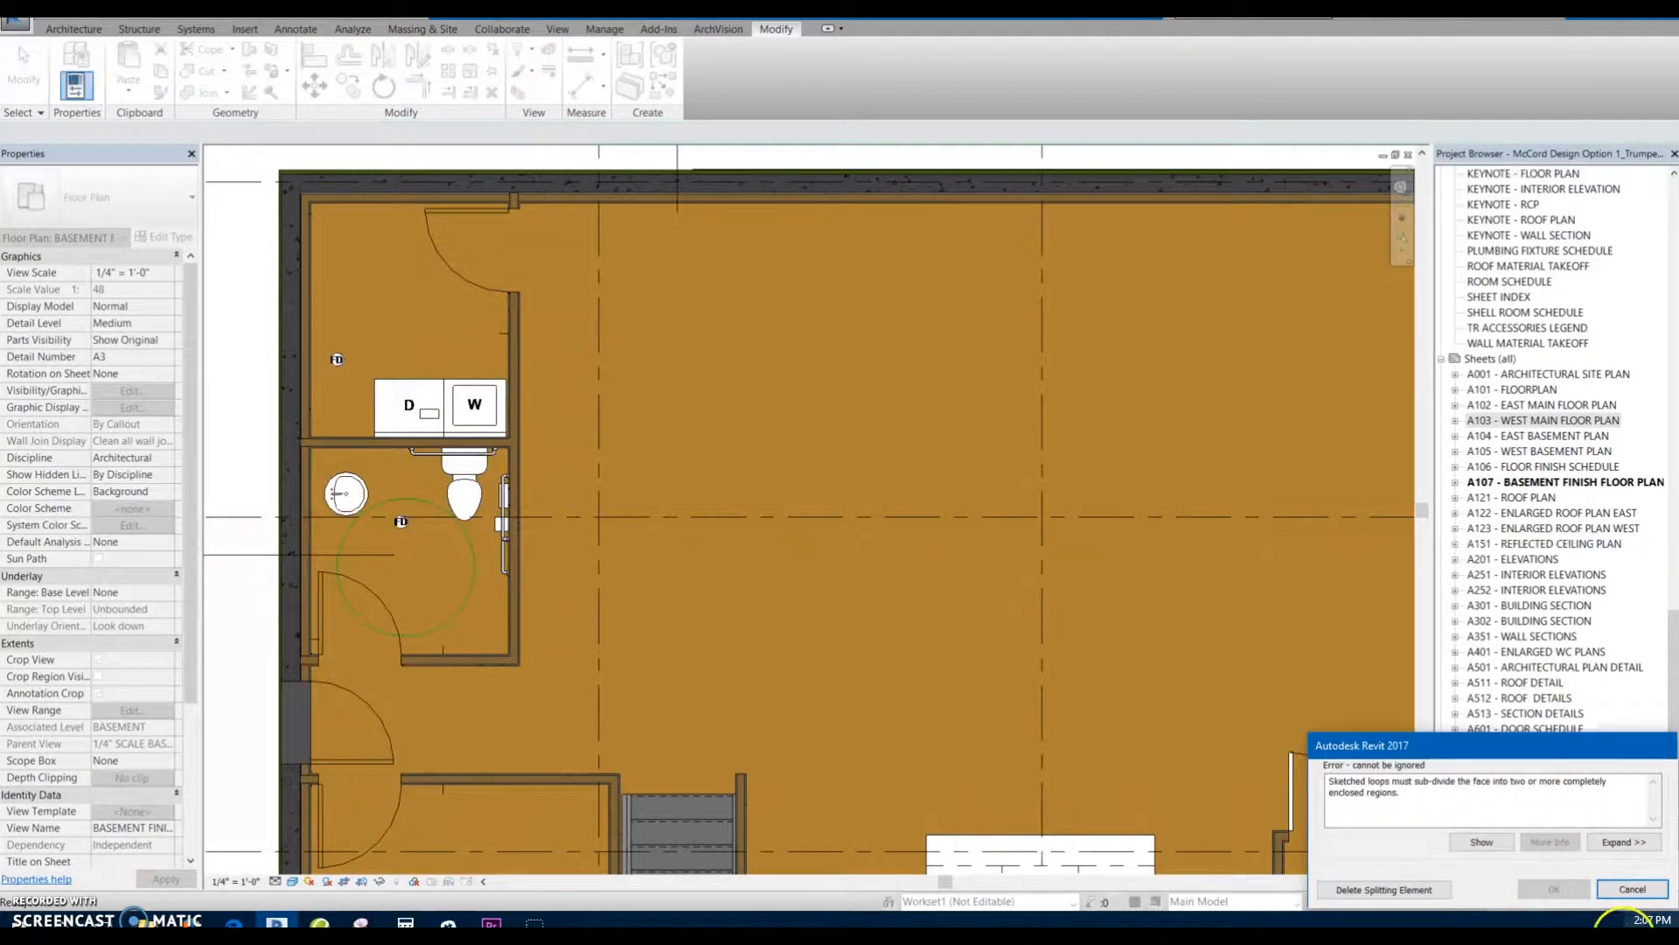
click(1634, 896)
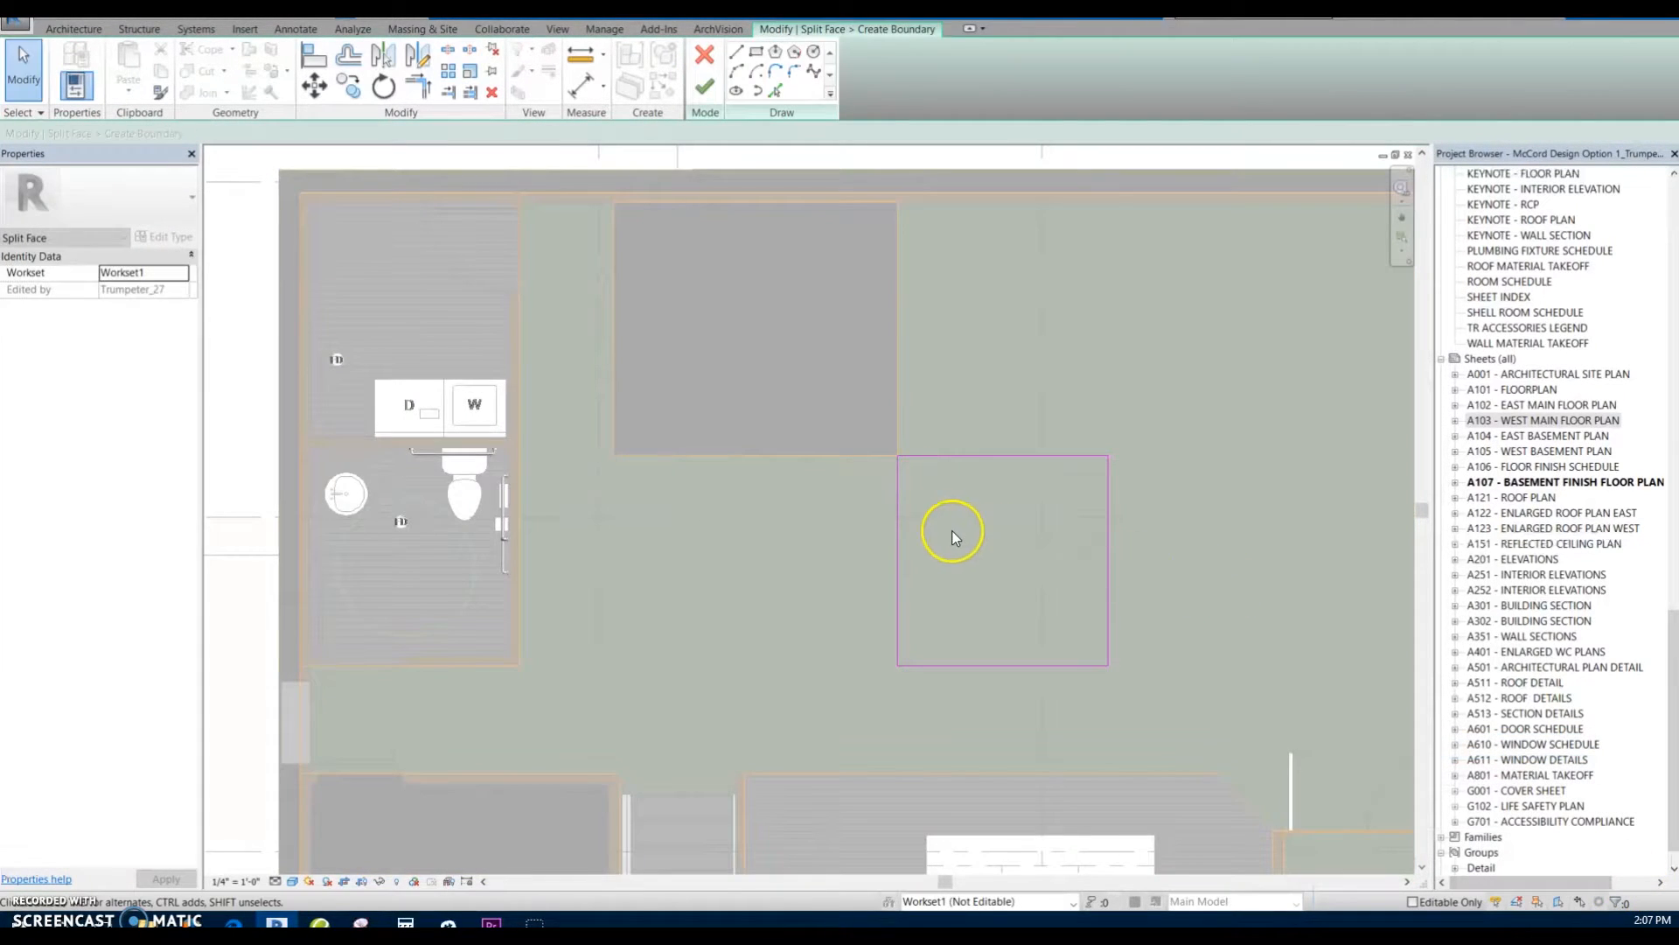
Step: Shift the new rectangle's left edge slightly right, off the first region's corner, and finish the split face
scroll(952, 530, up, 4)
click(841, 429)
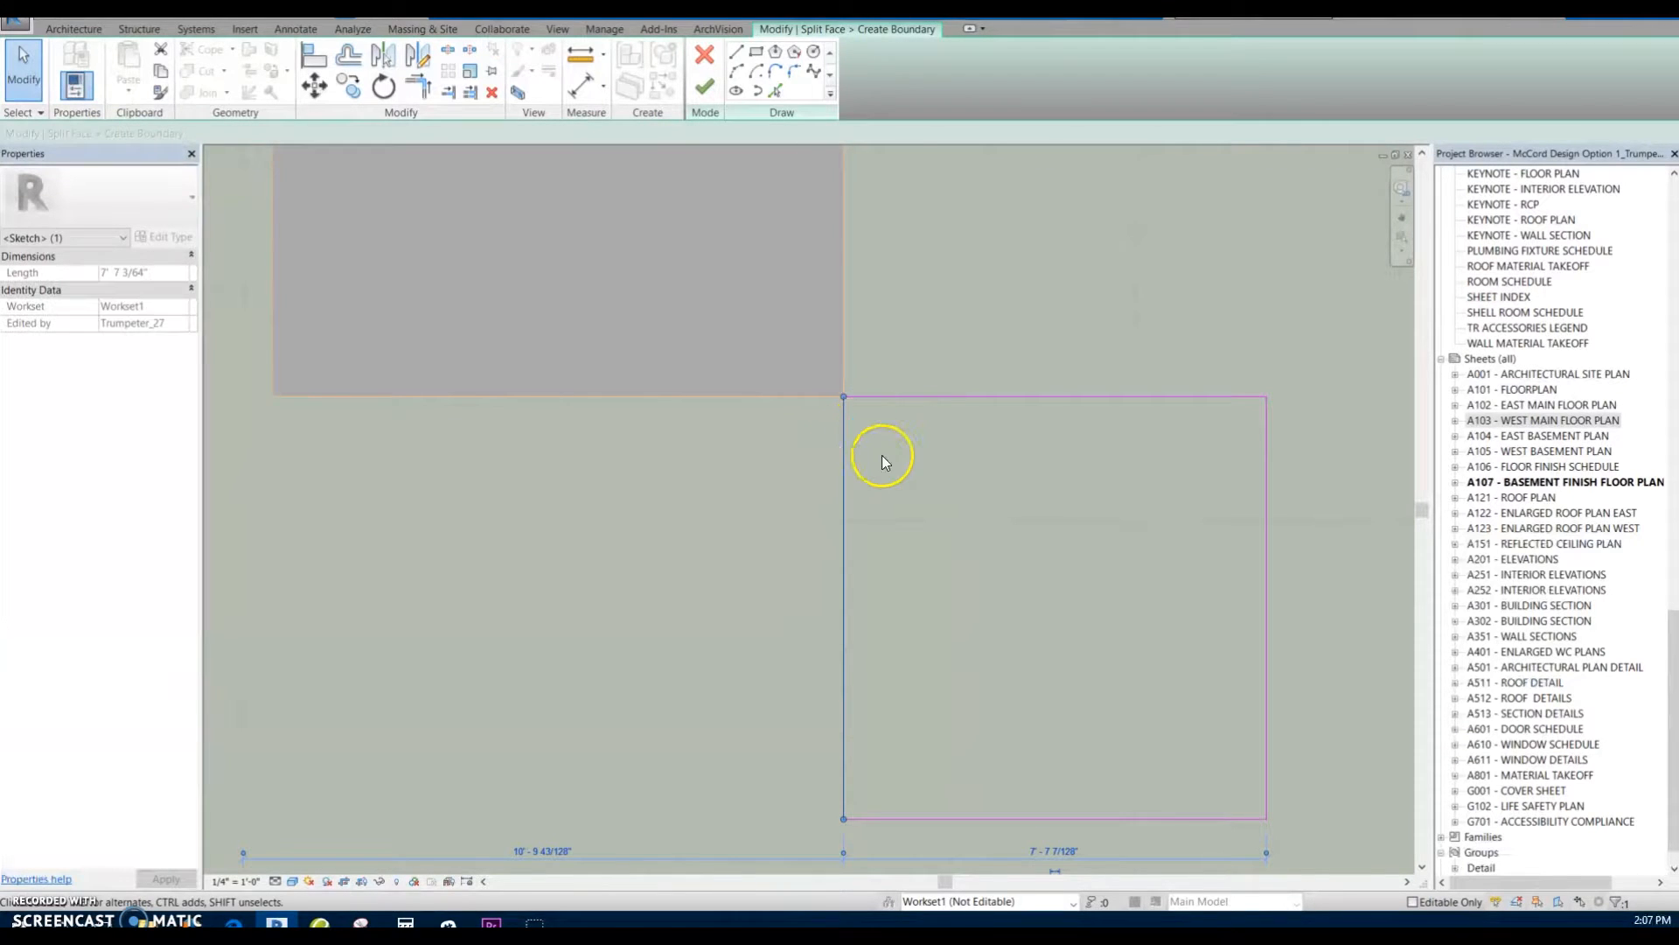
click(709, 85)
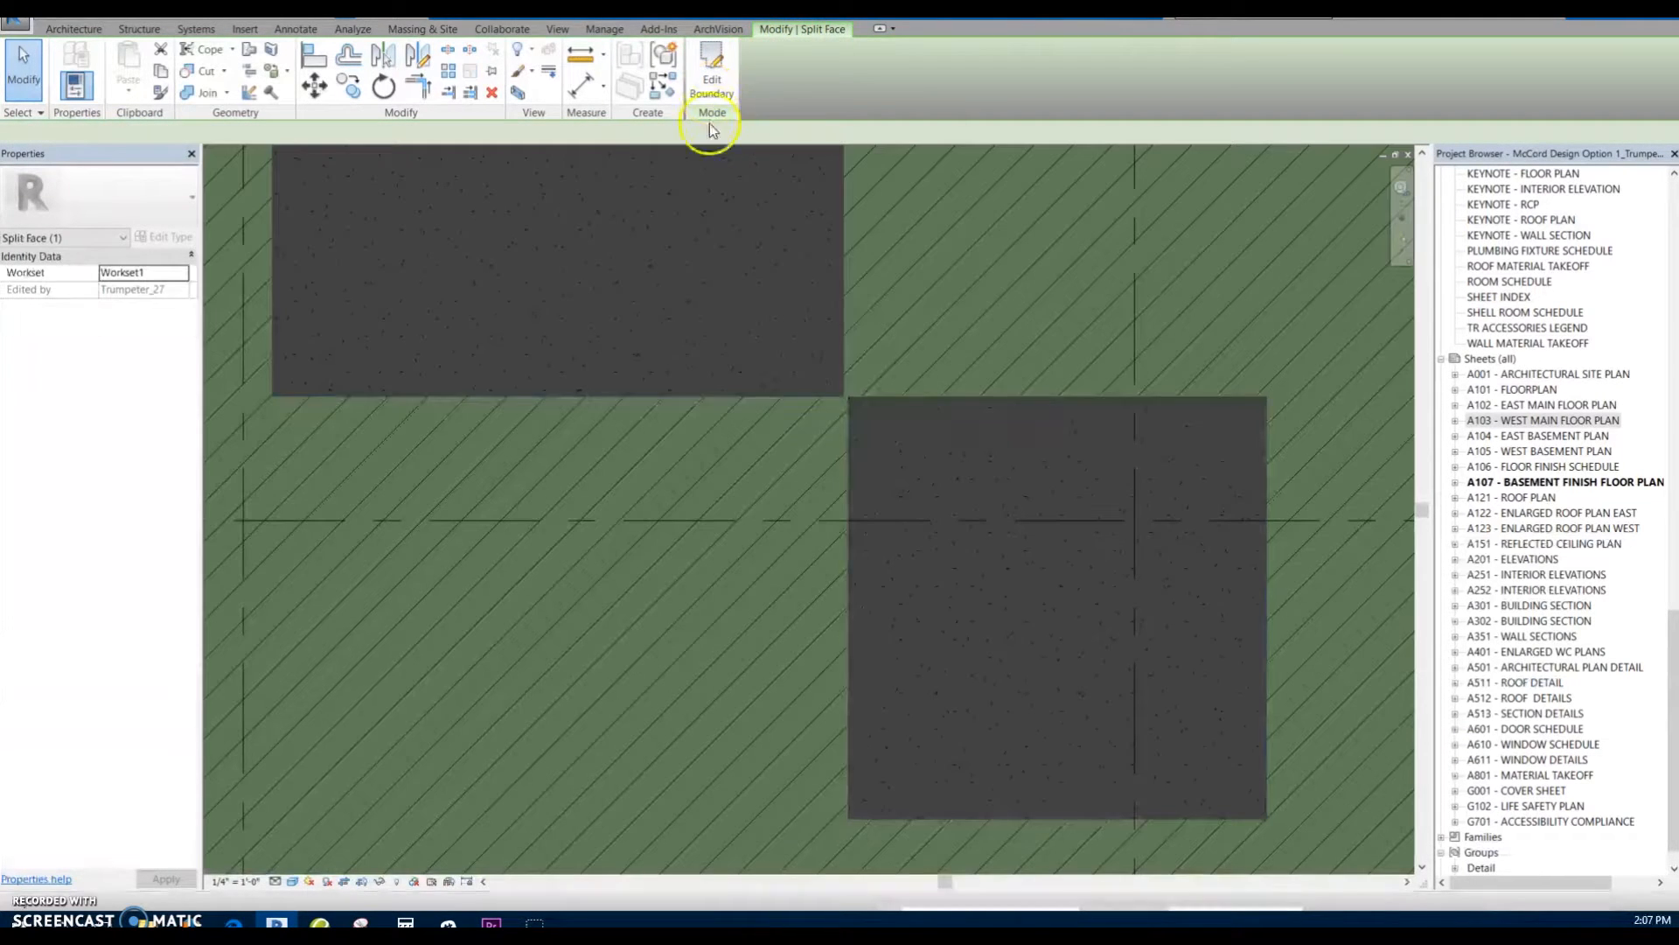
click(855, 441)
key(Escape)
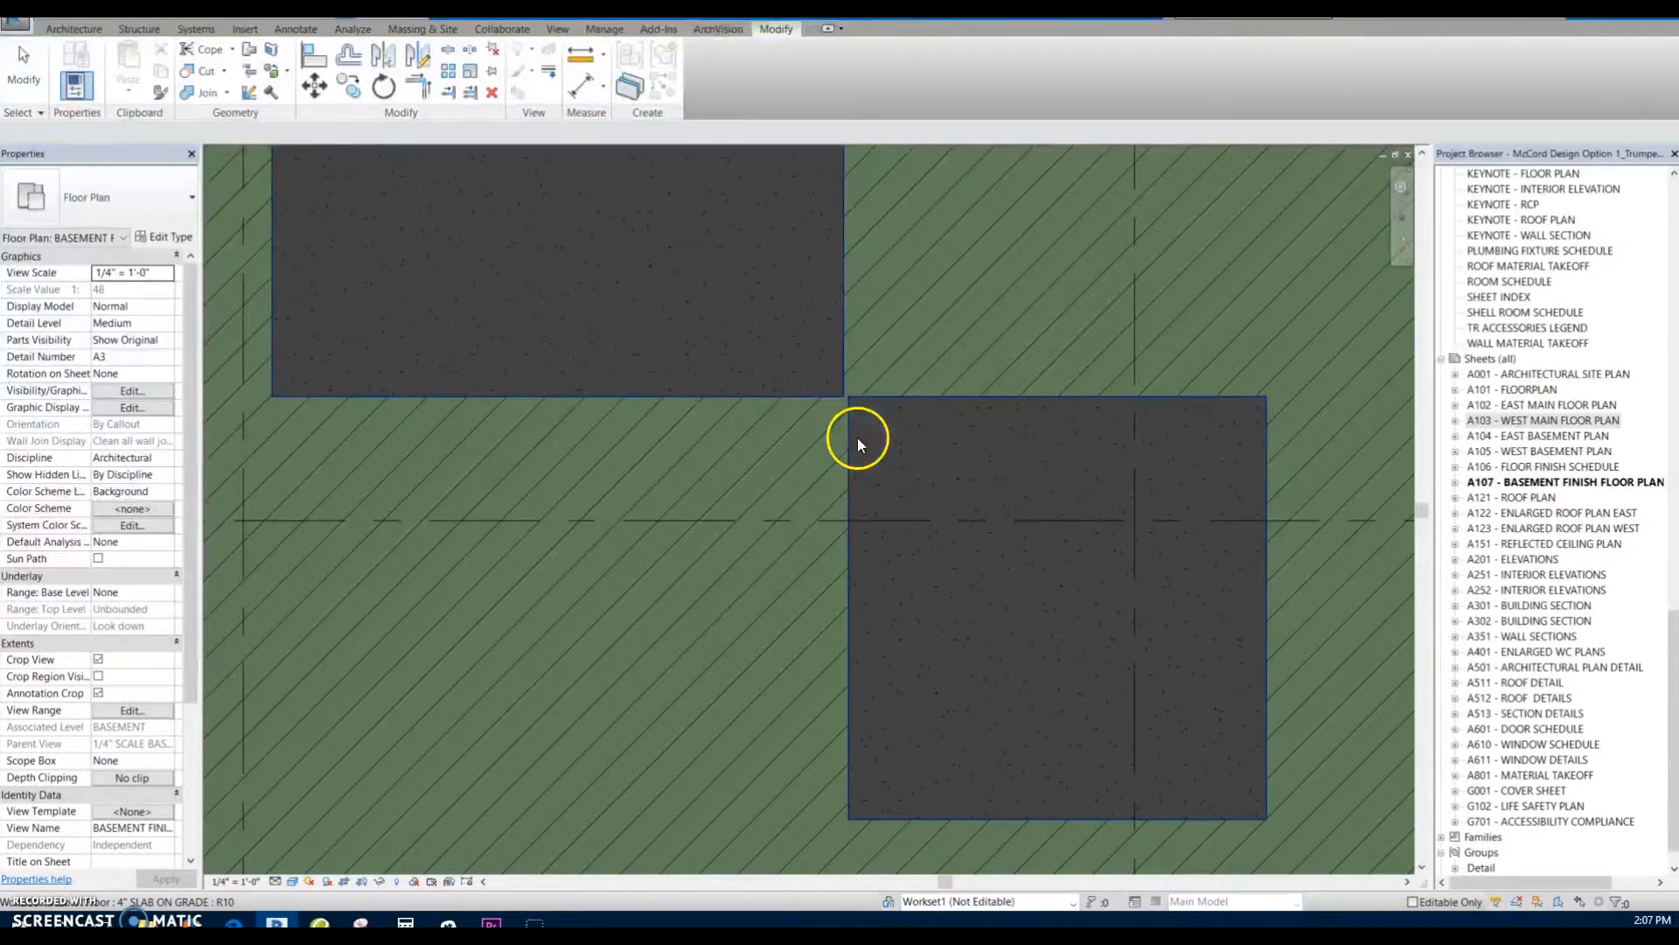
click(849, 443)
key(Escape)
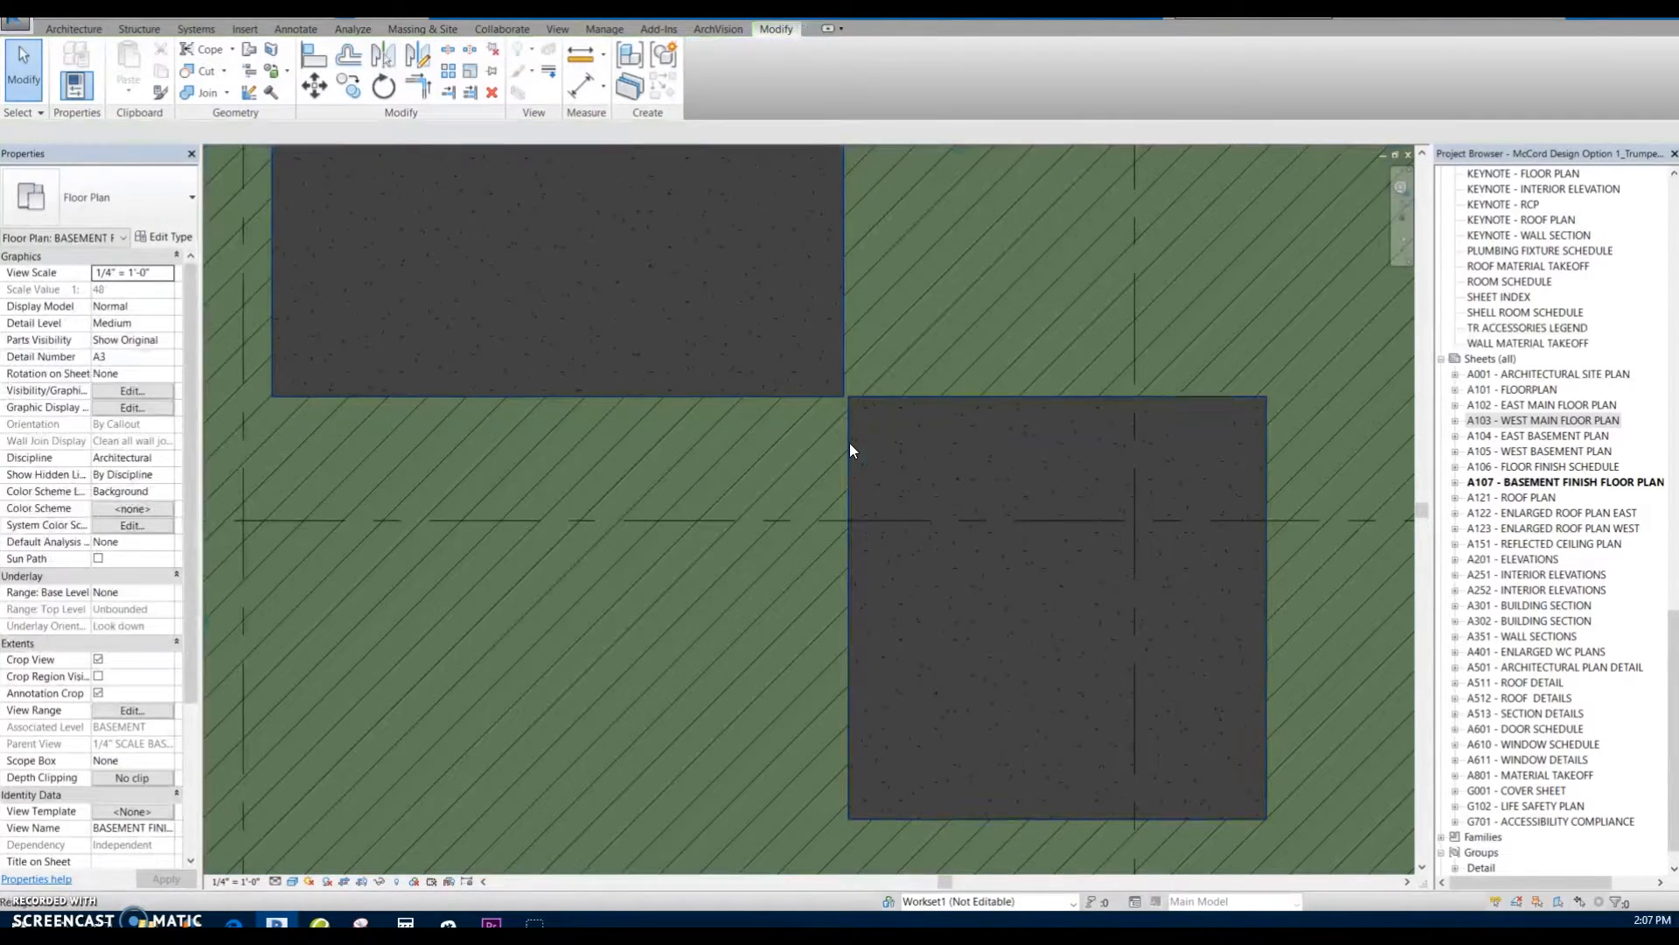
click(849, 443)
key(Escape)
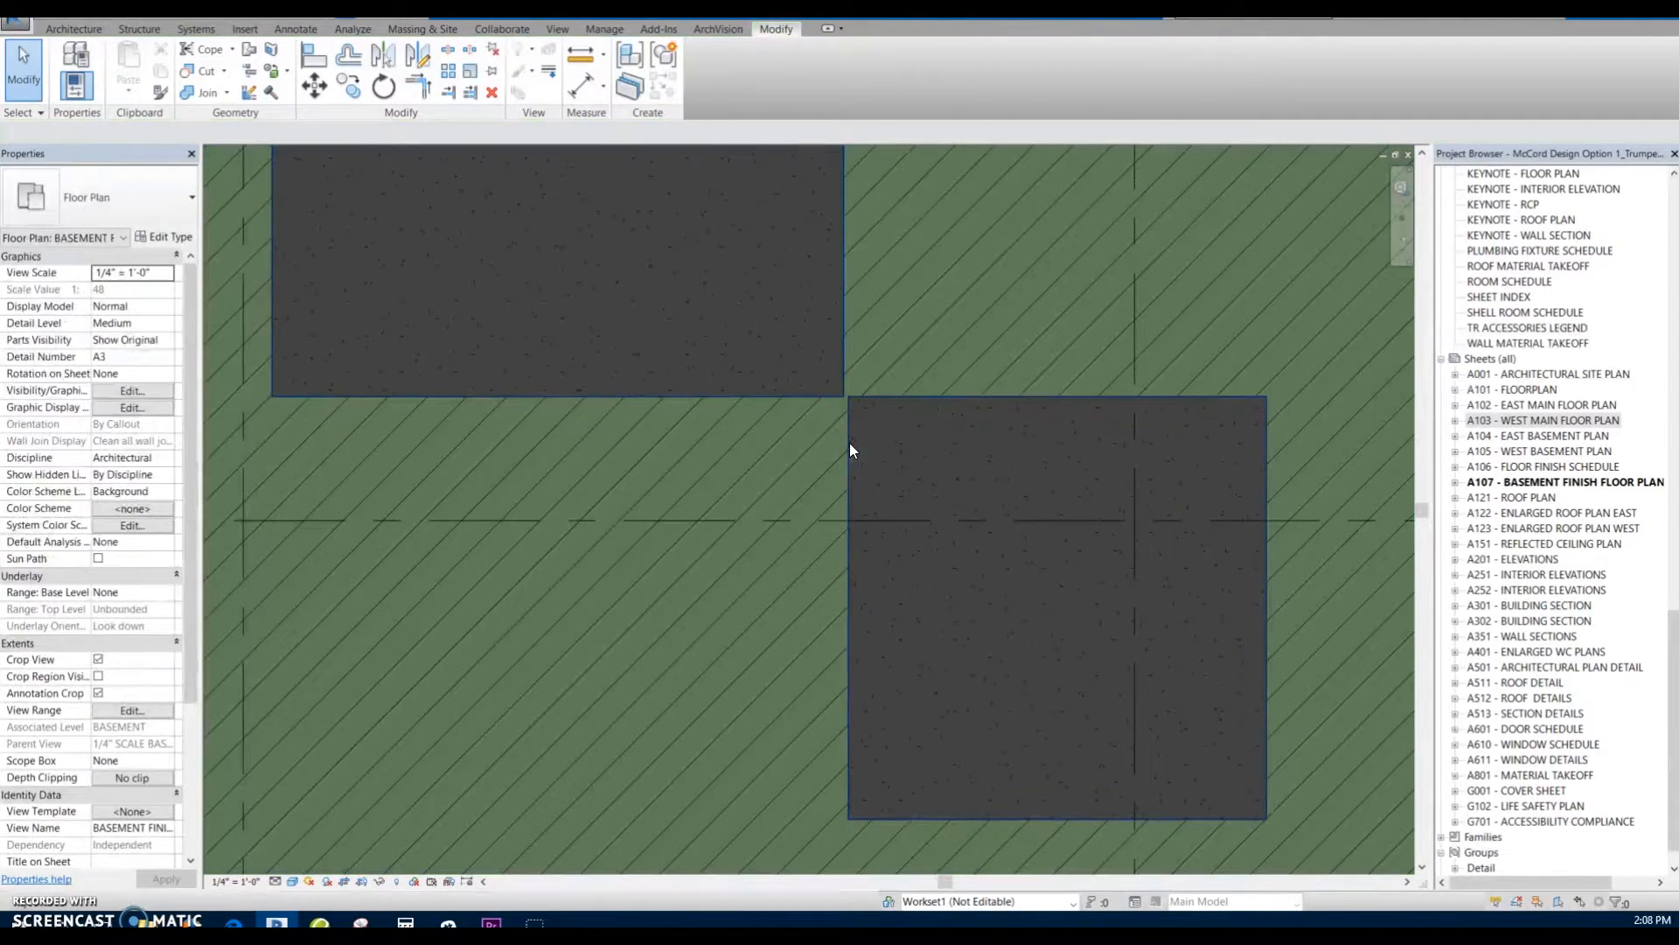
click(851, 437)
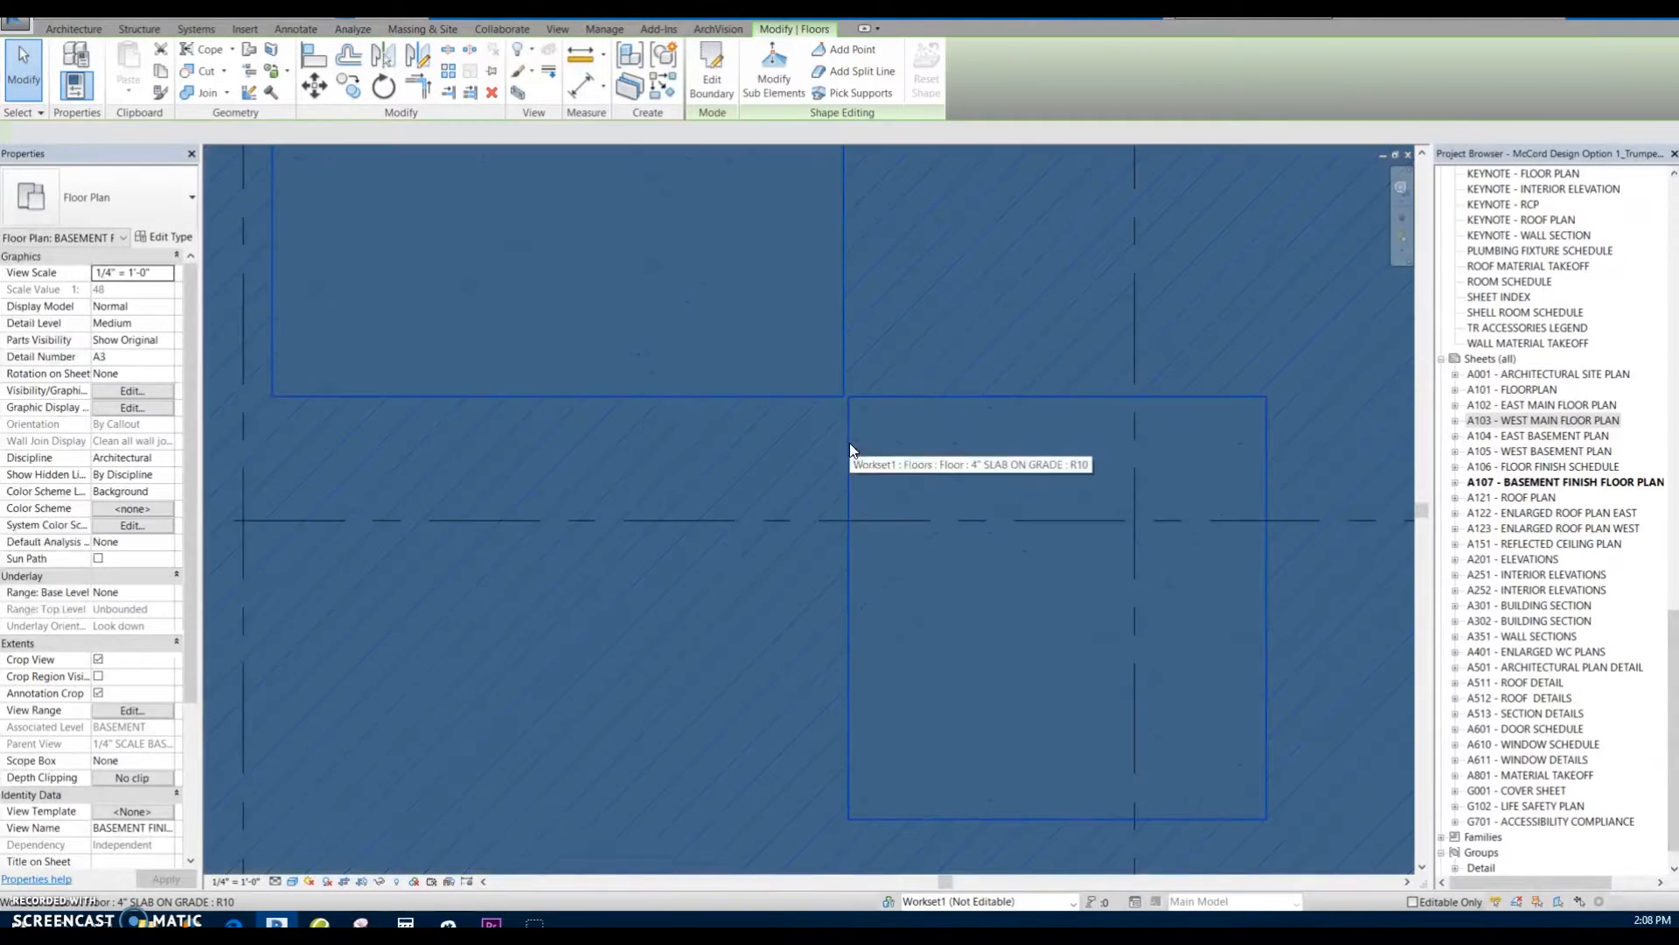
click(712, 77)
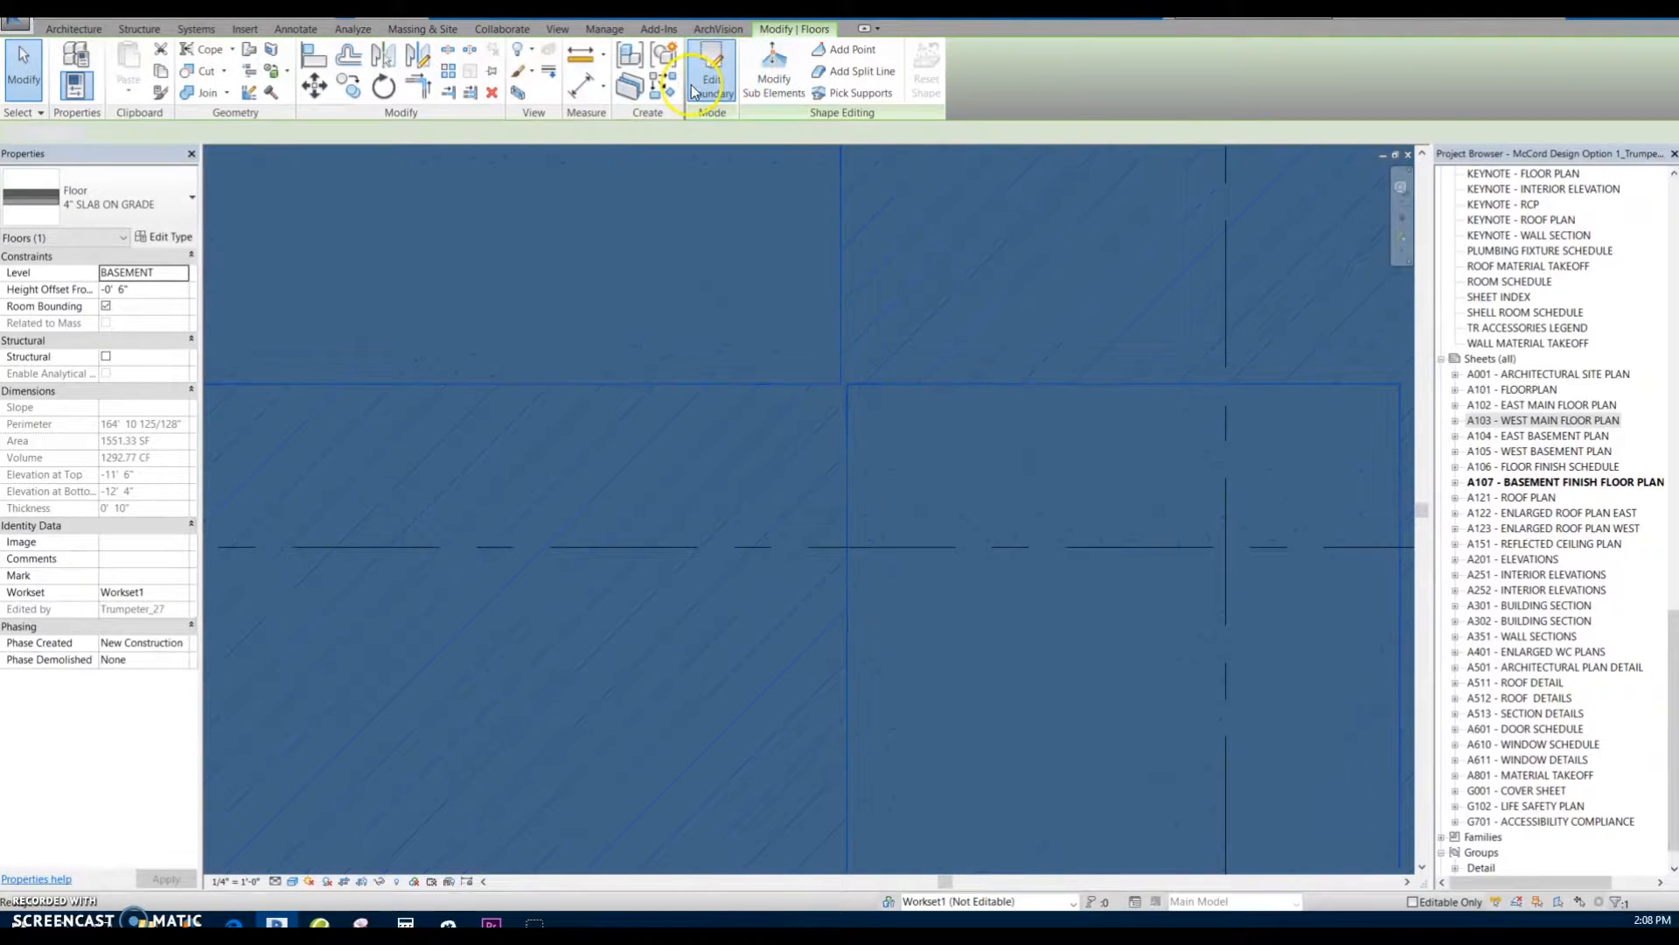
click(704, 55)
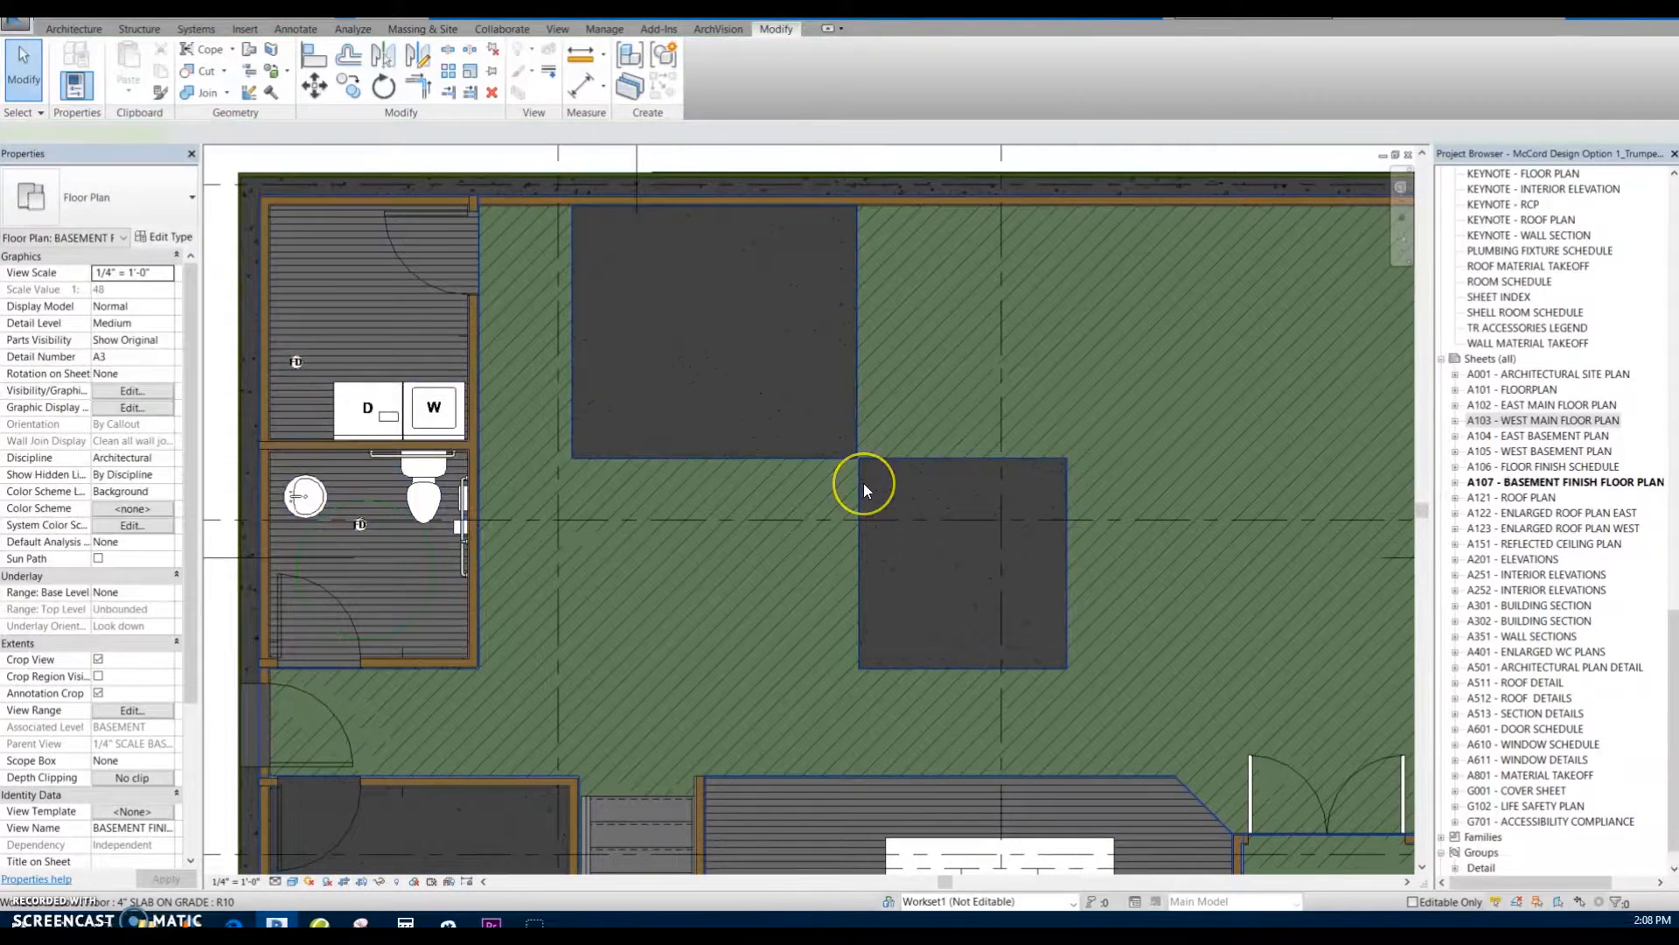
click(863, 482)
scroll(863, 483, down, 2)
key(Escape)
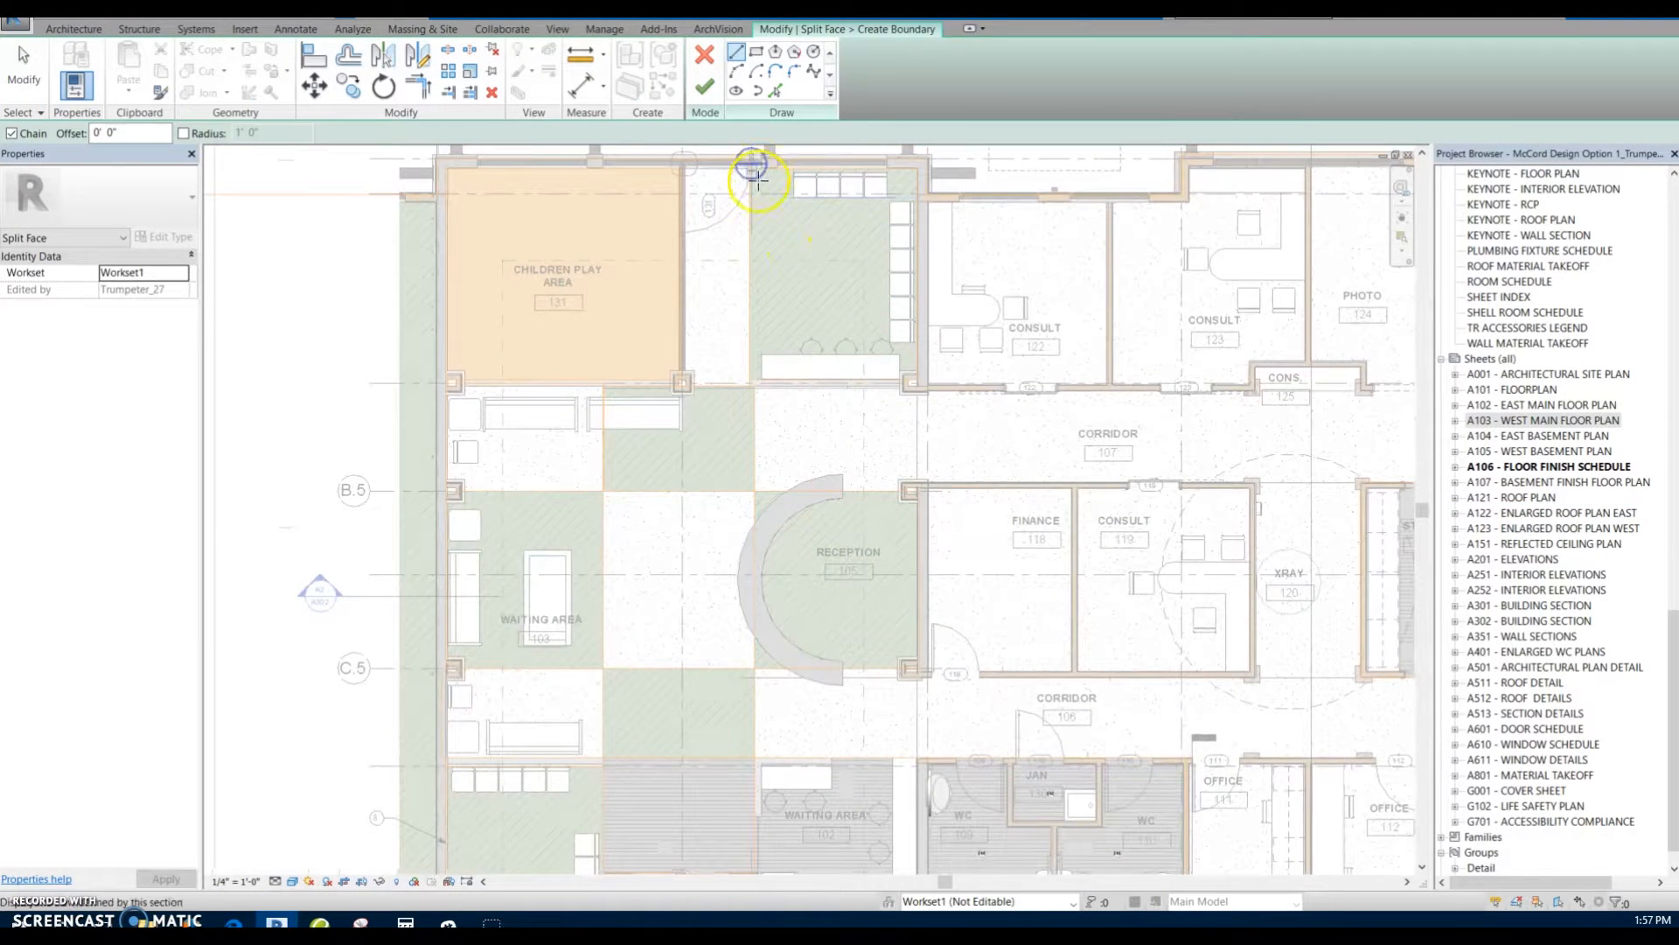
Step: Cancel the unfinished split face sketch on the first floor finish plan
key(Escape)
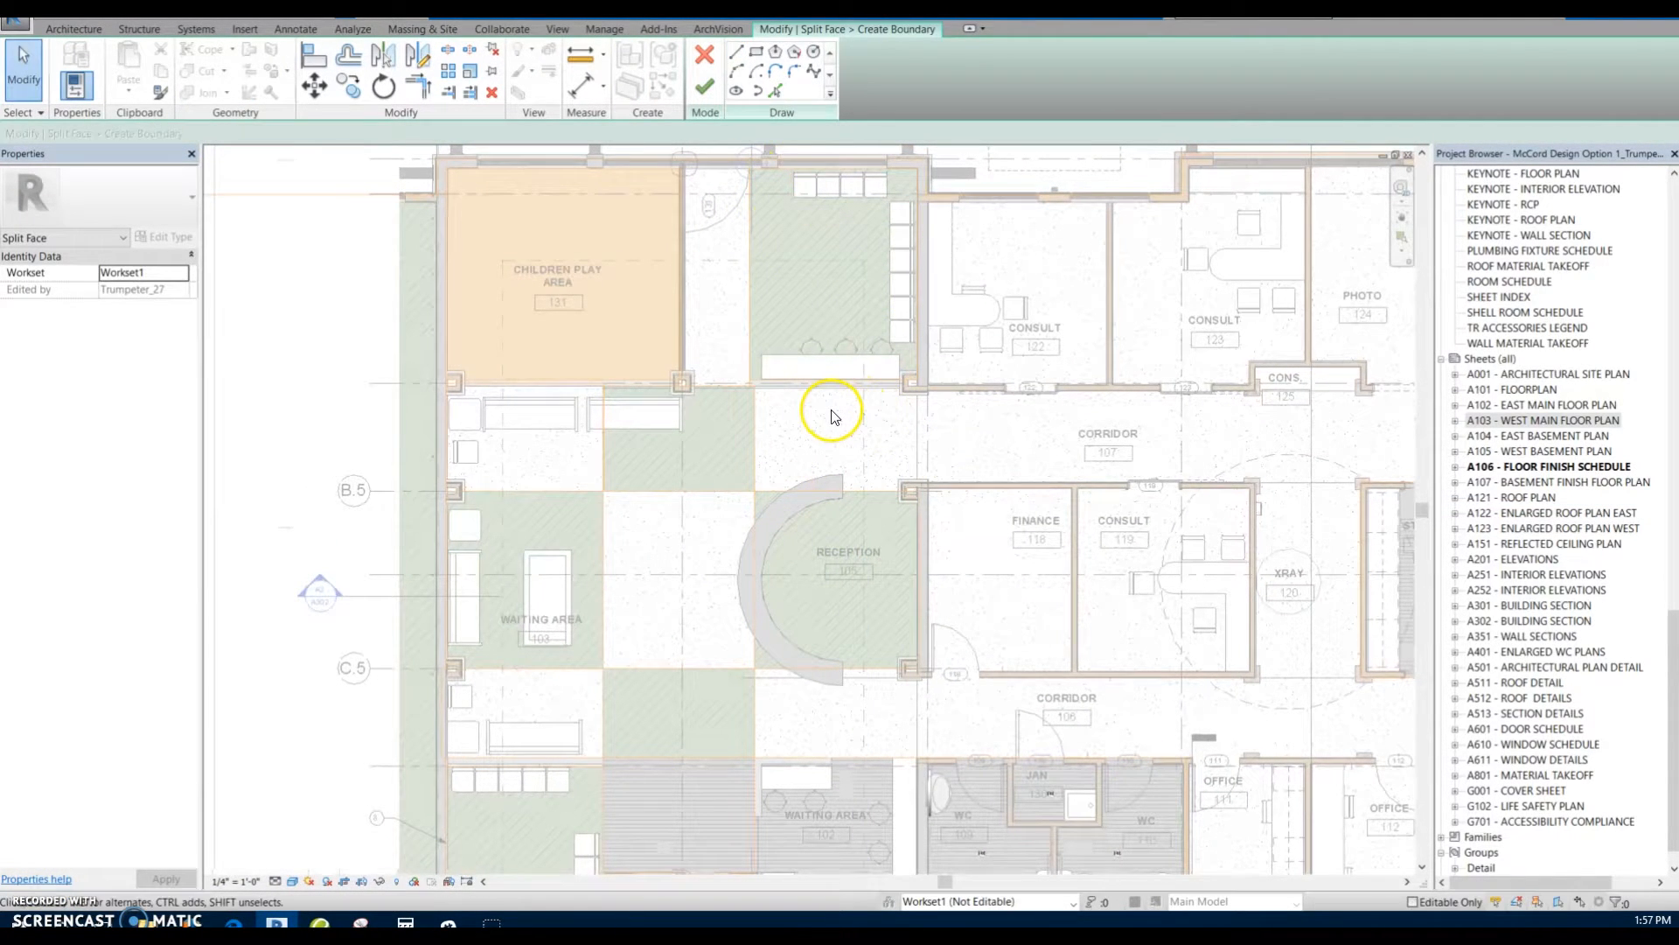
click(704, 54)
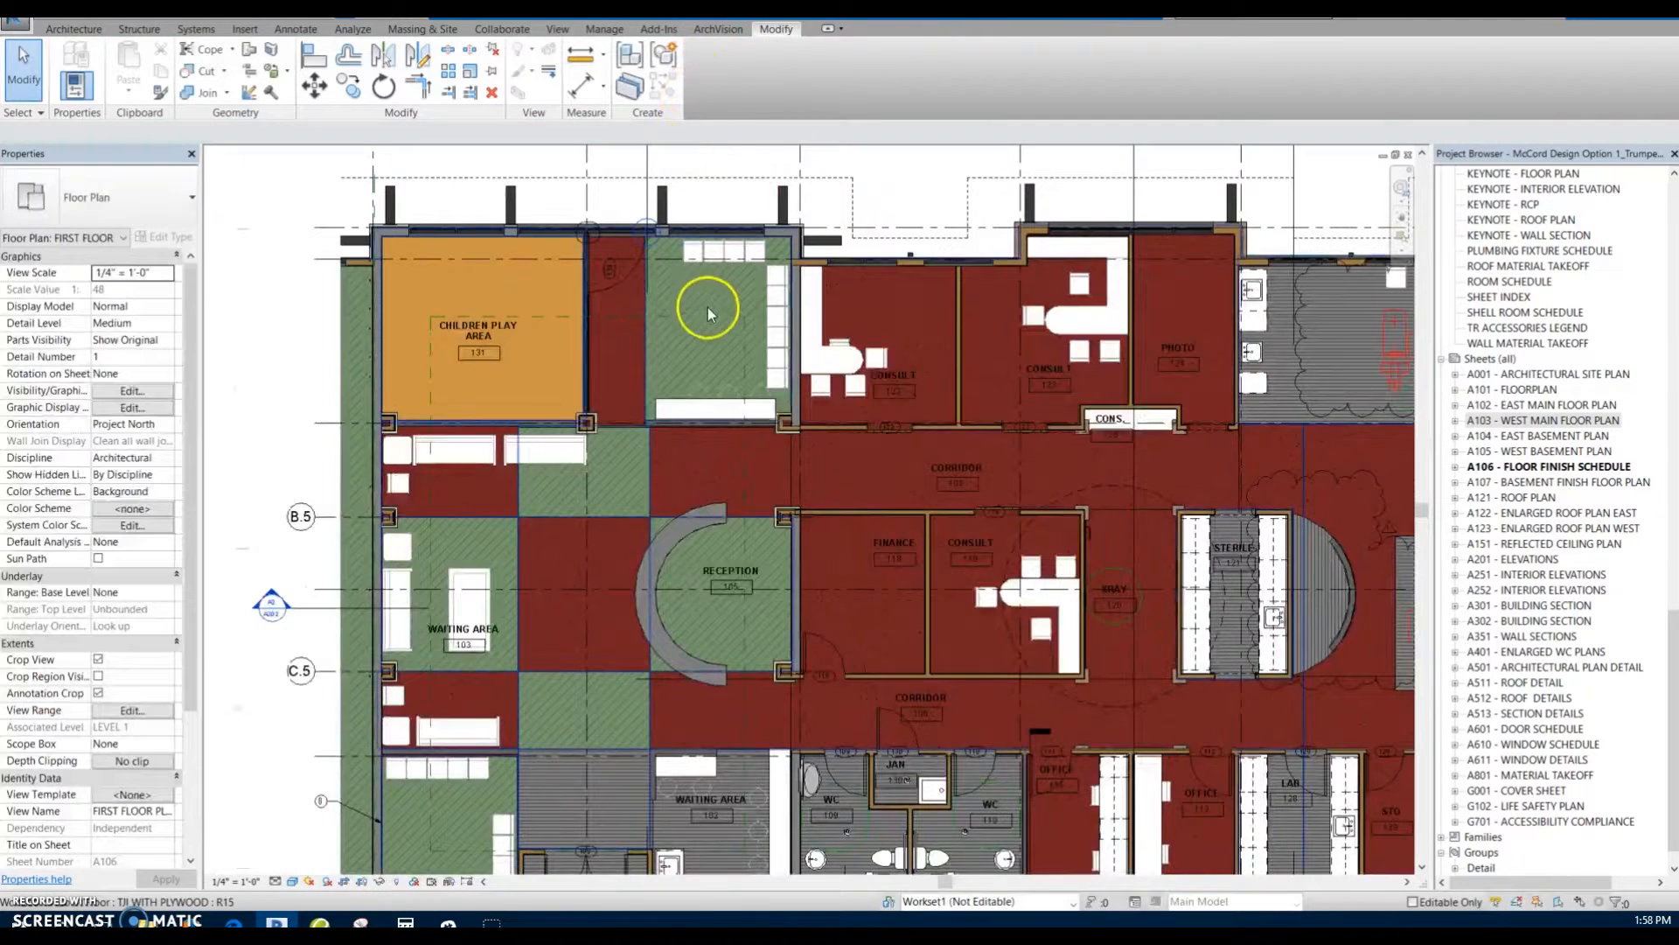
Step: Paint the Reception floor region with the Carpet (1) material
key(p)
key(t)
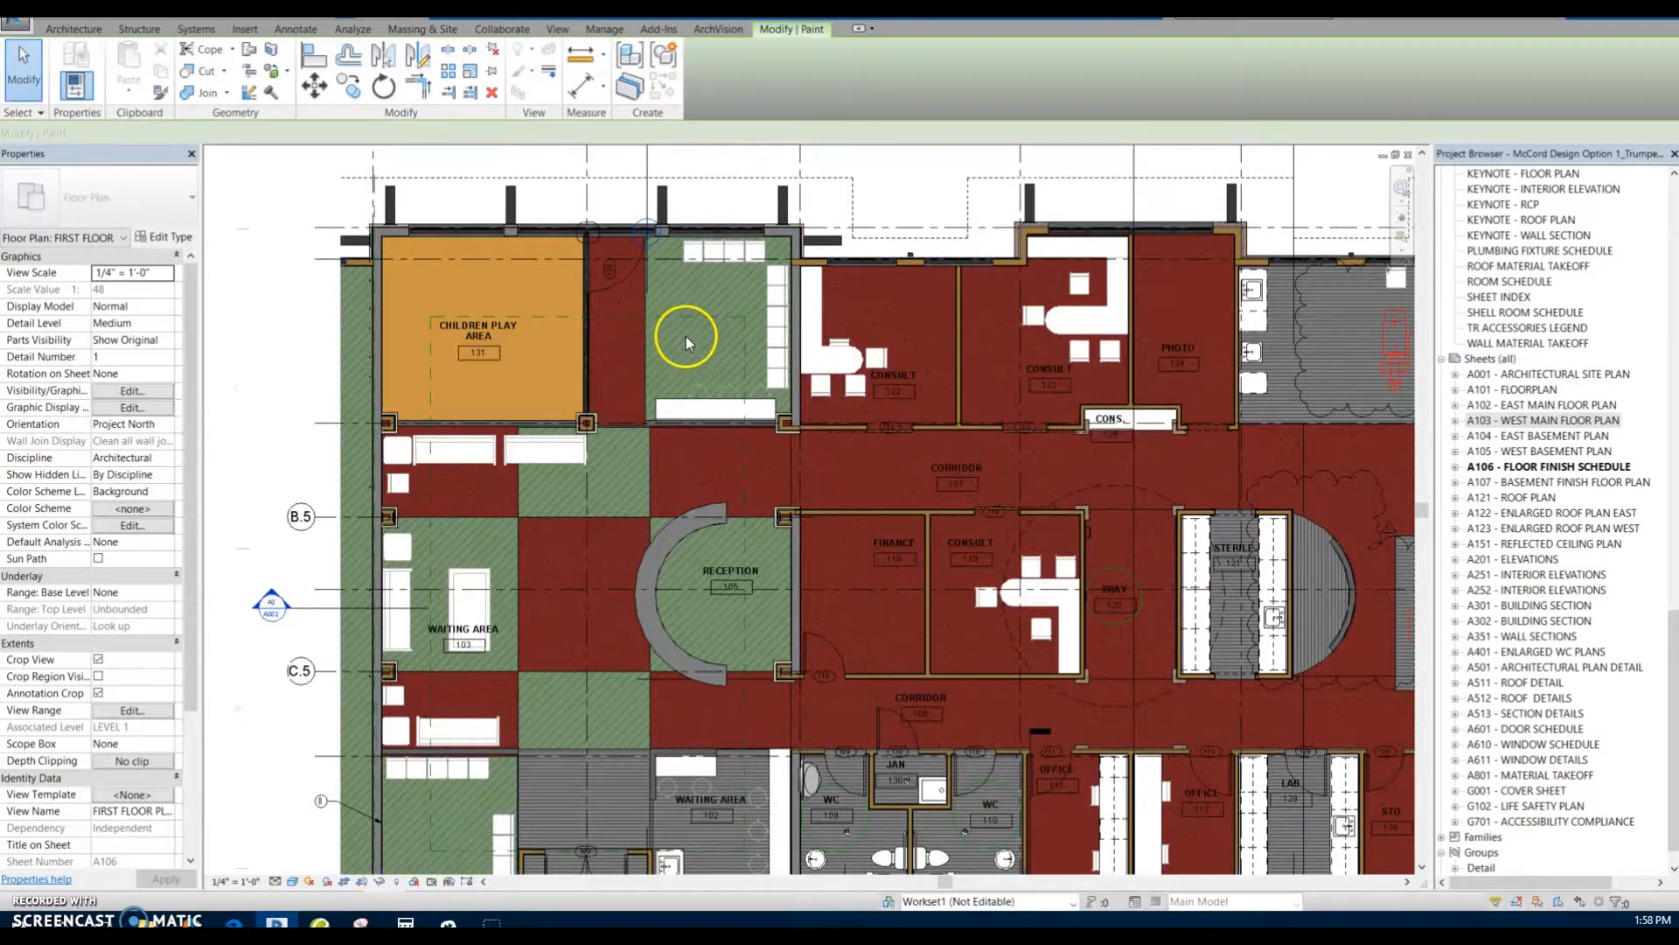
drag(940, 229, 863, 207)
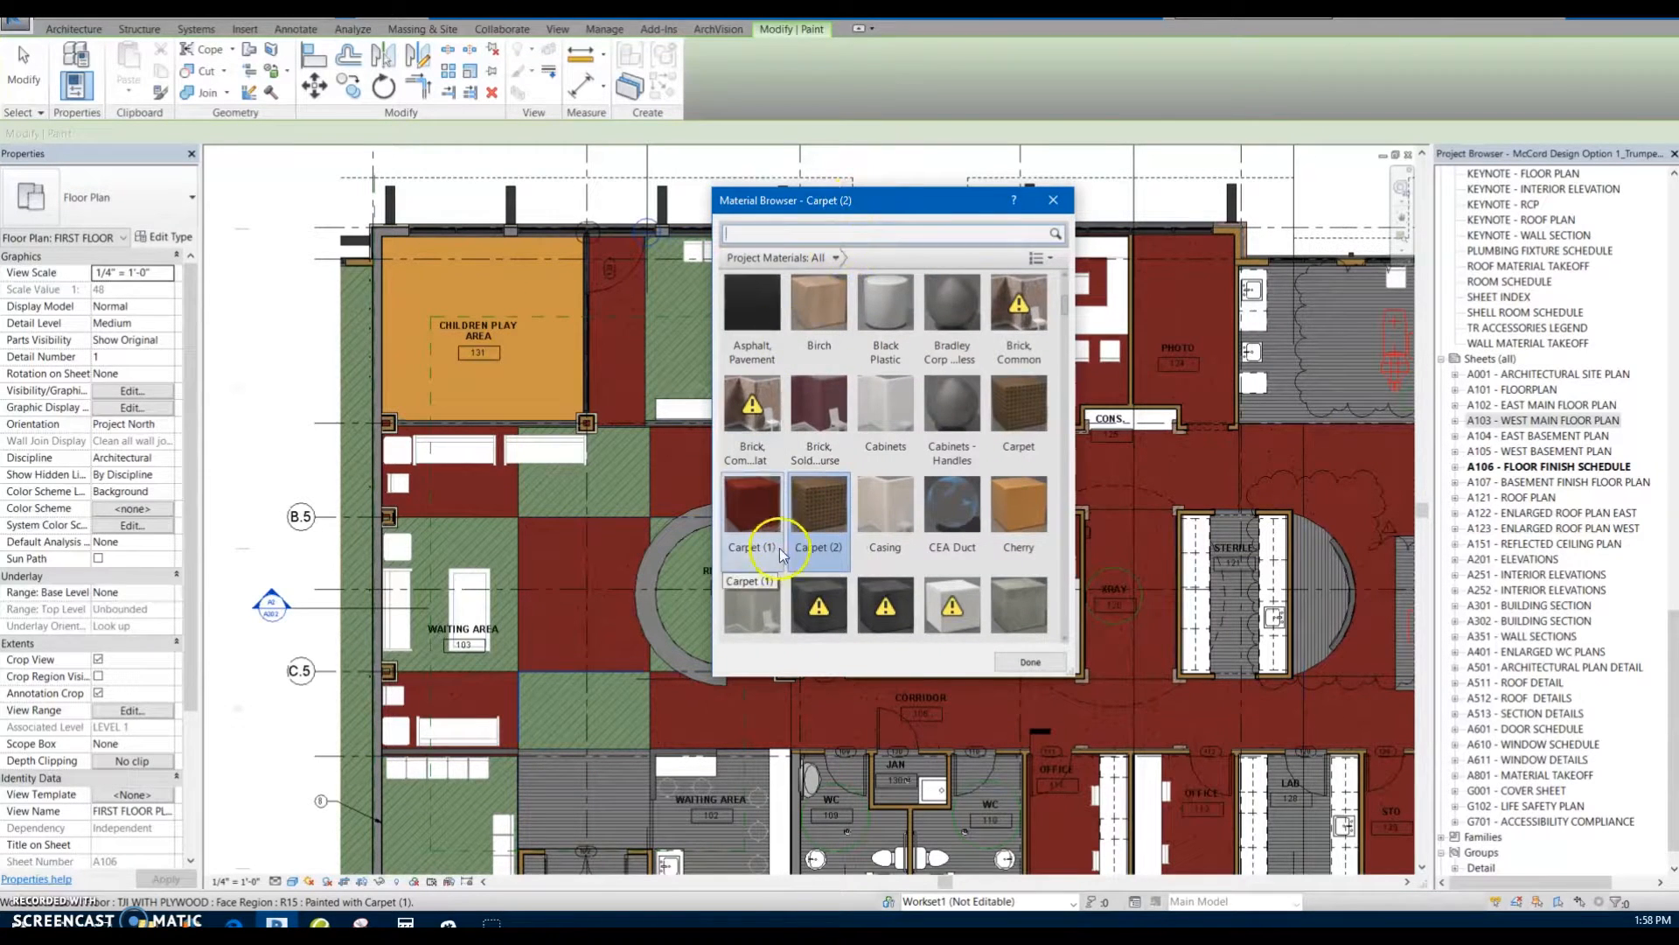
click(759, 502)
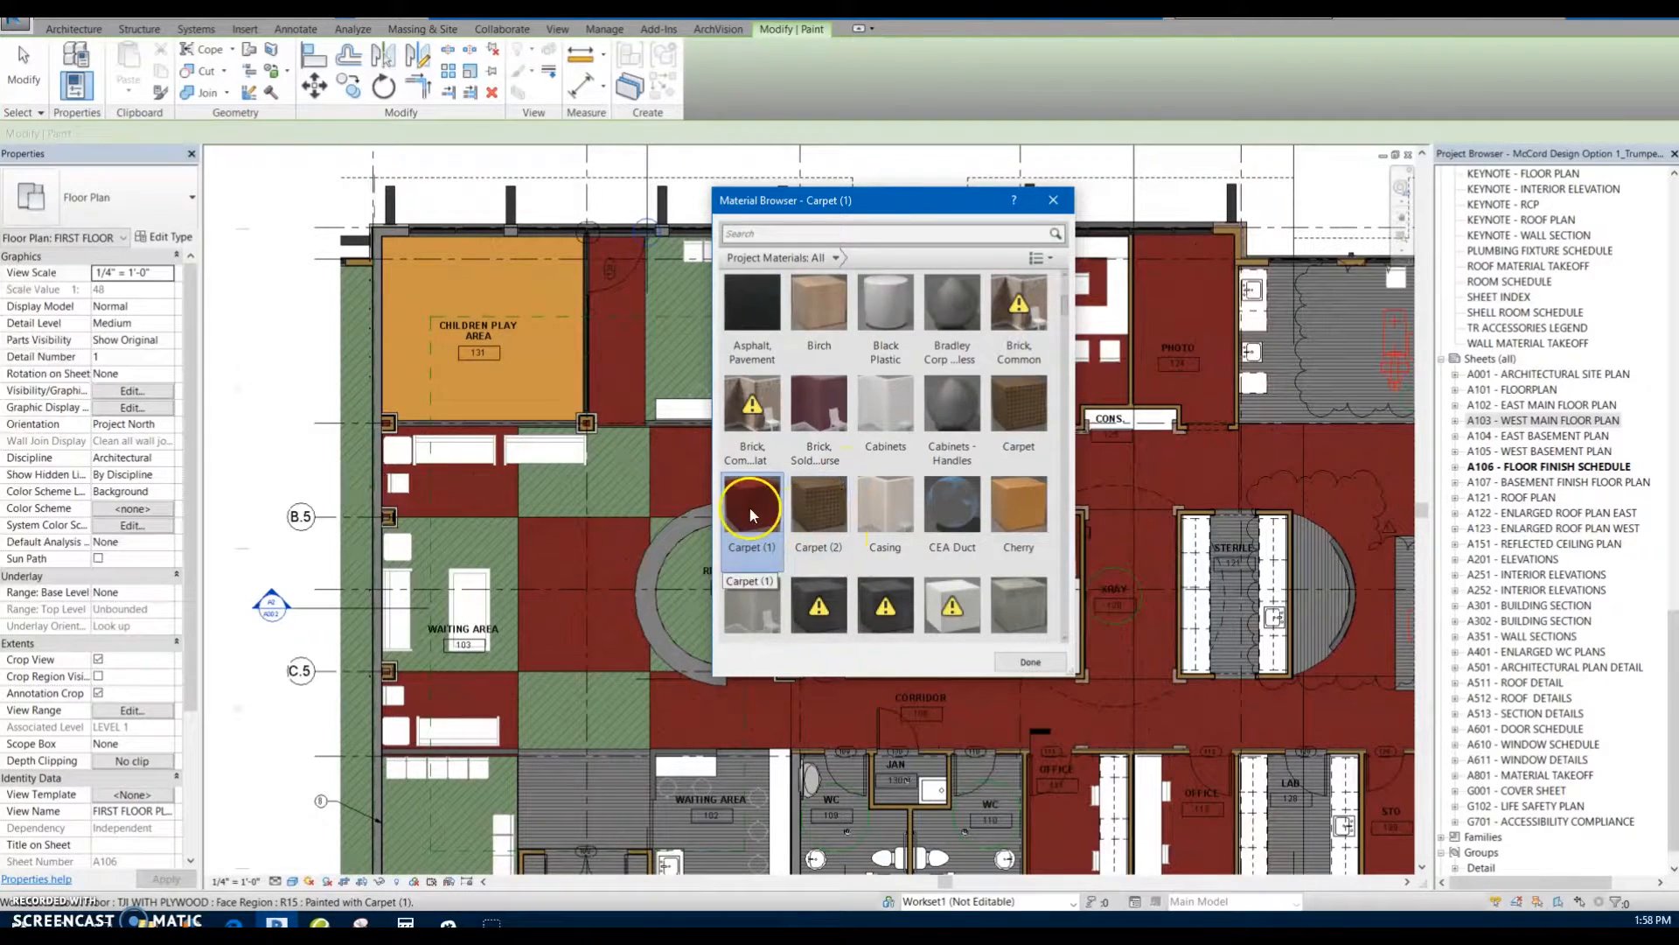
drag(862, 203, 1424, 157)
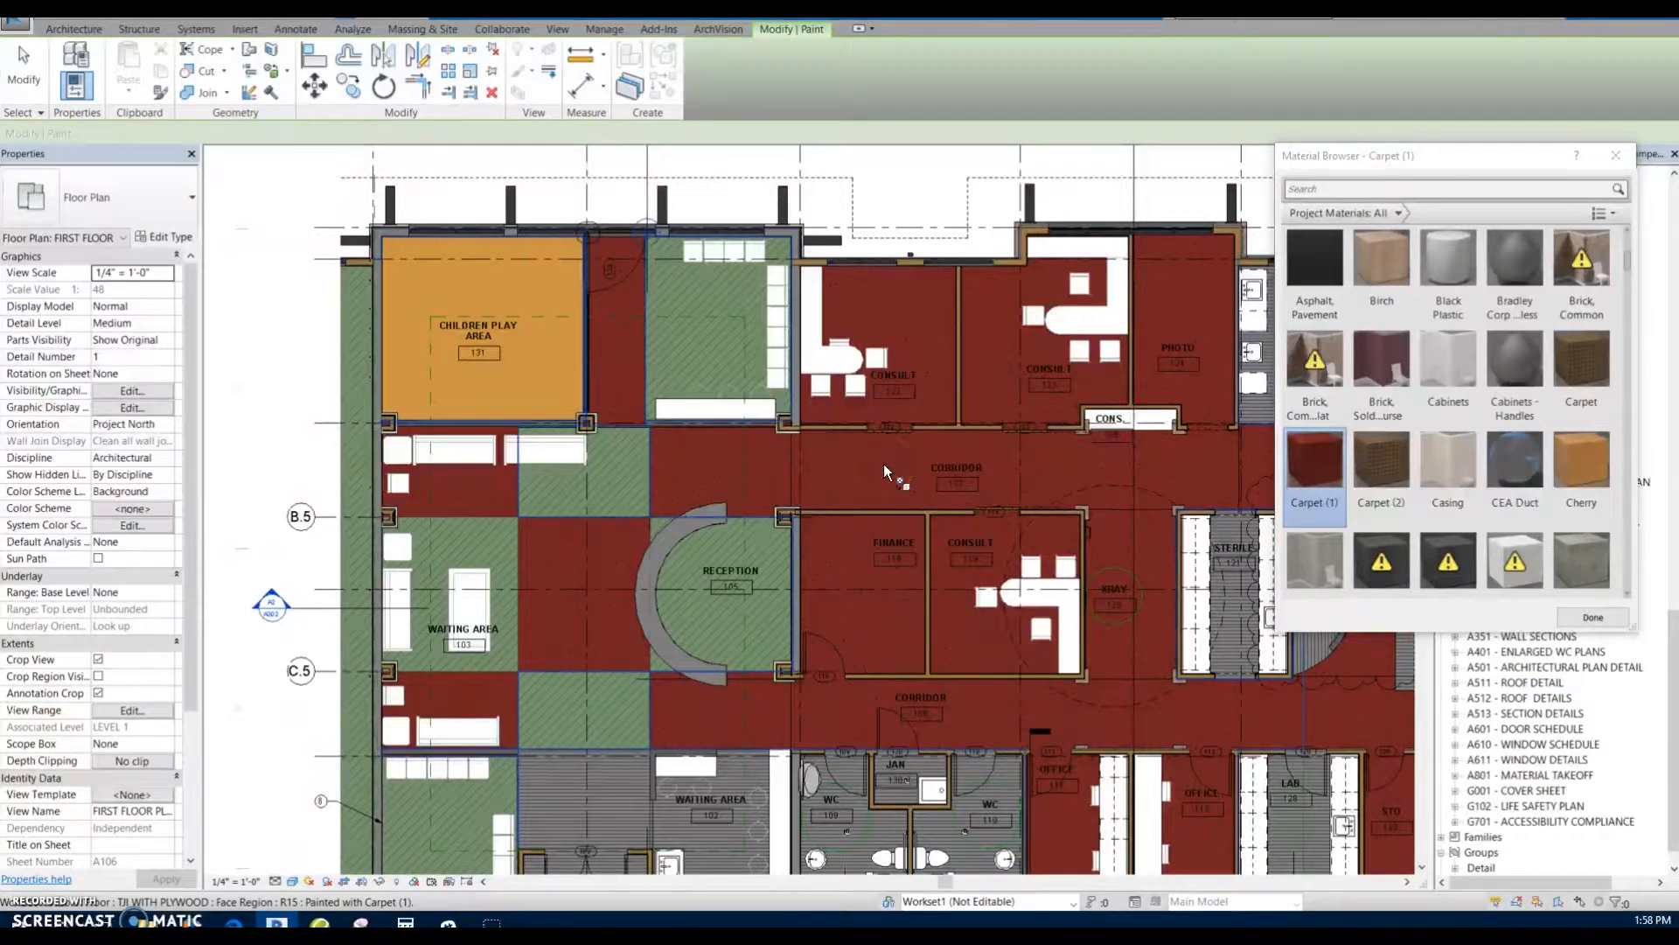
click(721, 544)
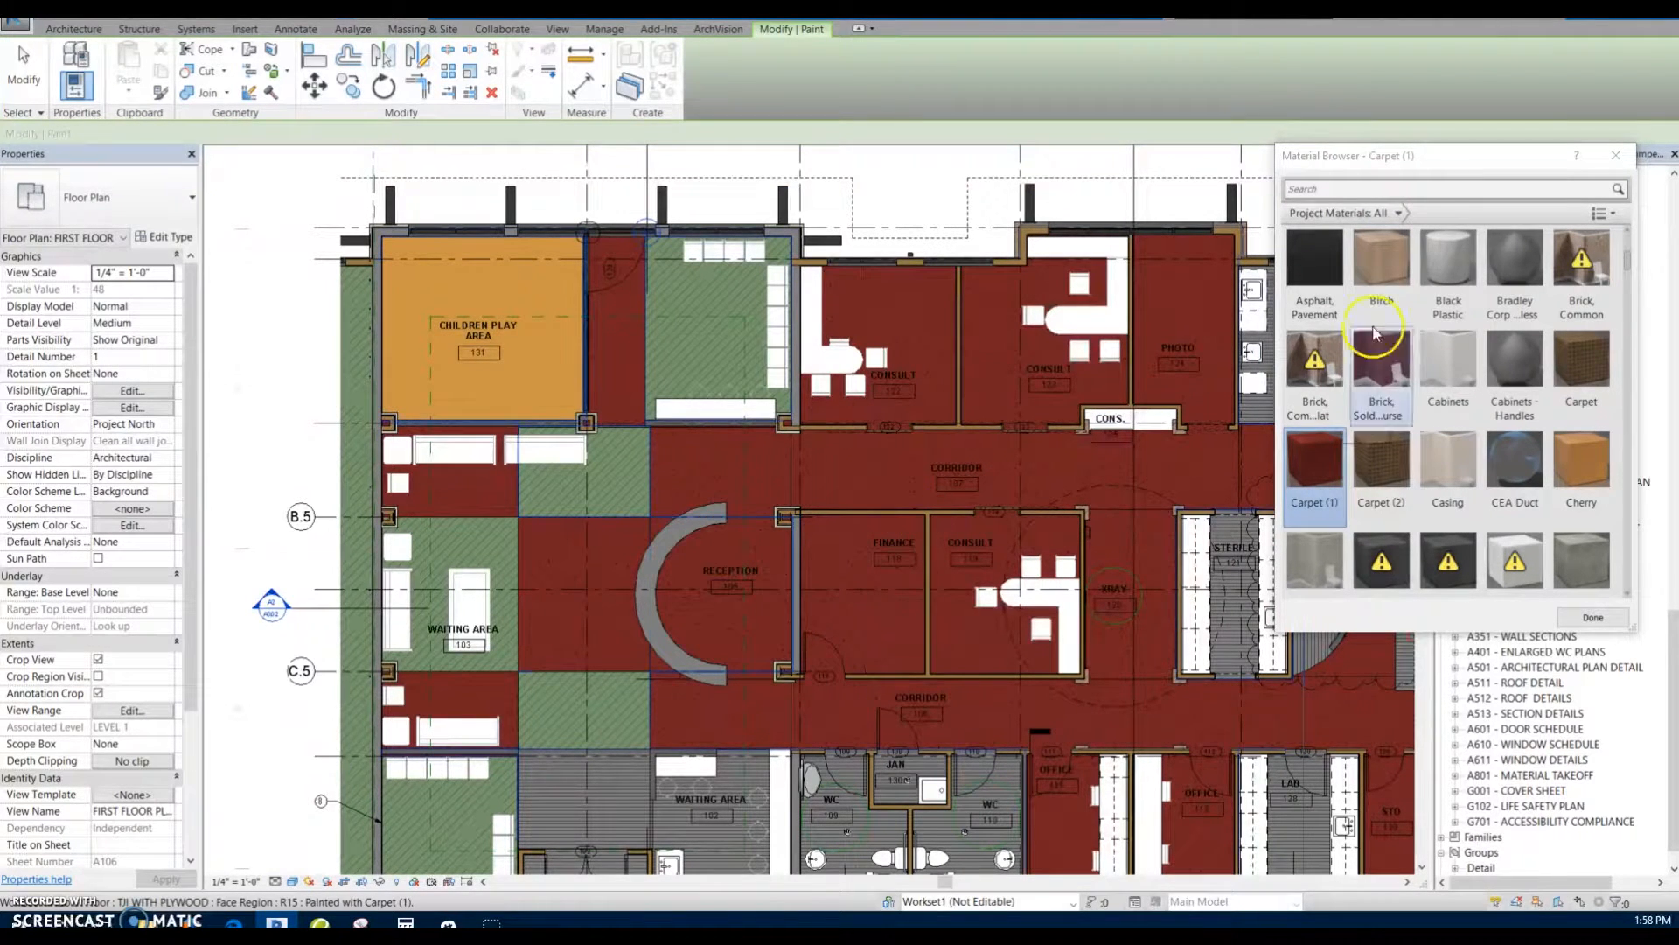
Step: Repaint the Reception floor region with the Carpet (2) material and exit the Paint tool
click(1380, 463)
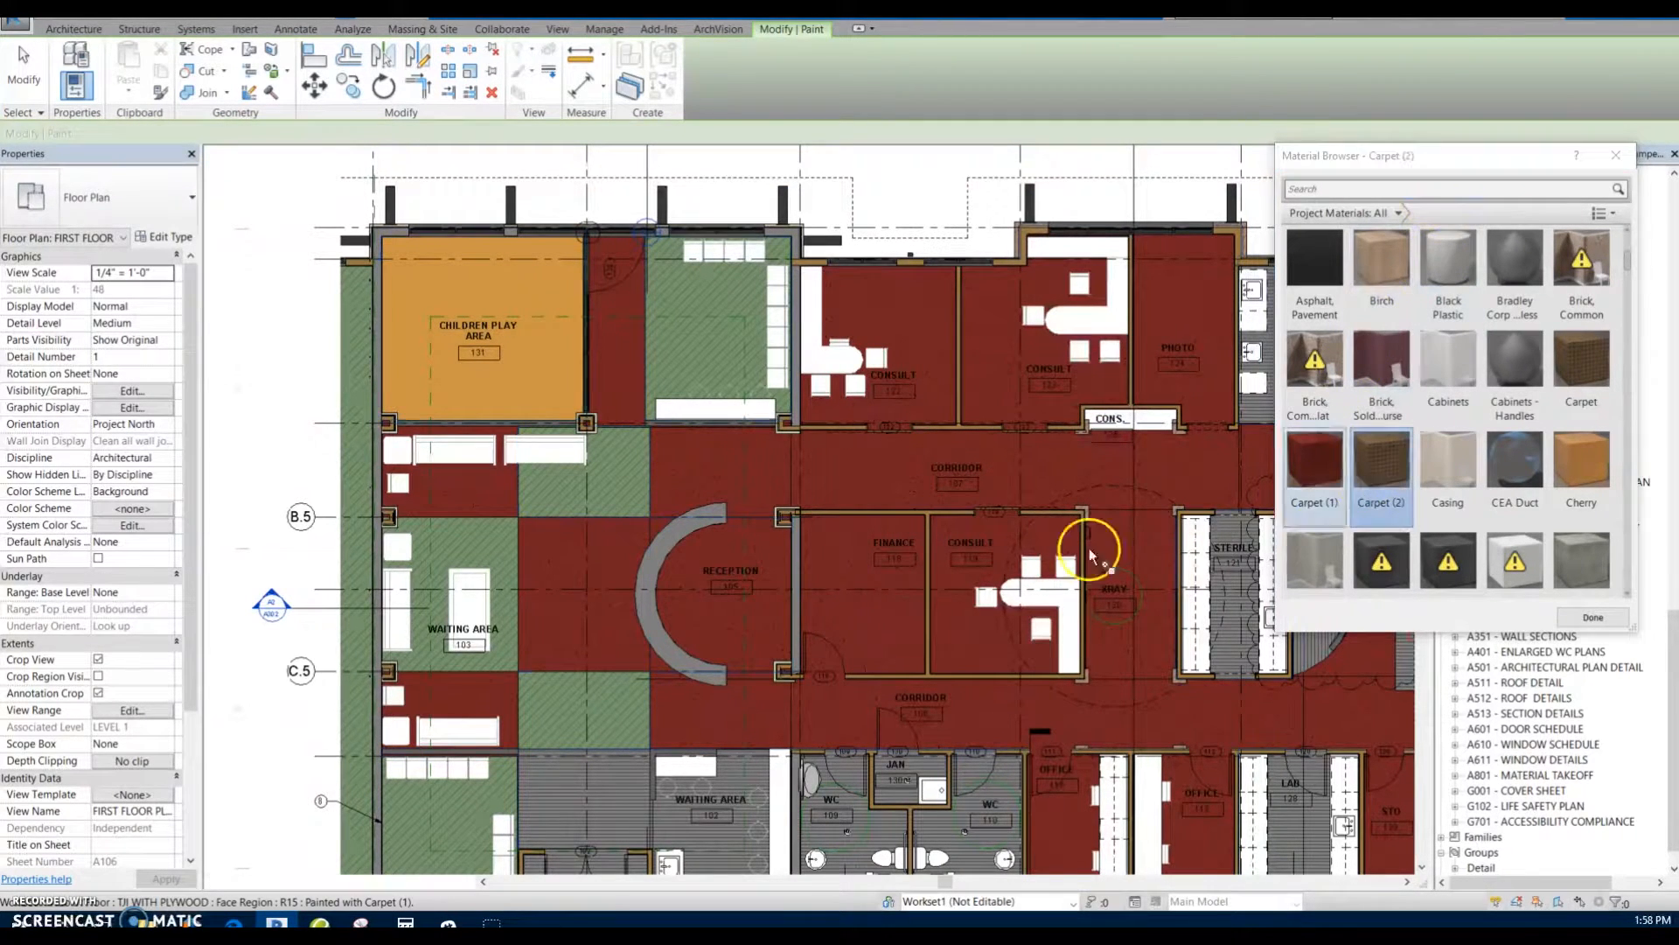
click(716, 553)
middle_drag(703, 427, 698, 419)
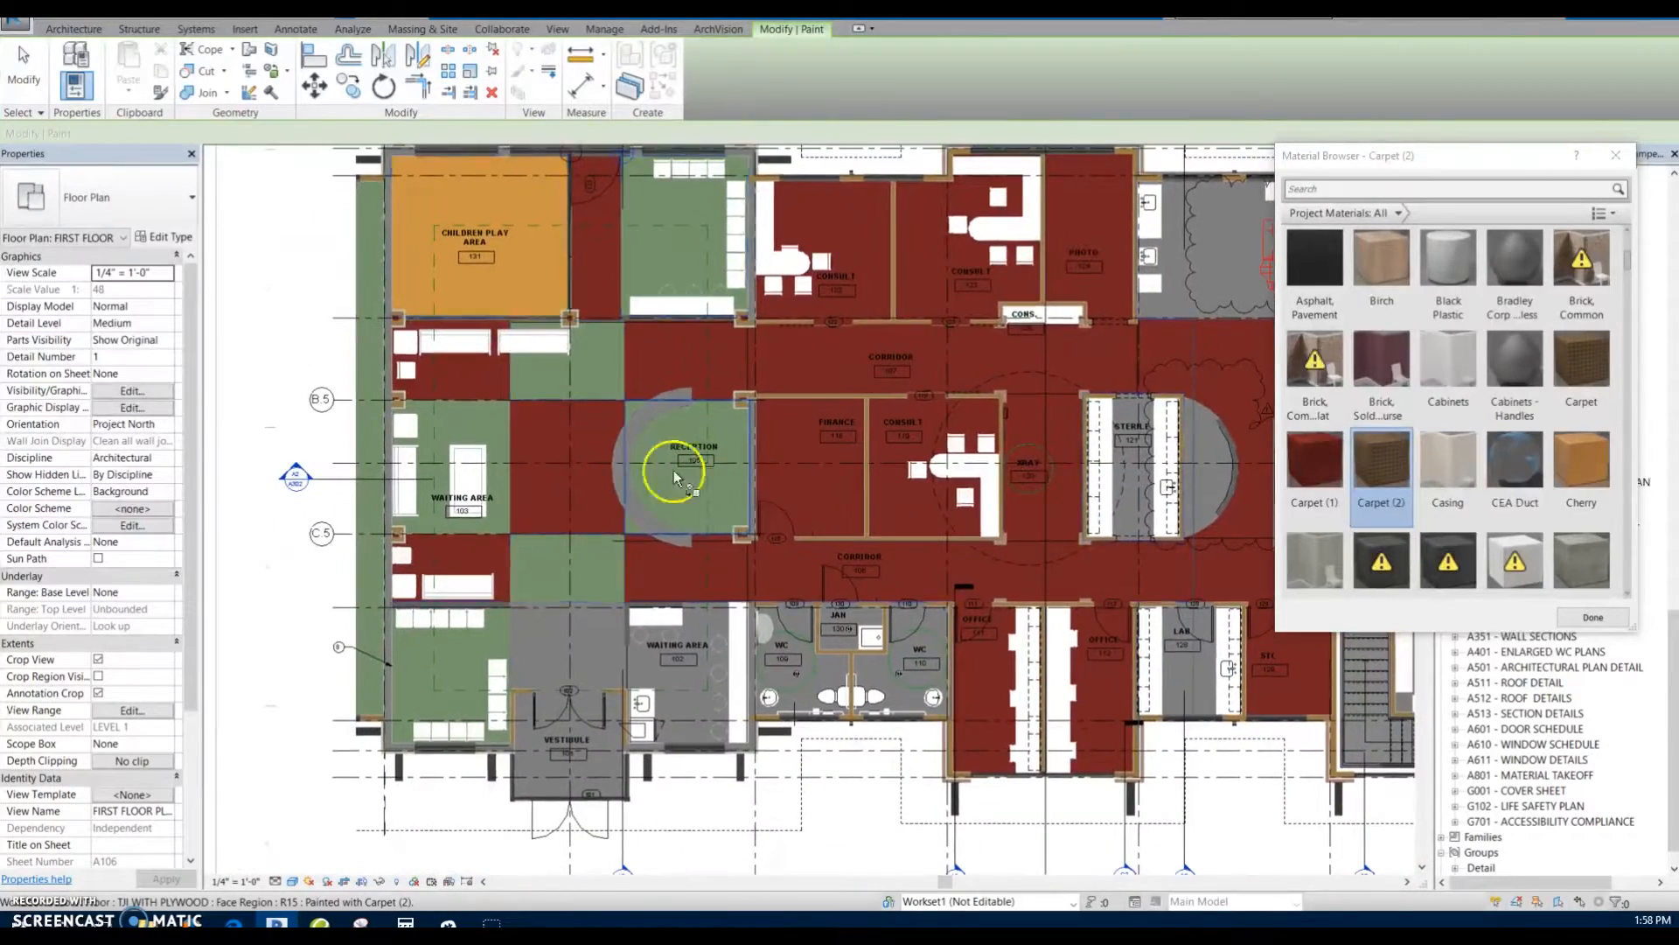
middle_drag(800, 371, 772, 415)
key(Escape)
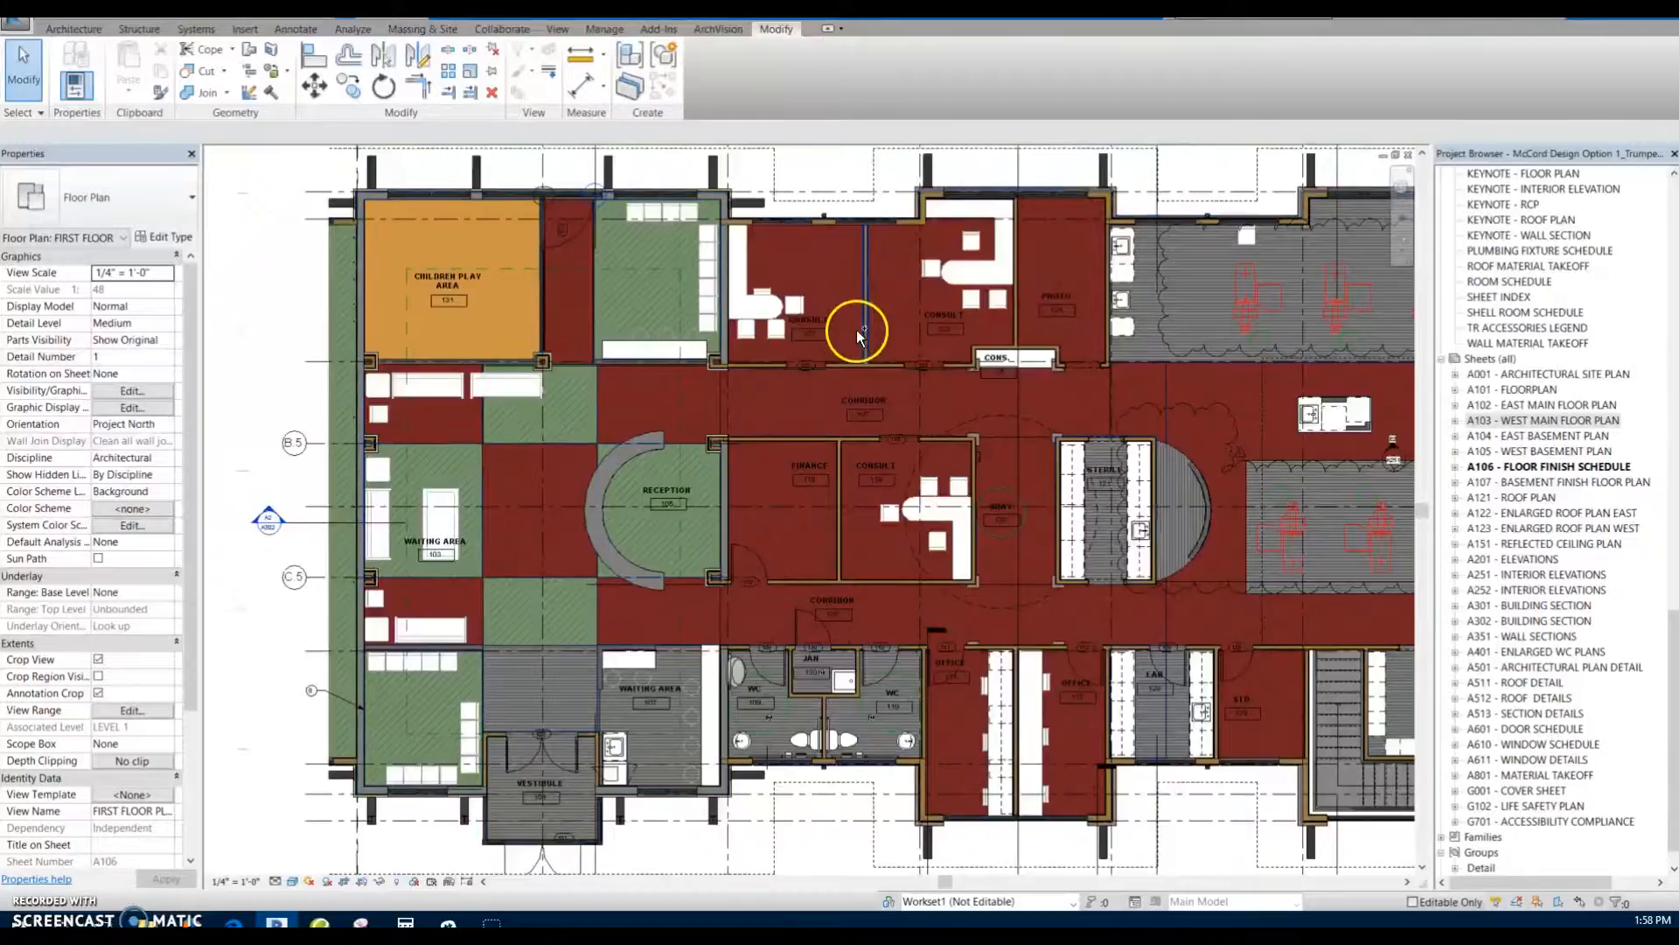
Step: Check the Carpet 1 and Carpet 2 areas in the Floor Material Takeoff on the material takeoff sheet
scroll(858, 329, down, 3)
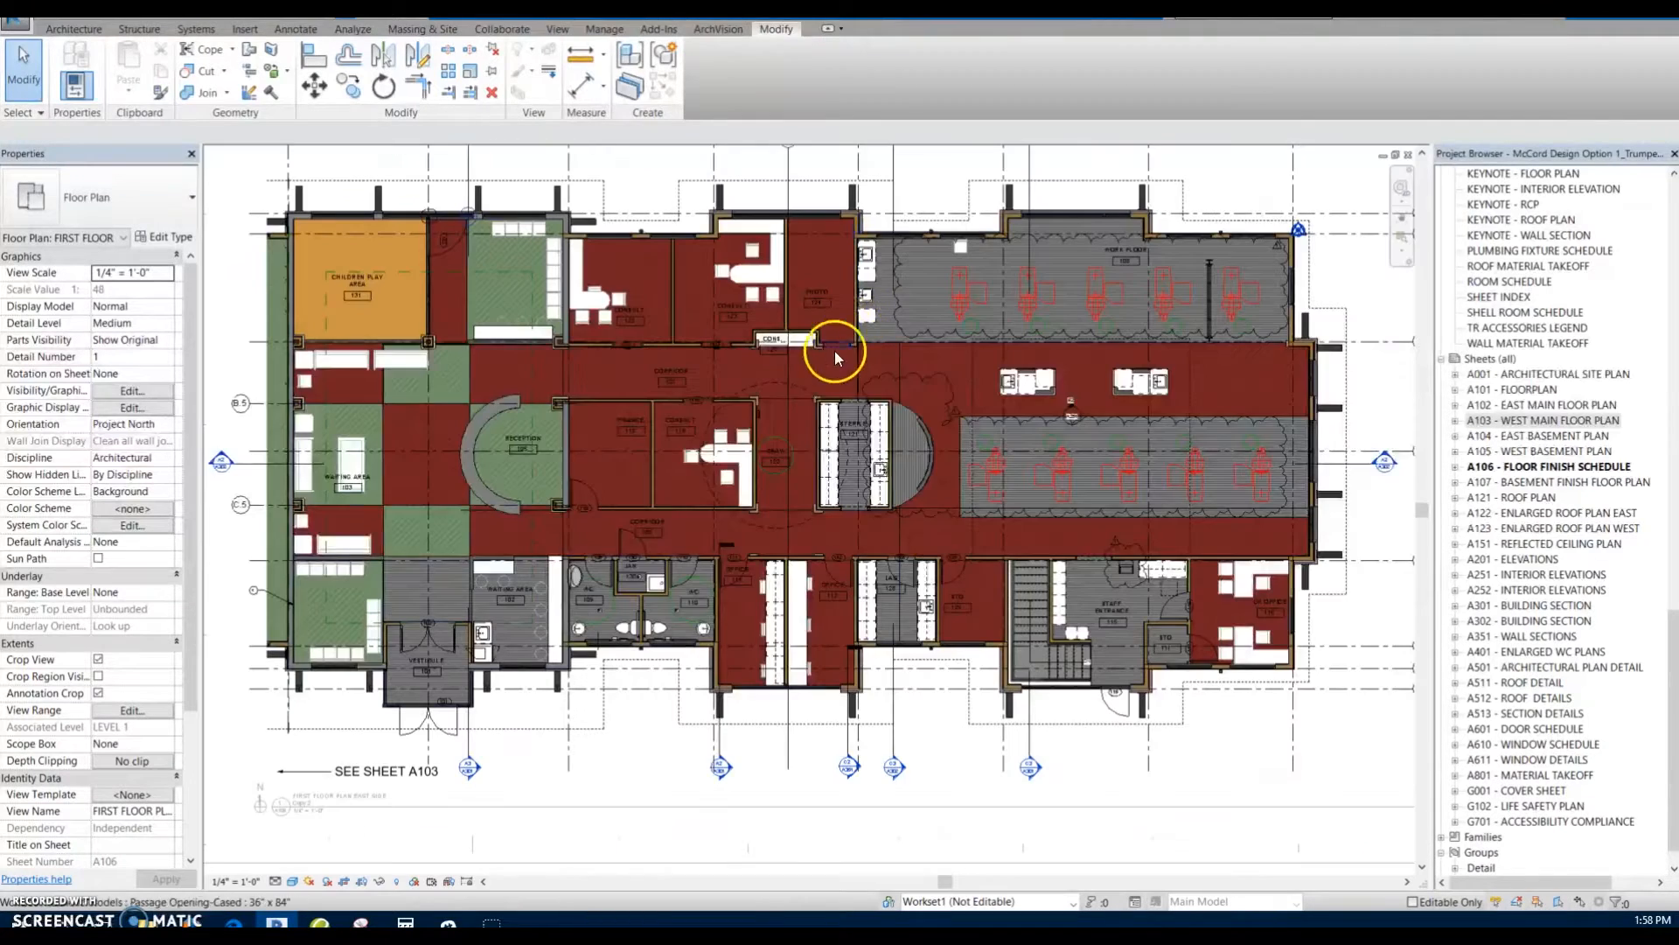
click(1408, 156)
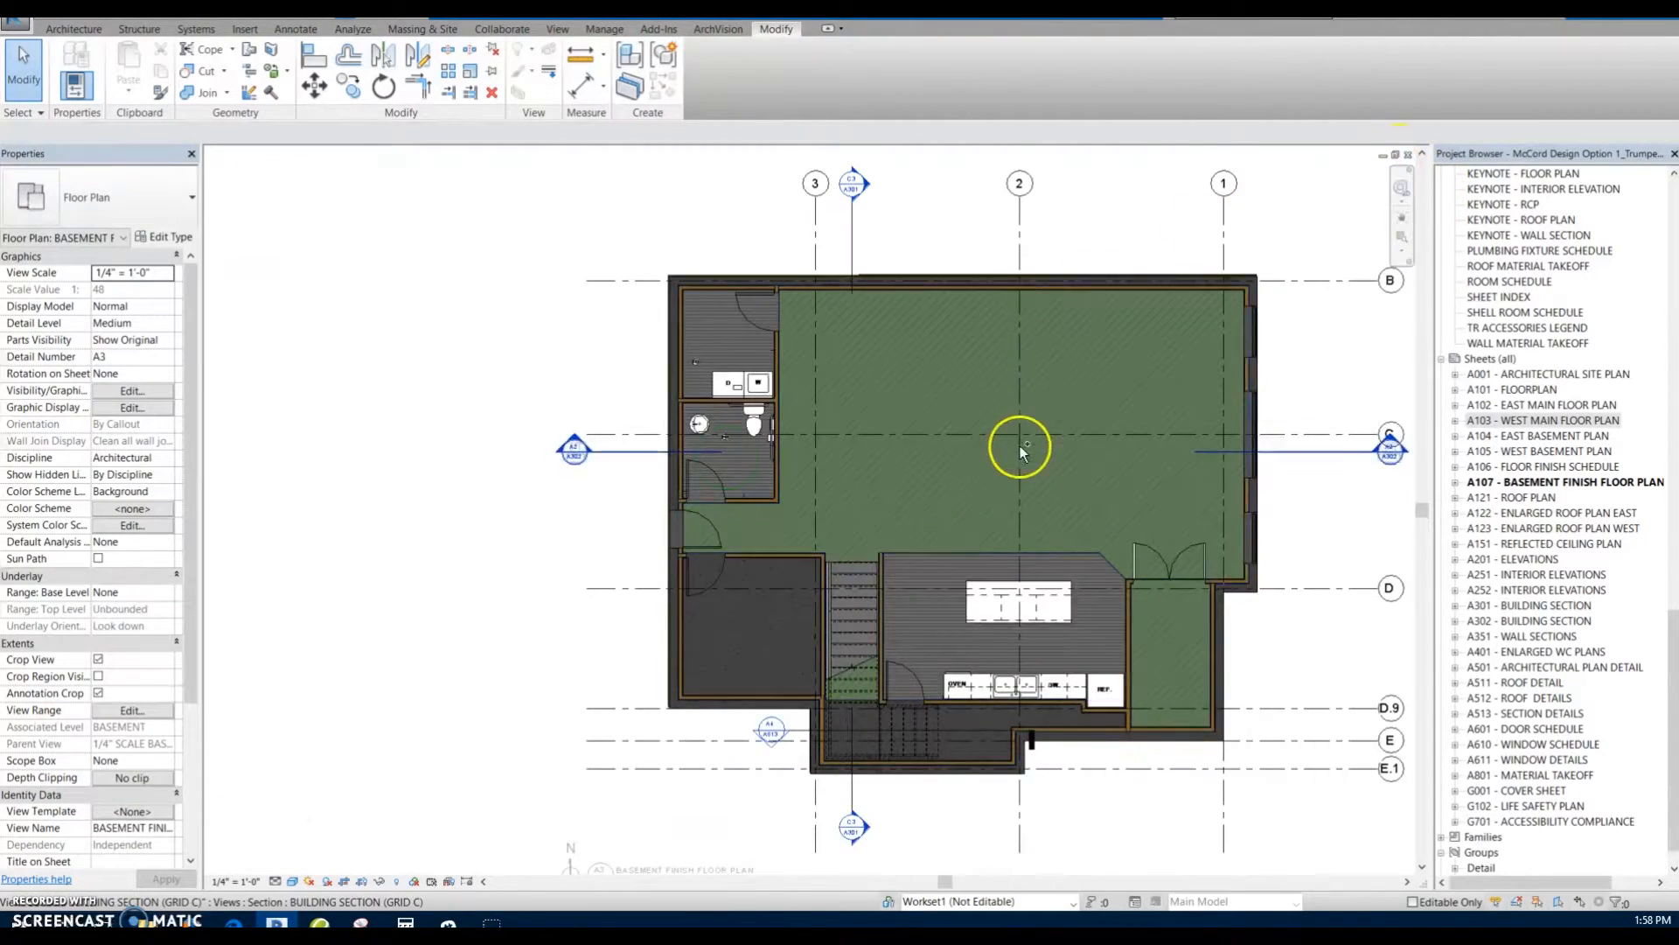
key(ctrl+Tab)
key(ctrl+Tab)
middle_drag(974, 503, 956, 439)
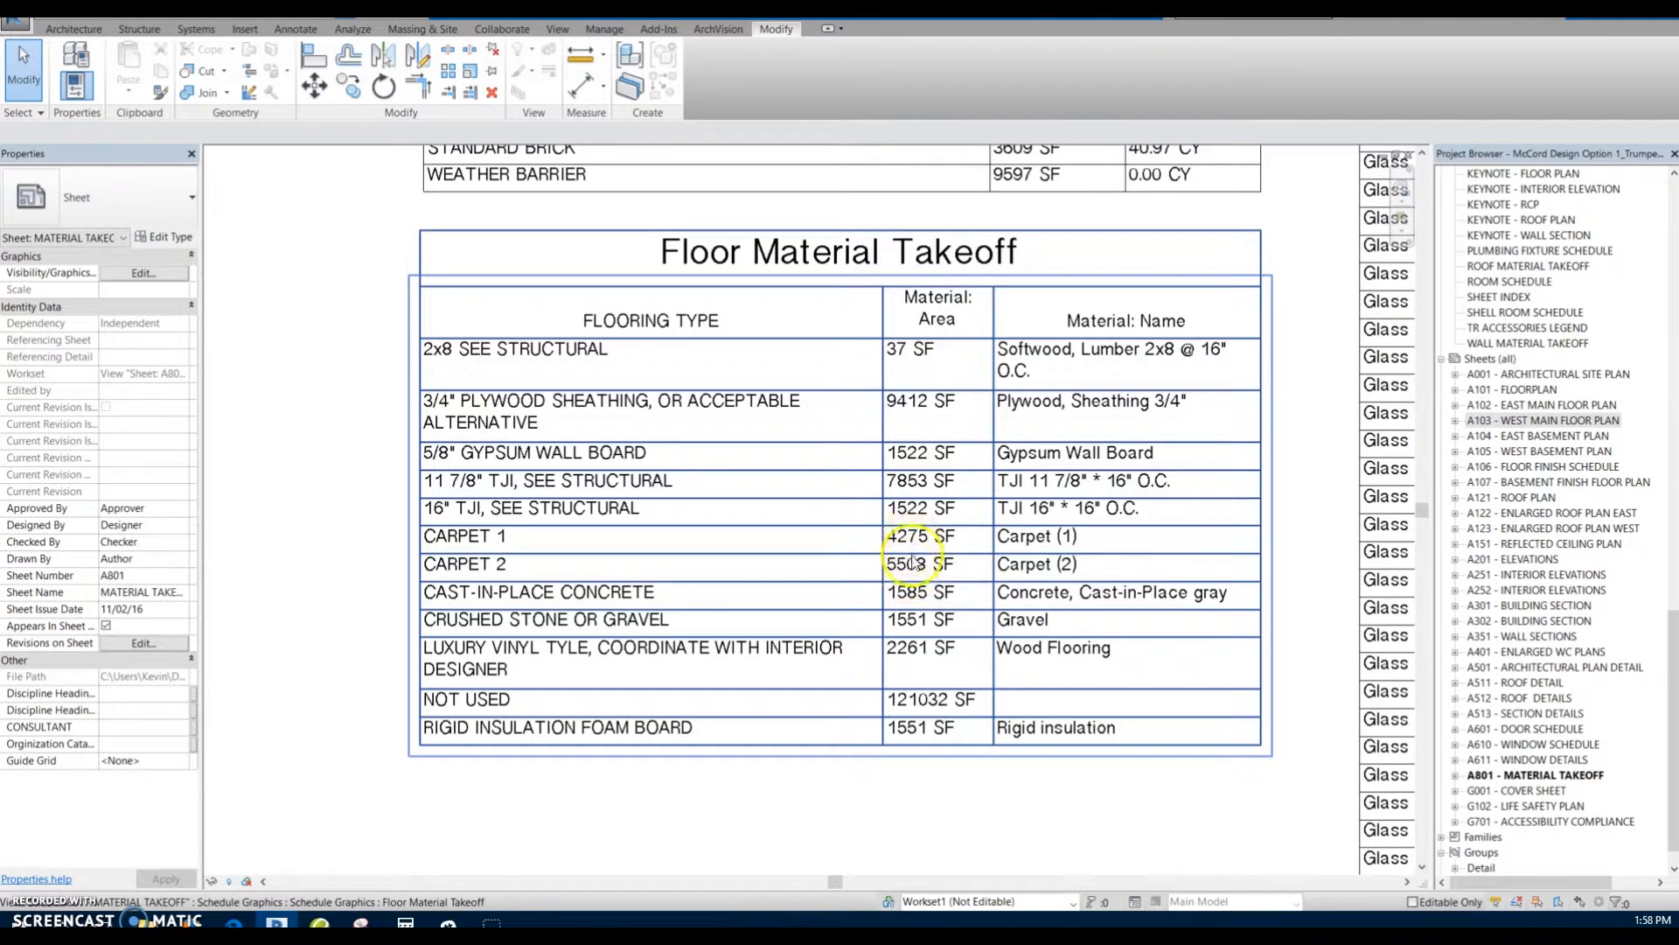
key(ctrl+Tab)
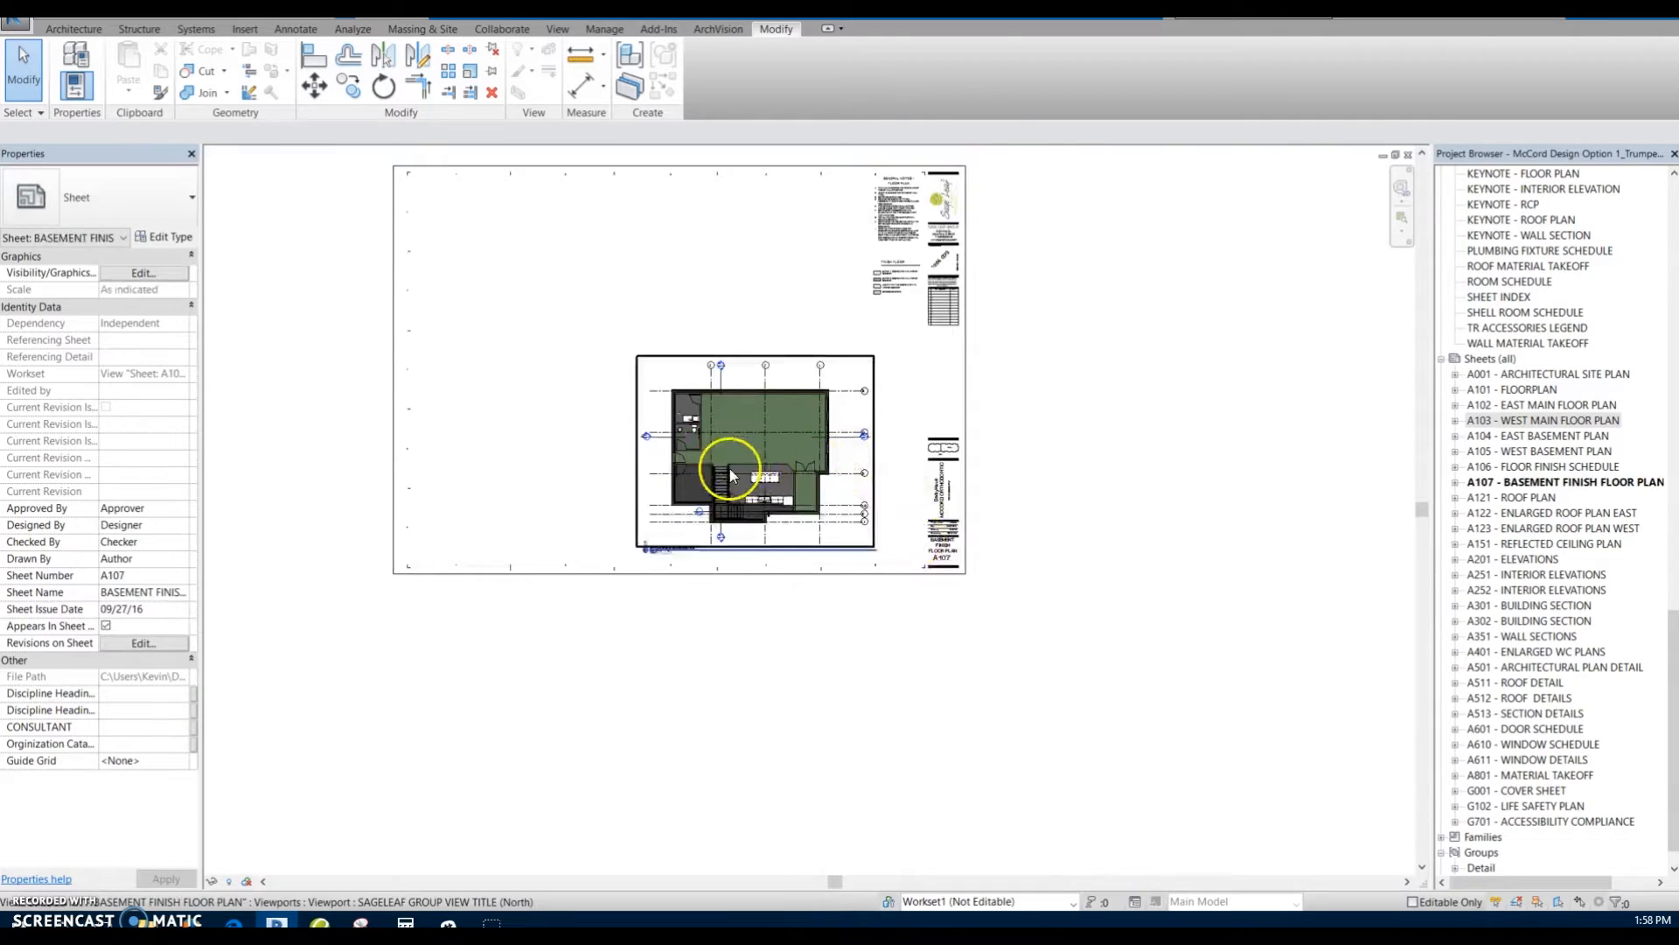
Step: Return to the first floor finish plan and select the TJI WITH PLYWOOD floor to inspect its extent, then clear the selection
key(ctrl+Tab)
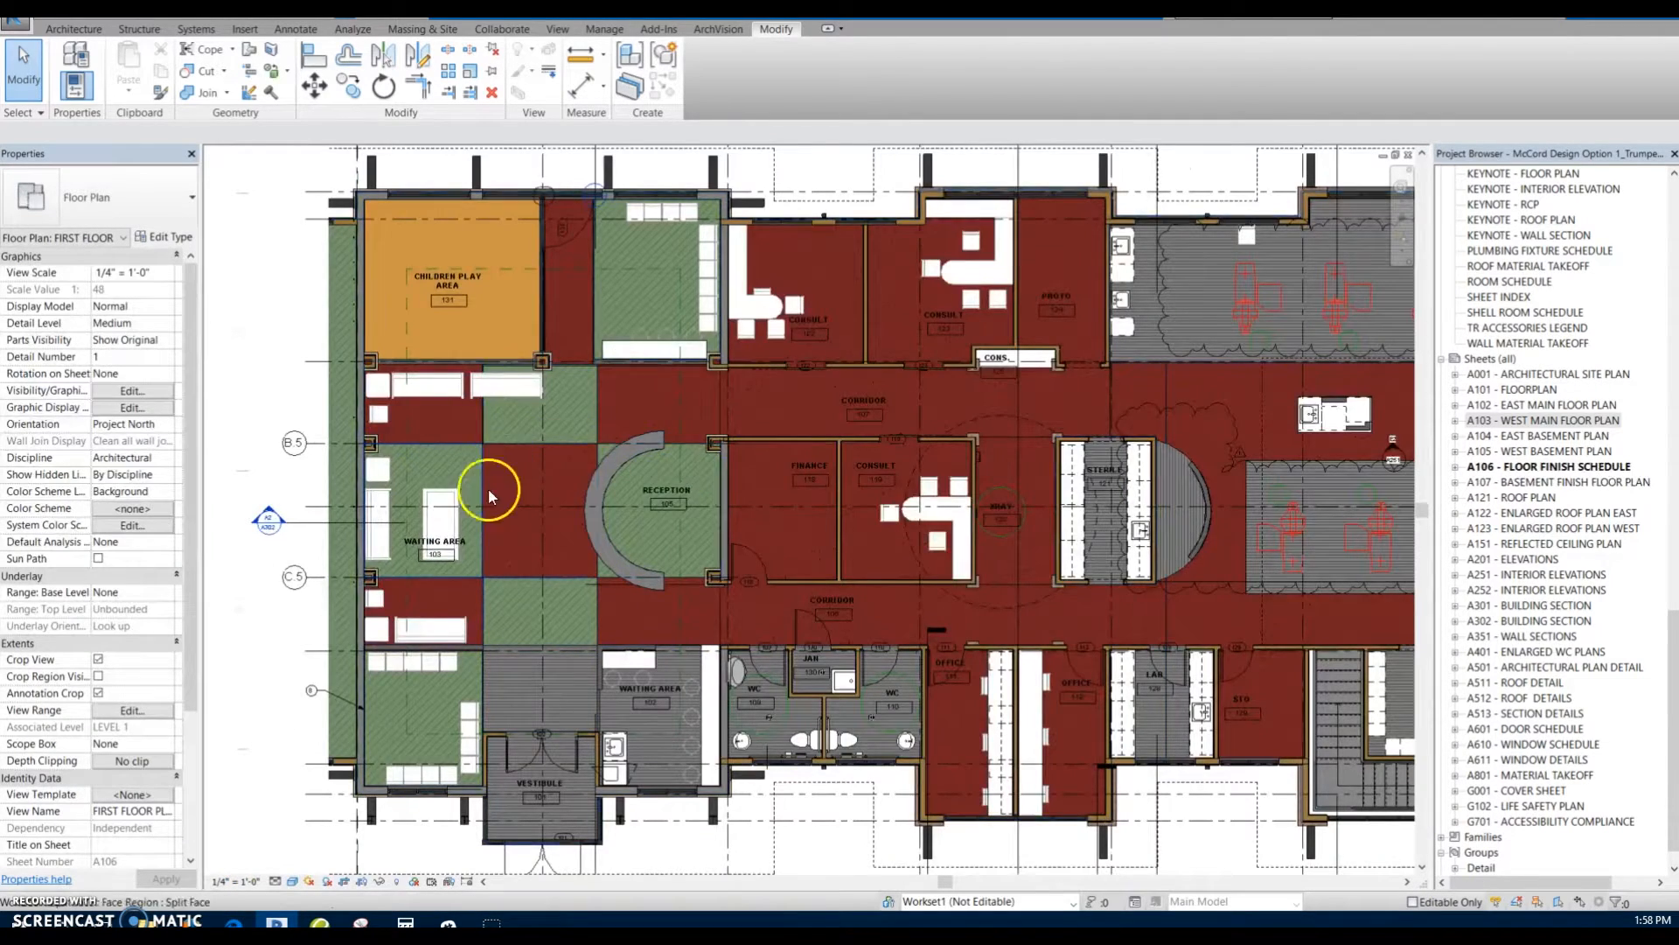
scroll(354, 451, up, 2)
click(335, 463)
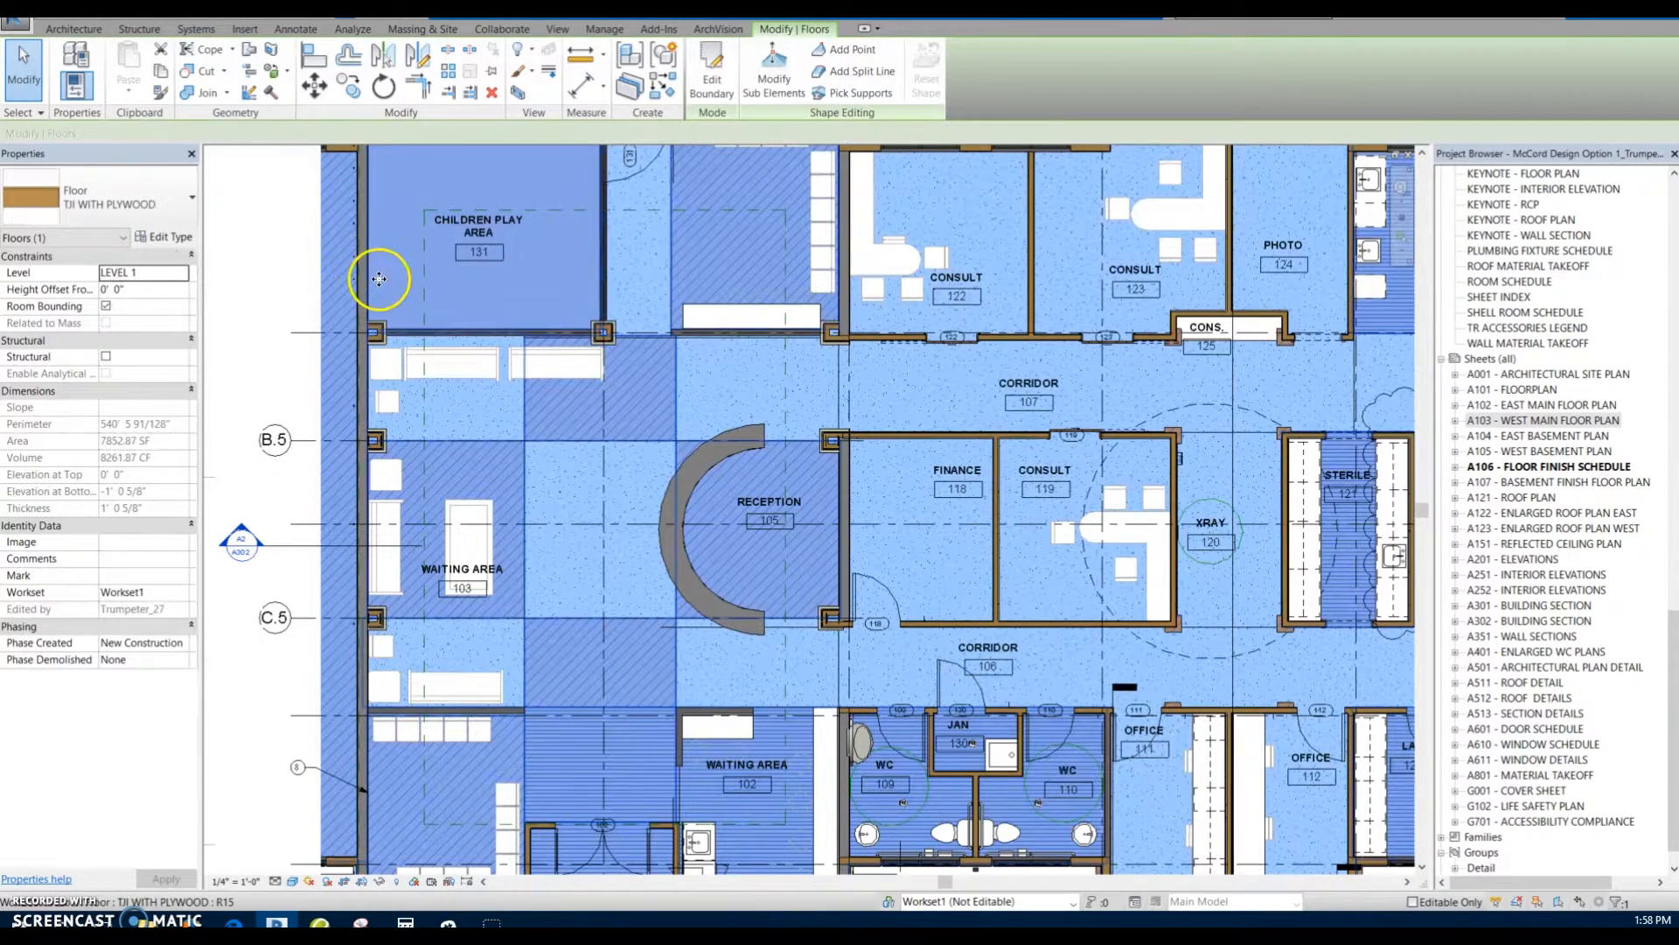
scroll(379, 278, down, 2)
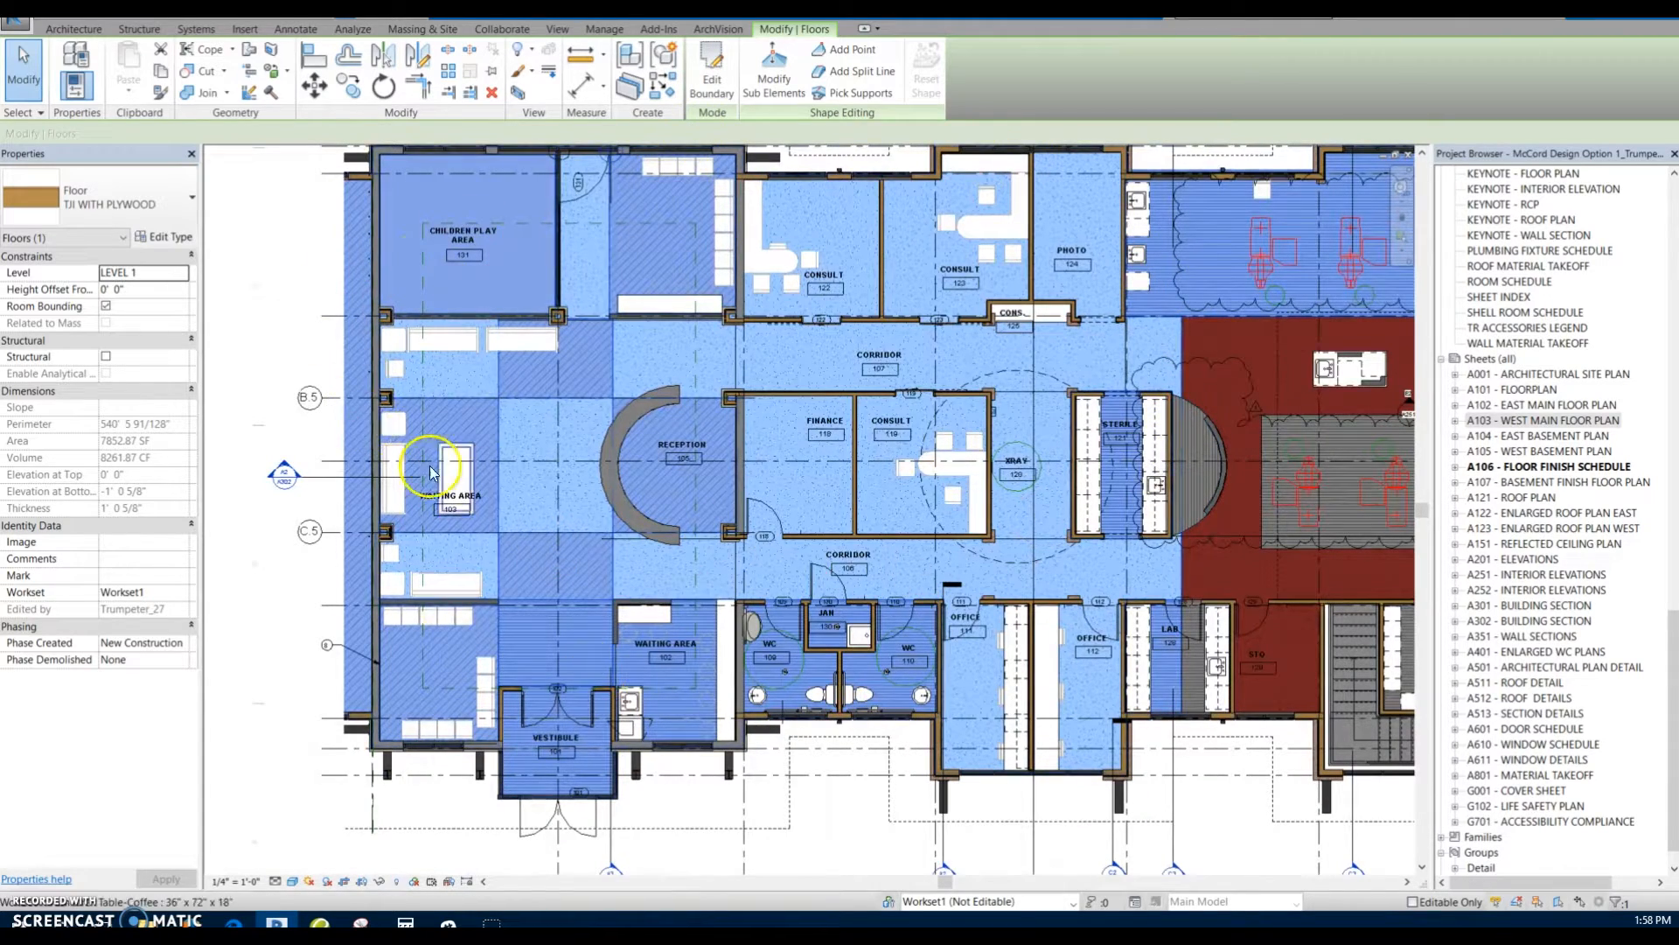
key(Escape)
Step: Remove the paint from the floor strip outside the exterior wall beside the Children Play Area and Waiting Area
middle_drag(396, 367, 662, 368)
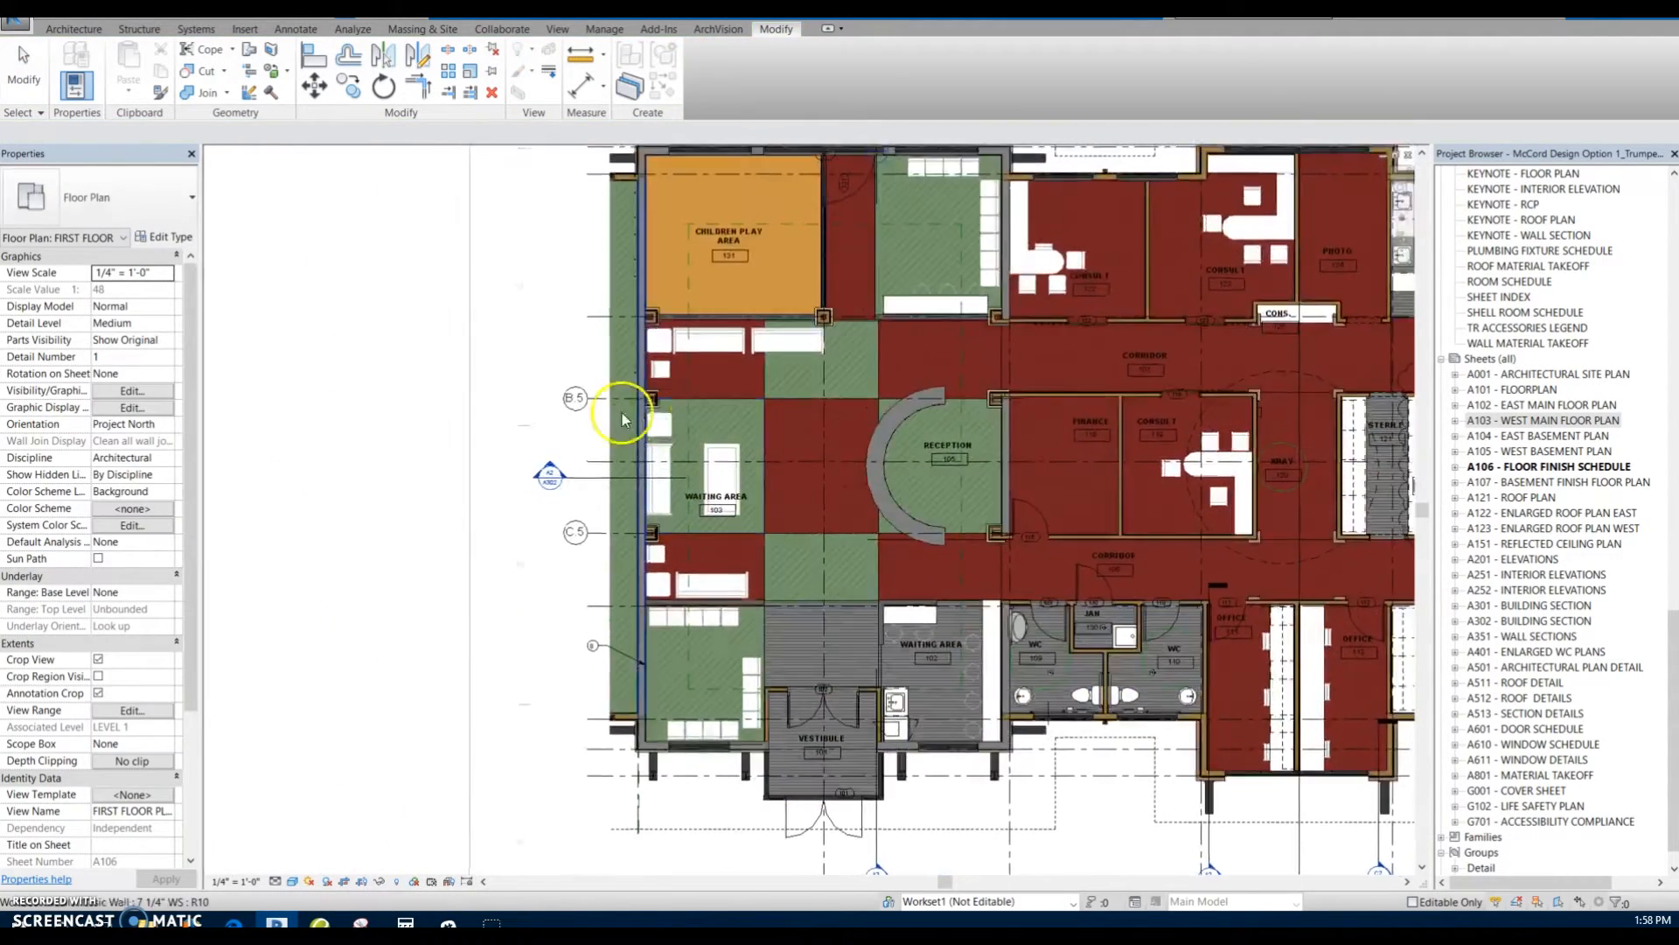
scroll(614, 399, up, 1)
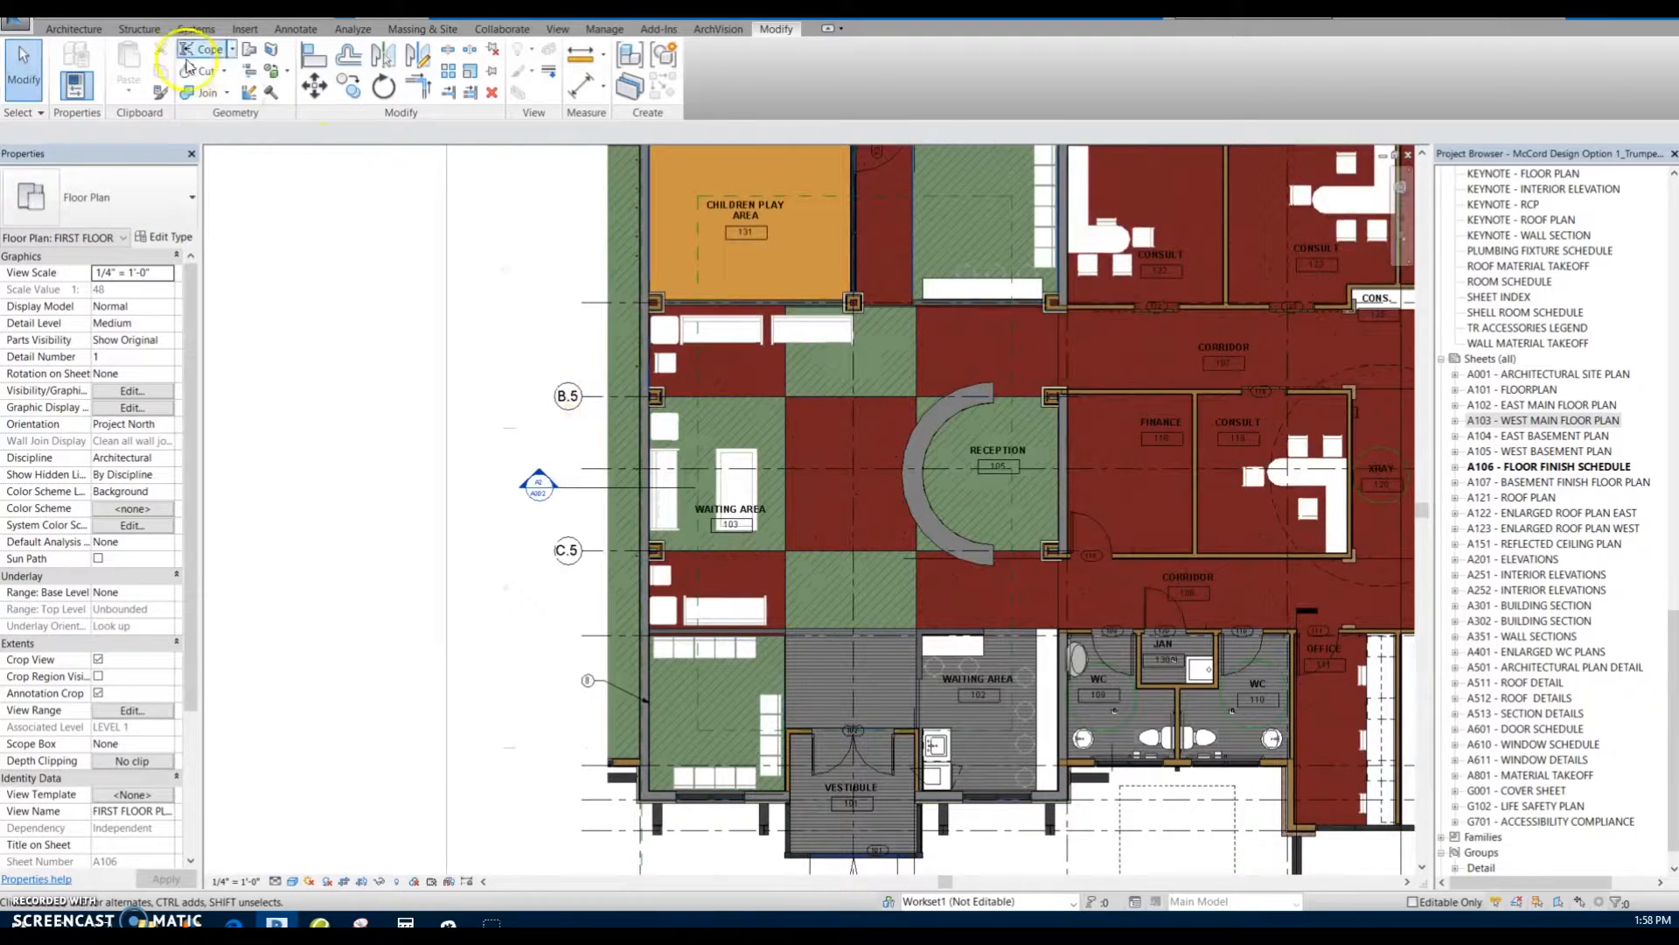
click(287, 71)
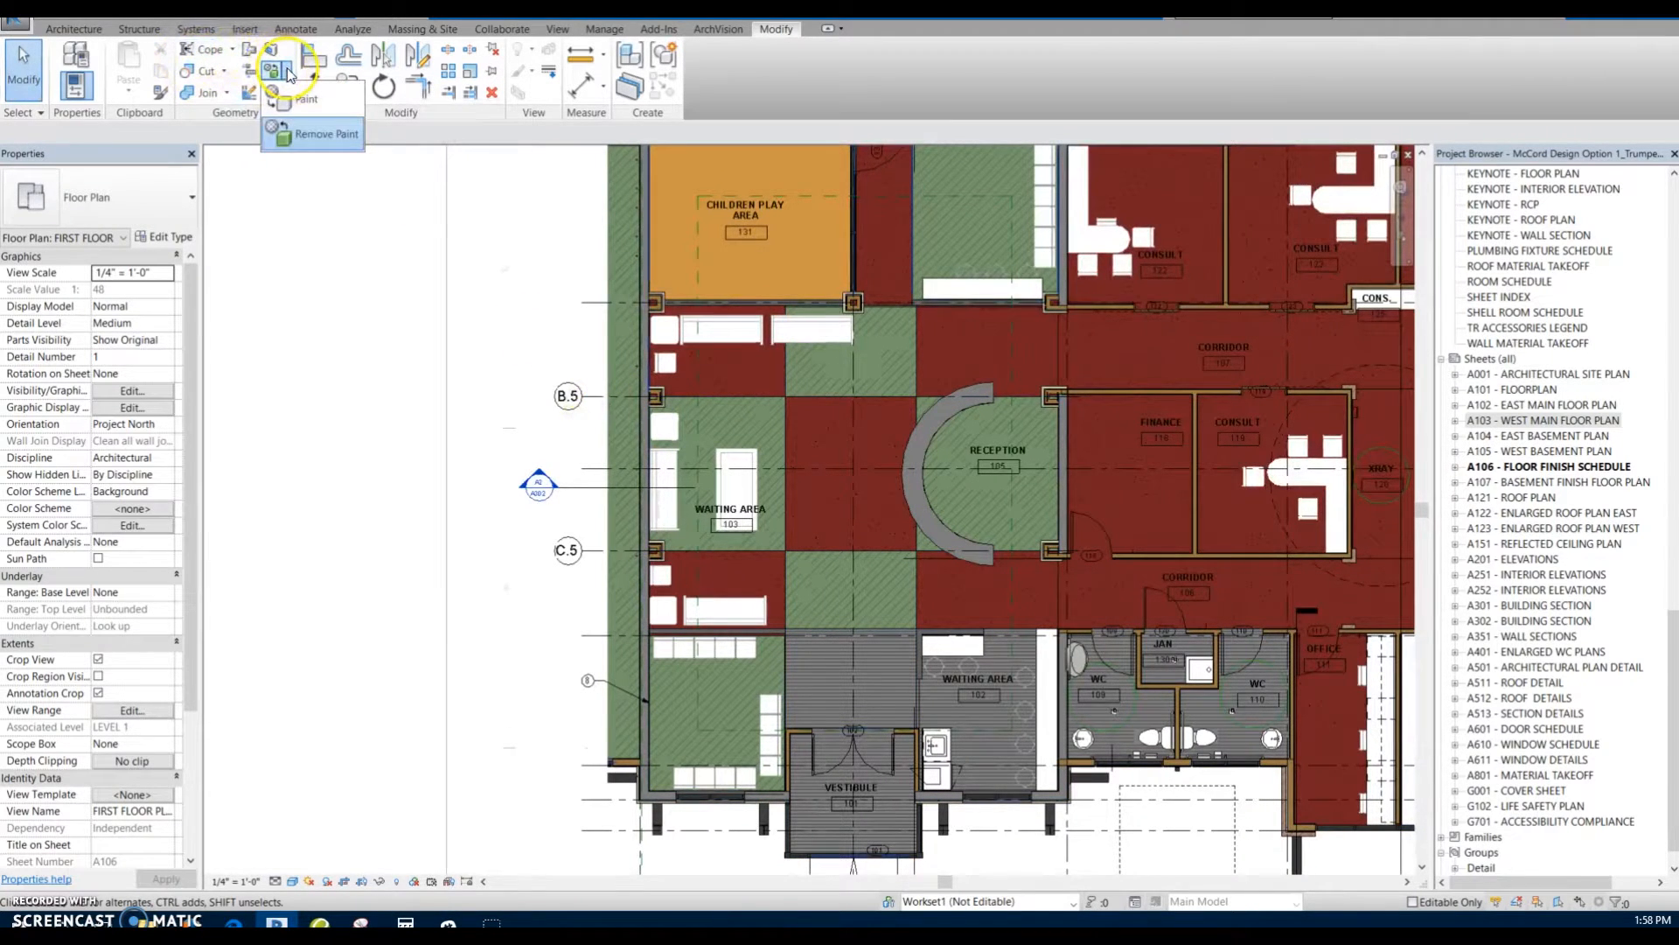
click(314, 134)
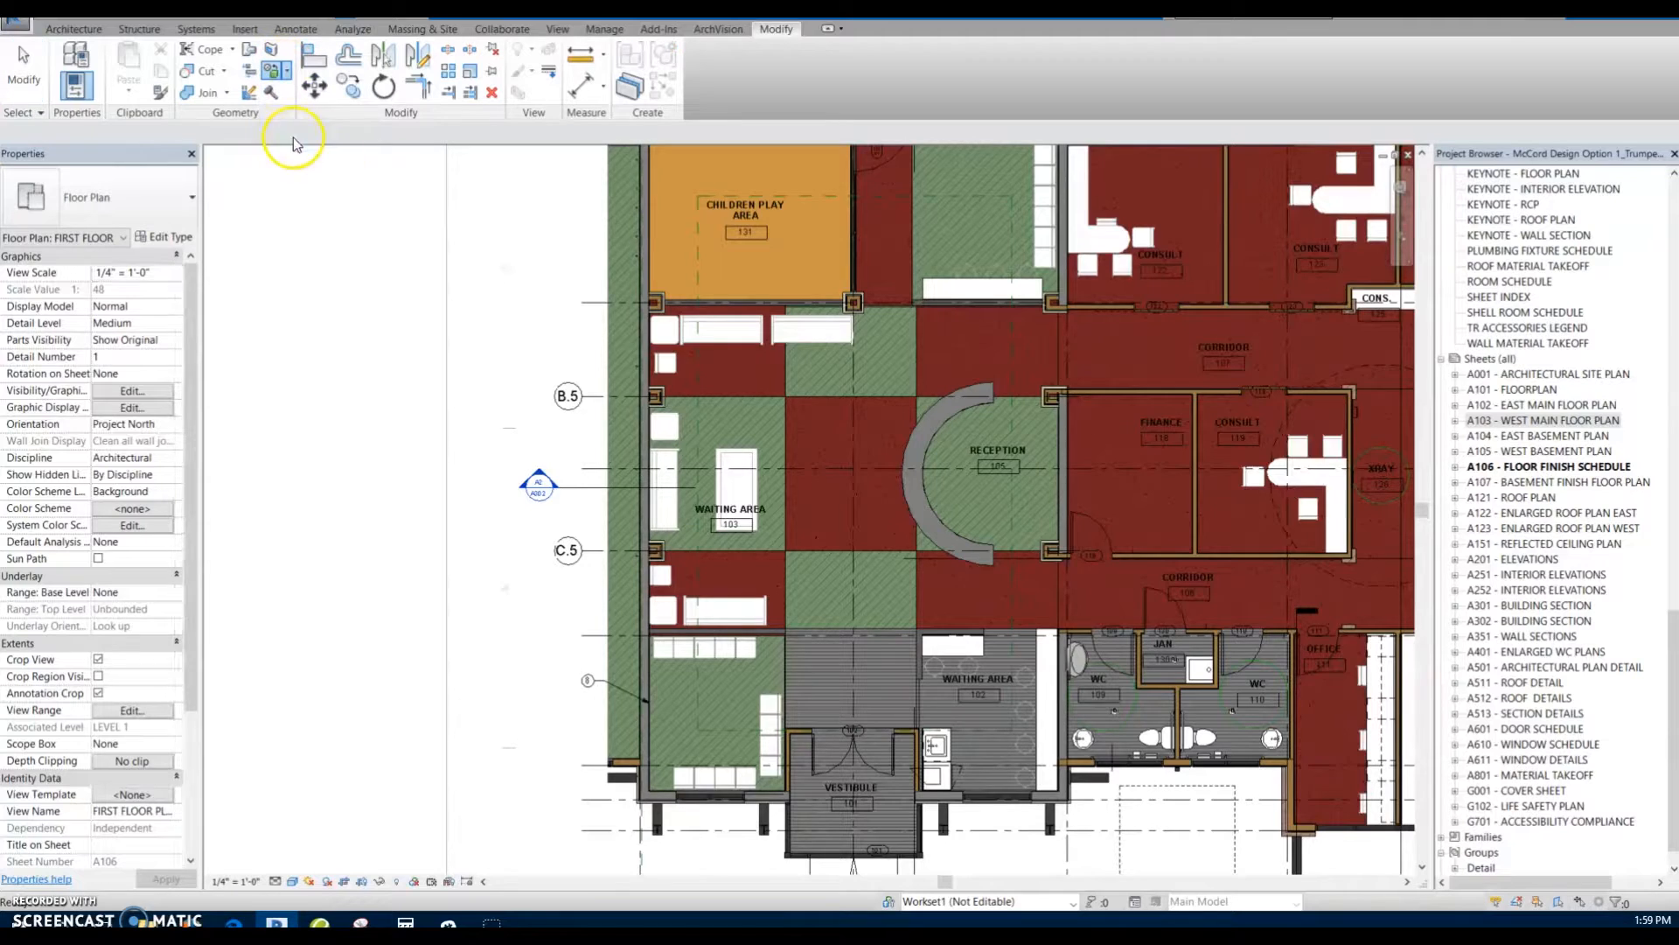
scroll(685, 314, up, 2)
click(554, 229)
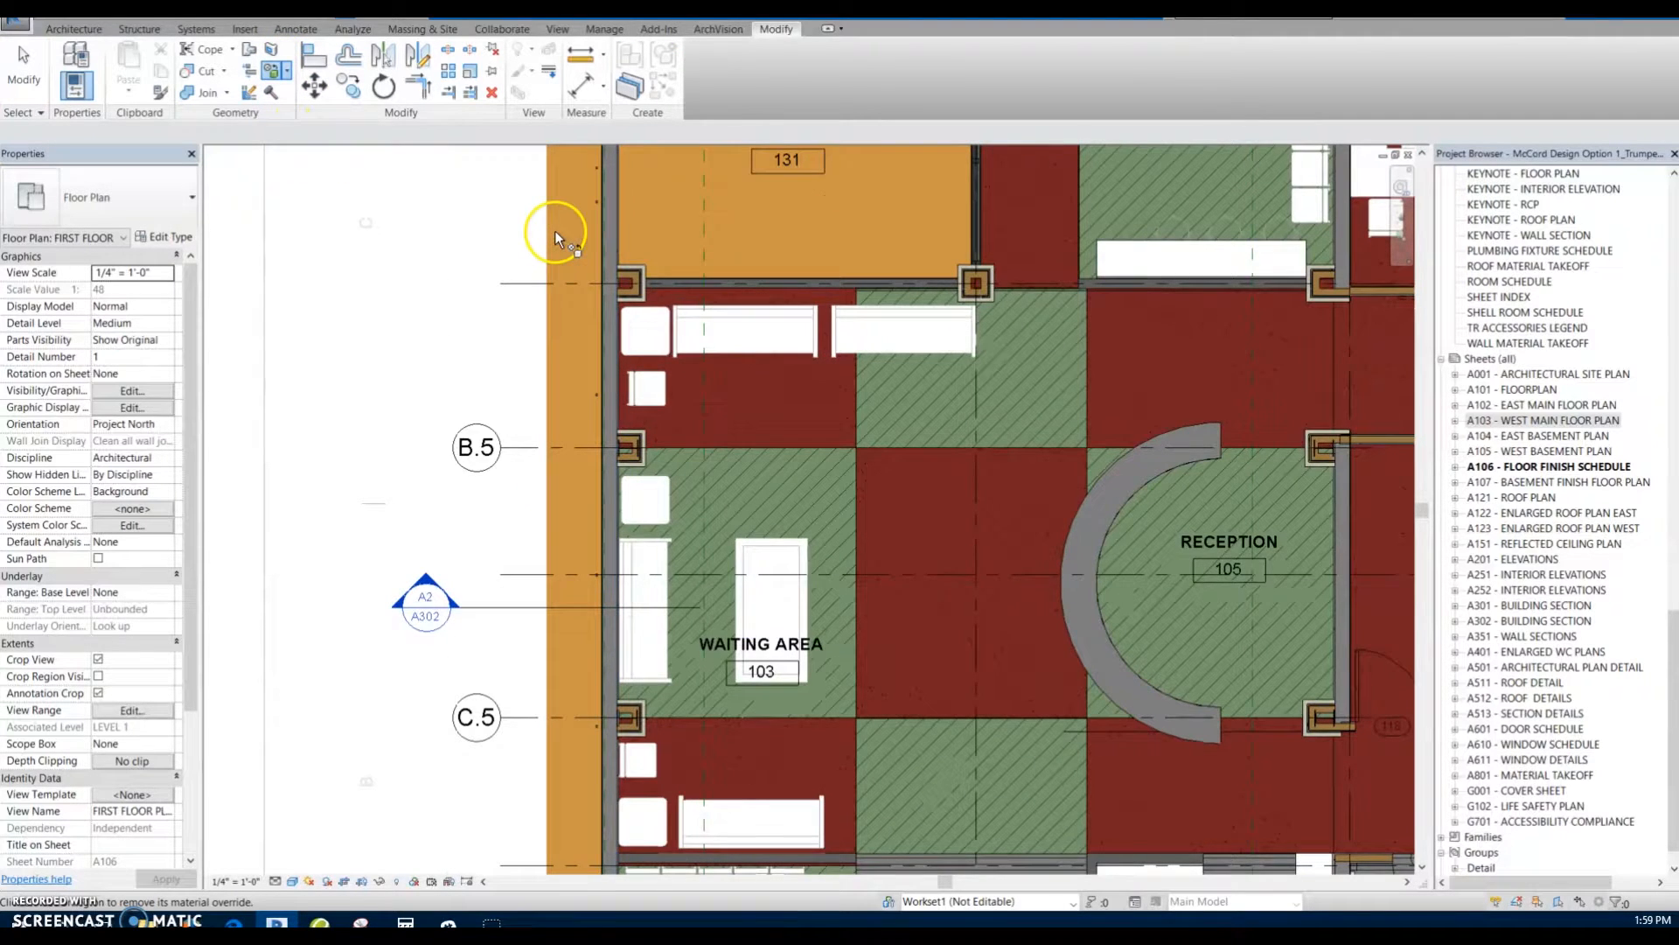
scroll(570, 255, down, 2)
key(Escape)
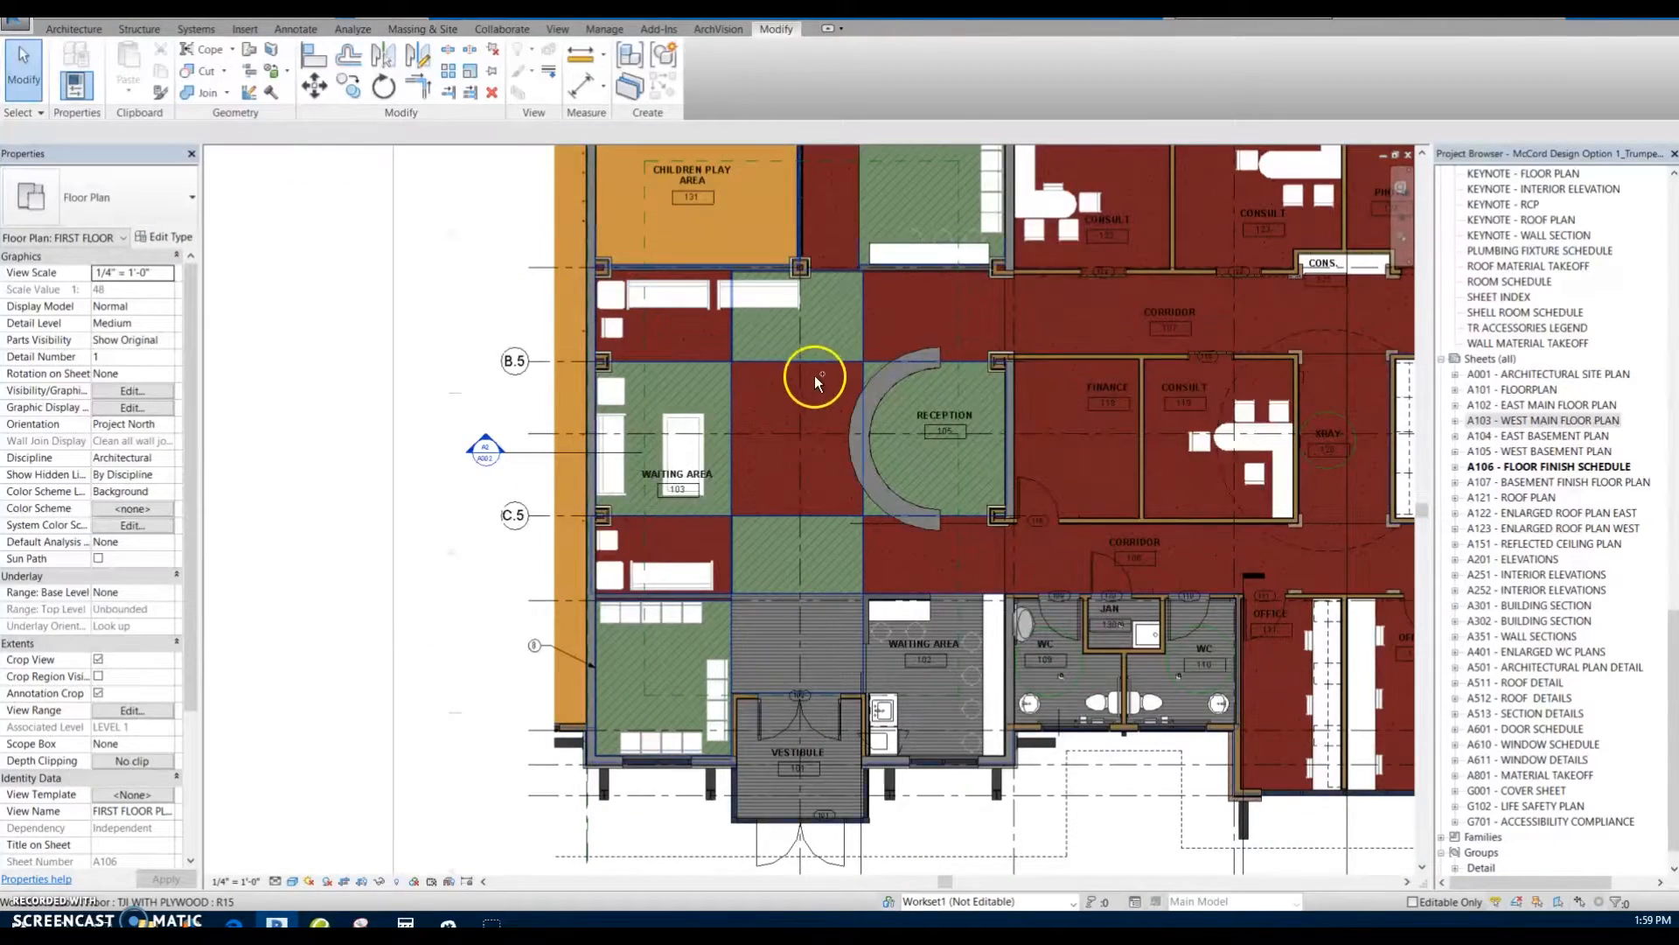
Step: Close the basement and first floor plan views in front and recheck the Carpet 2 area in the Floor Material Takeoff
key(ctrl+Tab)
click(1408, 155)
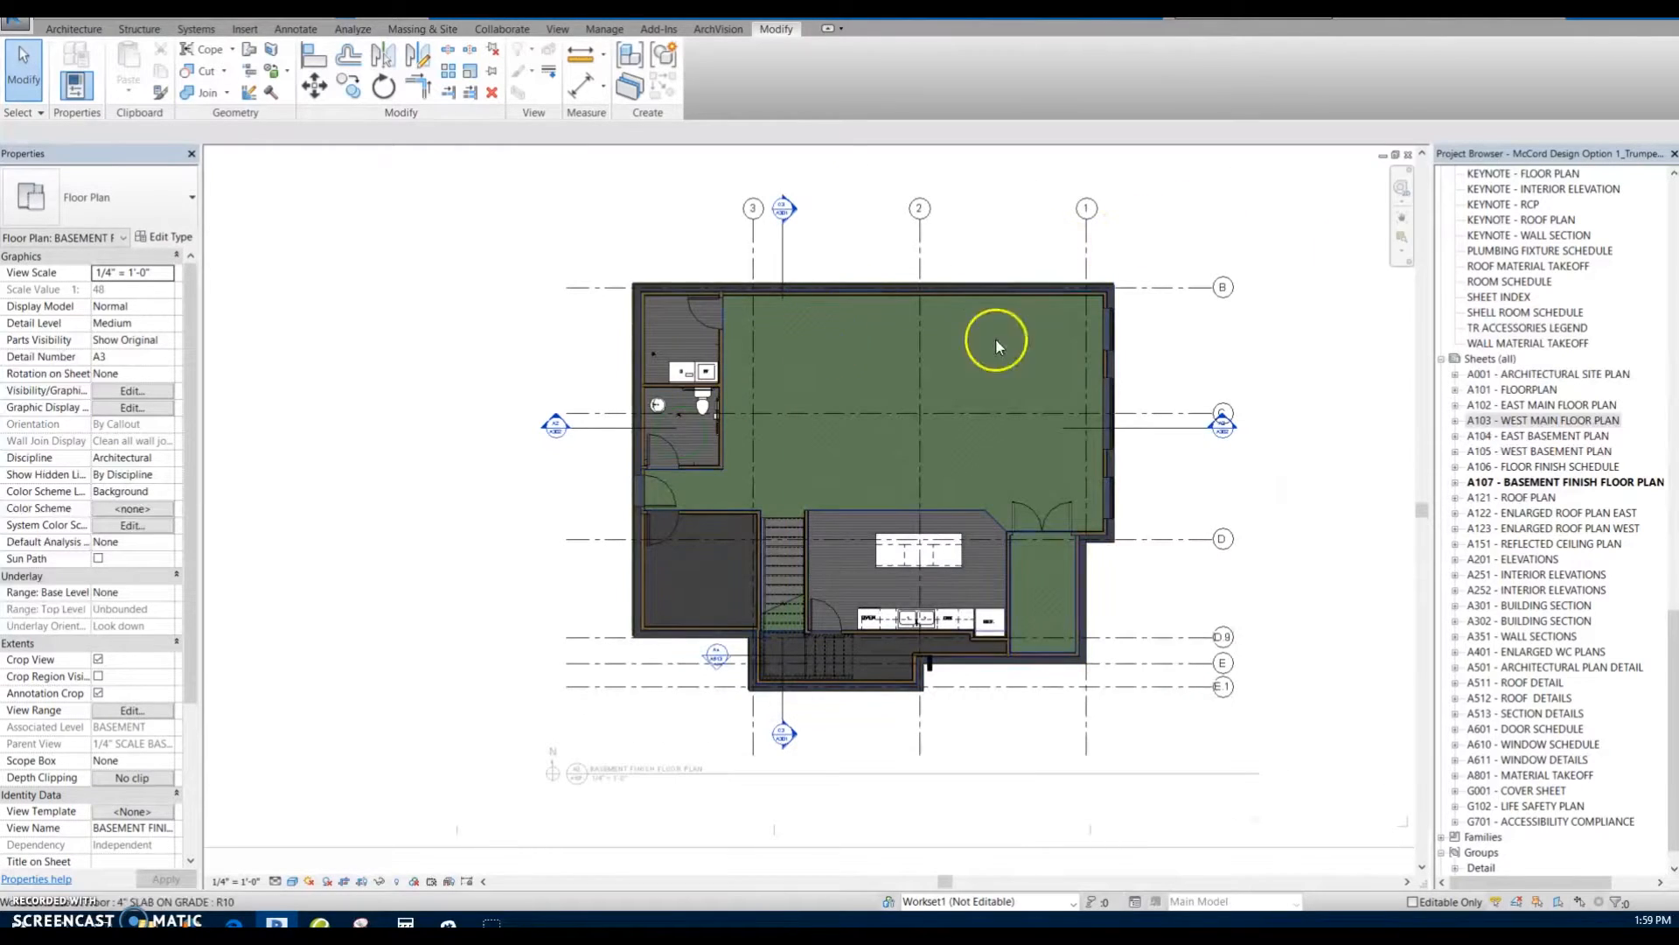
click(1408, 155)
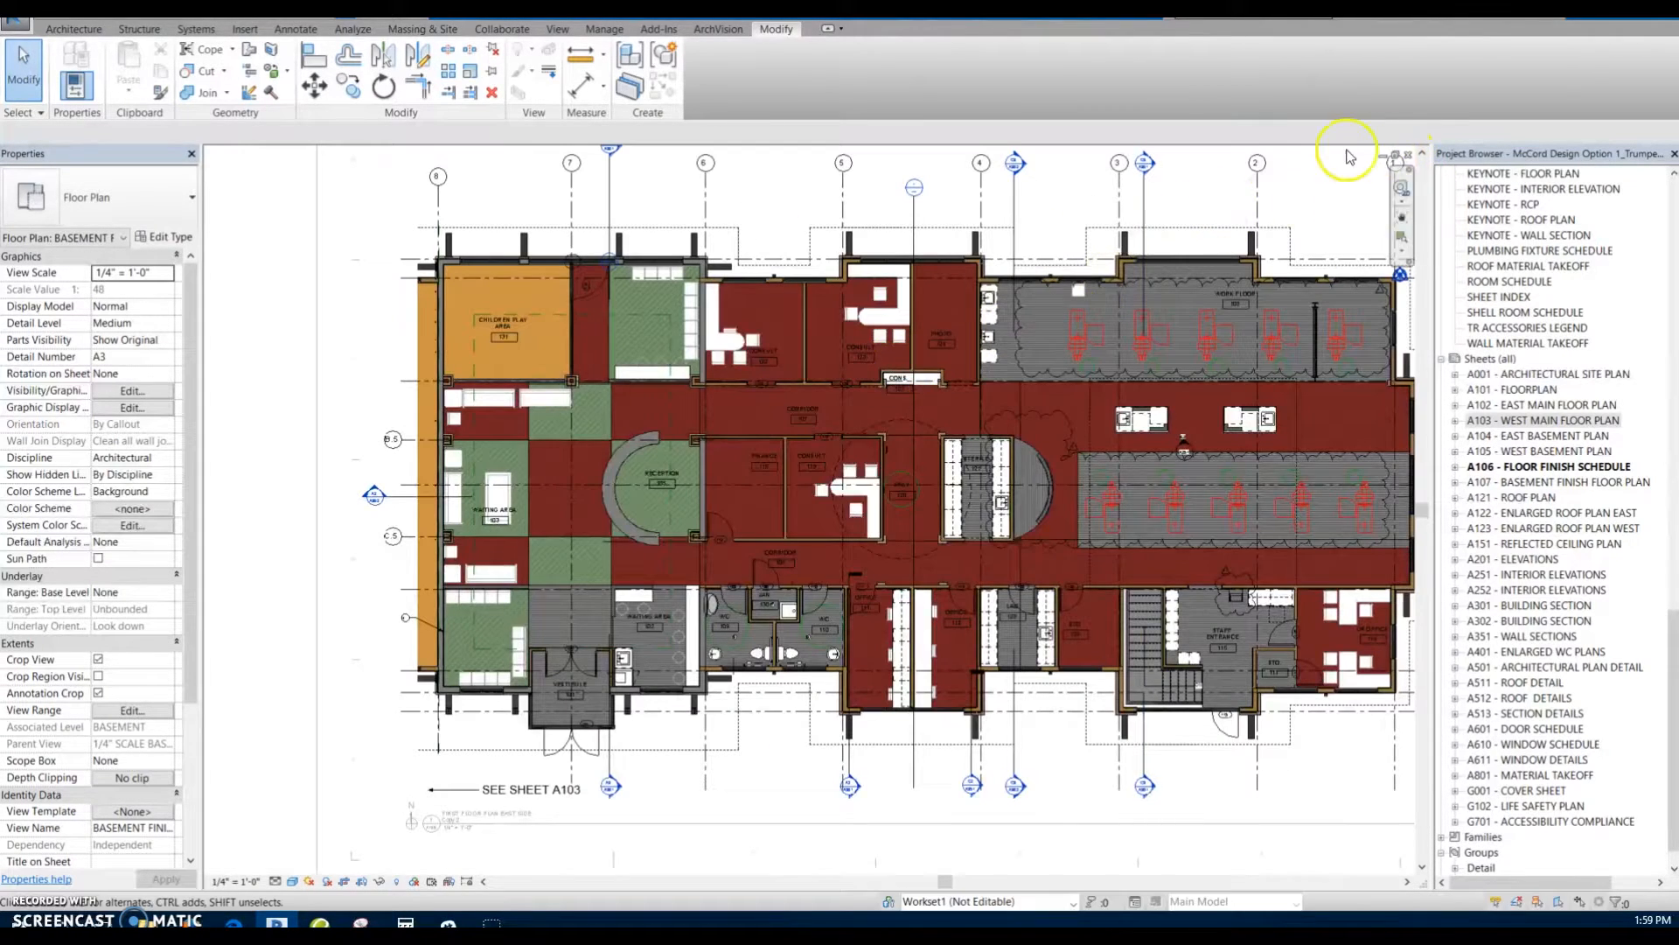
click(1408, 155)
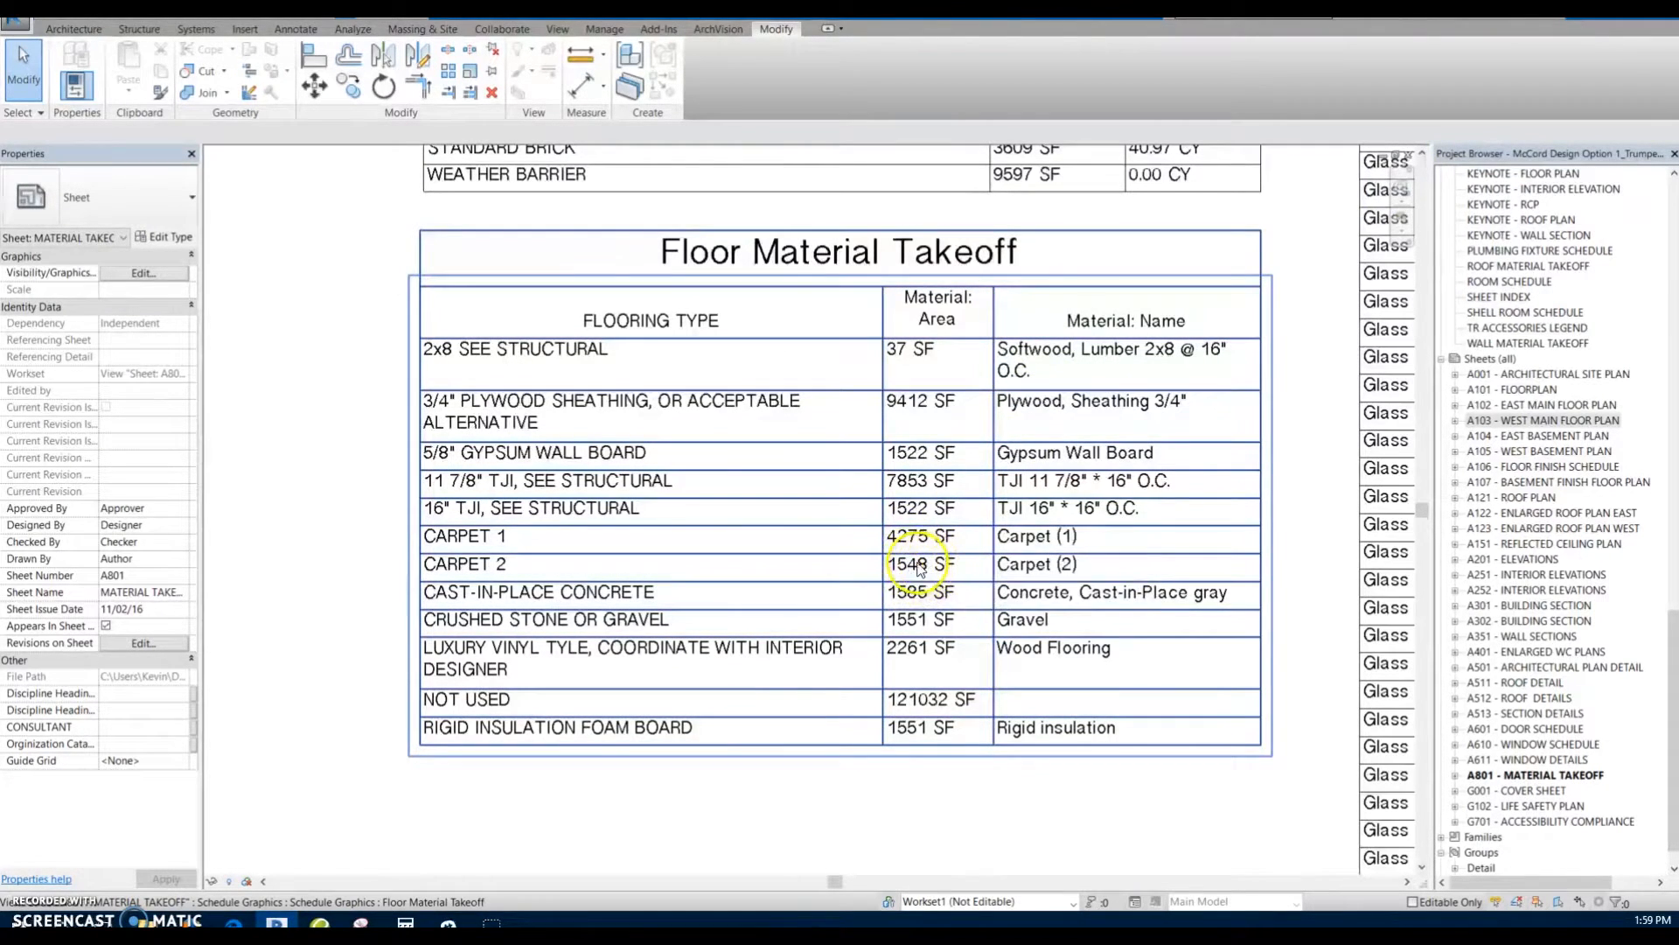
scroll(910, 550, up, 1)
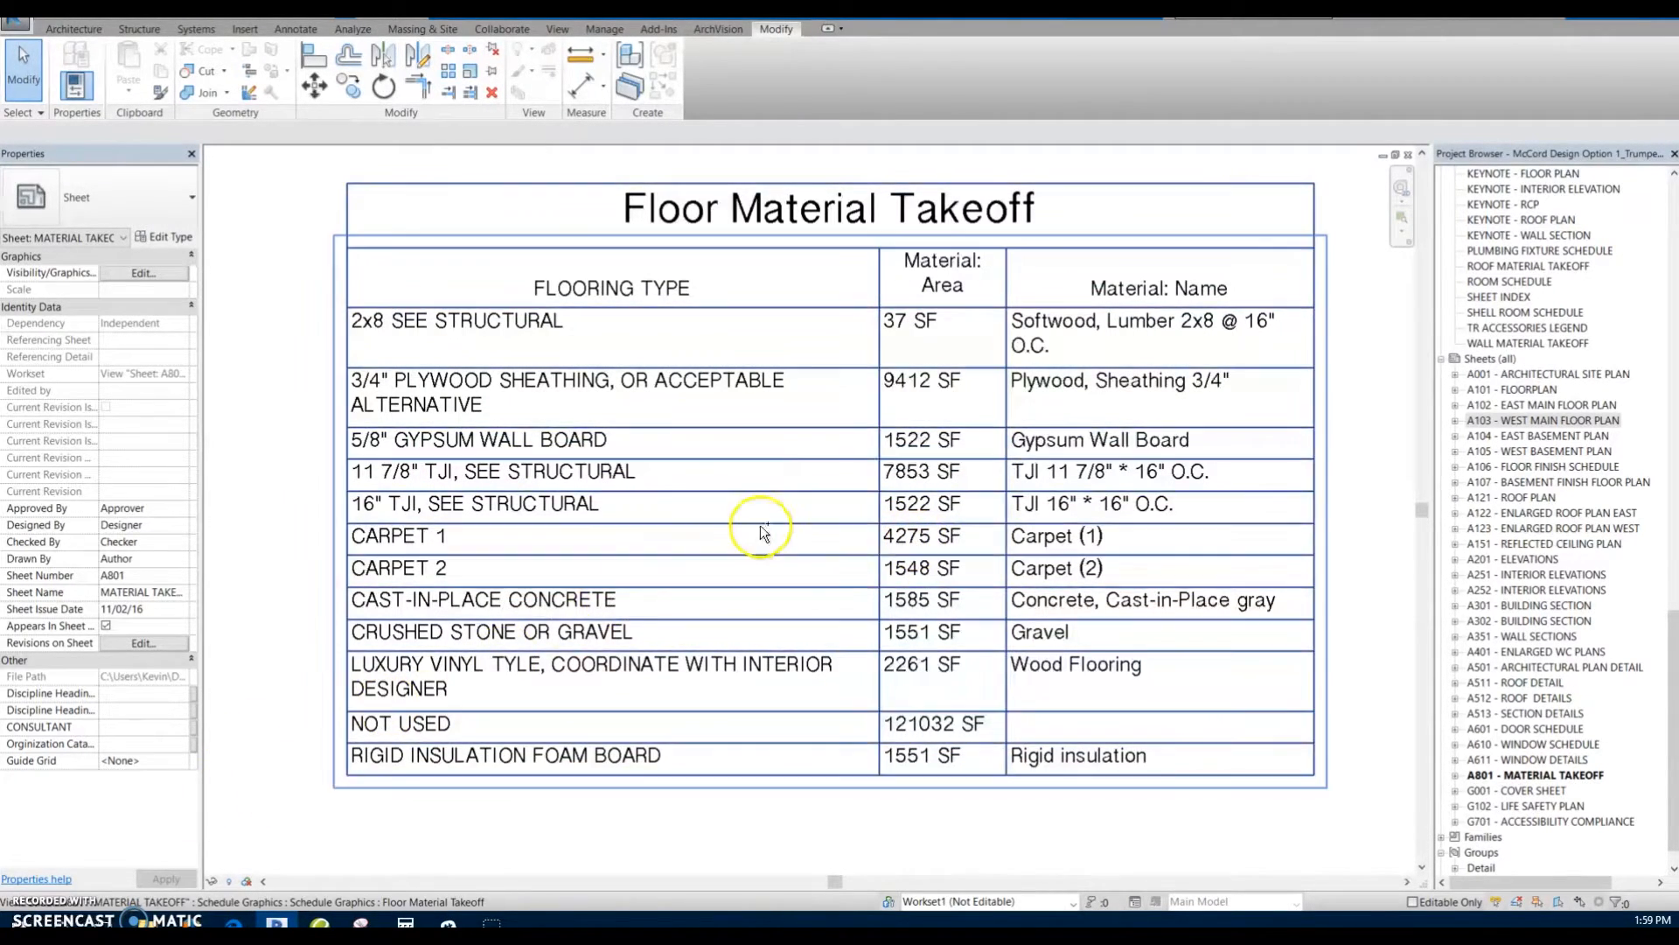
Step: Go back to the first floor finish plan and select the 16" FLOOR slab under the work floor to inspect its extent
key(ctrl+Tab)
key(ctrl+Tab)
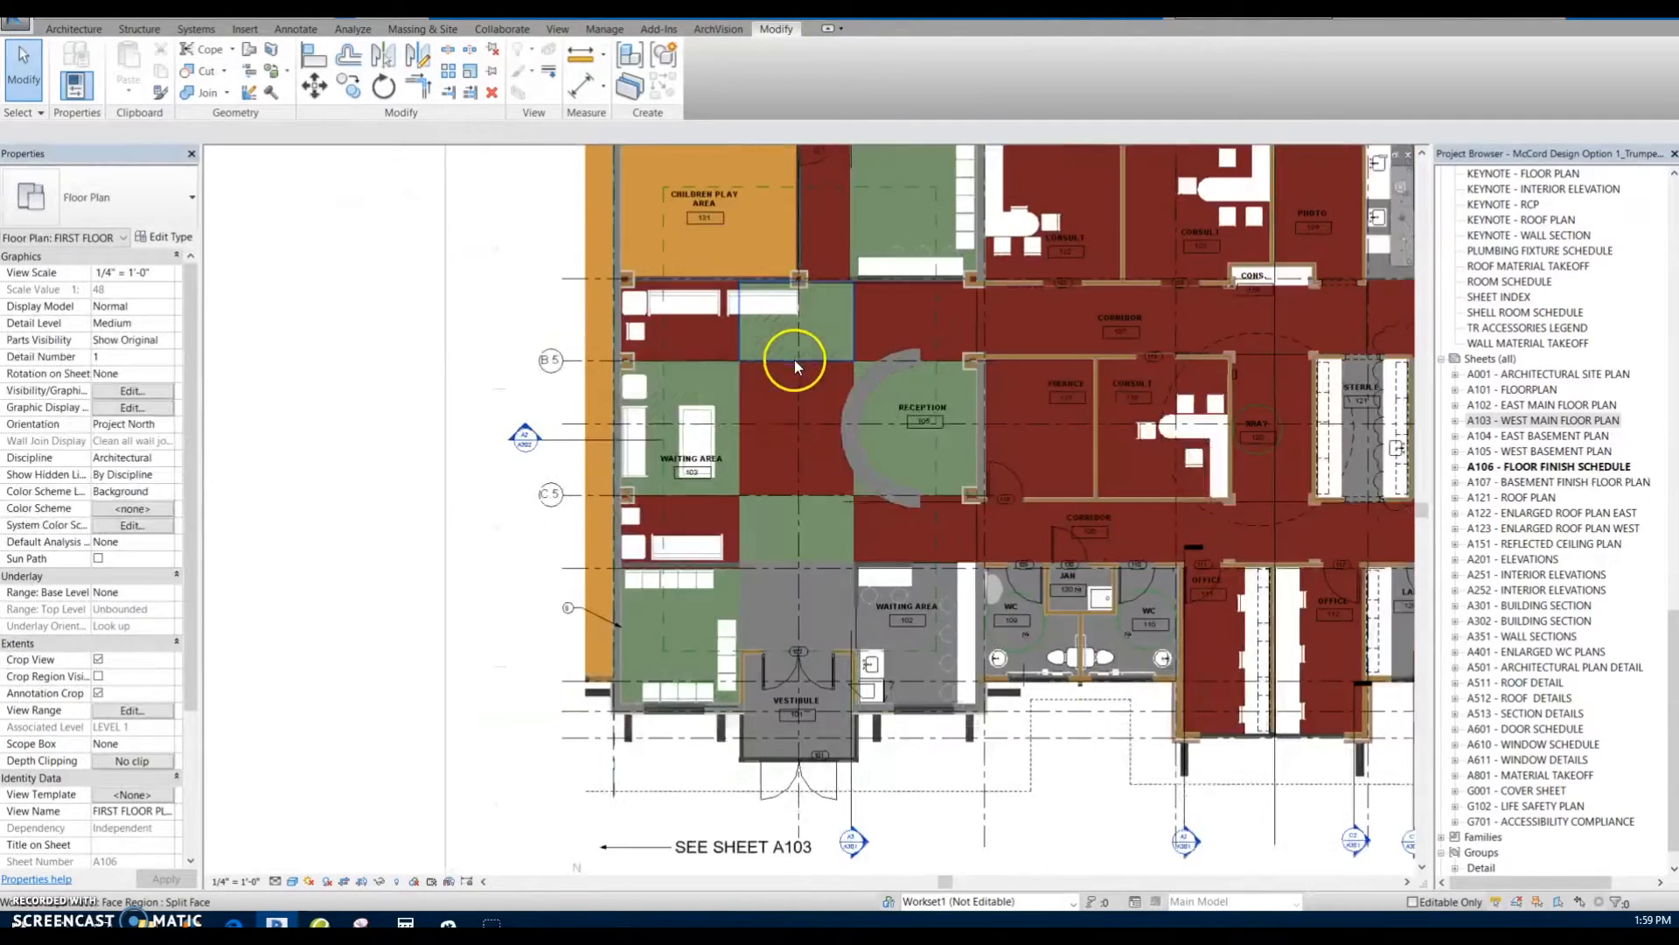
middle_drag(883, 434, 742, 449)
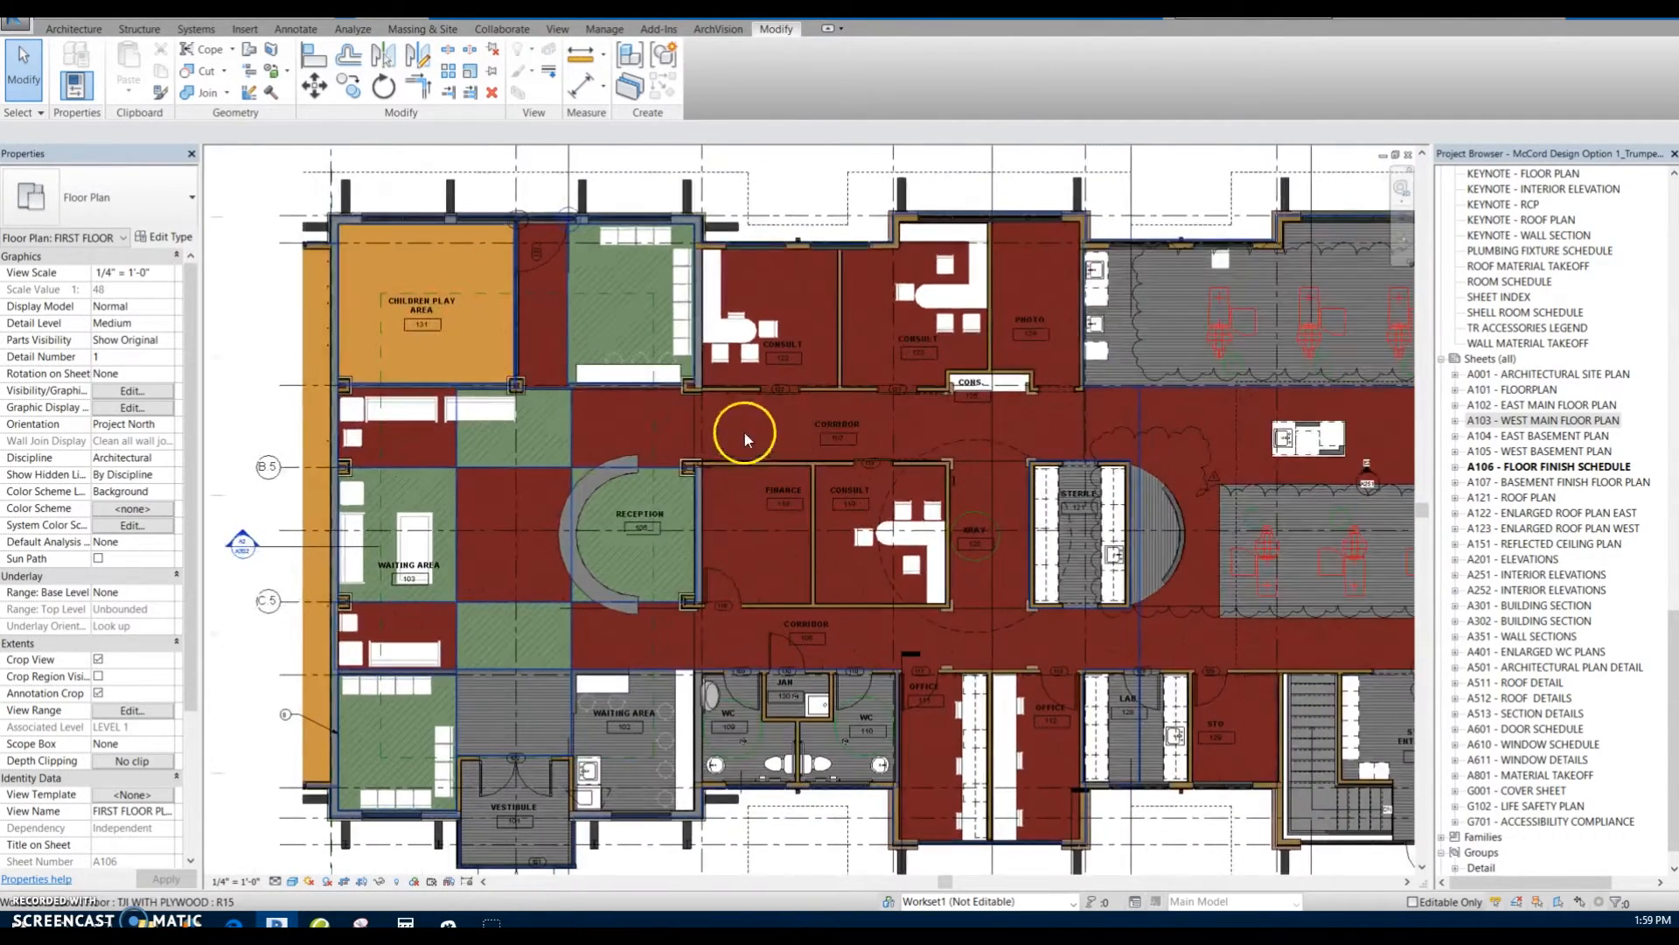
middle_drag(930, 420, 902, 423)
scroll(903, 423, up, 2)
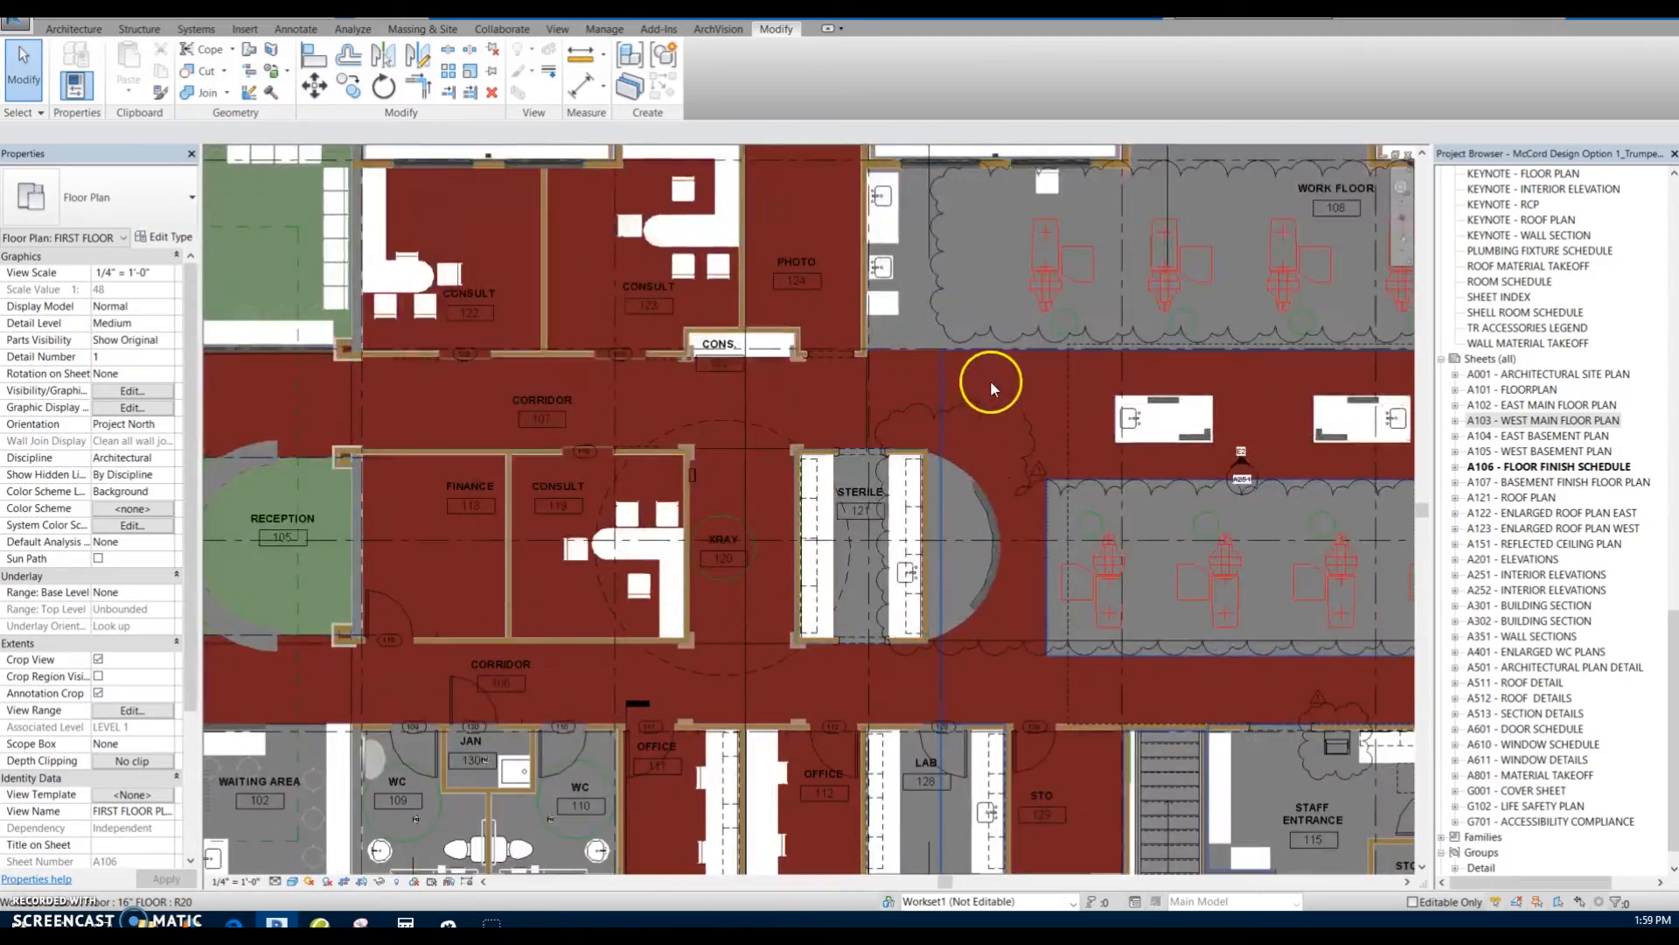
click(990, 380)
middle_drag(869, 320, 804, 295)
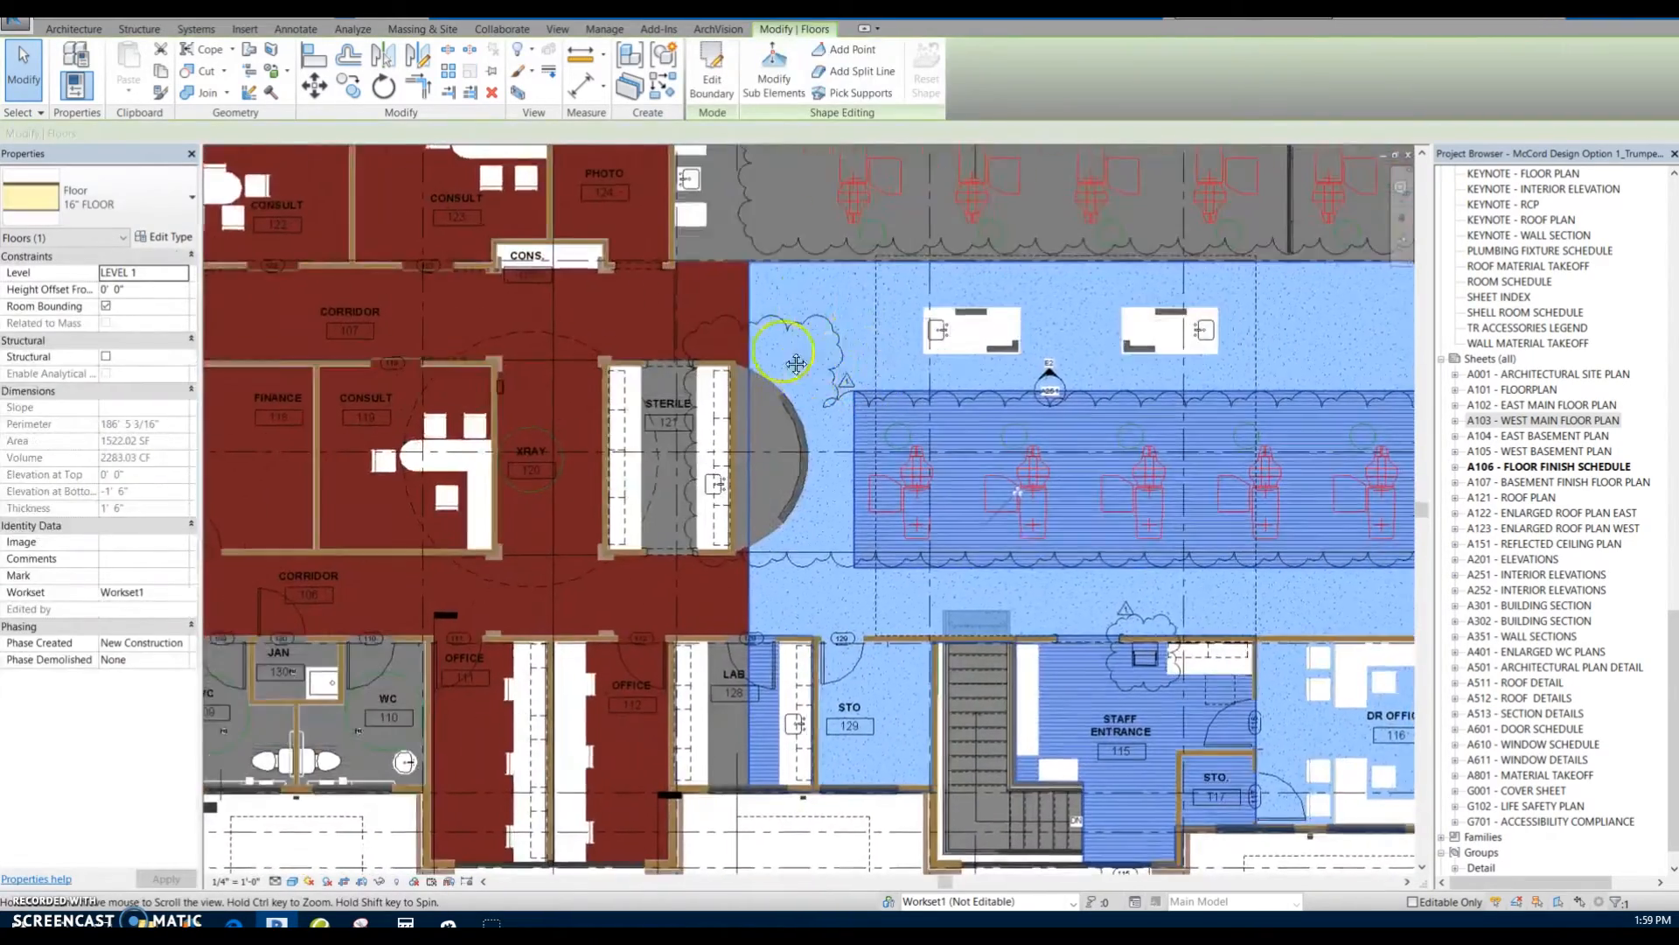
middle_drag(855, 384, 763, 353)
scroll(762, 354, up, 1)
scroll(762, 354, up, 1)
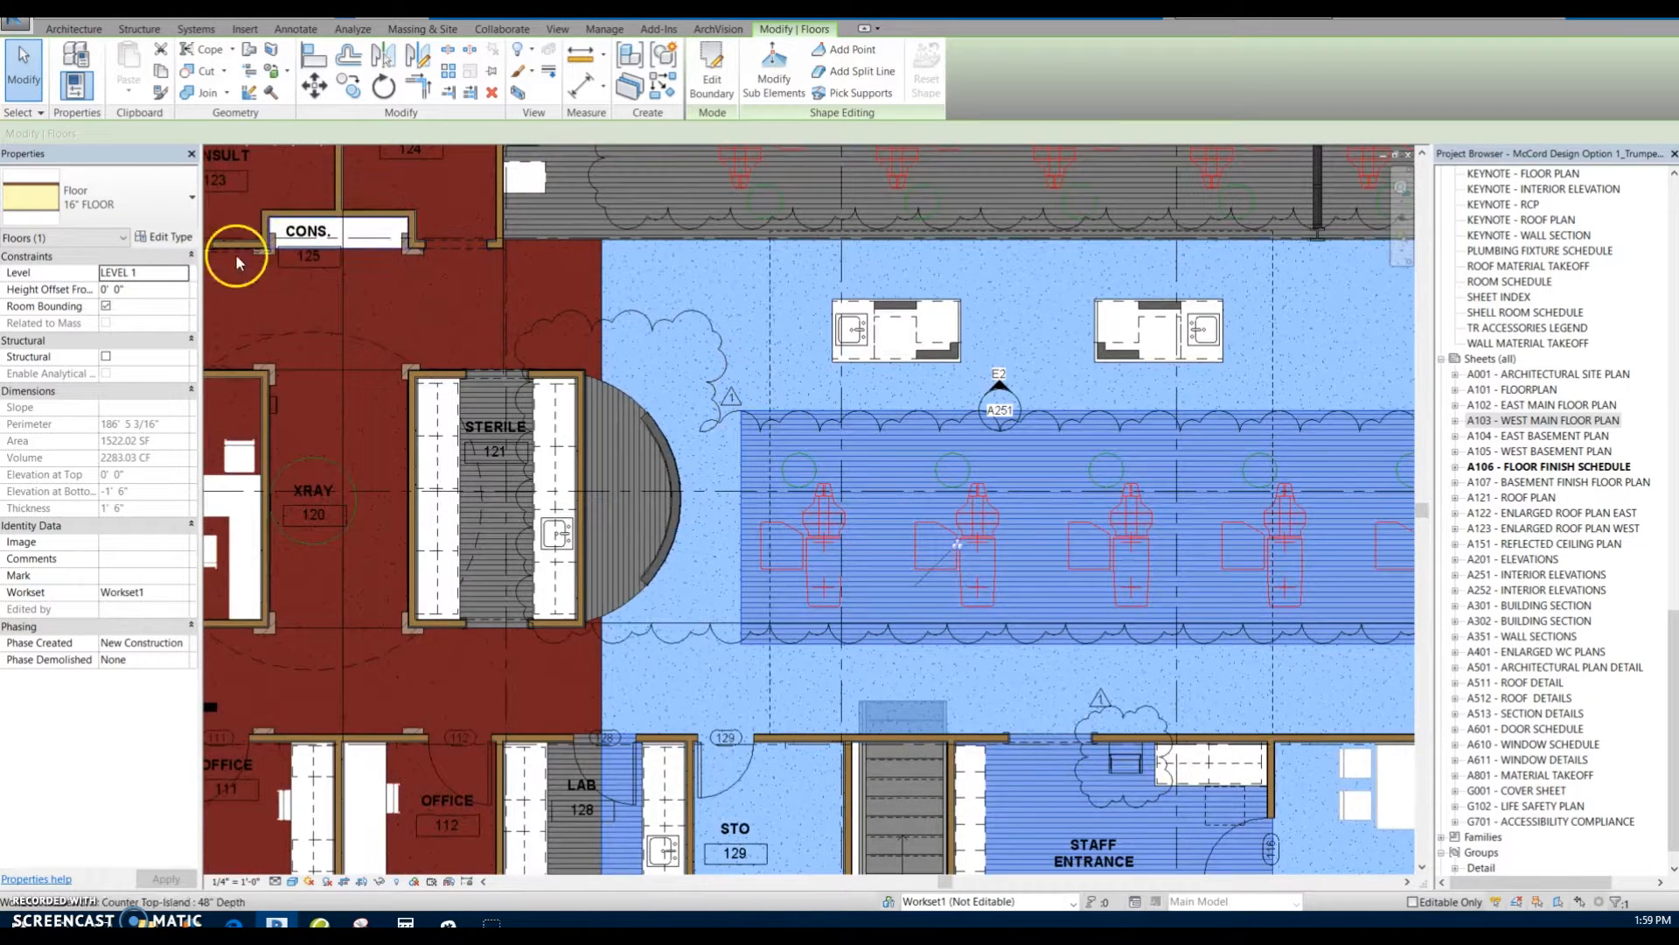
Step: Examine the layer structure of the 16" FLOOR type and close its type properties without changes
click(163, 237)
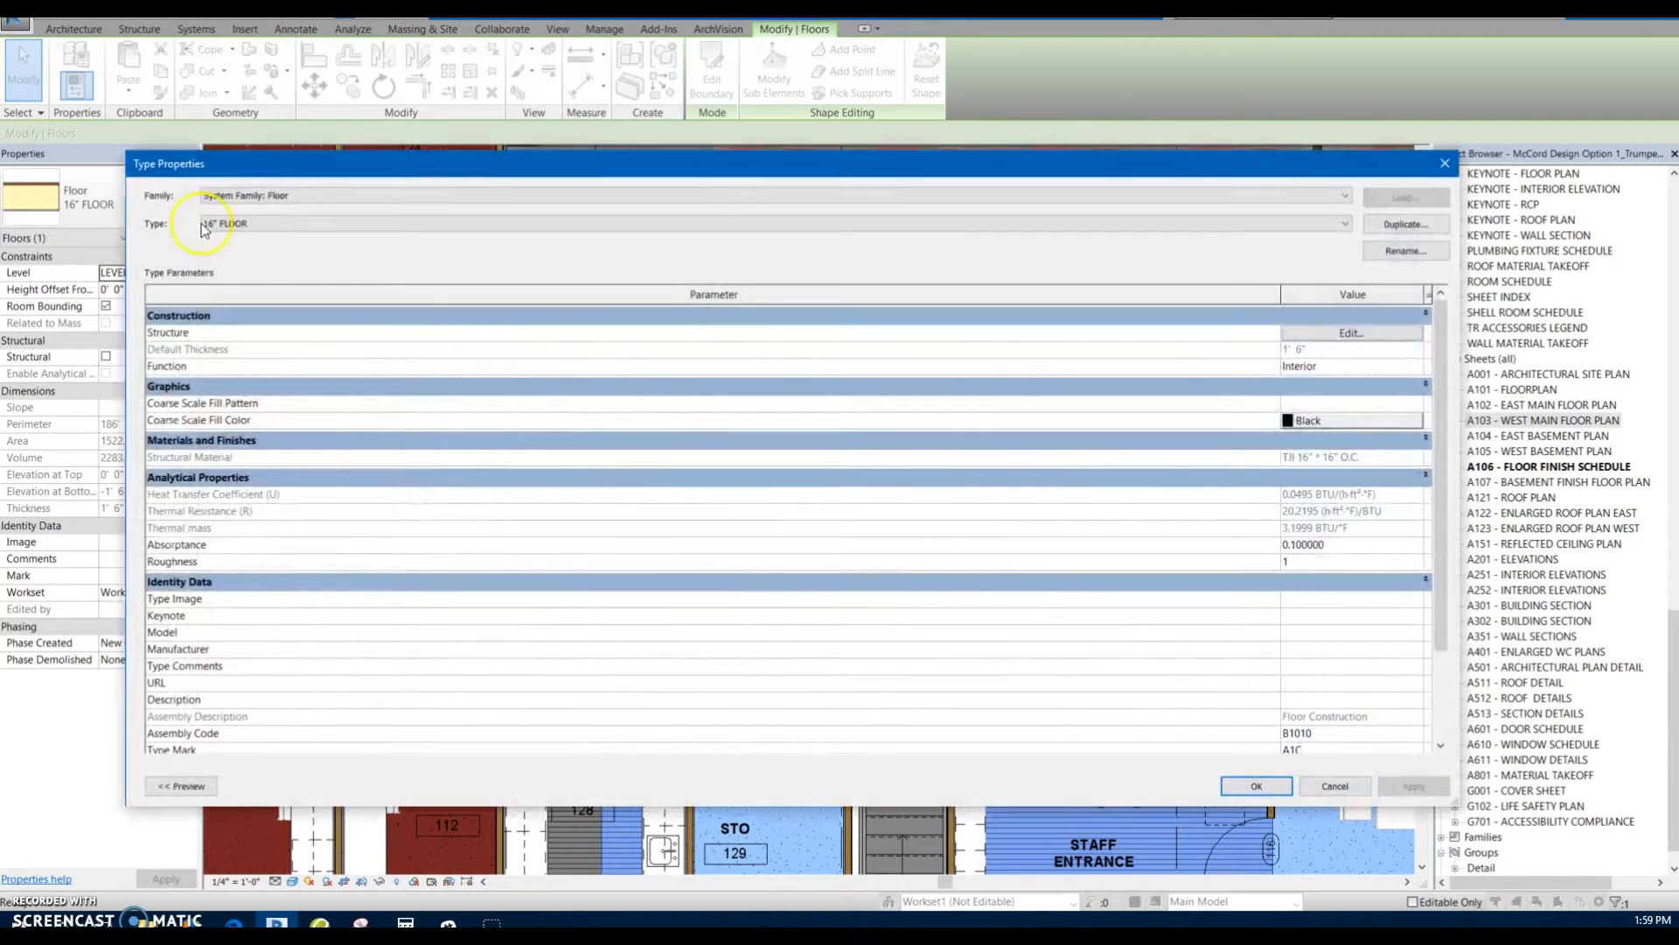
click(1352, 333)
click(1439, 174)
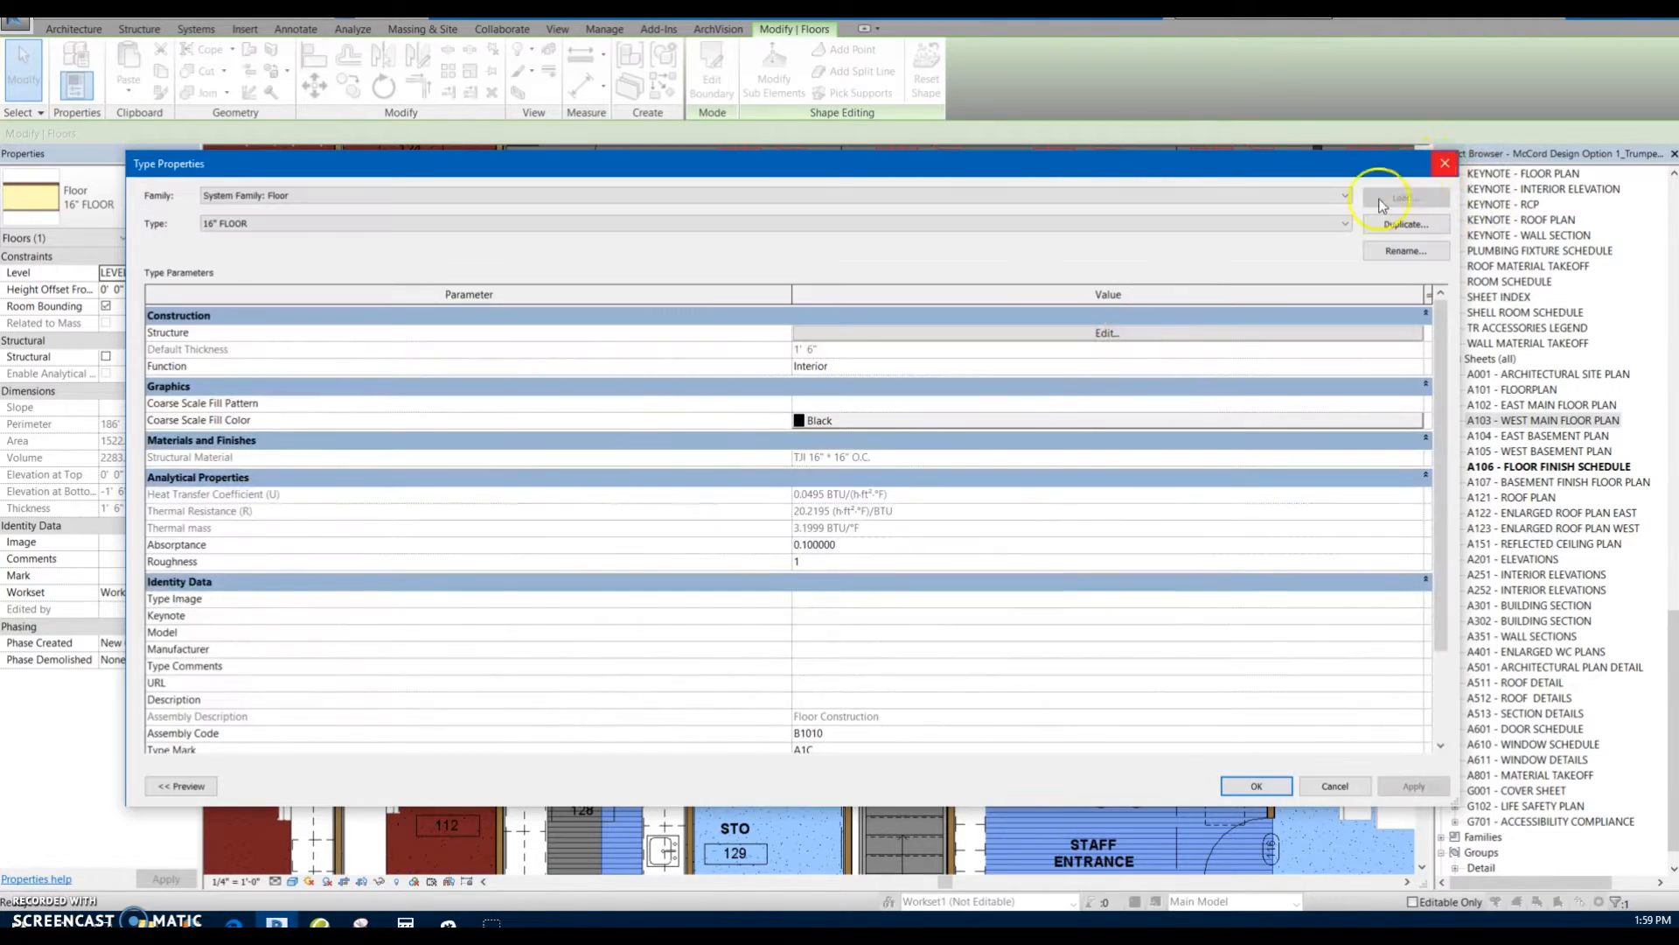
click(1459, 164)
Step: Open the layer structure of the 16" FLOOR slab under the work floor and delete its 5/8" plywood sheathing layer
scroll(1146, 381, down, 1)
middle_drag(1137, 382, 875, 334)
key(Escape)
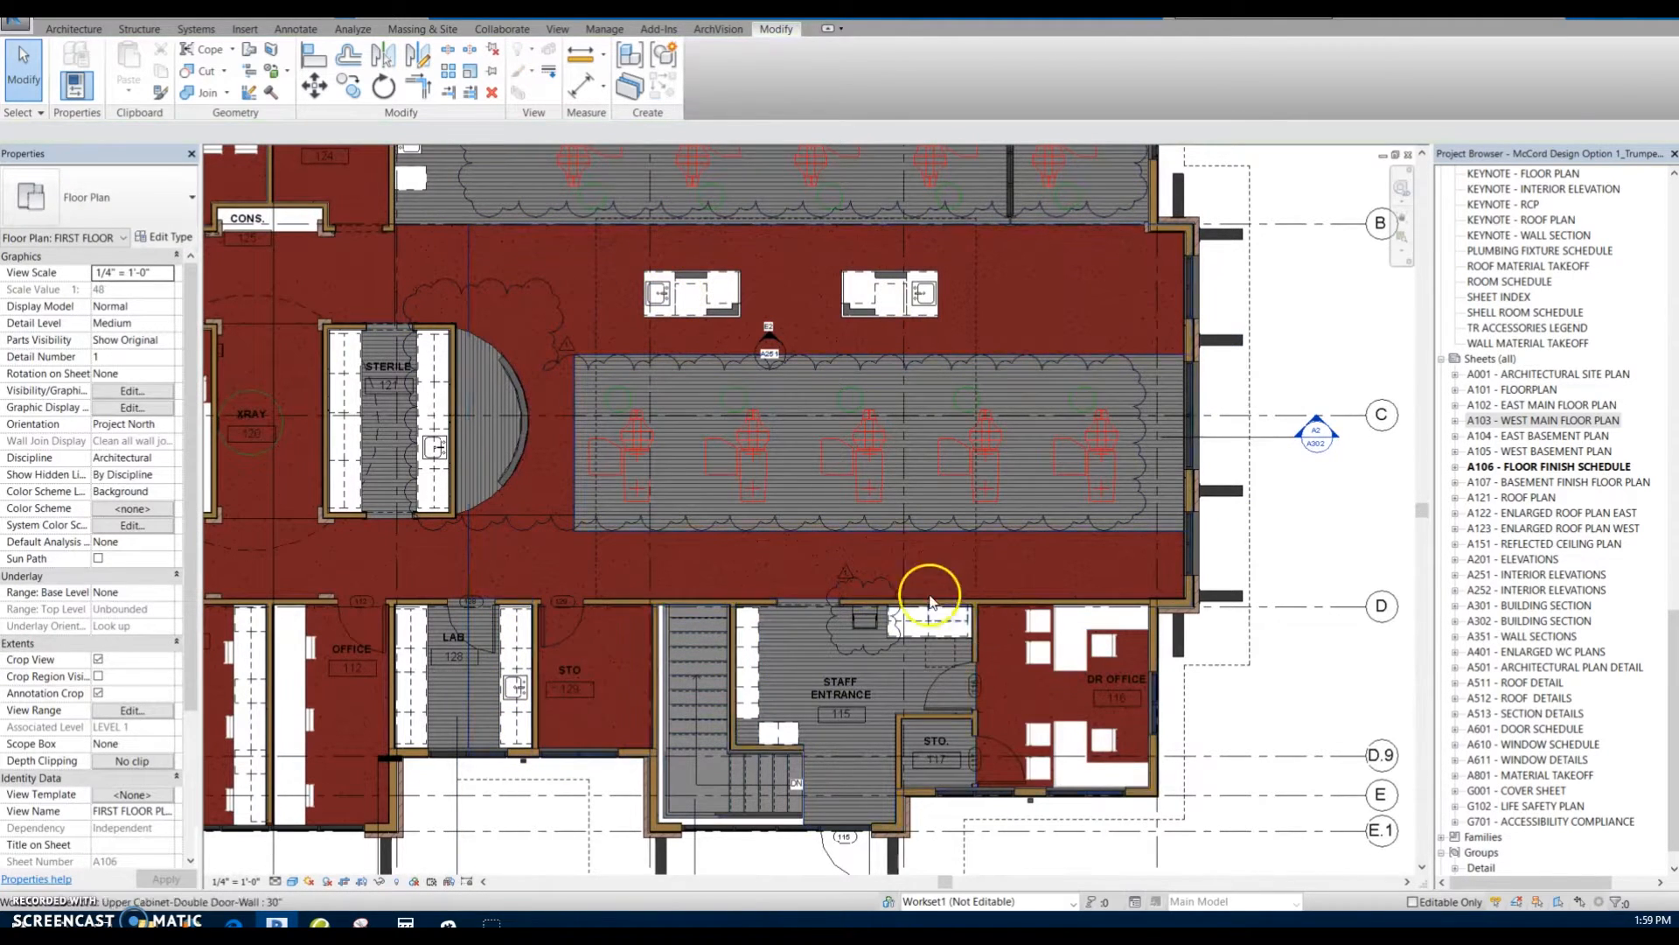
click(760, 569)
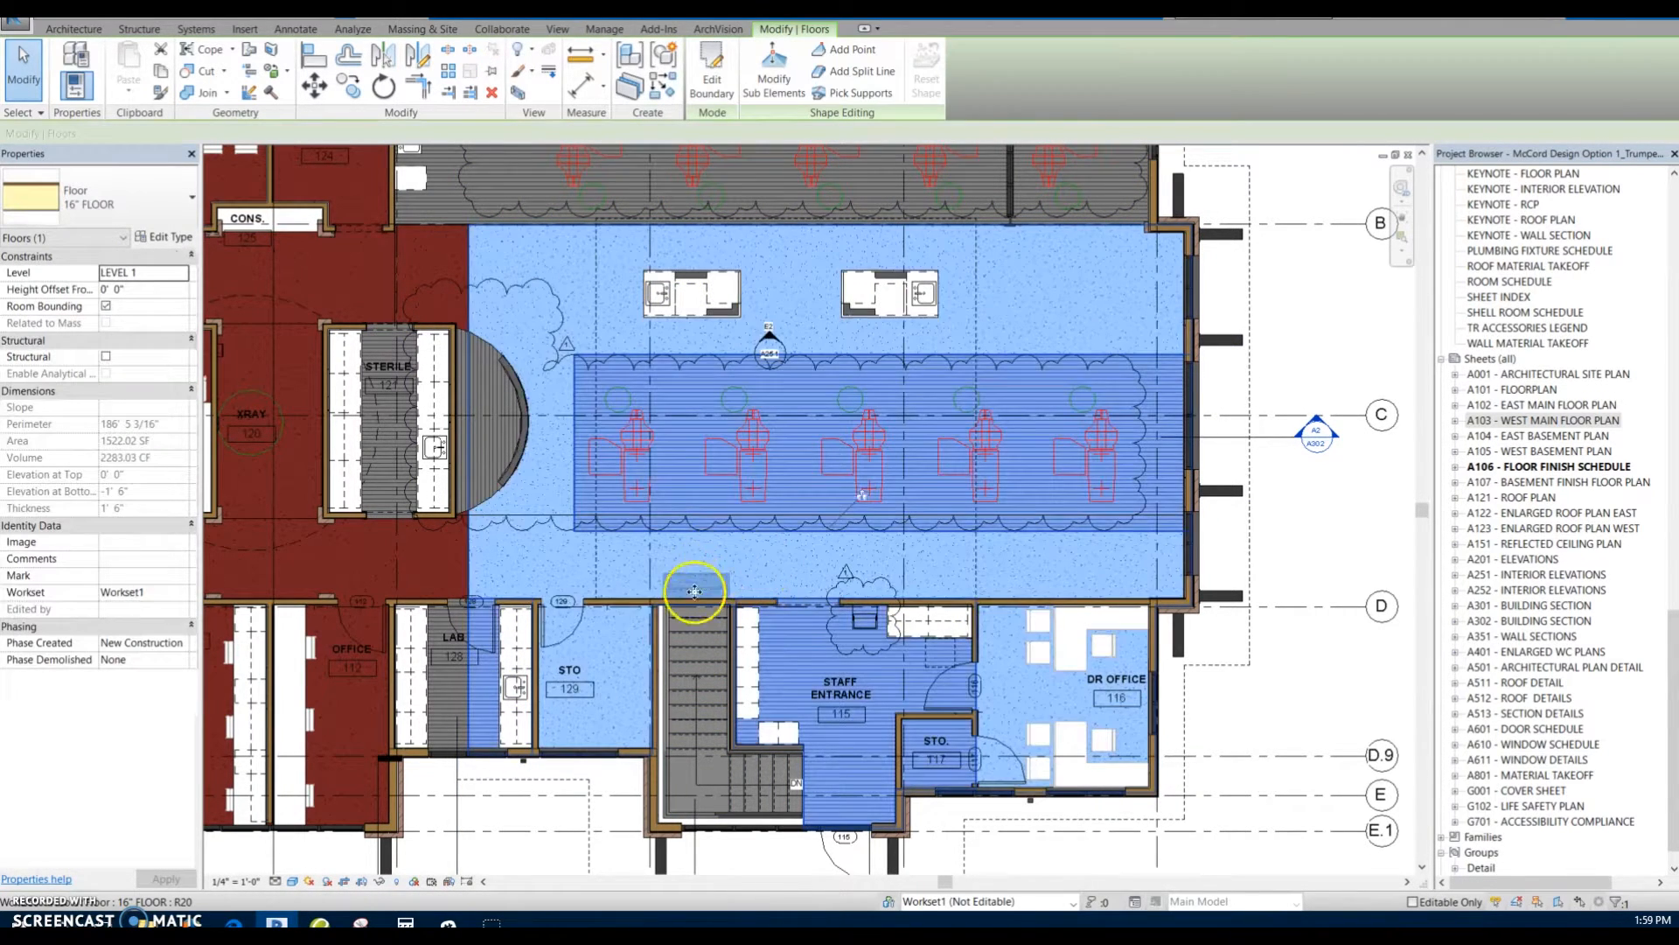
click(159, 236)
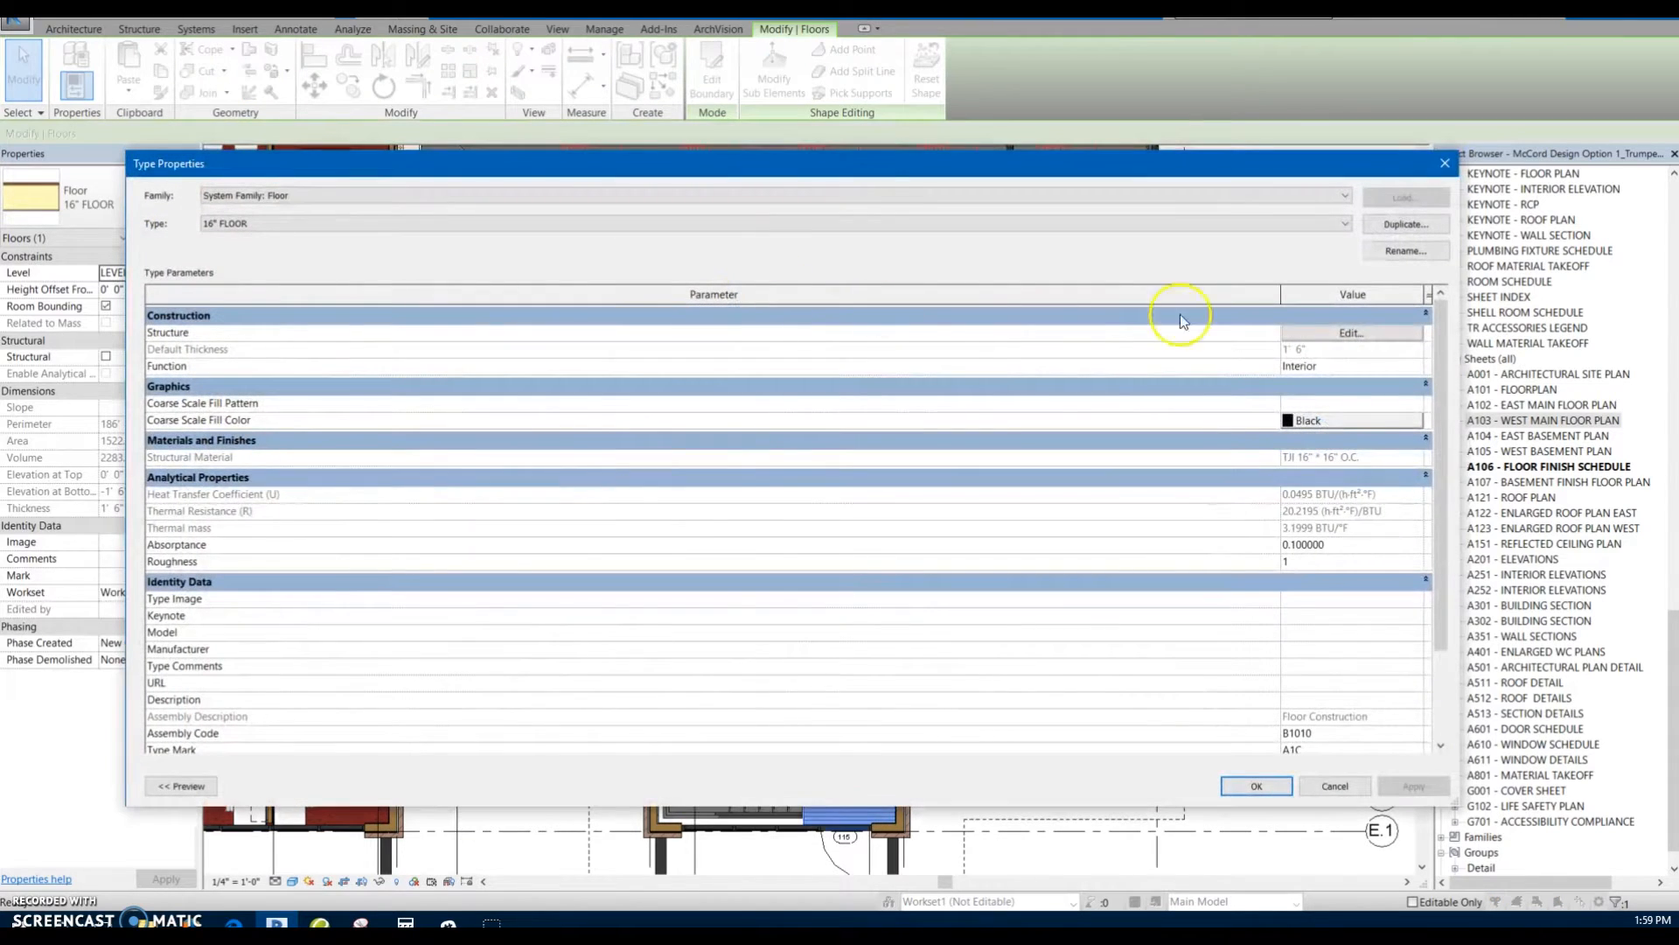
click(1350, 333)
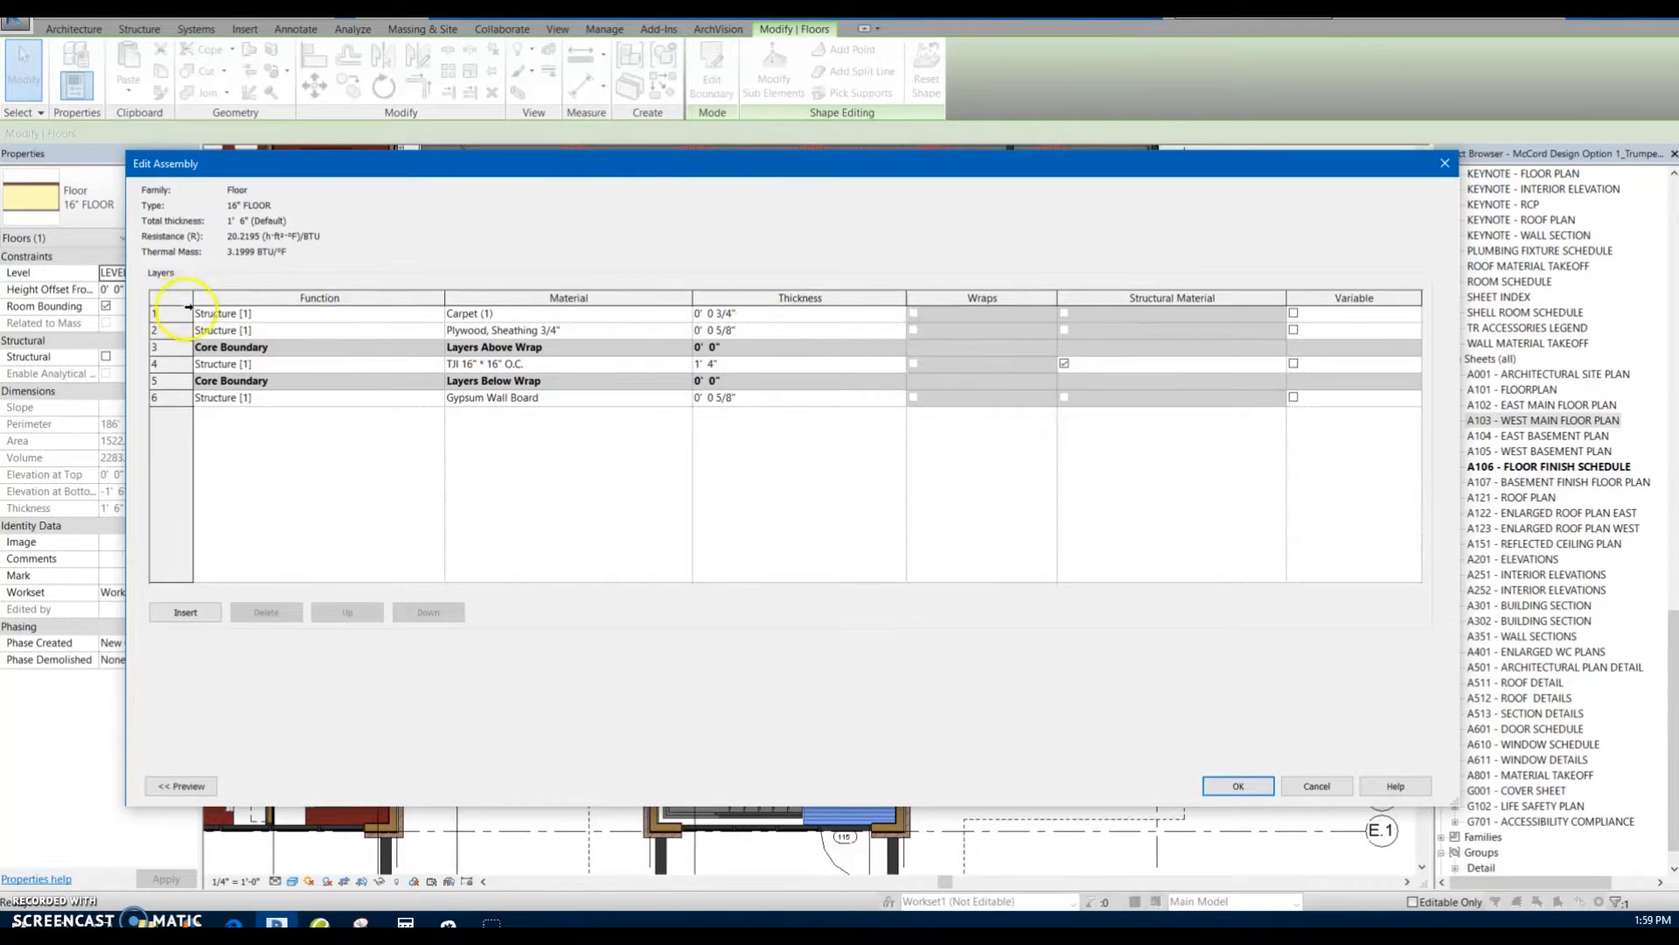
click(173, 314)
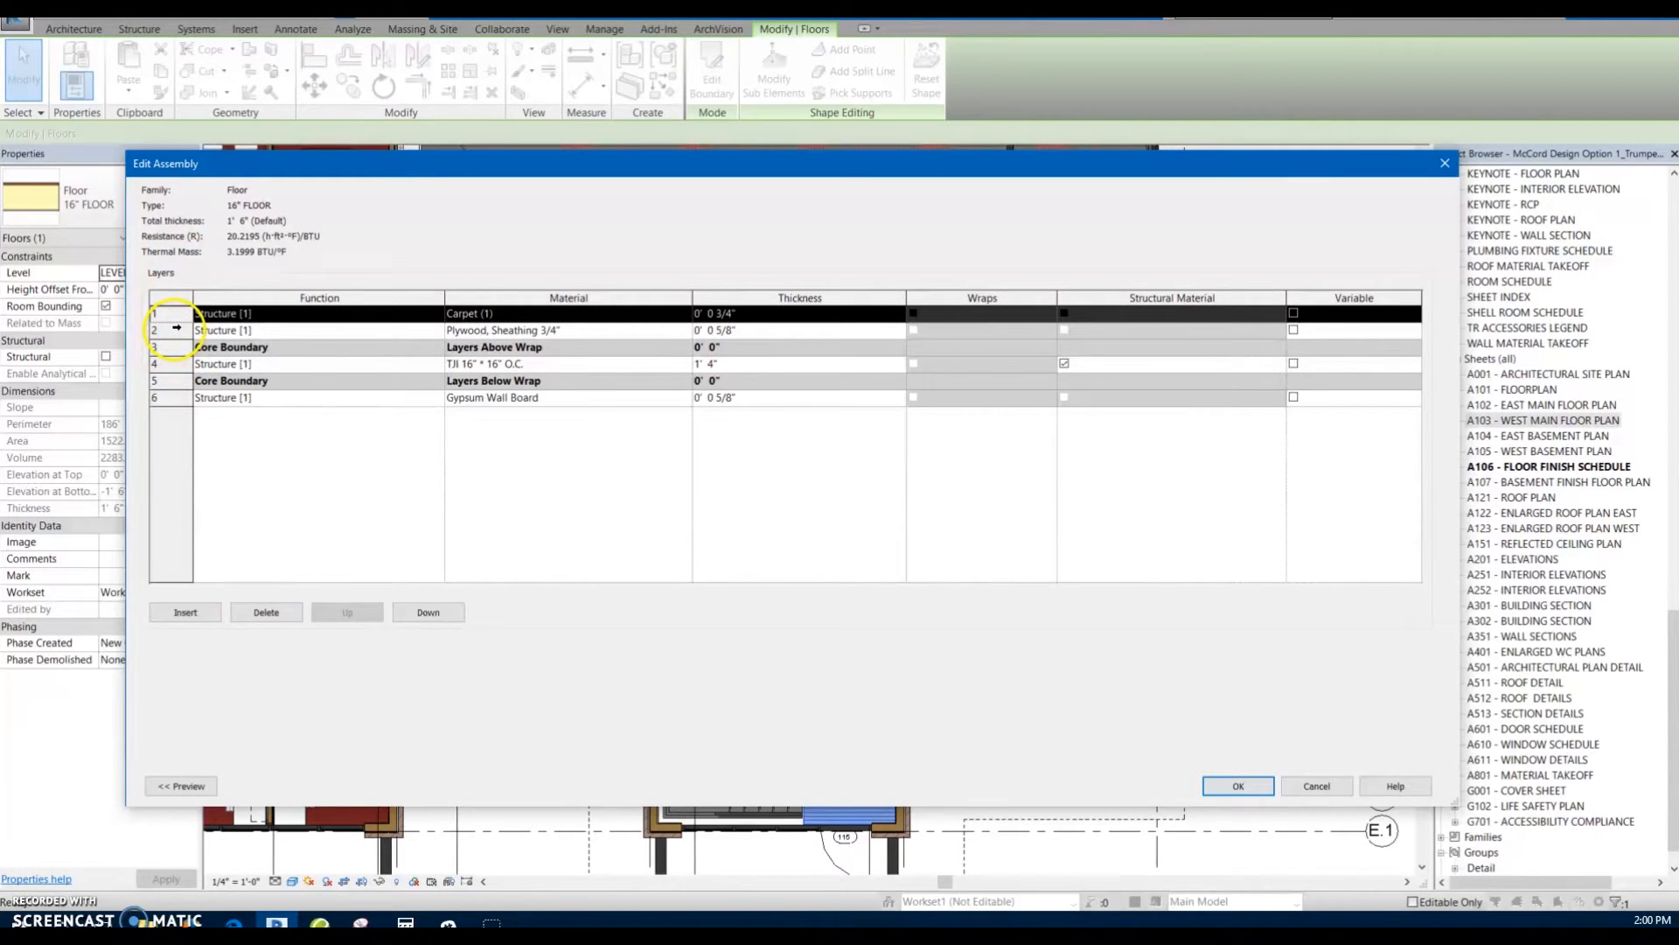
click(173, 330)
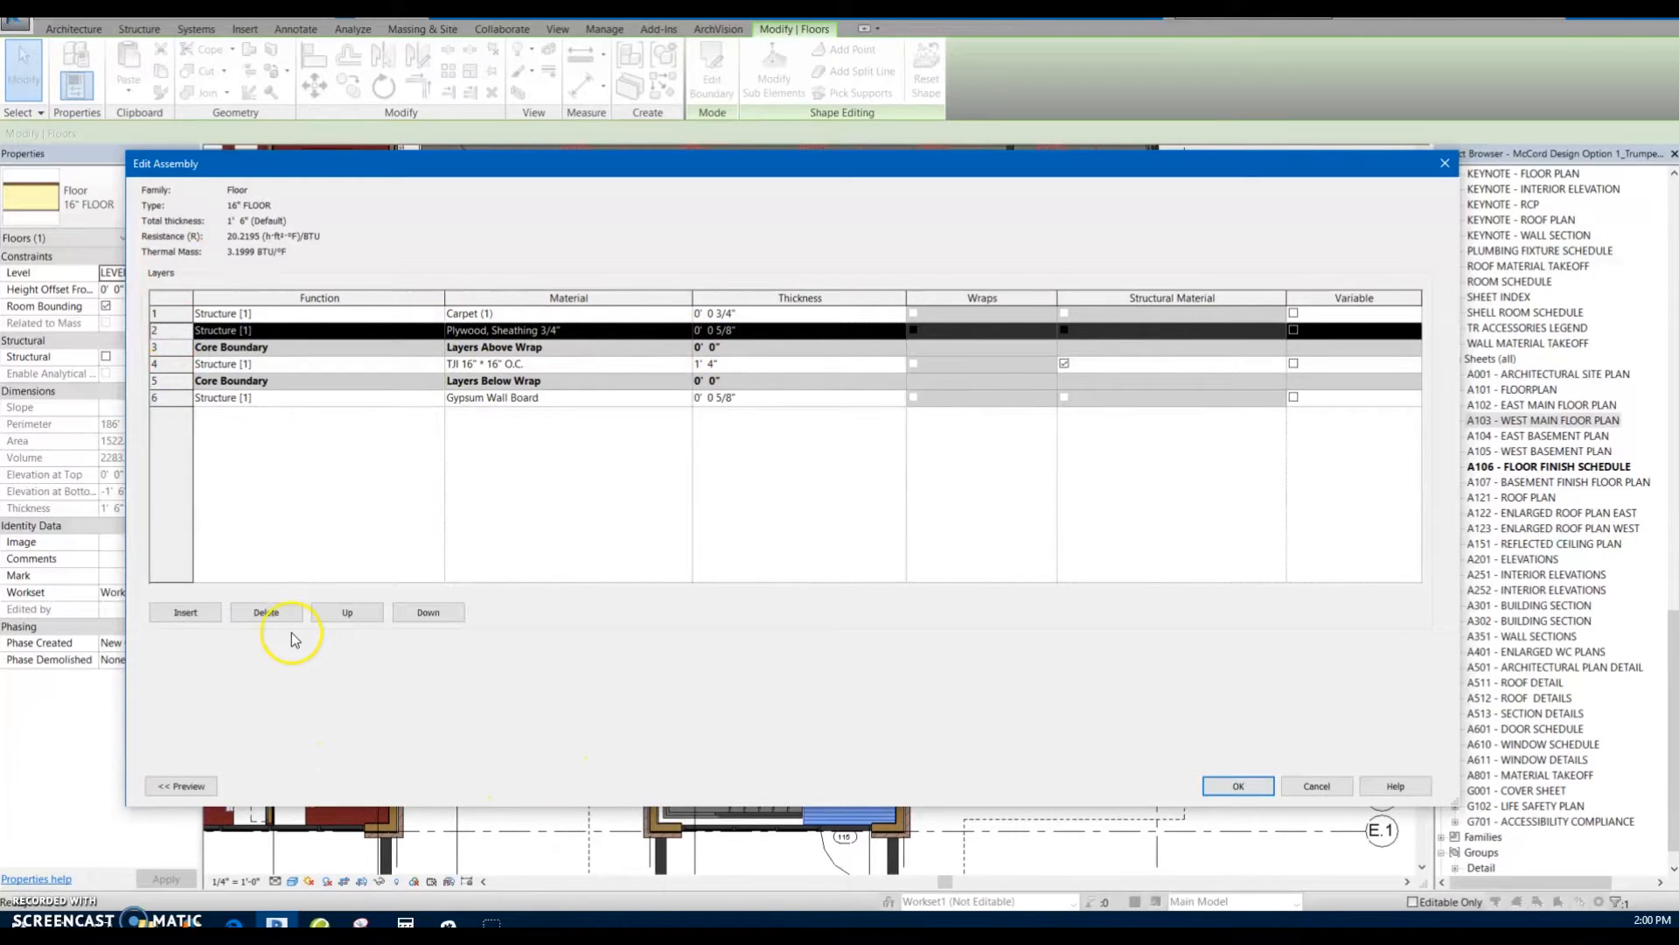
click(261, 613)
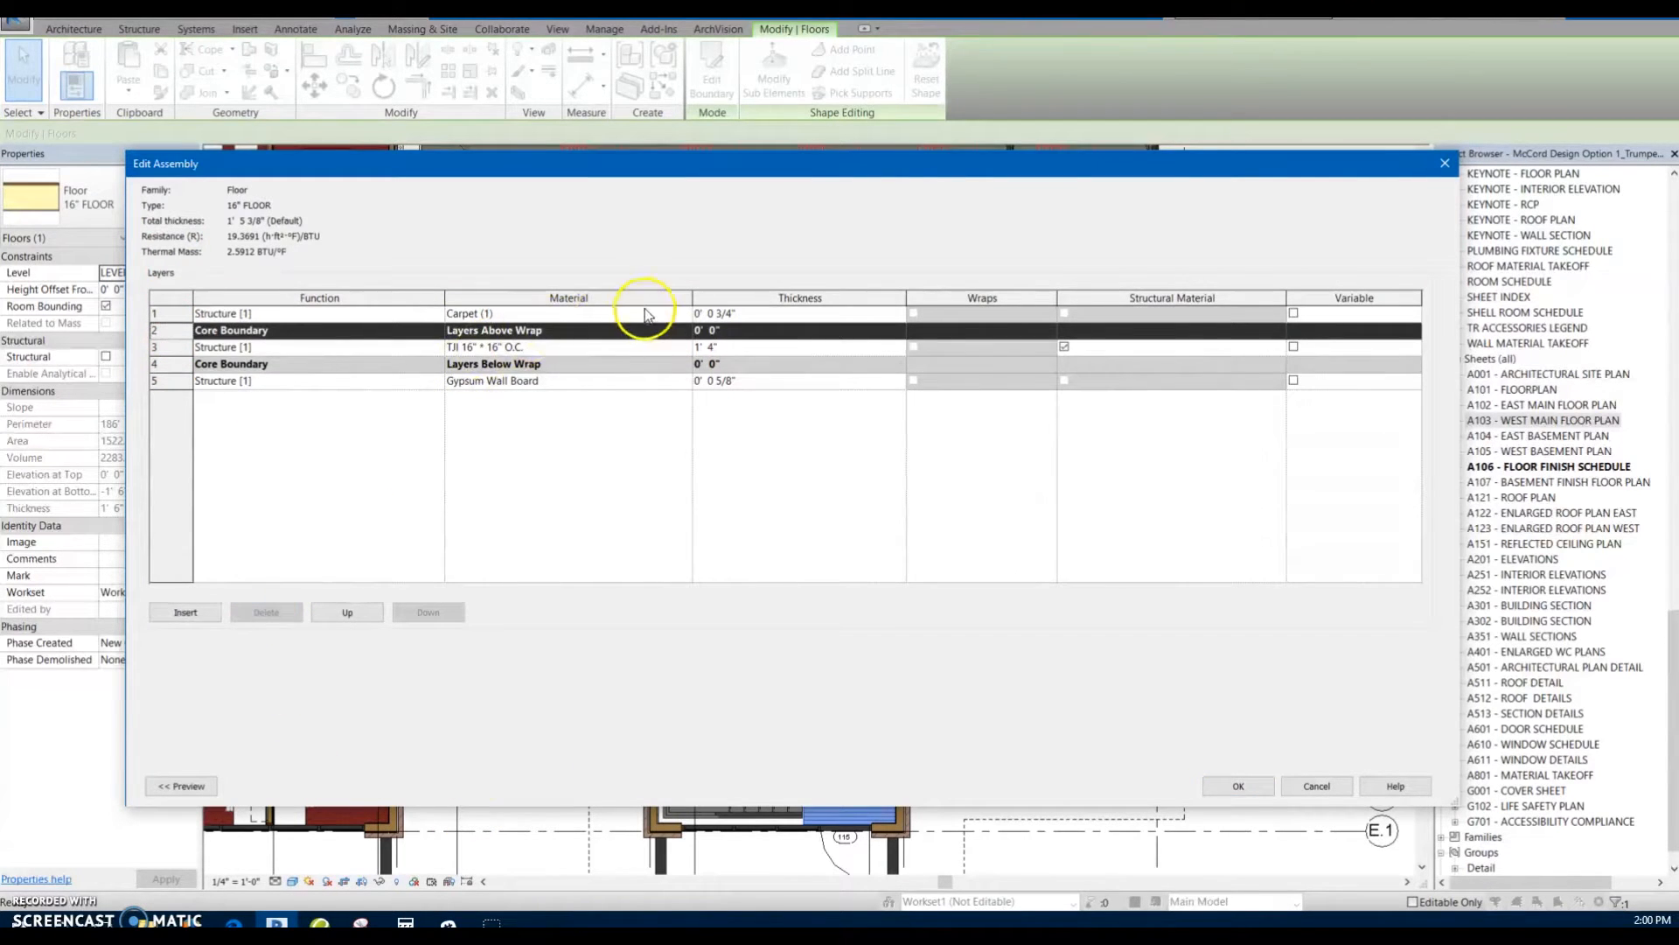
Step: Replace the top Carpet (1) layer's material with Plywood, Sheathing 3/4" and apply the revised 16" FLOOR structure
click(674, 314)
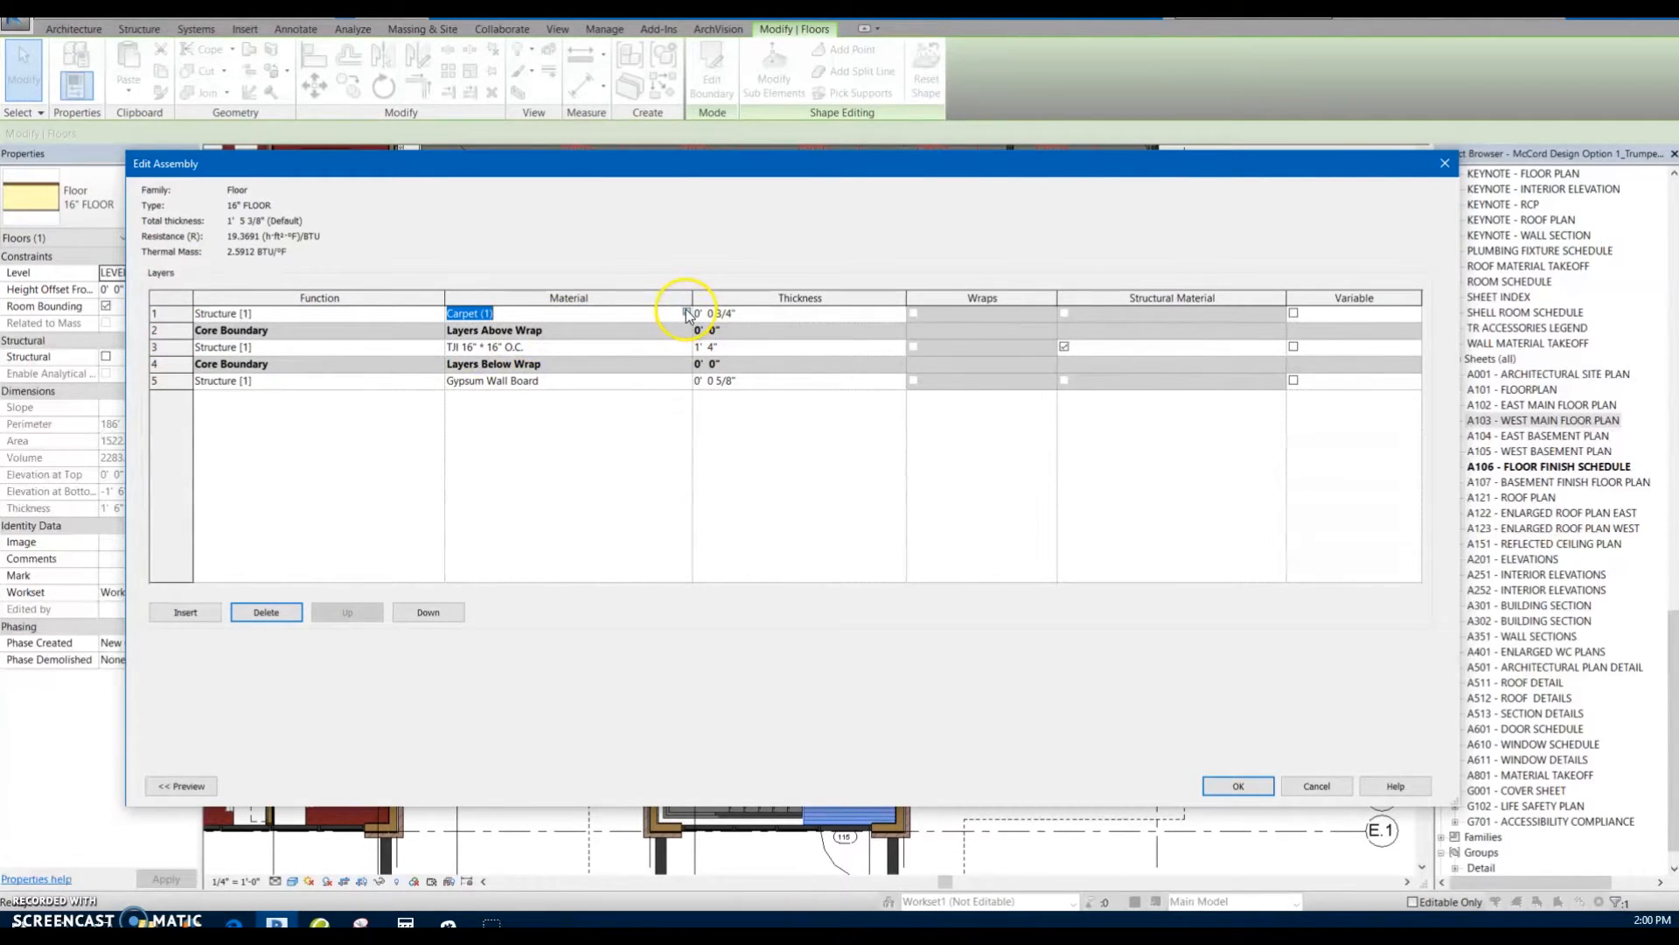
click(687, 314)
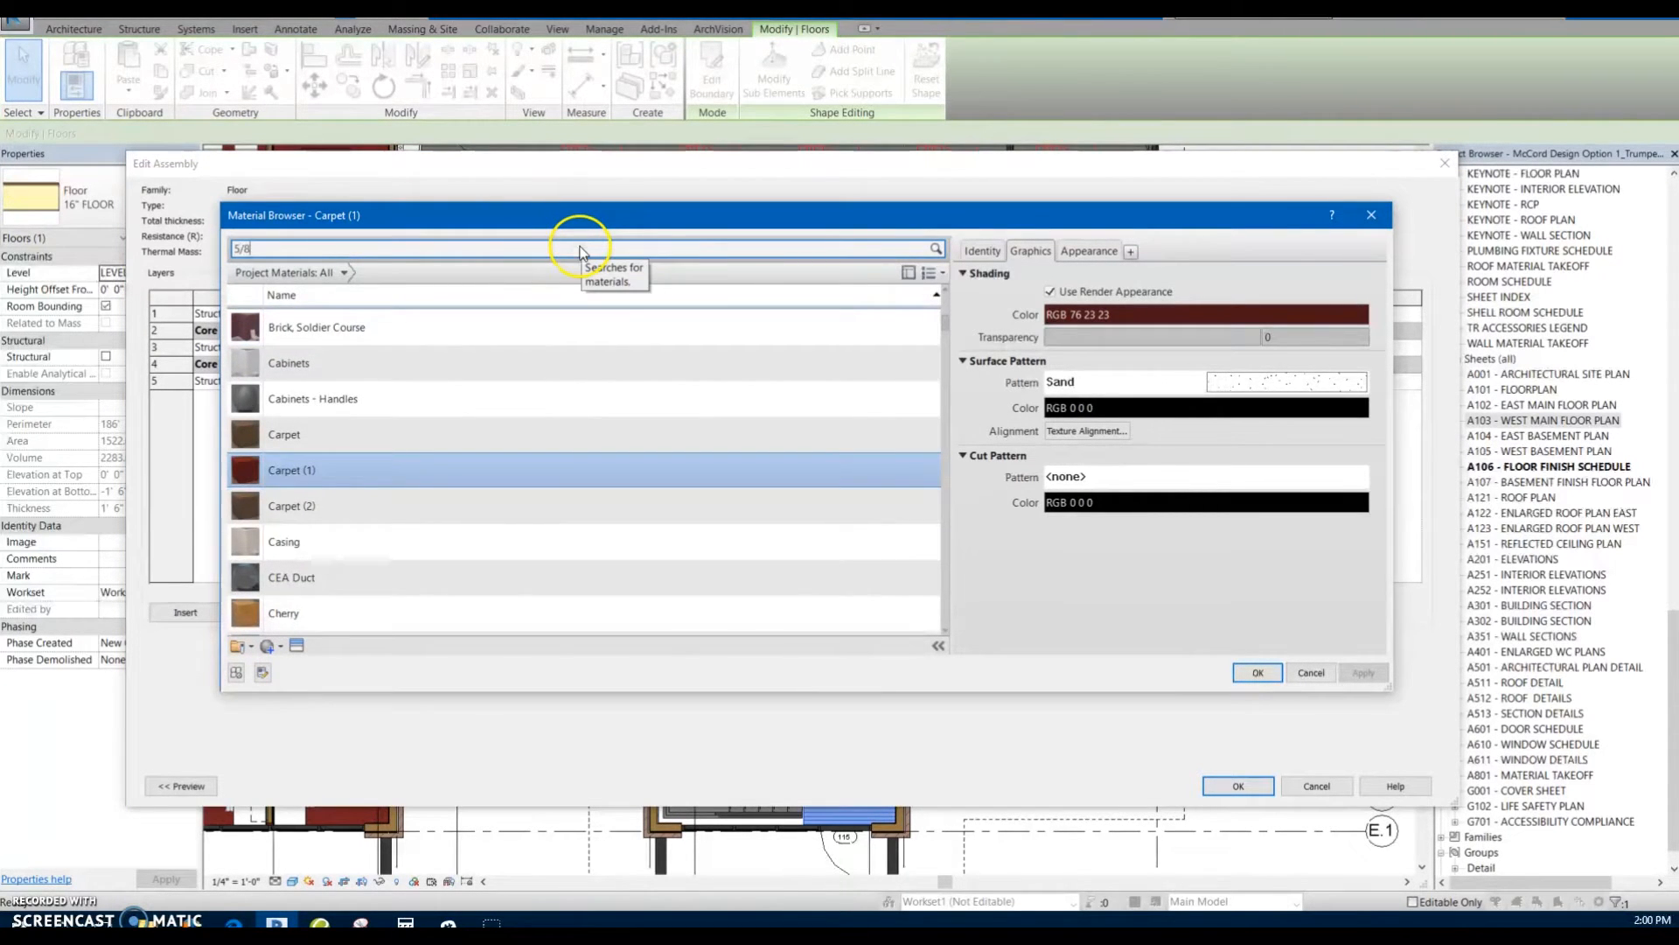
key(BackSpace)
key(BackSpace)
key(BackSpace)
text(3/)
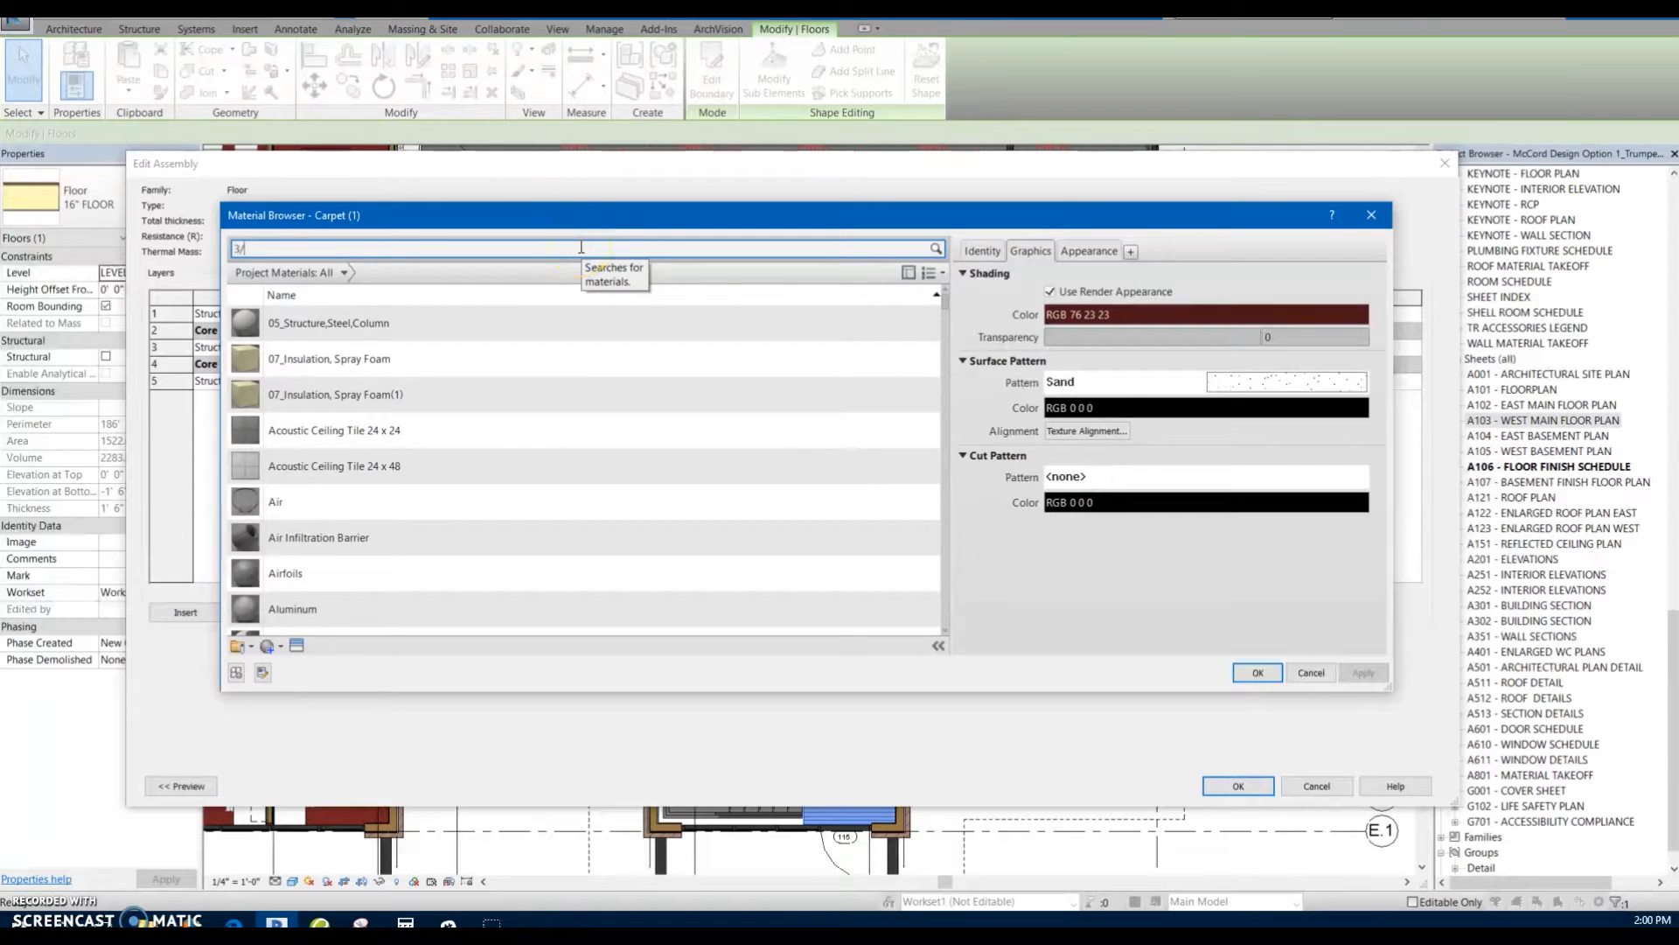
text(4)
click(476, 347)
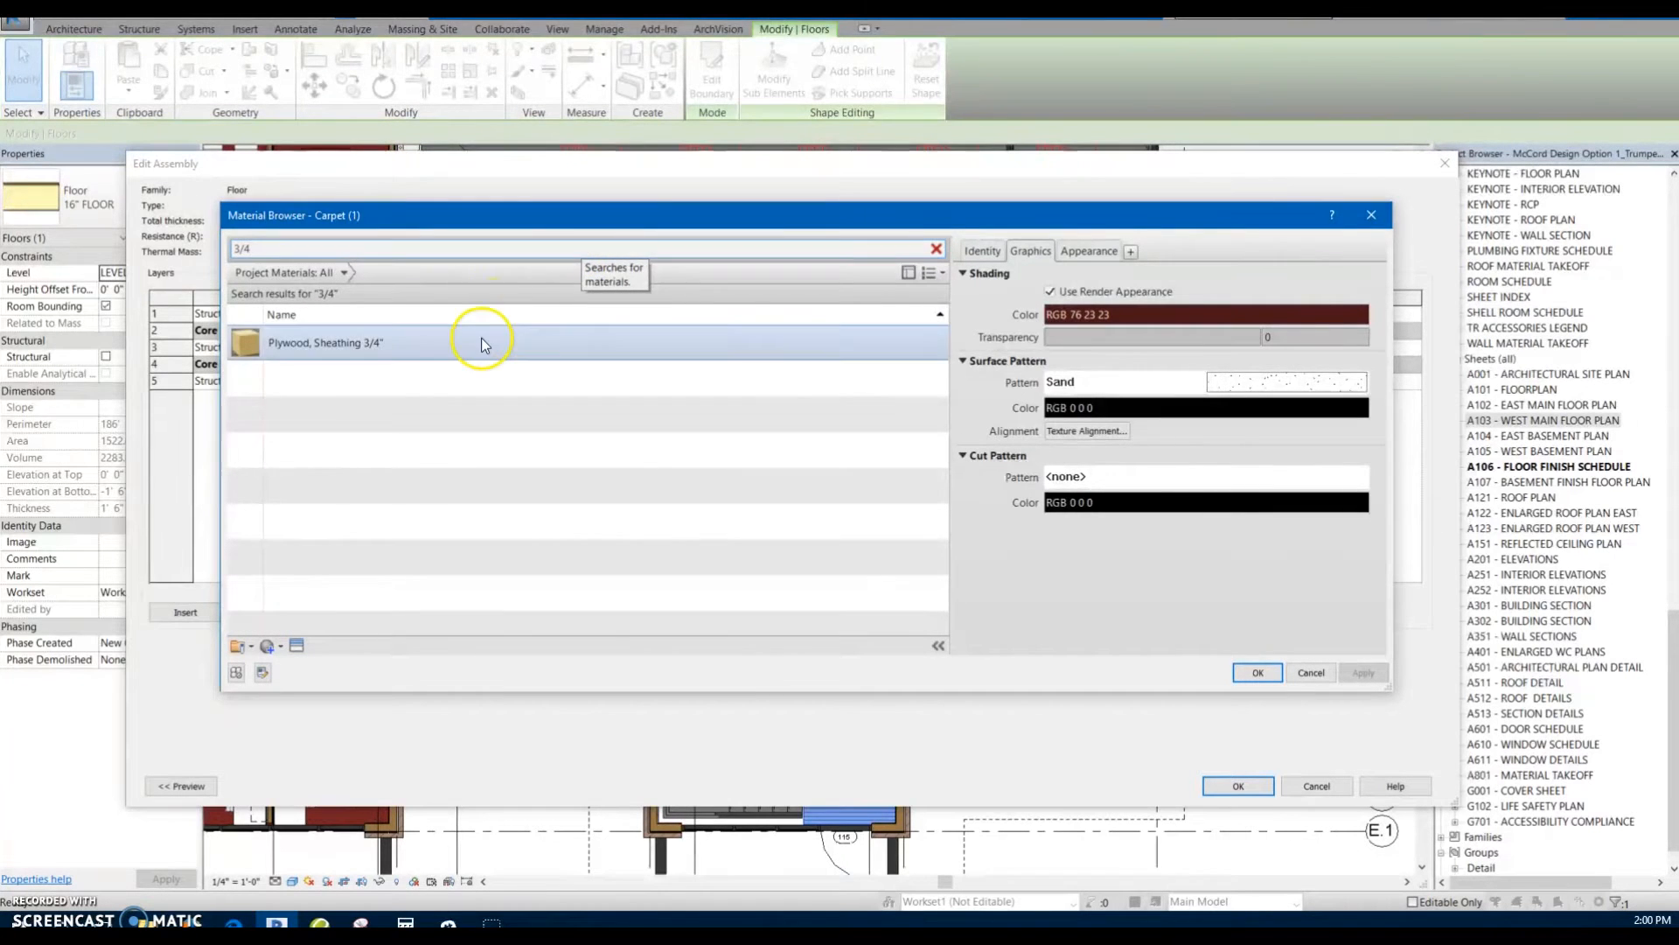
click(1257, 673)
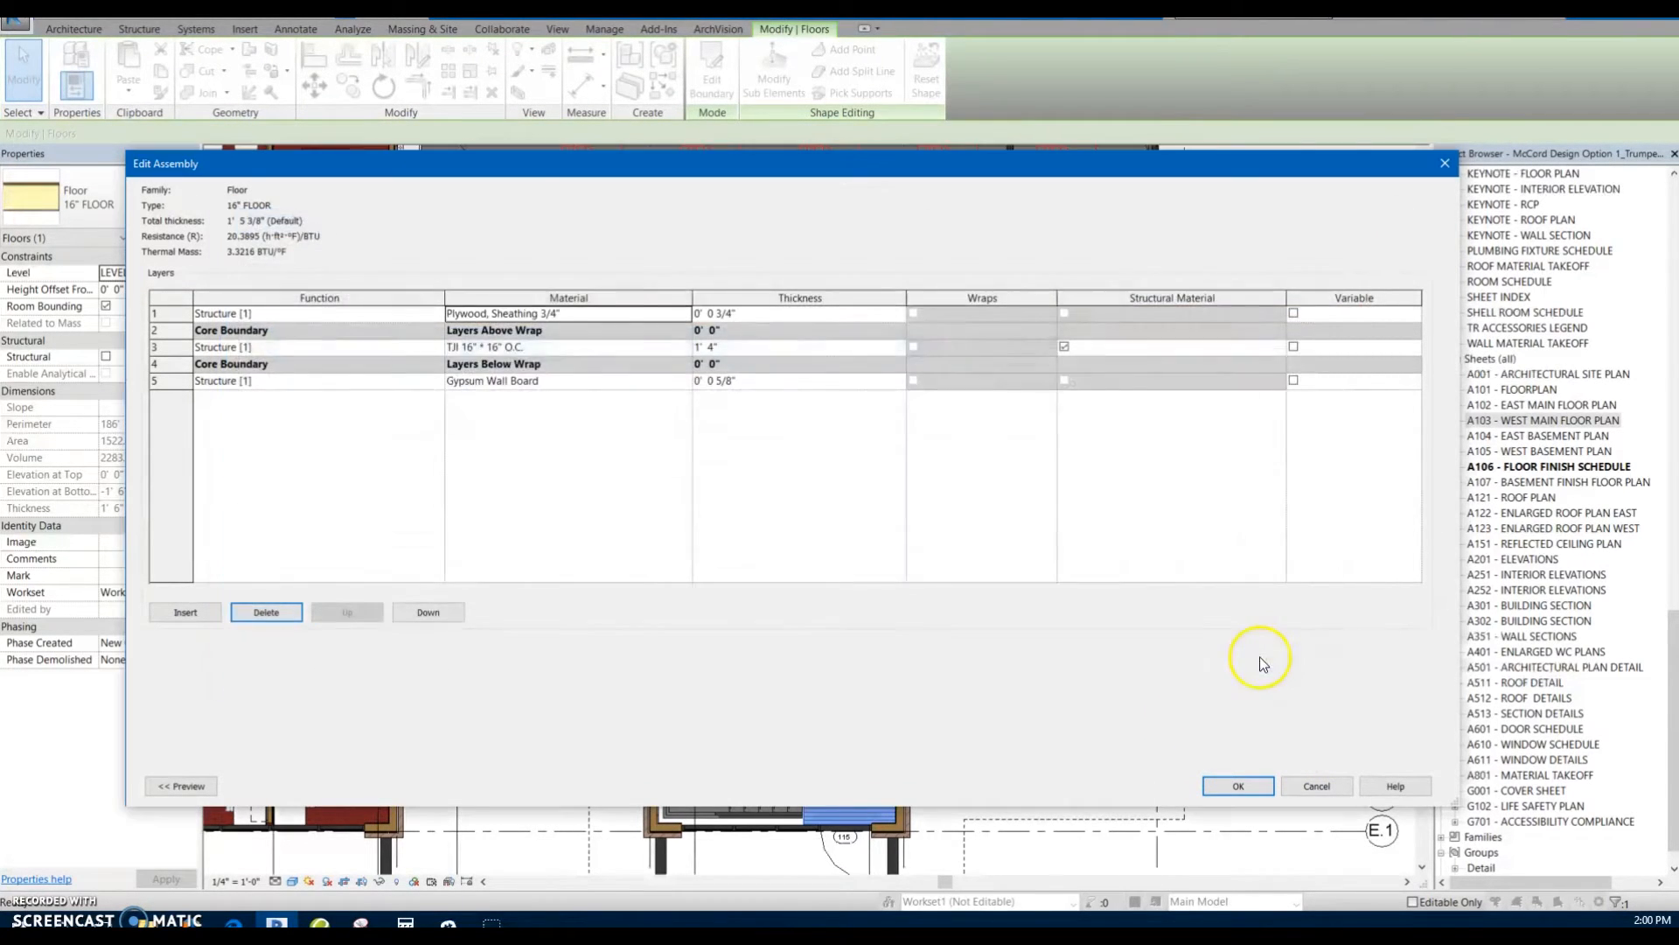
click(1250, 793)
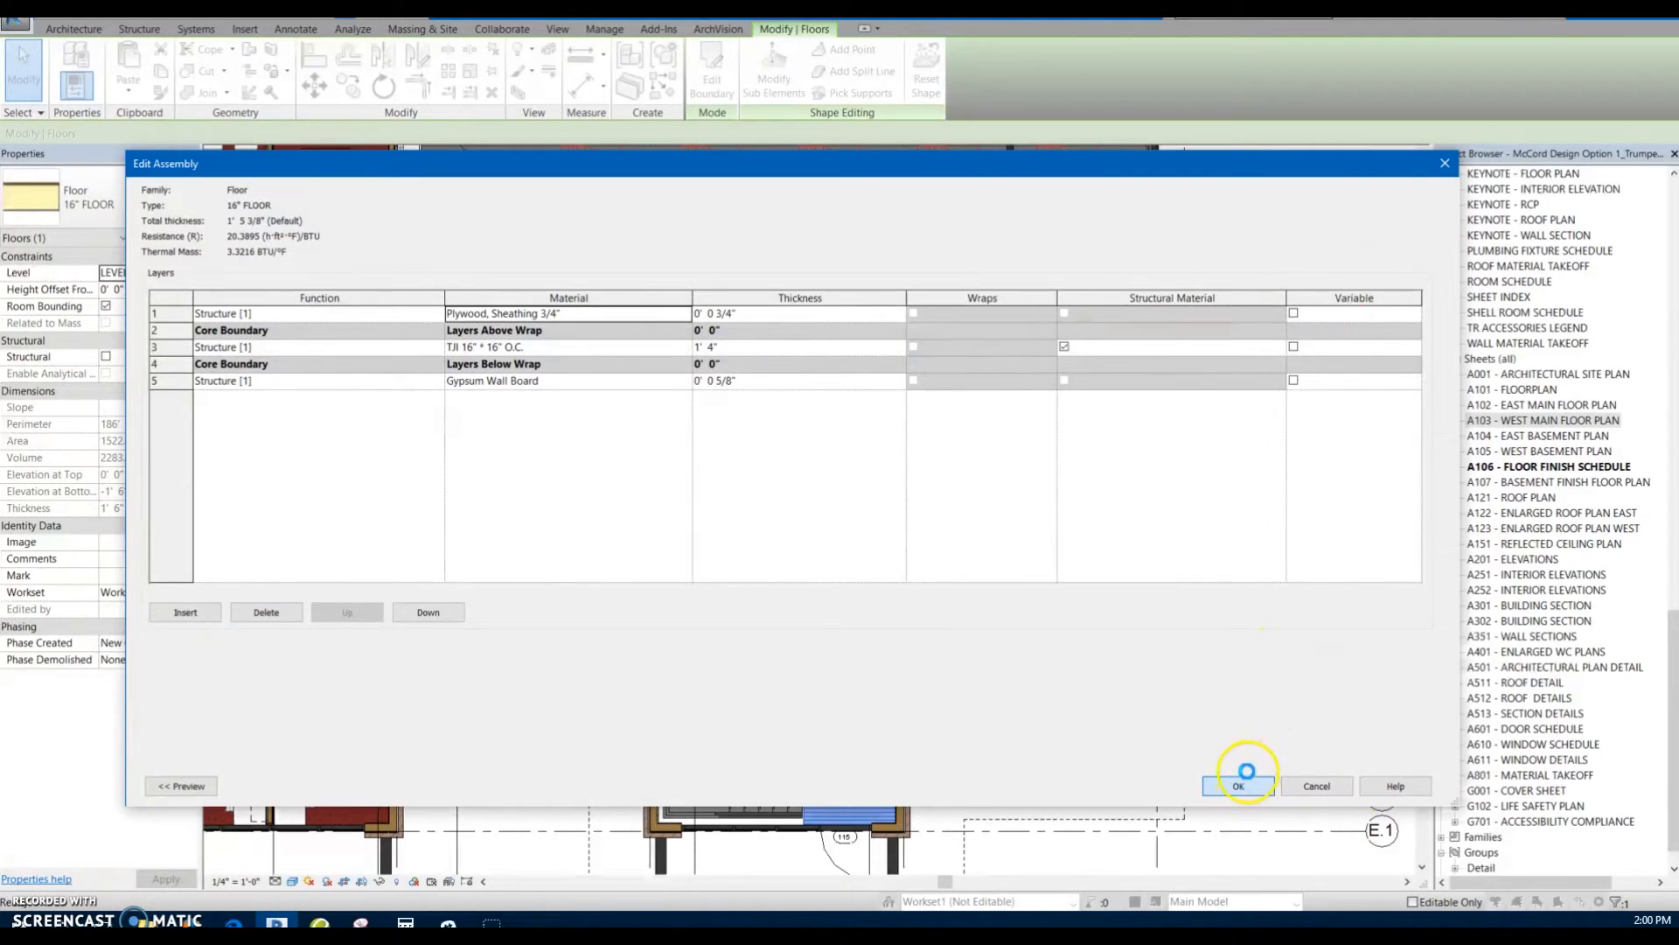
click(1257, 785)
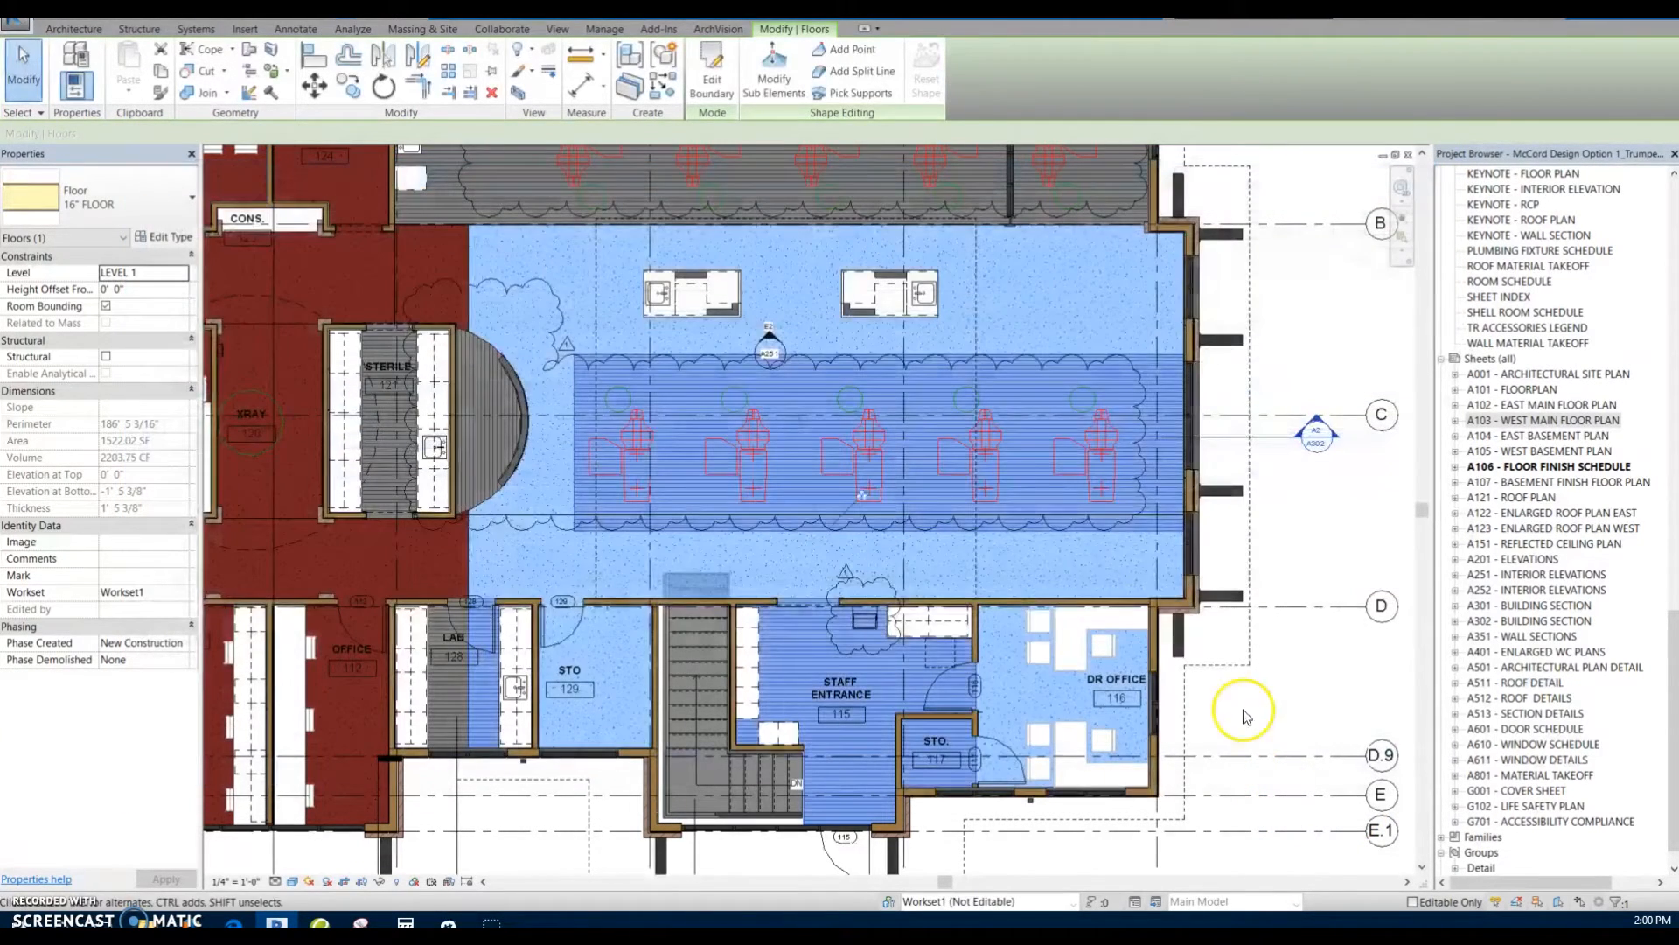
key(Escape)
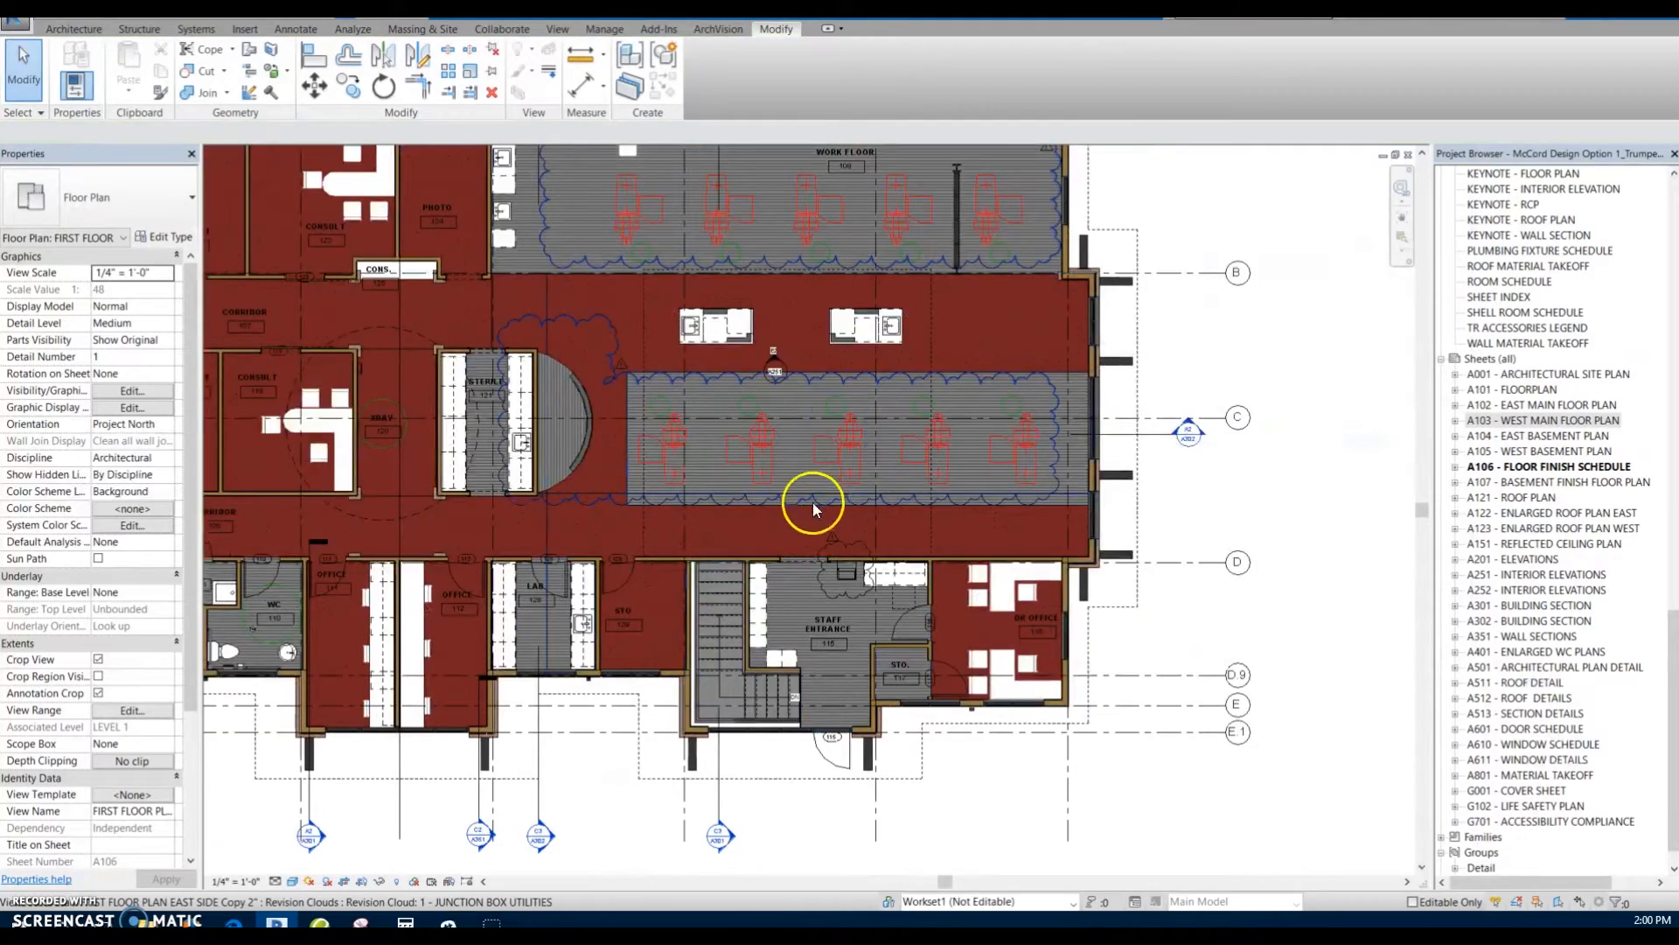
Step: Return to the Floor Material Takeoff on the material takeoff sheet and recheck the Carpet 1 area
key(ctrl+Tab)
key(ctrl+Tab)
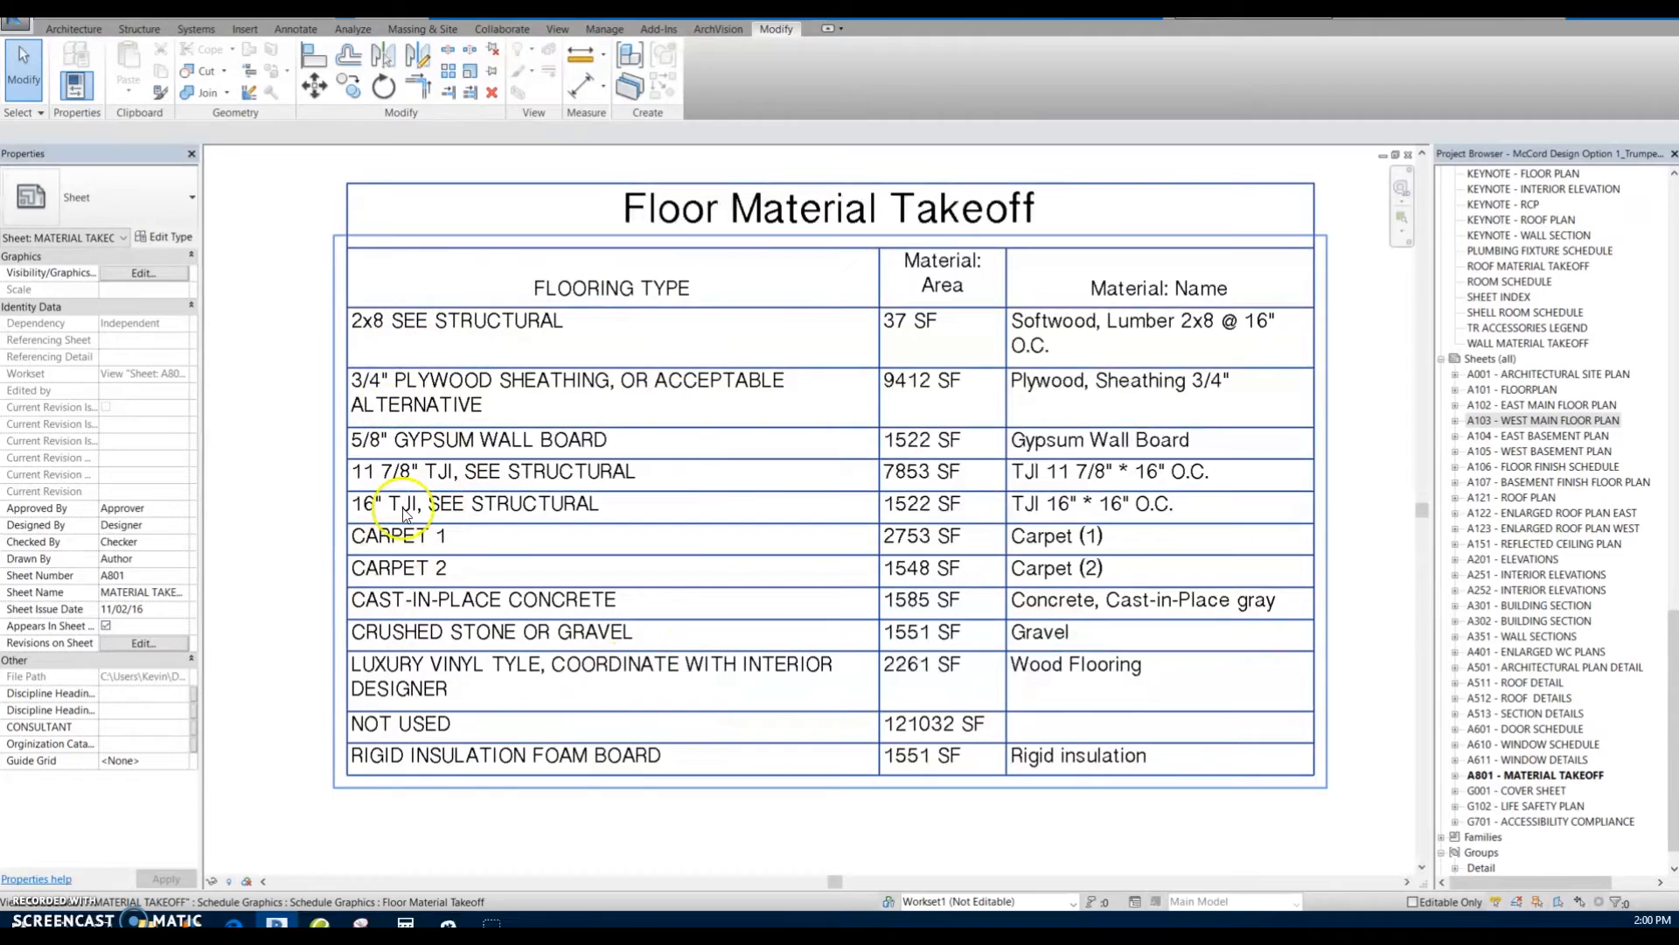
key(Escape)
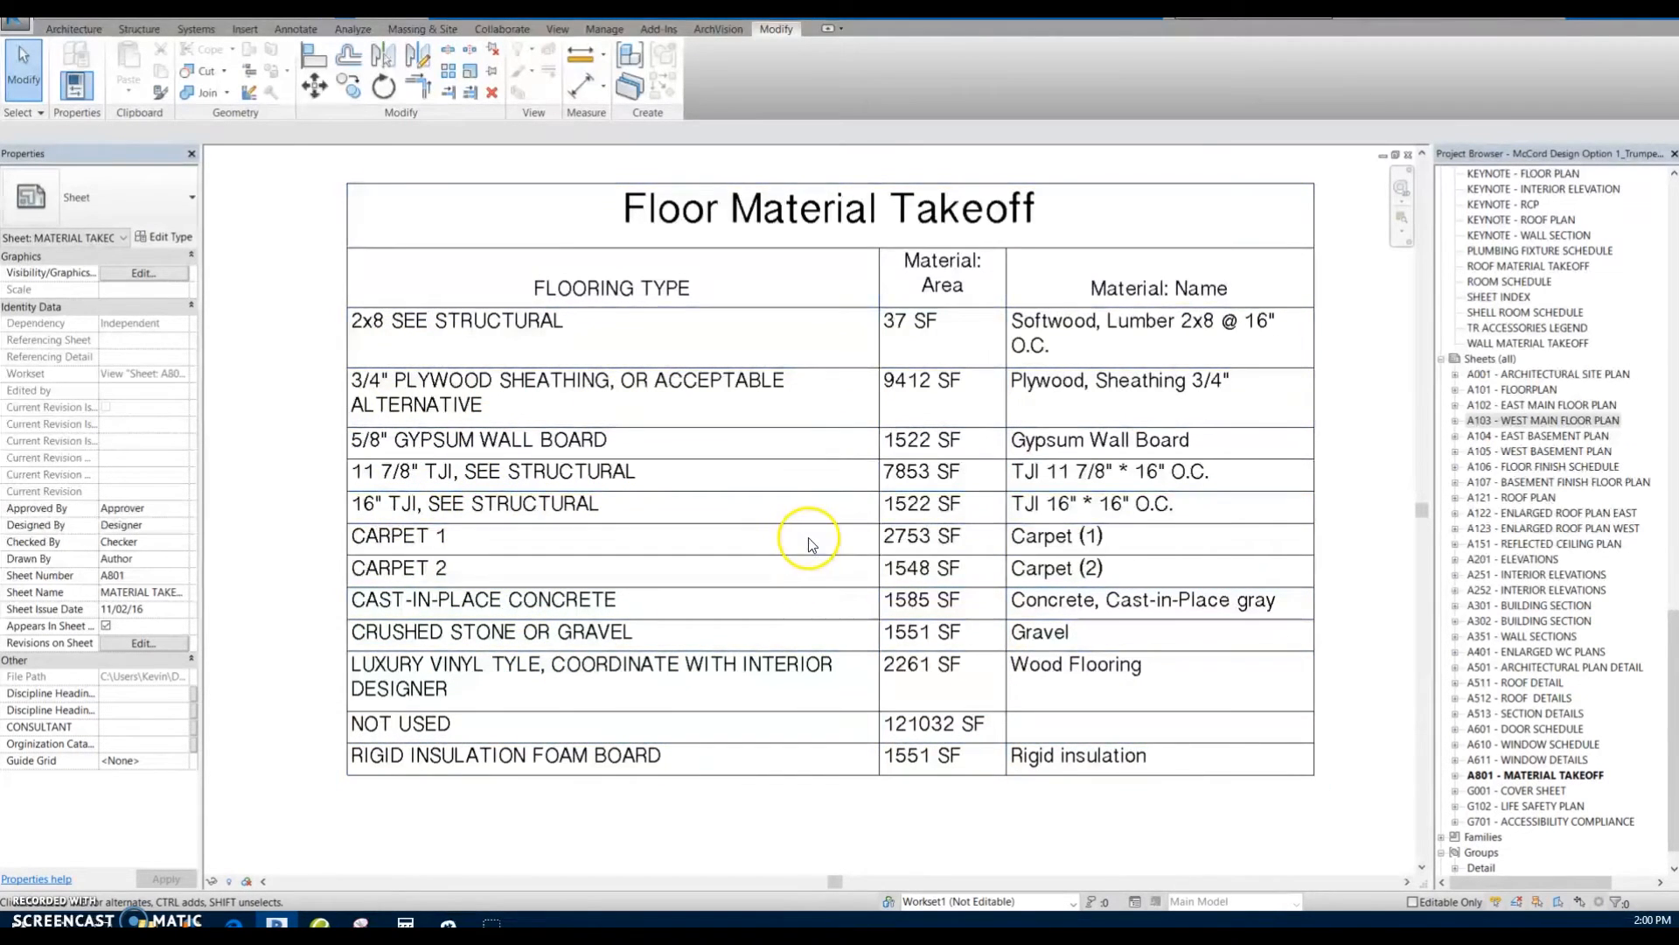